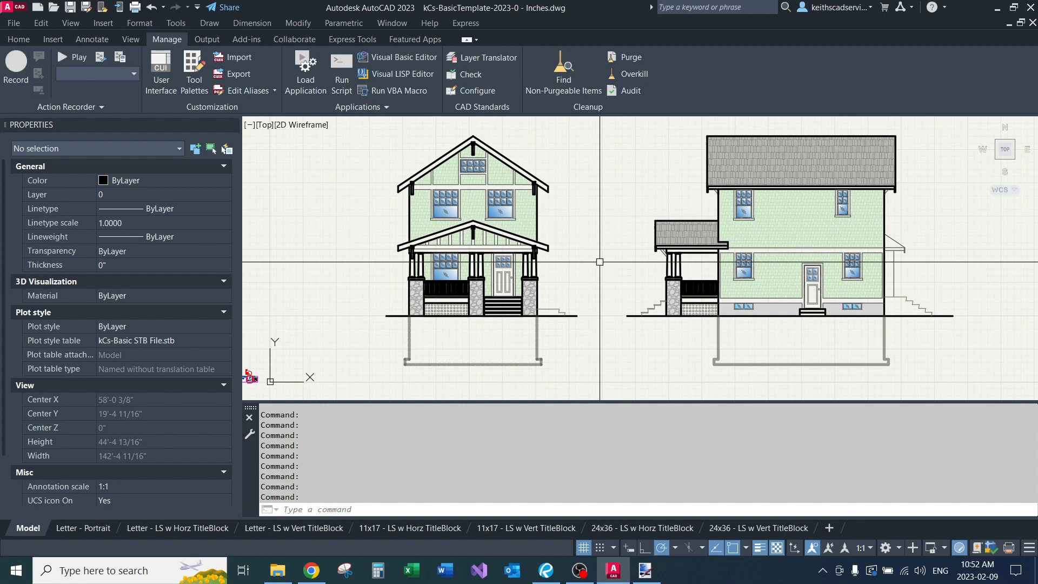
Examine the template's reference sheets for text, dimension and leader styles, annotation symbol blocks and AutoLISP commands.
{"action": "scroll", "coordinate": [600, 255], "scroll_direction": "down", "scroll_amount": 3}
{"action": "middle_click_drag", "start_coordinate": [607, 243], "coordinate": [746, 189]}
{"action": "scroll", "coordinate": [511, 272], "scroll_direction": "up", "scroll_amount": 11}
{"action": "scroll", "coordinate": [538, 280], "scroll_direction": "up", "scroll_amount": 5}
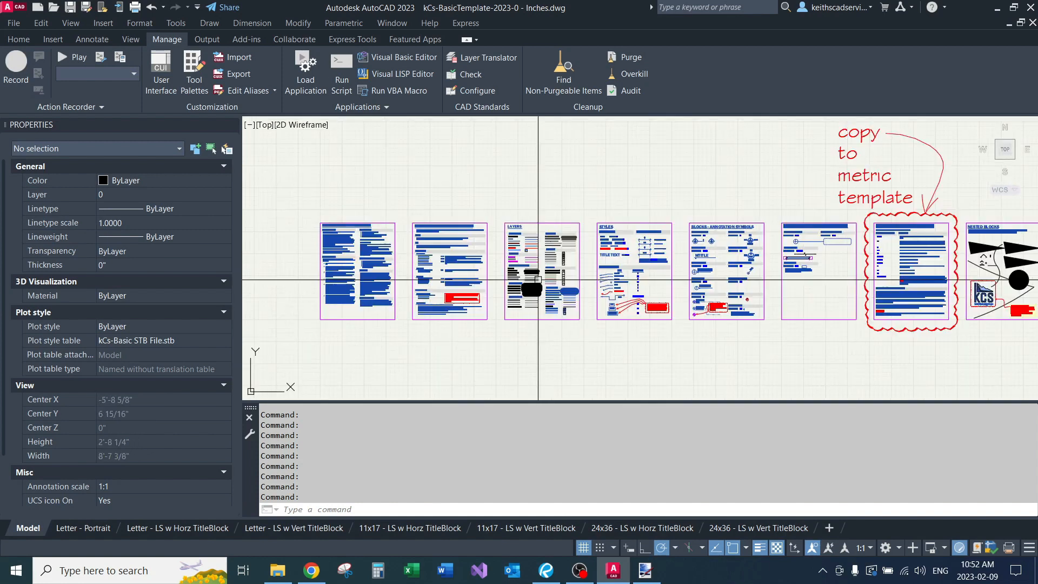
{"action": "scroll", "coordinate": [522, 243], "scroll_direction": "up", "scroll_amount": 5}
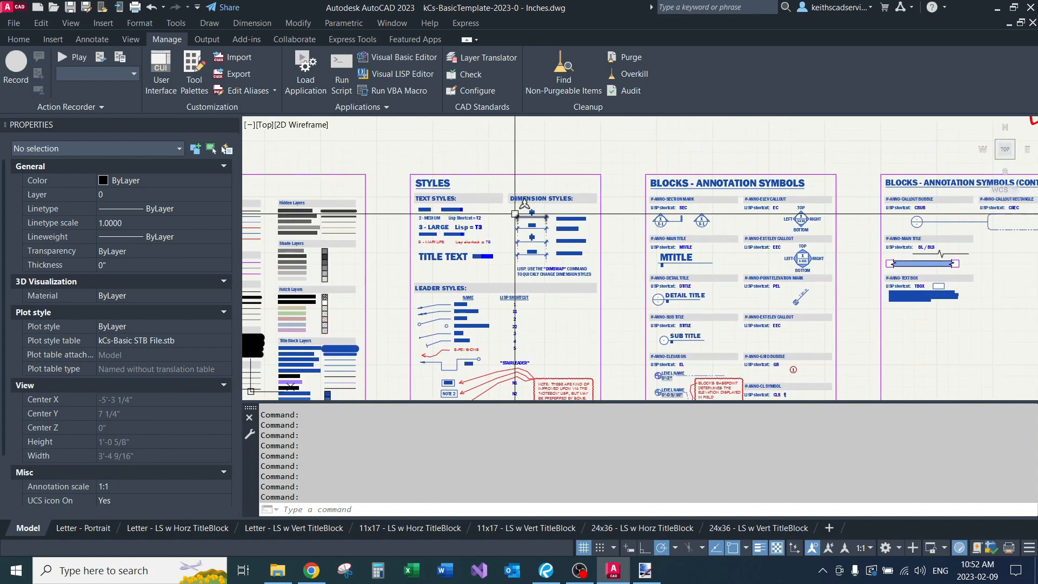
{"action": "middle_click_drag", "start_coordinate": [514, 213], "coordinate": [489, 136]}
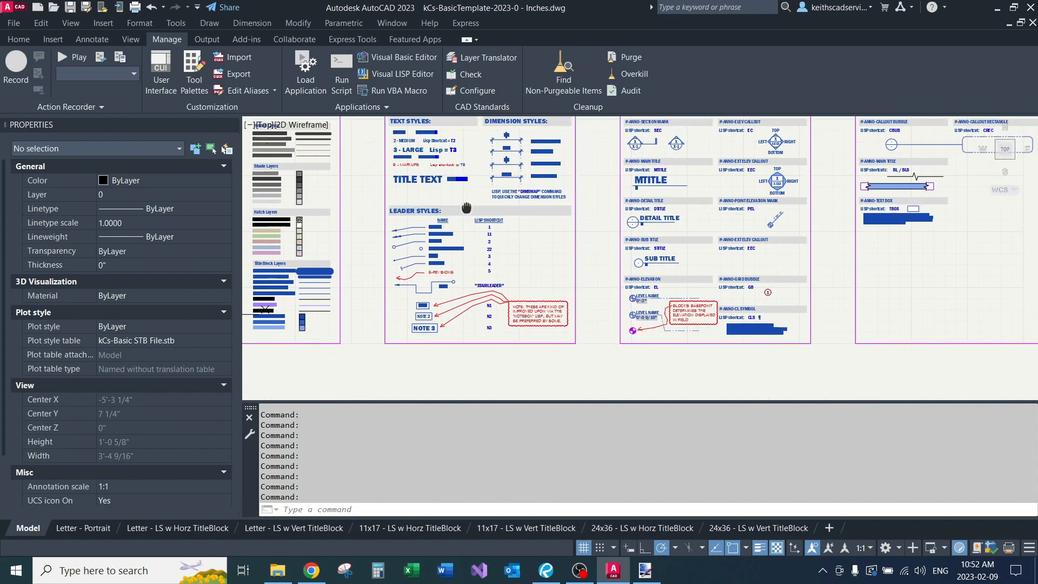
{"action": "middle_click_drag", "start_coordinate": [466, 206], "coordinate": [460, 221]}
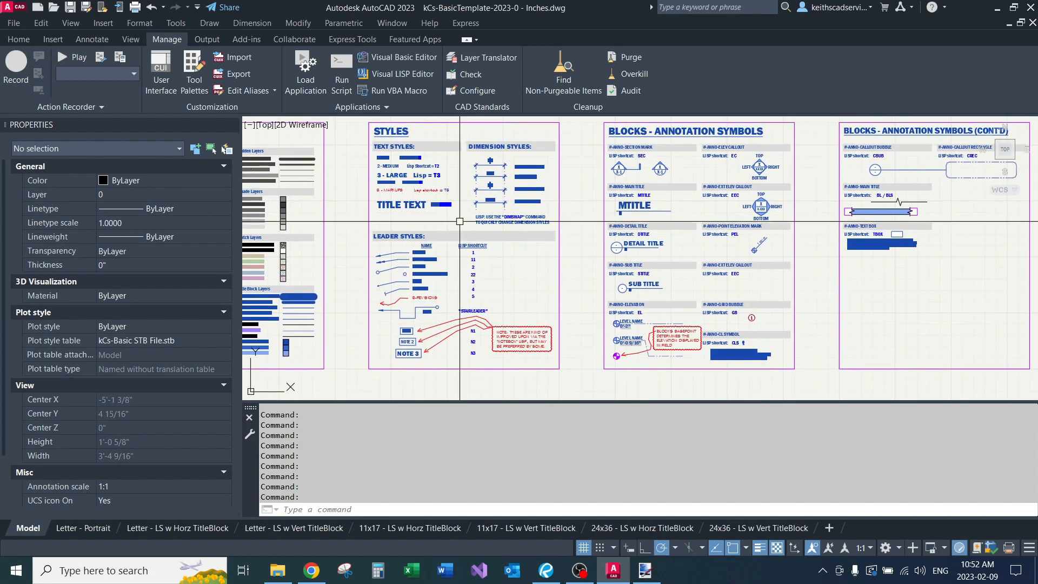
{"action": "middle_click_drag", "start_coordinate": [623, 219], "coordinate": [542, 241]}
{"action": "middle_click_drag", "start_coordinate": [686, 267], "coordinate": [528, 255]}
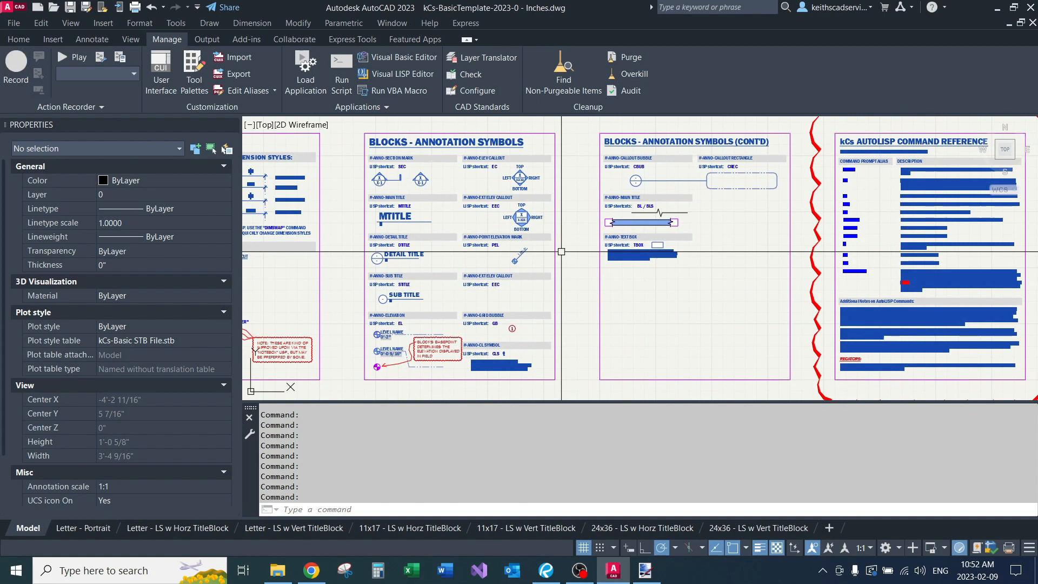
{"action": "scroll", "coordinate": [561, 252], "scroll_direction": "down", "scroll_amount": 1}
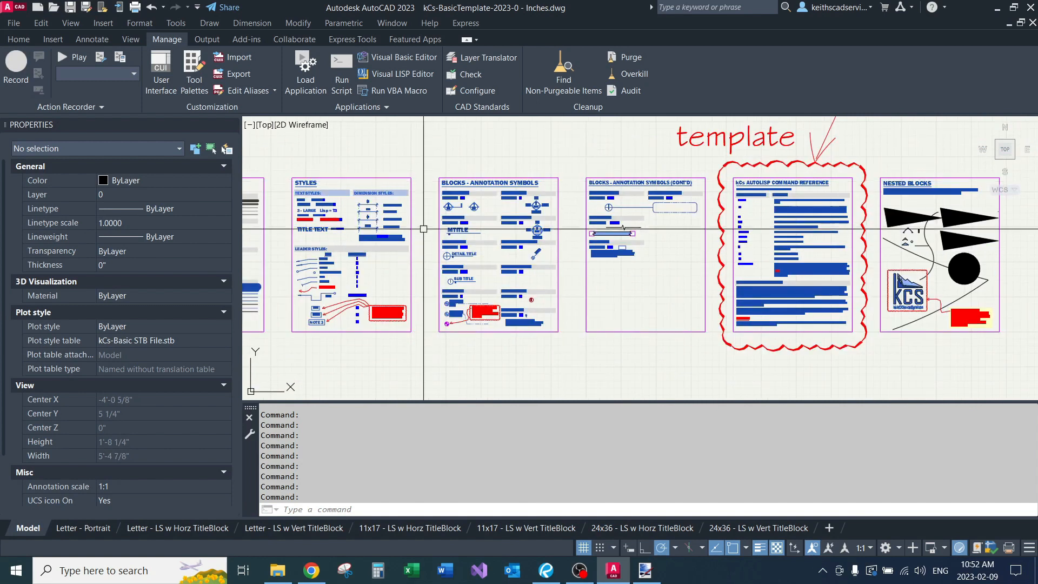
{"action": "middle_click_drag", "start_coordinate": [534, 178], "coordinate": [484, 255]}
{"action": "scroll", "coordinate": [567, 214], "scroll_direction": "down", "scroll_amount": 2}
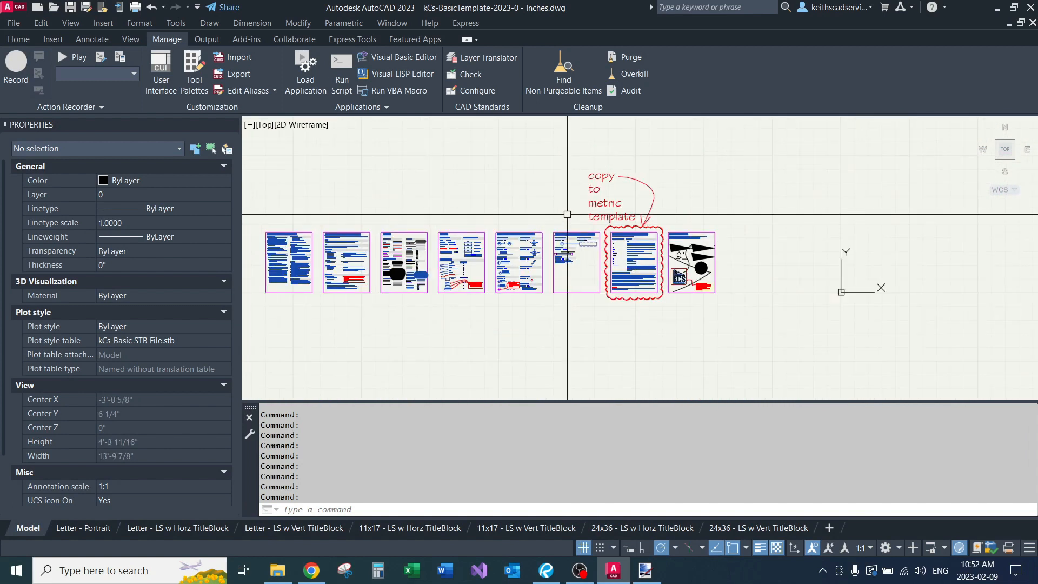
Look over the front and side elevations of the house in model space.
{"action": "middle_click_drag", "start_coordinate": [567, 214], "coordinate": [429, 279]}
{"action": "scroll", "coordinate": [428, 279], "scroll_direction": "down", "scroll_amount": 2}
{"action": "middle_click_drag", "start_coordinate": [583, 242], "coordinate": [346, 307]}
{"action": "scroll", "coordinate": [549, 286], "scroll_direction": "down", "scroll_amount": 2}
{"action": "middle_click_drag", "start_coordinate": [682, 240], "coordinate": [430, 378]}
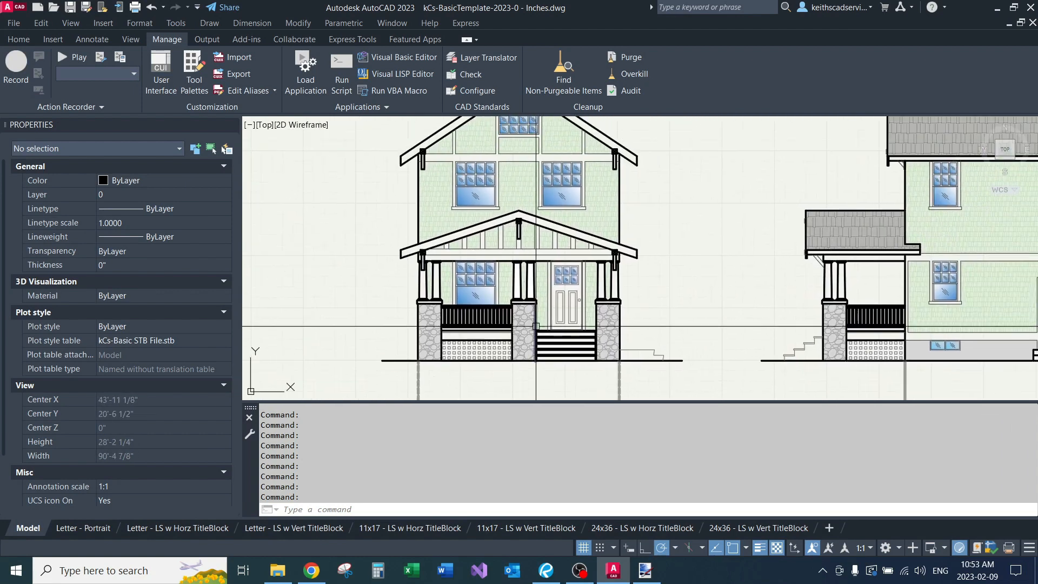
{"action": "scroll", "coordinate": [570, 290], "scroll_direction": "down", "scroll_amount": 1}
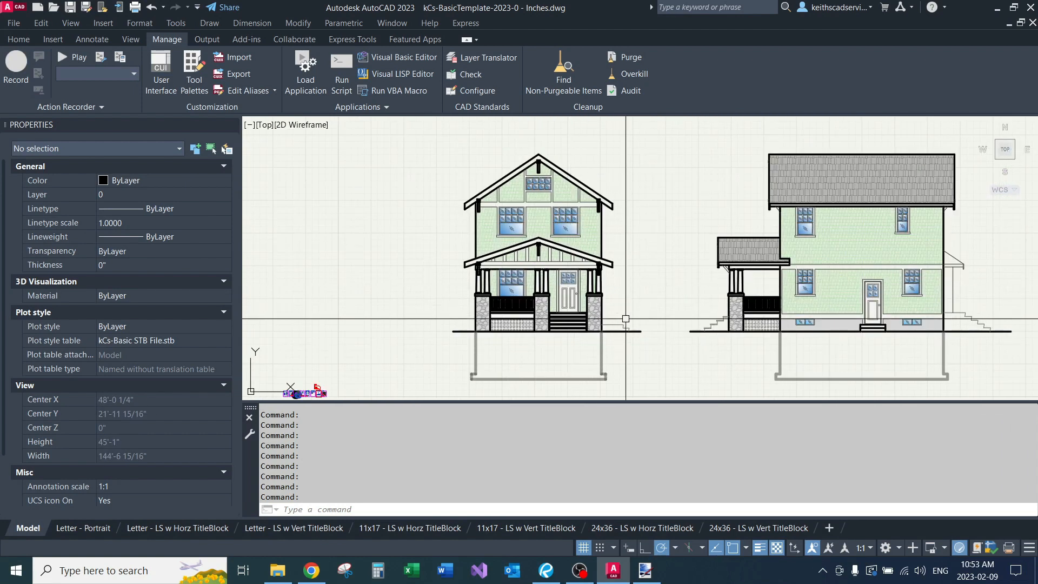
{"action": "mouse_move", "coordinate": [653, 281]}
{"action": "middle_mouse_down"}
{"action": "mouse_move", "coordinate": [607, 303]}
{"action": "mouse_move", "coordinate": [570, 269]}
{"action": "middle_mouse_up"}
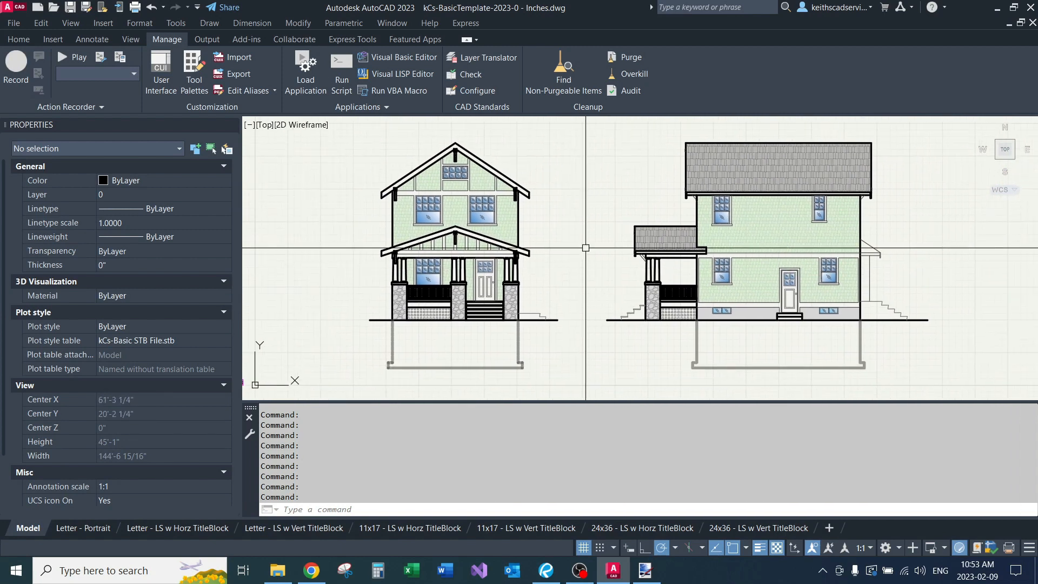
Open the Load/Unload Applications dialog with APPLOAD and select kCs-LISP SUITE-2023-0.VLX in the LISP Suite - V2023-0 folder.
{"action": "type", "text": "appload"}
{"action": "key", "text": "Return"}
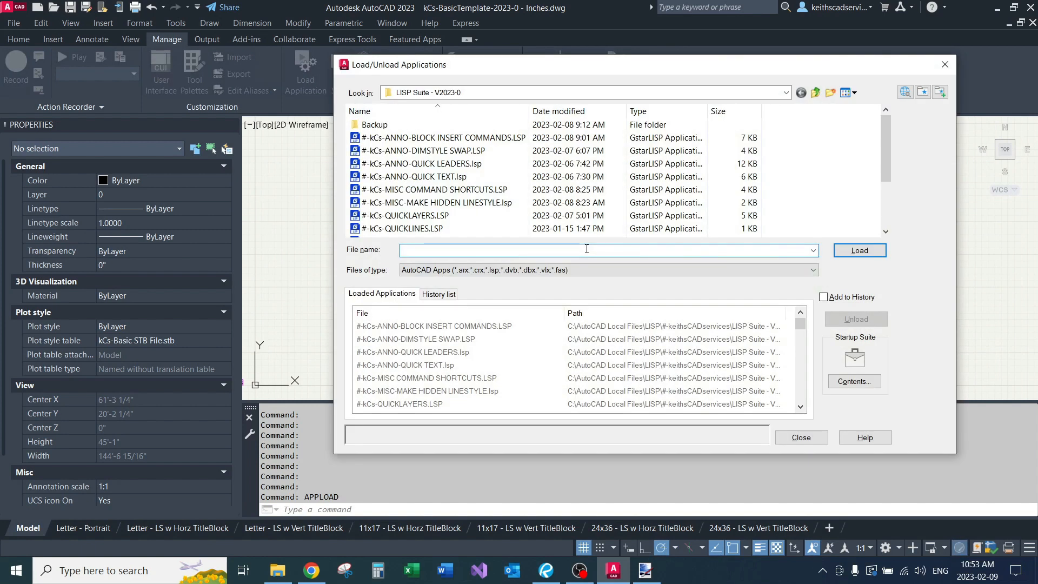
{"action": "scroll", "coordinate": [436, 199], "scroll_direction": "down", "scroll_amount": 2}
{"action": "left_click", "coordinate": [415, 229]}
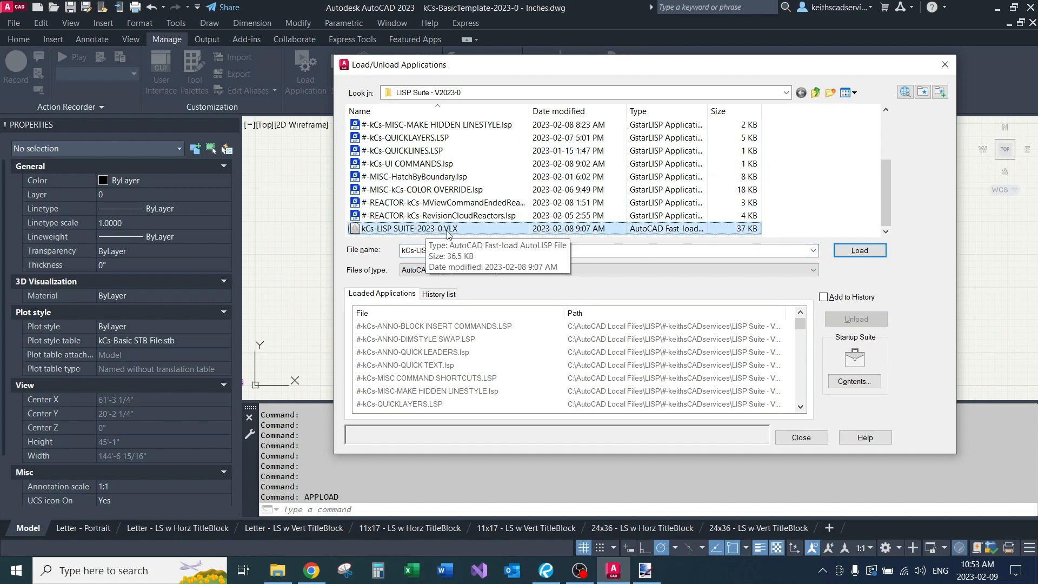
Review the individual LISP files in the LISP Suite folder, including the MViewCommandEndedReactor and RevisionCloudReactors files.
{"action": "scroll", "coordinate": [448, 227], "scroll_direction": "up", "scroll_amount": 2}
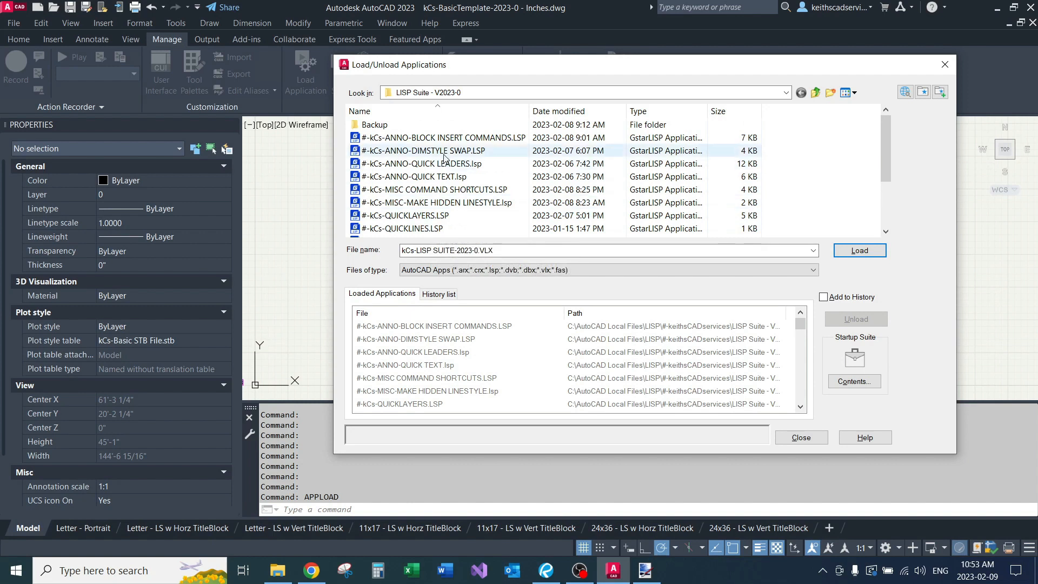
{"action": "scroll", "coordinate": [448, 140], "scroll_direction": "down", "scroll_amount": 2}
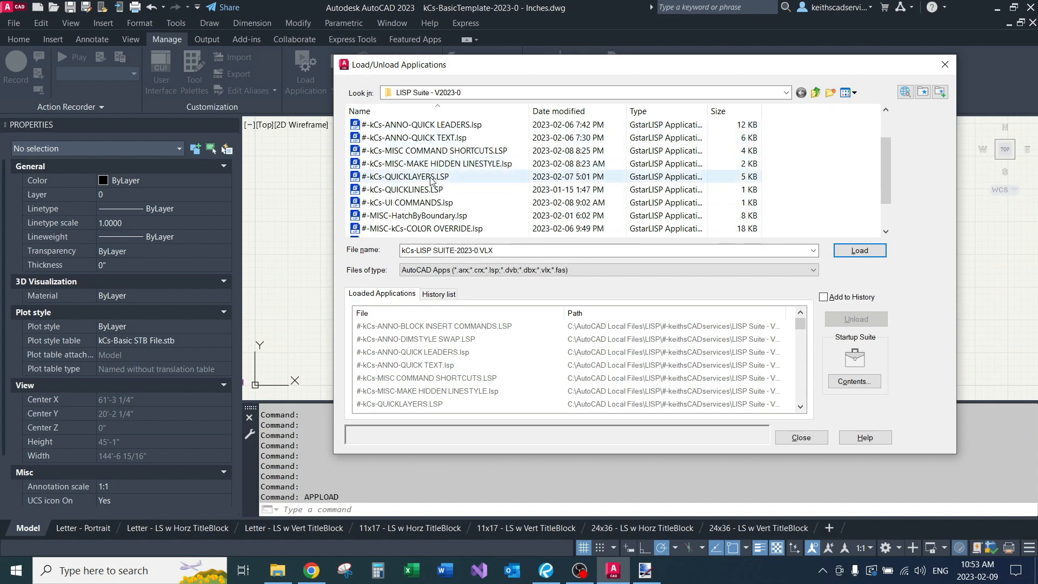
{"action": "scroll", "coordinate": [430, 211], "scroll_direction": "up", "scroll_amount": 2}
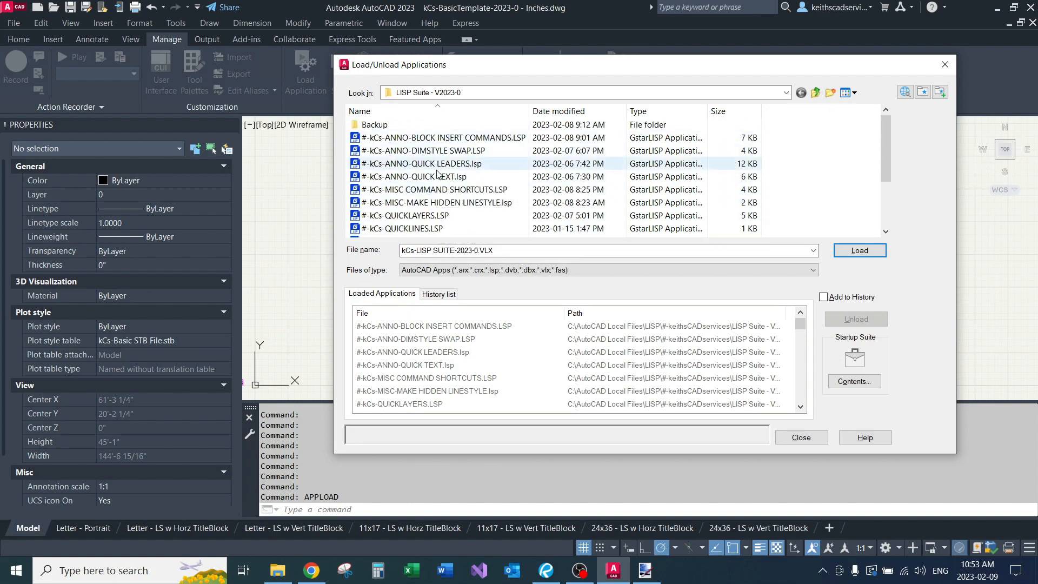
{"action": "scroll", "coordinate": [438, 178], "scroll_direction": "down", "scroll_amount": 2}
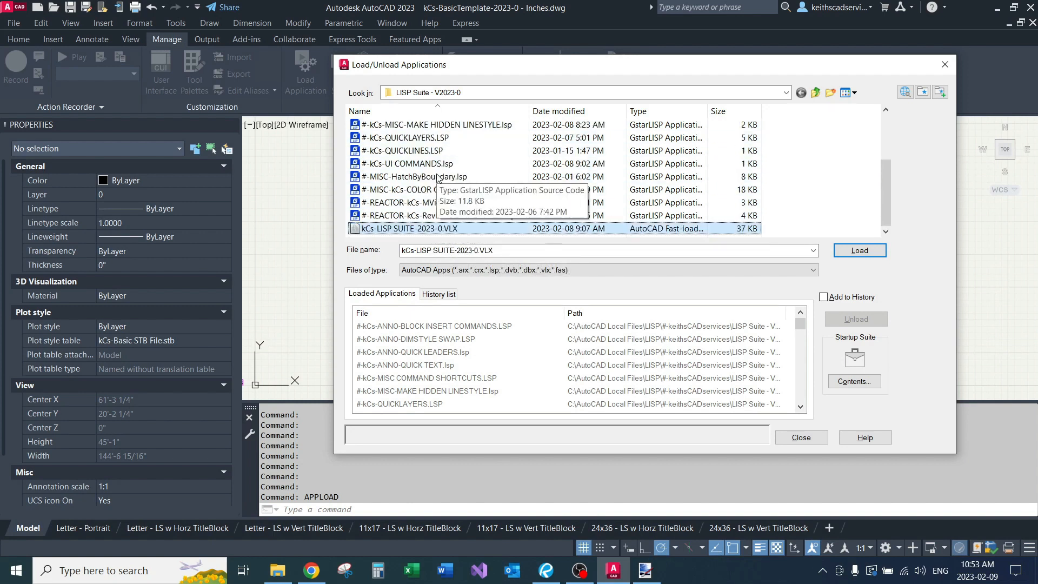
{"action": "left_click", "coordinate": [425, 203]}
{"action": "left_click", "coordinate": [419, 216]}
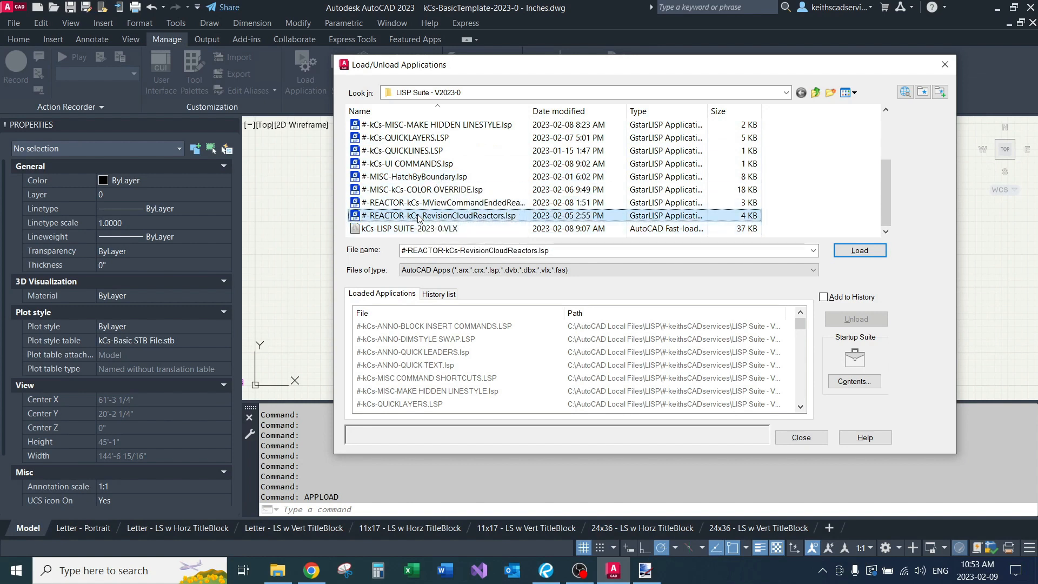
{"action": "left_click", "coordinate": [429, 204]}
{"action": "scroll", "coordinate": [426, 157], "scroll_direction": "up", "scroll_amount": 3}
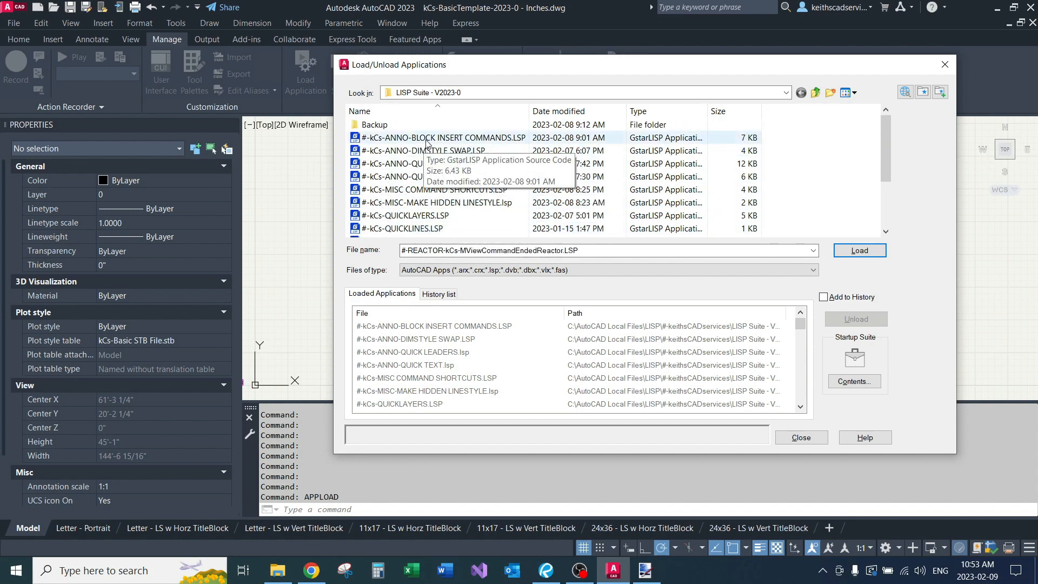
Load all LISP files from #-kCs-ANNO-BLOCK INSERT COMMANDS.LSP through #-MISC-kCs-COLOR OVERRIDE.lsp.
{"action": "left_click", "coordinate": [426, 137]}
{"action": "scroll", "coordinate": [425, 157], "scroll_direction": "down", "scroll_amount": 1}
{"action": "scroll", "coordinate": [416, 180], "scroll_direction": "up", "scroll_amount": 1}
{"action": "scroll", "coordinate": [403, 200], "scroll_direction": "down", "scroll_amount": 1}
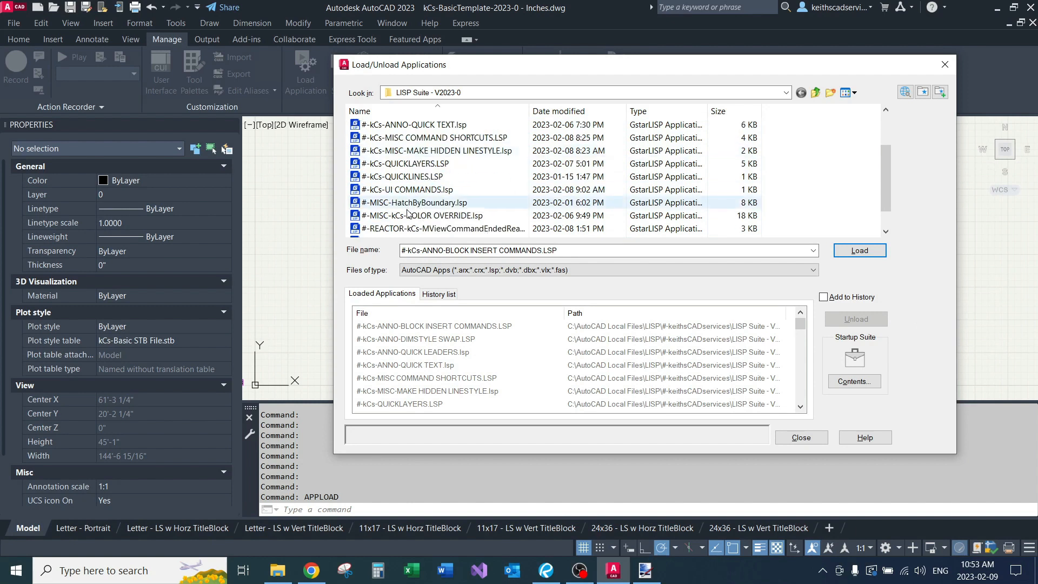
{"action": "left_click", "coordinate": [388, 216], "text": "shift"}
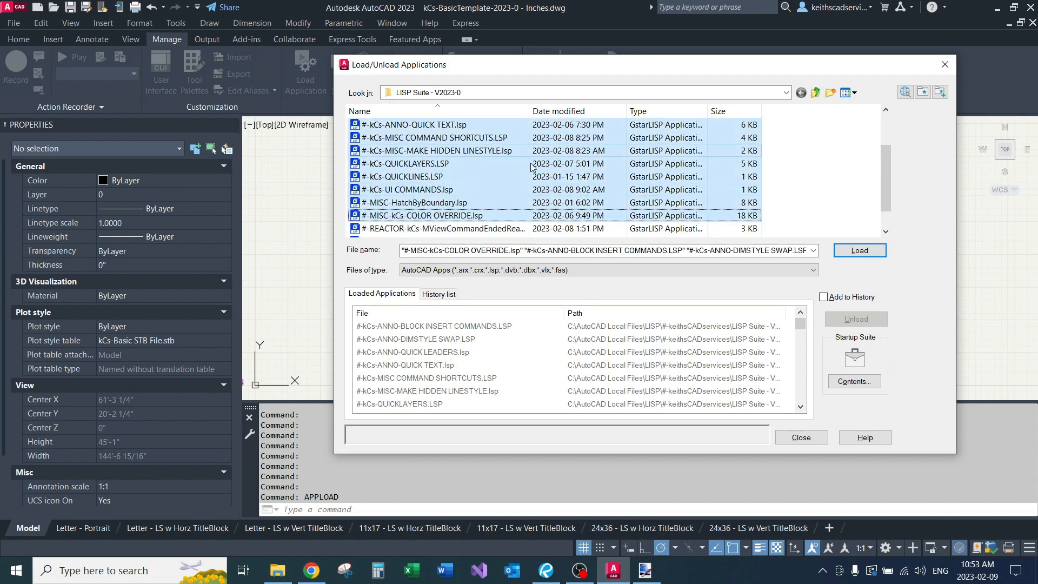
{"action": "left_click", "coordinate": [860, 250]}
Load the compiled application file kCs-LISP SUITE-2023-0.VLX.
{"action": "scroll", "coordinate": [464, 223], "scroll_direction": "down", "scroll_amount": 1}
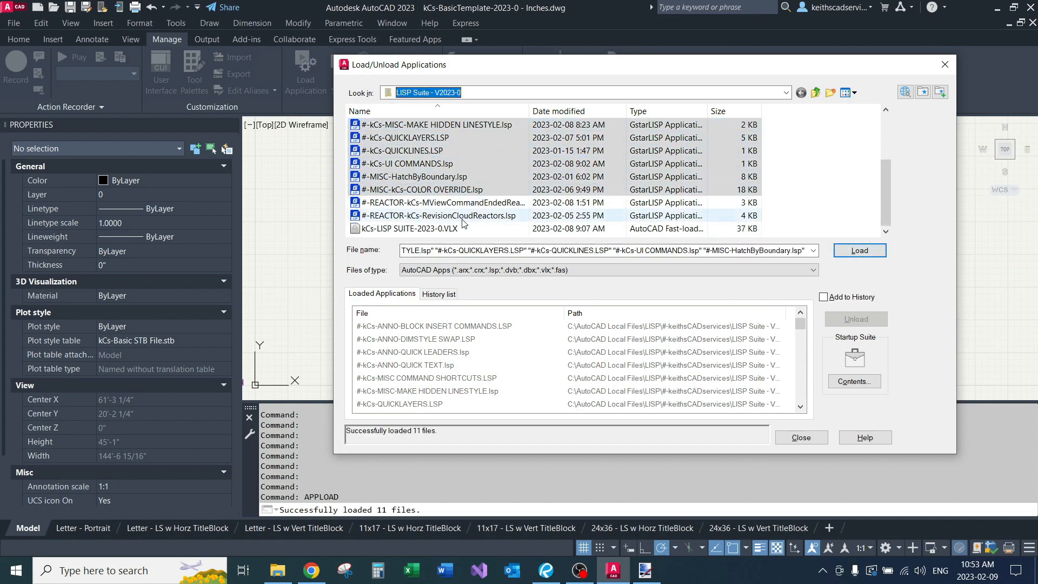
{"action": "left_click", "coordinate": [464, 228]}
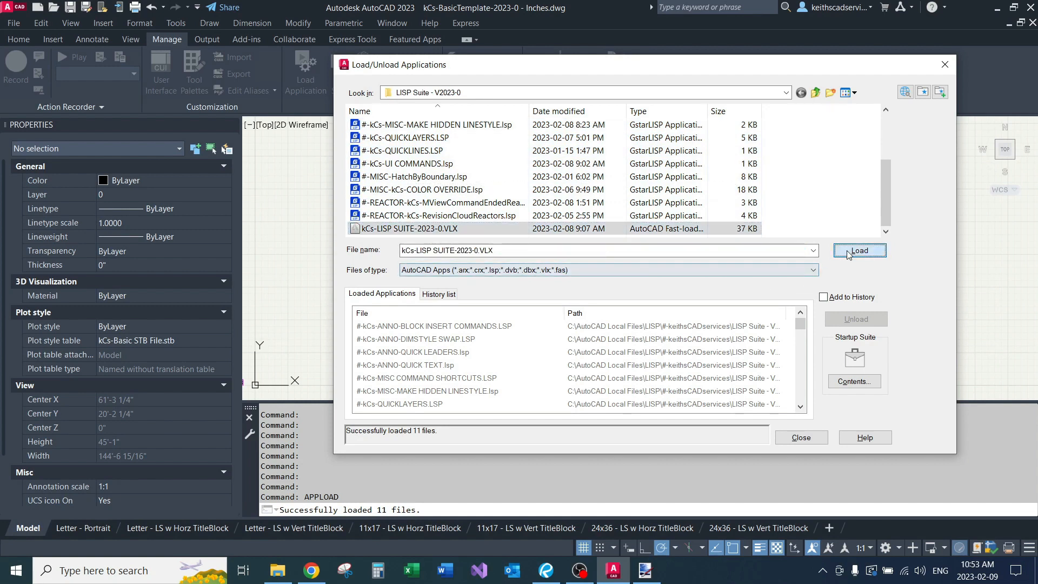
{"action": "left_click", "coordinate": [860, 250]}
Load the two reactor files #-REACTOR-kCs-MViewCommandEndedReactor.LSP and #-REACTOR-kCs-RevisionCloudReactors.lsp.
{"action": "left_click", "coordinate": [433, 202]}
{"action": "left_click", "coordinate": [429, 221], "text": "ctrl"}
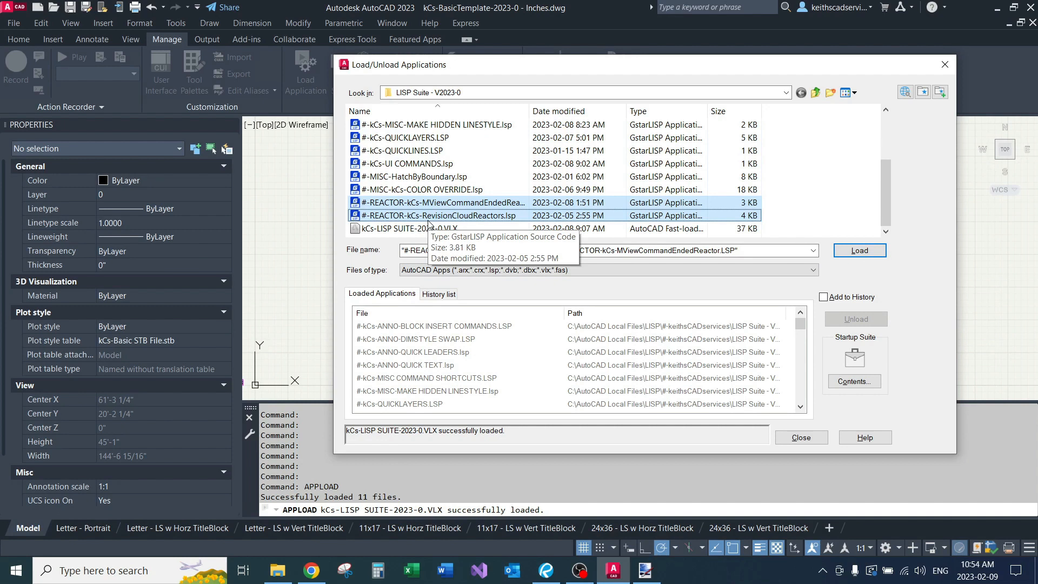
{"action": "left_click", "coordinate": [873, 252]}
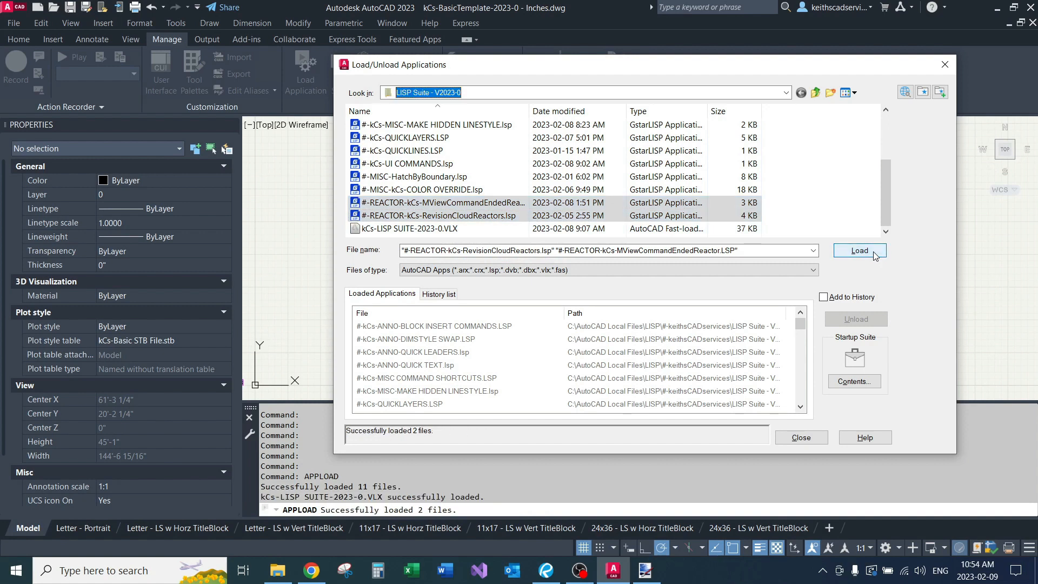
Check the contents of the Startup Suite and close the Load/Unload Applications dialog.
{"action": "left_click", "coordinate": [860, 381]}
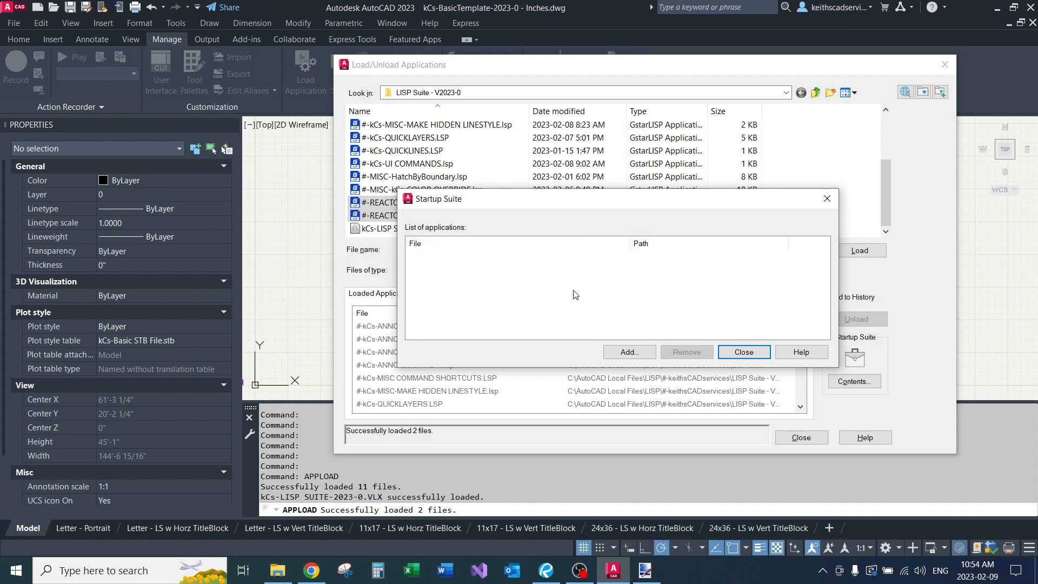
{"action": "left_click", "coordinate": [827, 198]}
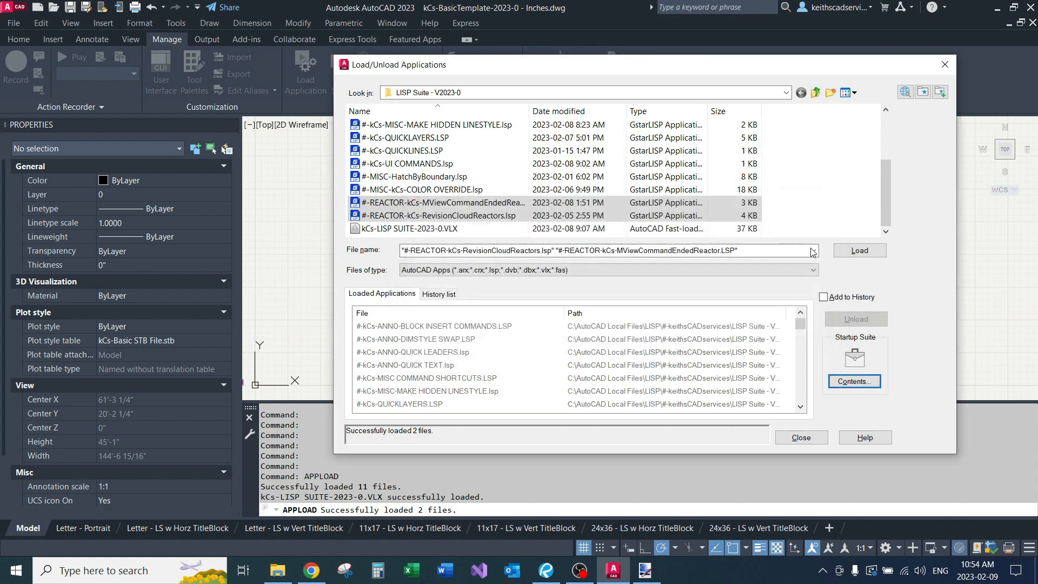
{"action": "left_click", "coordinate": [801, 438]}
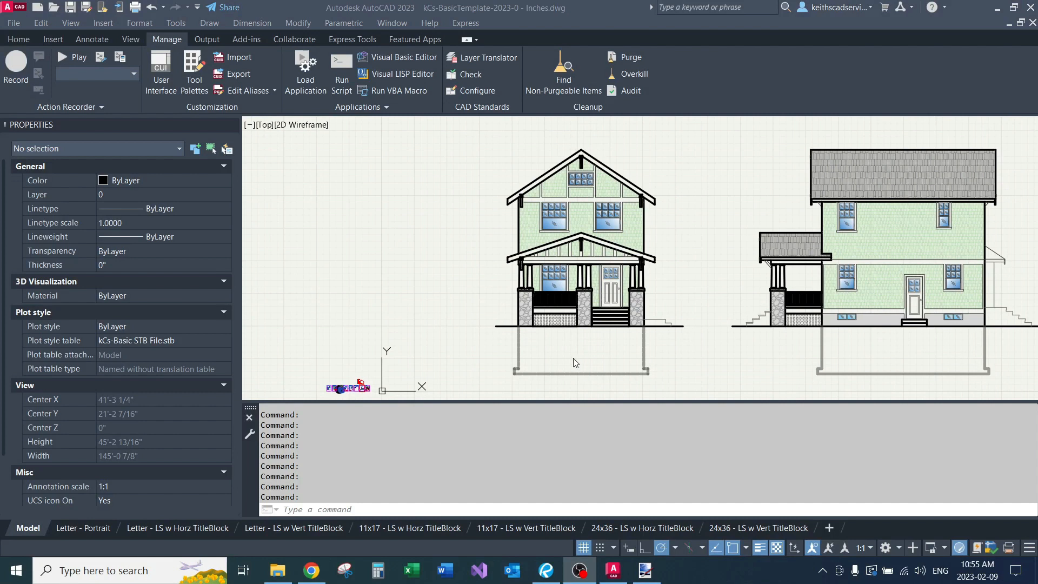
Set the model space annotation scale to 1/4" = 1'-0".
{"action": "middle_click_drag", "start_coordinate": [555, 351], "coordinate": [569, 326]}
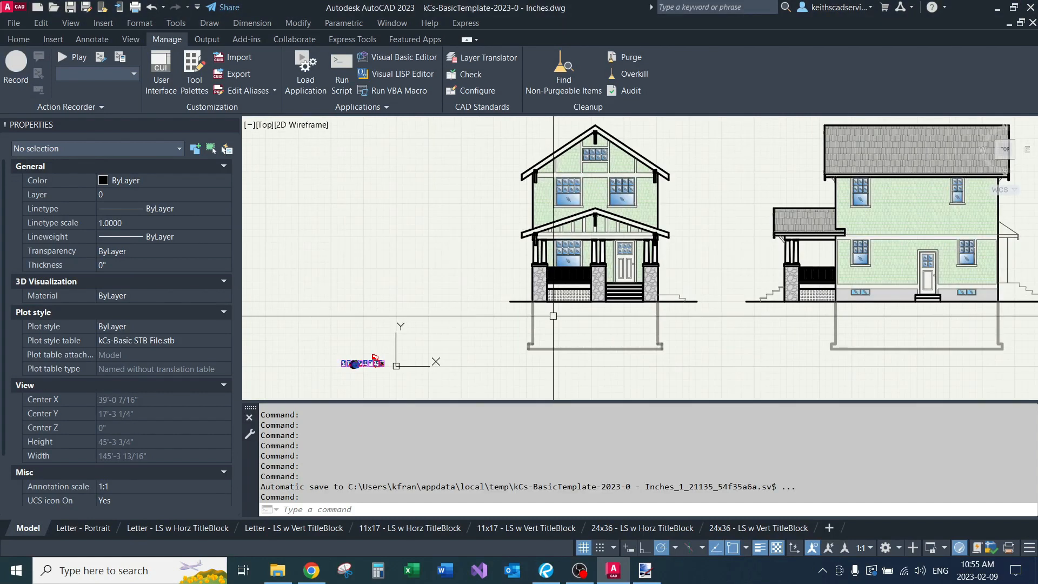
{"action": "scroll", "coordinate": [655, 316], "scroll_direction": "up", "scroll_amount": 3}
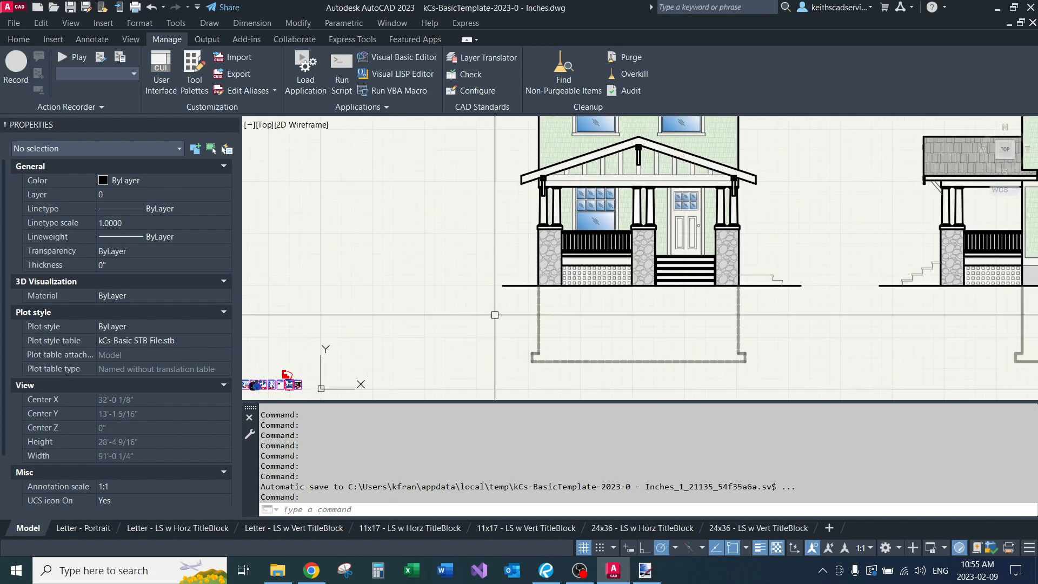
{"action": "left_click", "coordinate": [868, 548]}
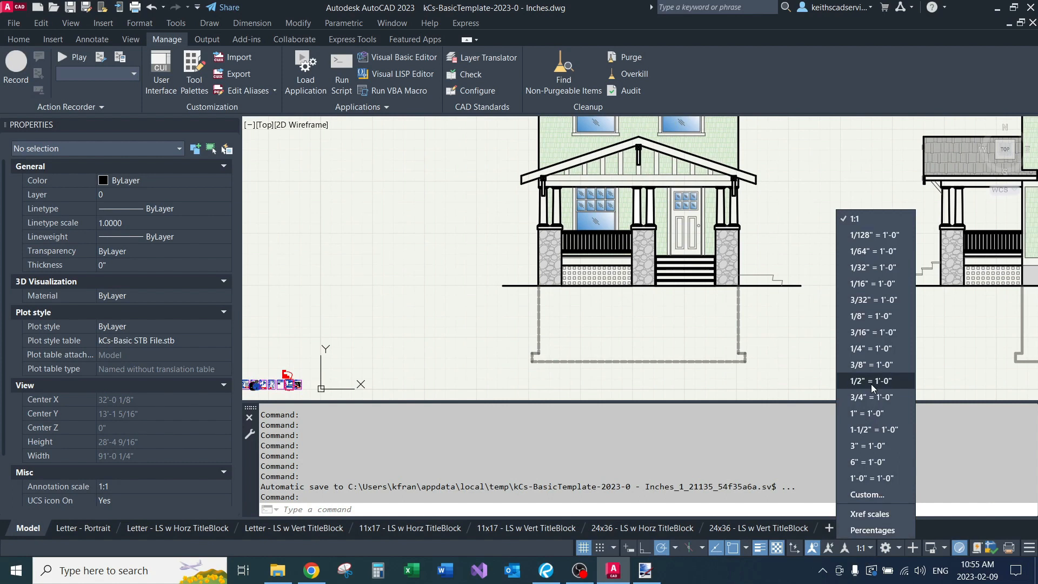
{"action": "left_click", "coordinate": [878, 348]}
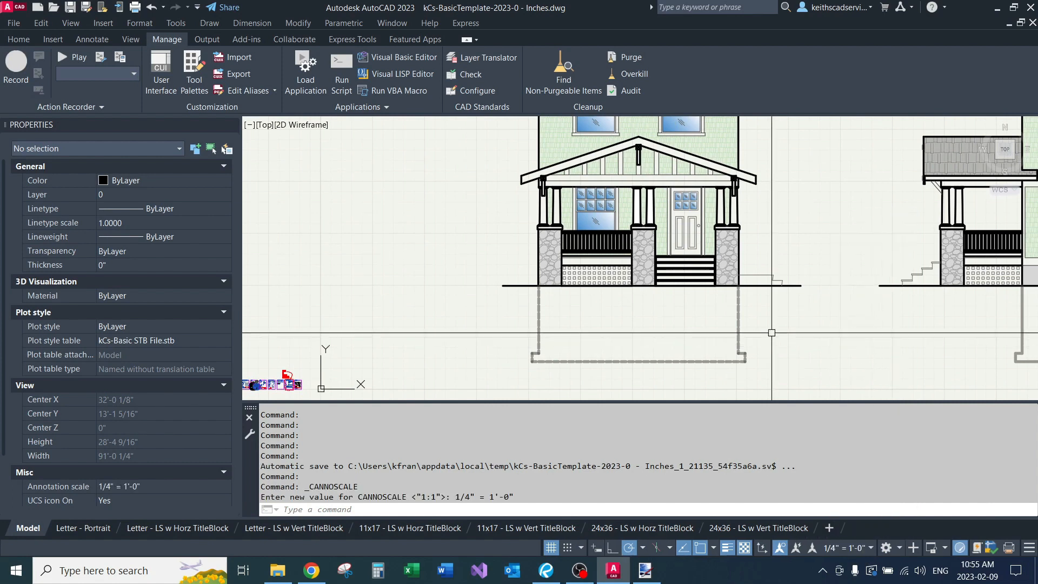
Place a three-point leader with the quick leader command 1 in the empty area beside the front elevation's porch.
{"action": "middle_click_drag", "start_coordinate": [957, 318], "coordinate": [1001, 336]}
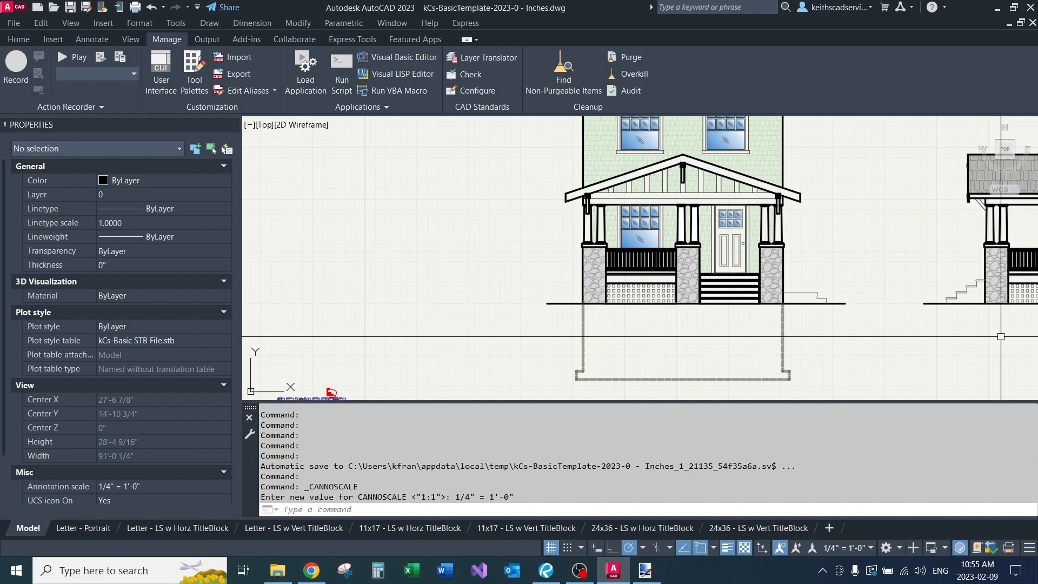
{"action": "left_click", "coordinate": [546, 571]}
{"action": "left_click", "coordinate": [607, 344]}
{"action": "scroll", "coordinate": [538, 284], "scroll_direction": "up", "scroll_amount": 2}
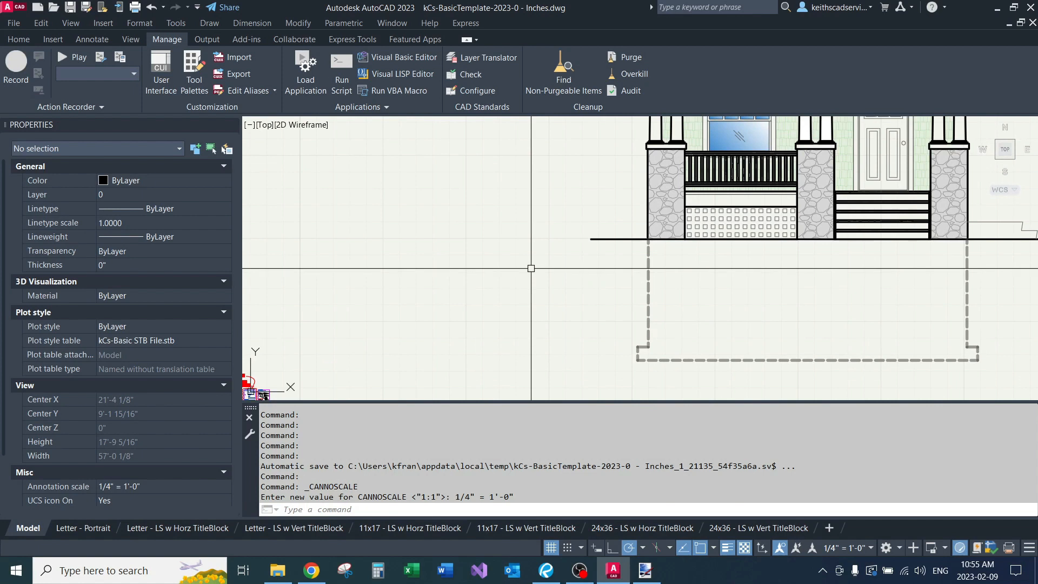
{"action": "middle_click_drag", "start_coordinate": [532, 267], "coordinate": [517, 286]}
{"action": "type", "text": "l"}
{"action": "key", "text": "Return"}
{"action": "scroll", "coordinate": [438, 274], "scroll_direction": "up", "scroll_amount": 2}
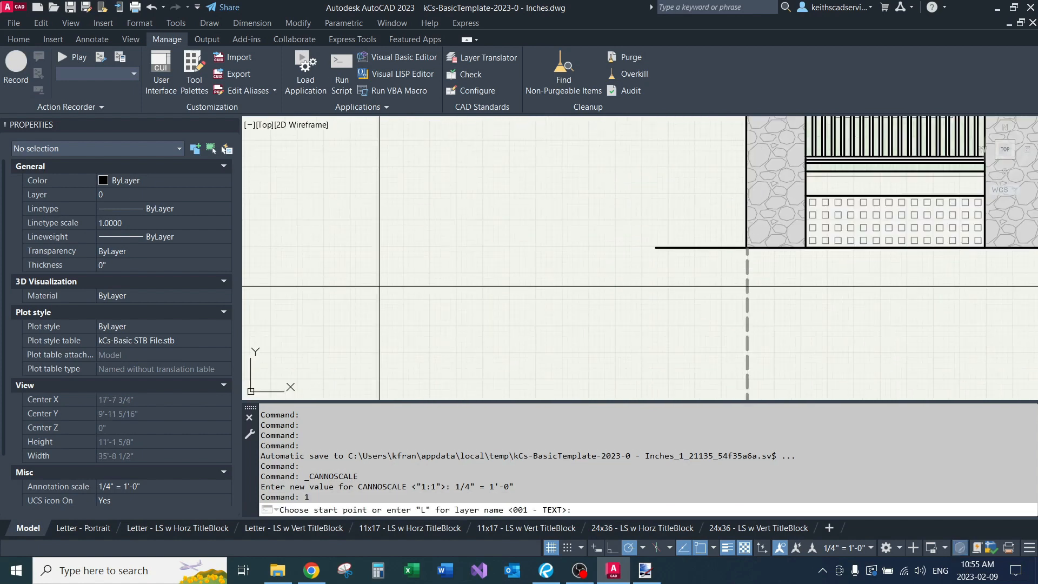
{"action": "left_click", "coordinate": [381, 285]}
{"action": "left_click", "coordinate": [443, 237]}
{"action": "left_click", "coordinate": [495, 234]}
Place a three-point leader with the quick leader command 2, just below the first leader.
{"action": "type", "text": "2"}
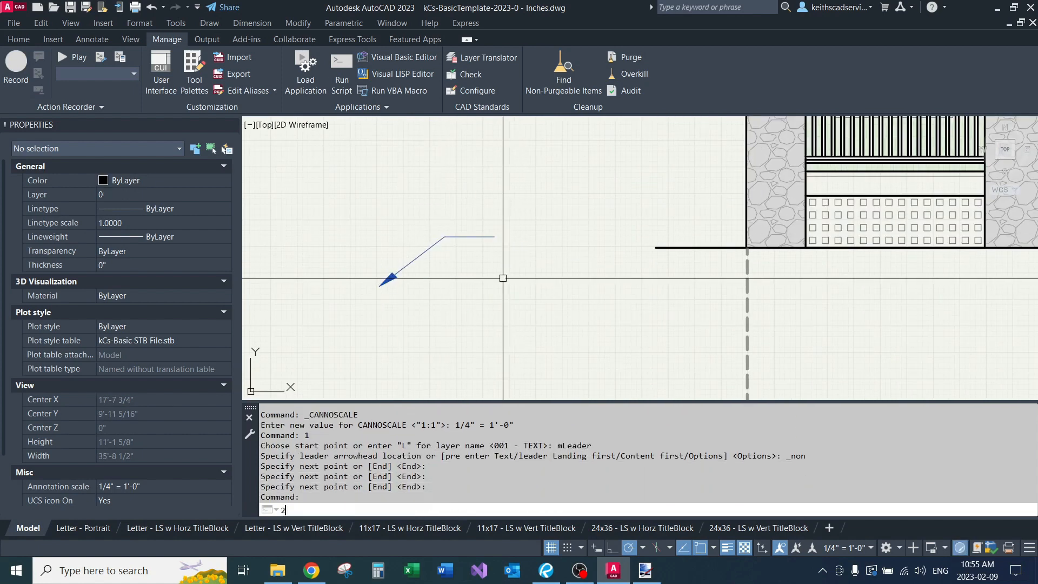
{"action": "key", "text": "Return"}
{"action": "left_click", "coordinate": [406, 326]}
{"action": "left_click", "coordinate": [479, 275]}
{"action": "left_click", "coordinate": [539, 275]}
{"action": "middle_click_drag", "start_coordinate": [539, 275], "coordinate": [547, 218]}
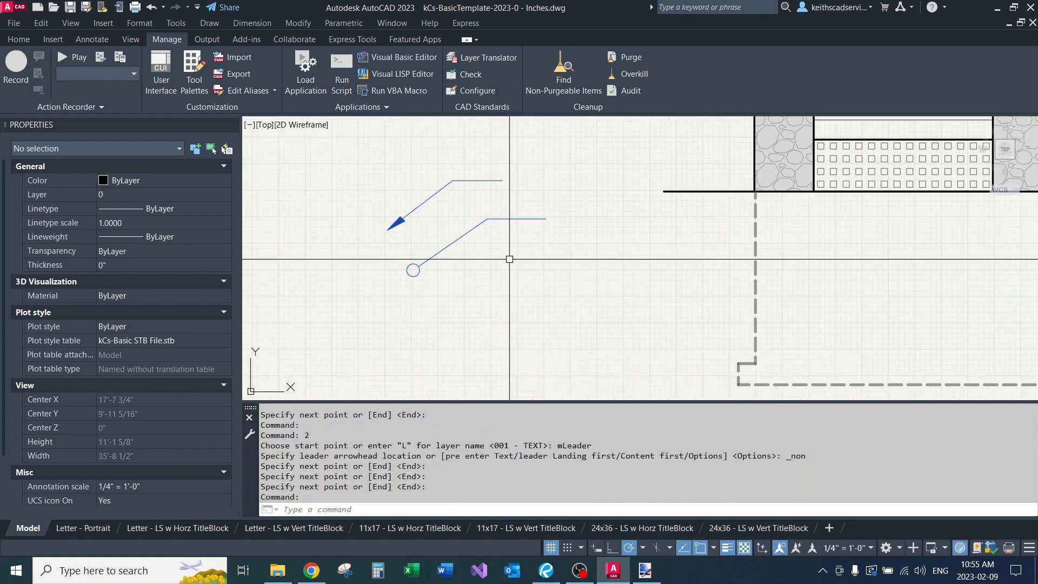
Place a three-point leader with the quick leader command 3, below the circle-ended leader.
{"action": "type", "text": "3"}
{"action": "key", "text": "Return"}
{"action": "left_click", "coordinate": [430, 325]}
{"action": "left_click", "coordinate": [507, 266]}
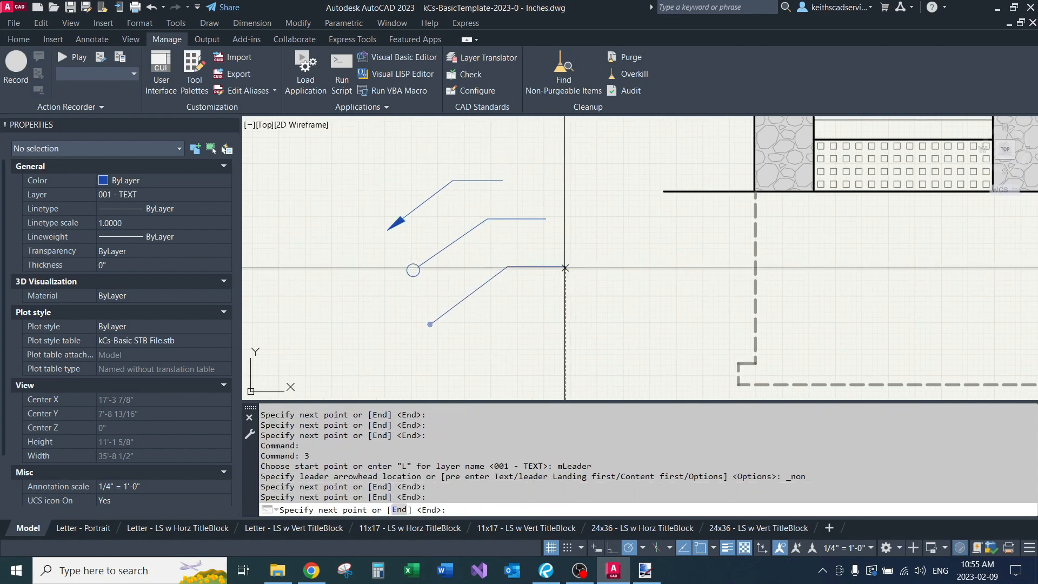
{"action": "left_click", "coordinate": [565, 266]}
{"action": "middle_click_drag", "start_coordinate": [518, 325], "coordinate": [510, 273]}
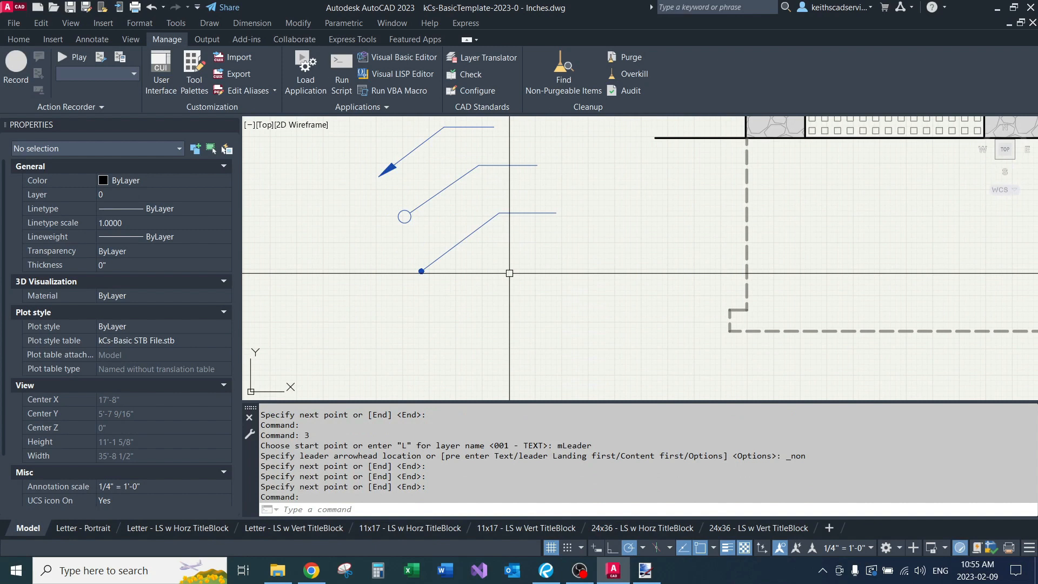
Place a three-point leader with the quick leader command 4, below the dot-ended leader.
{"action": "middle_click_drag", "start_coordinate": [510, 273], "coordinate": [488, 249]}
{"action": "type", "text": "4"}
{"action": "key", "text": "Return"}
{"action": "left_click", "coordinate": [405, 318]}
{"action": "left_click", "coordinate": [483, 238]}
{"action": "left_click", "coordinate": [526, 238]}
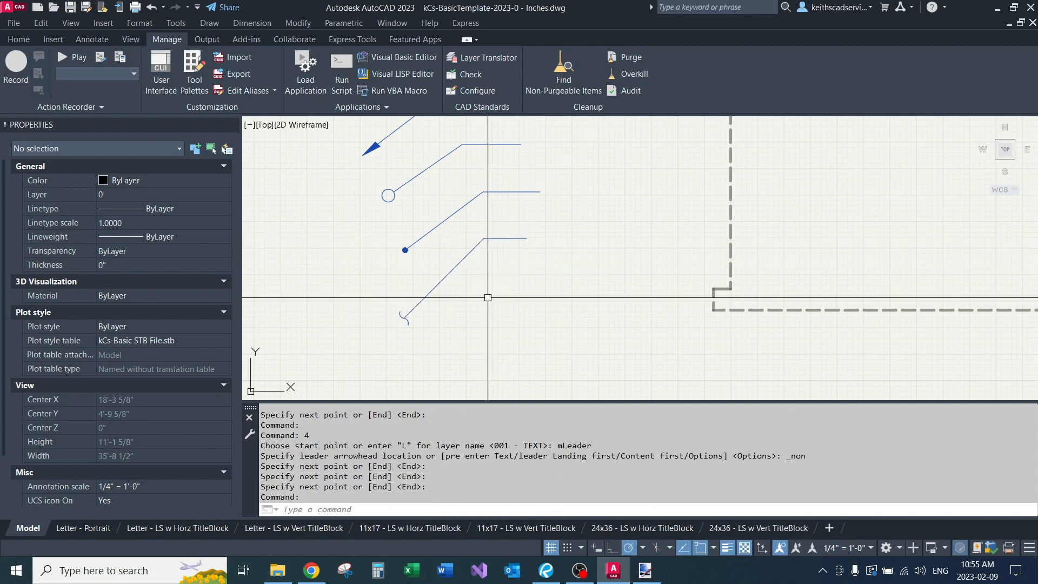
Place a curved leader with the quick leader command 5 beneath the four straight leaders.
{"action": "type", "text": "5"}
{"action": "key", "text": "Return"}
{"action": "left_click", "coordinate": [600, 269]}
{"action": "left_click", "coordinate": [641, 269]}
{"action": "key", "text": "Return"}
{"action": "scroll", "coordinate": [641, 269], "scroll_direction": "down", "scroll_amount": 2}
{"action": "middle_click_drag", "start_coordinate": [644, 235], "coordinate": [550, 267]}
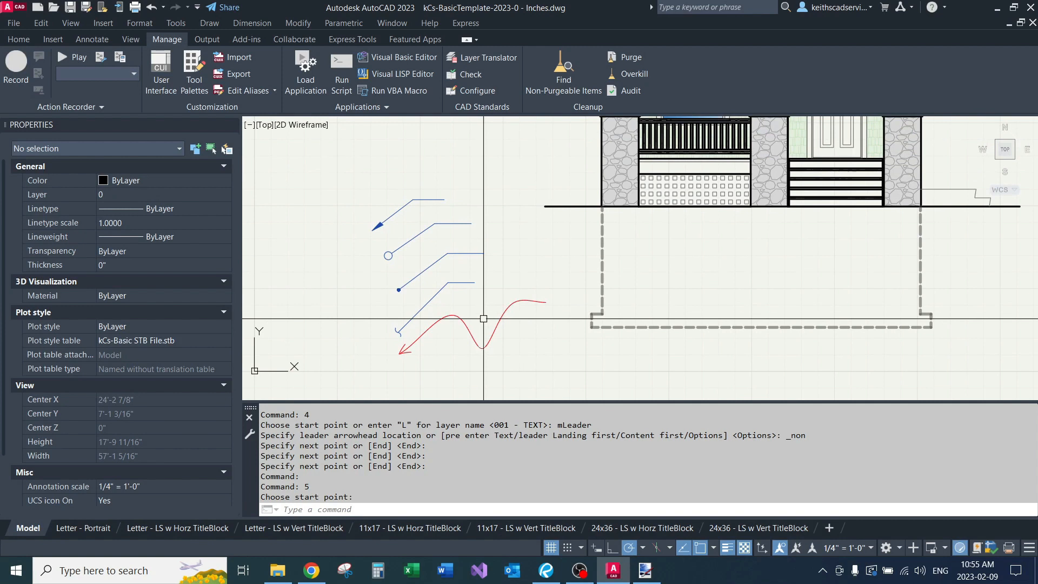
Examine the curved leader up close and compare it with the straight leaders beside the elevation.
{"action": "left_click", "coordinate": [470, 333]}
{"action": "key", "text": "Escape"}
{"action": "scroll", "coordinate": [470, 332], "scroll_direction": "up", "scroll_amount": 3}
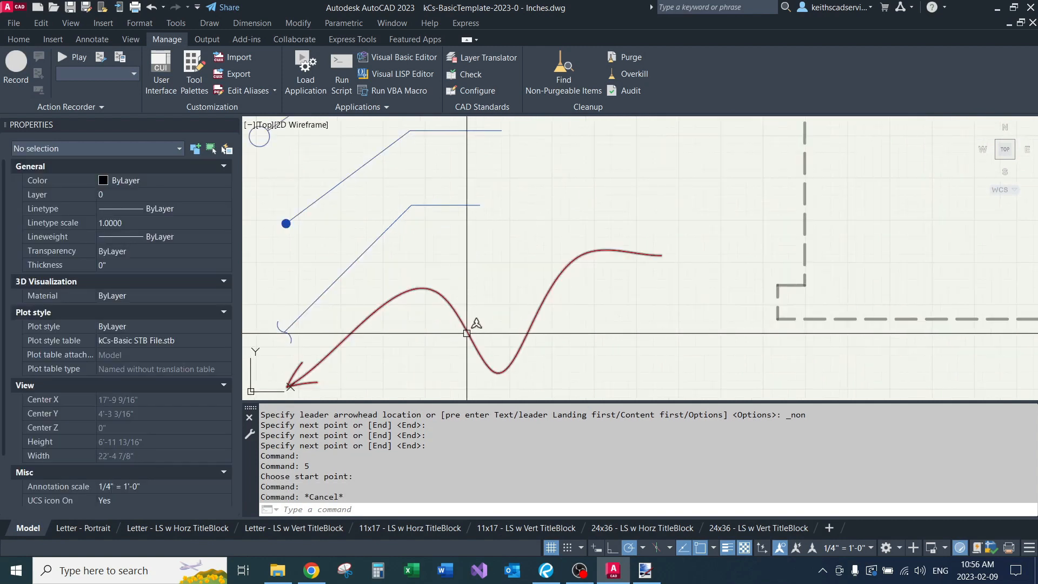
{"action": "scroll", "coordinate": [417, 289], "scroll_direction": "up", "scroll_amount": 2}
{"action": "scroll", "coordinate": [489, 231], "scroll_direction": "down", "scroll_amount": 4}
{"action": "mouse_move", "coordinate": [505, 217]}
{"action": "middle_mouse_down"}
{"action": "mouse_move", "coordinate": [518, 278]}
{"action": "mouse_move", "coordinate": [516, 239]}
{"action": "middle_mouse_up"}
{"action": "scroll", "coordinate": [549, 227], "scroll_direction": "up", "scroll_amount": 1}
{"action": "middle_click_drag", "start_coordinate": [586, 220], "coordinate": [528, 278]}
{"action": "scroll", "coordinate": [528, 278], "scroll_direction": "down", "scroll_amount": 3}
{"action": "scroll", "coordinate": [509, 306], "scroll_direction": "up", "scroll_amount": 4}
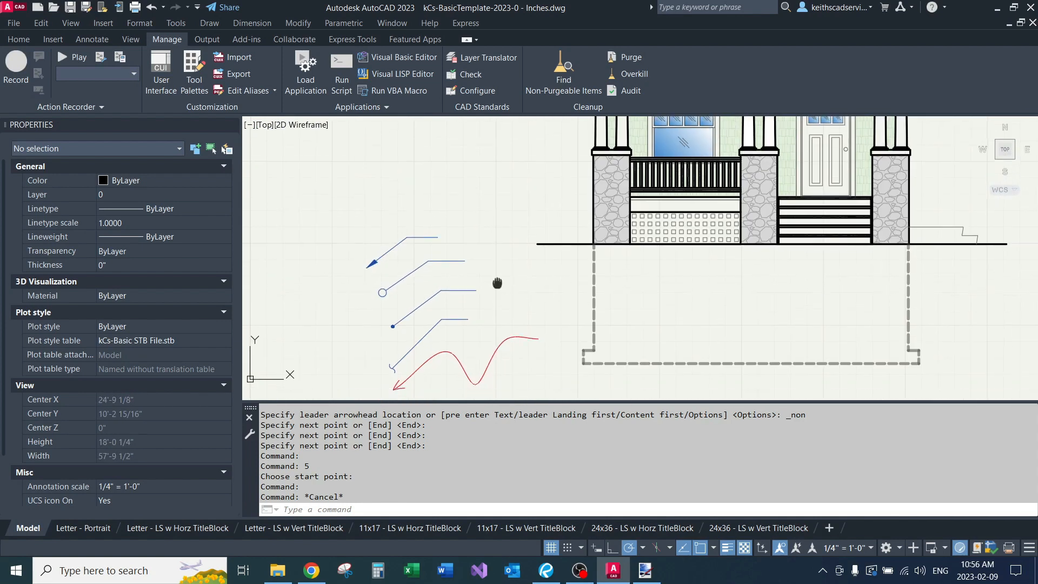
Add the multiline text SMALL TEXT with the T1 command beside the landing of the first leader.
{"action": "mouse_move", "coordinate": [500, 235]}
{"action": "middle_mouse_down"}
{"action": "mouse_move", "coordinate": [498, 176]}
{"action": "mouse_move", "coordinate": [497, 214]}
{"action": "middle_mouse_up"}
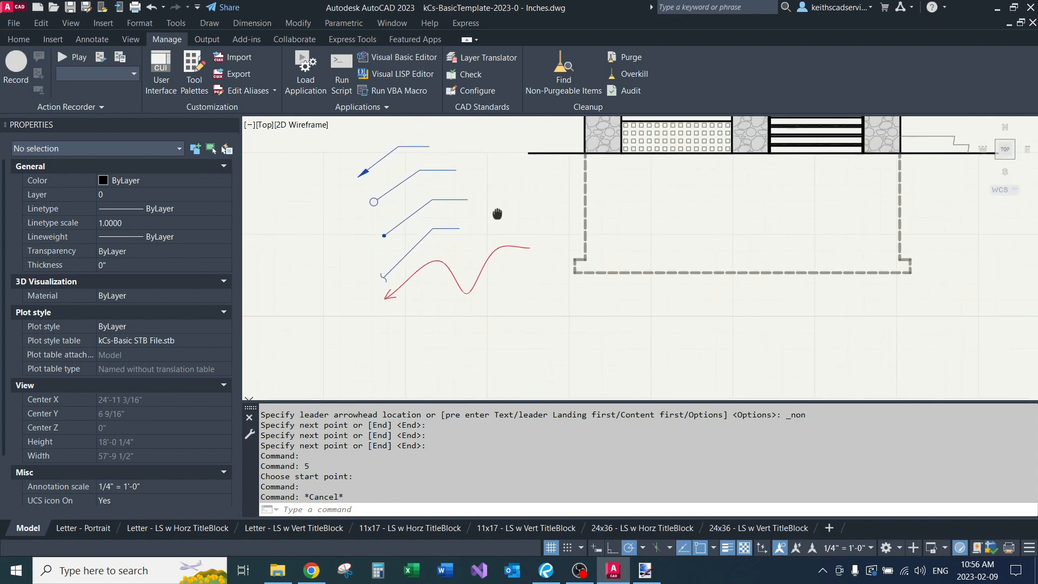
{"action": "type", "text": "T1"}
{"action": "key", "text": "Return"}
{"action": "scroll", "coordinate": [497, 214], "scroll_direction": "up", "scroll_amount": 4}
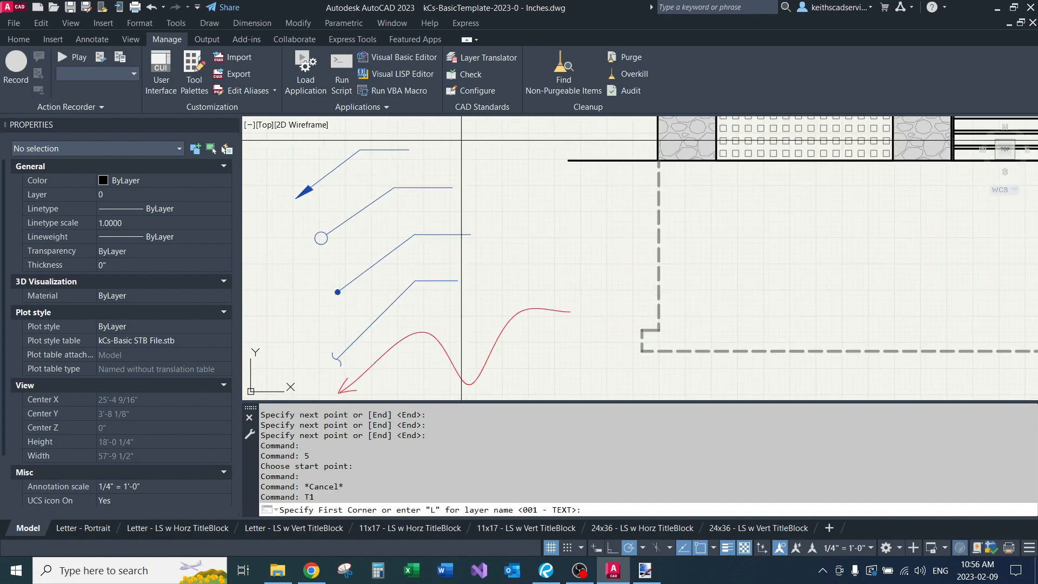
{"action": "left_click", "coordinate": [409, 195]}
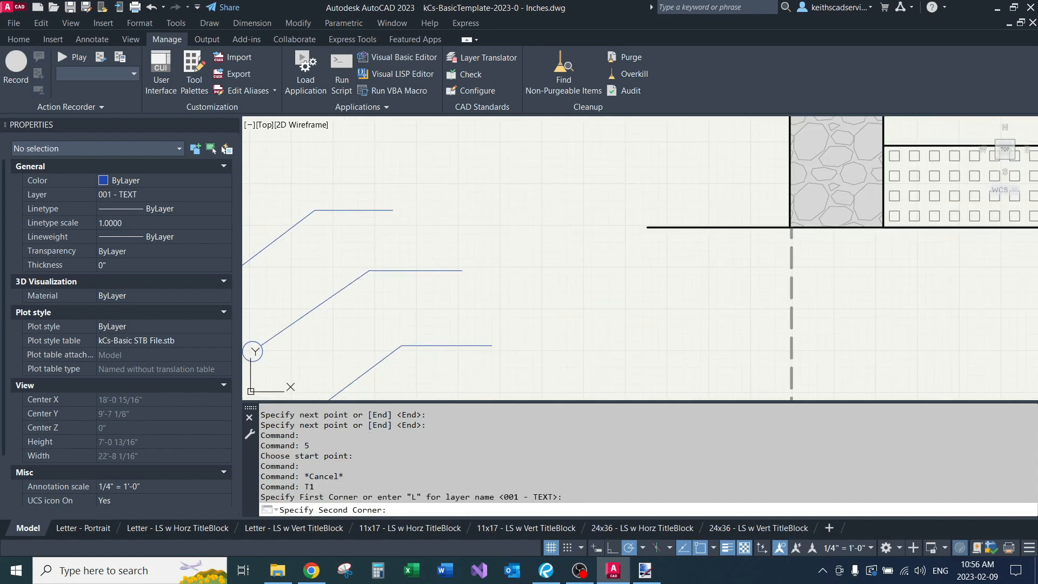
{"action": "left_click", "coordinate": [554, 239]}
{"action": "type", "text": "smal"}
{"action": "key", "text": "BackSpace"}
{"action": "key", "text": "BackSpace"}
{"action": "key", "text": "Caps_Lock"}
{"action": "key", "text": "BackSpace"}
{"action": "key", "text": "BackSpace"}
{"action": "type", "text": "SMALL TEXT"}
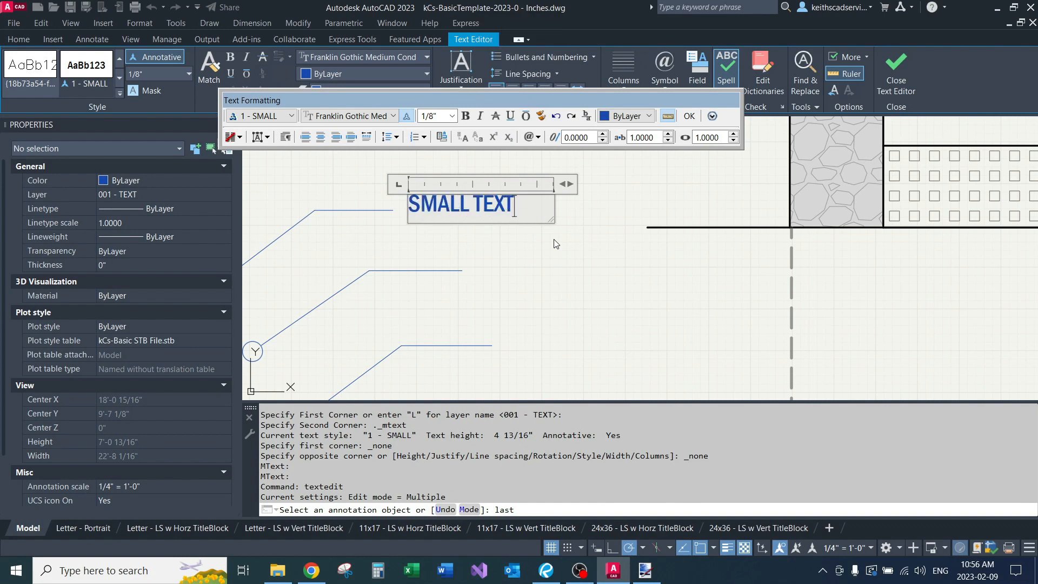
{"action": "left_click", "coordinate": [554, 239]}
Add the text MEDIUM with the T2 command beside the landing of the circle-ended leader.
{"action": "middle_click_drag", "start_coordinate": [542, 290], "coordinate": [518, 245]}
{"action": "type", "text": "T2"}
{"action": "key", "text": "Return"}
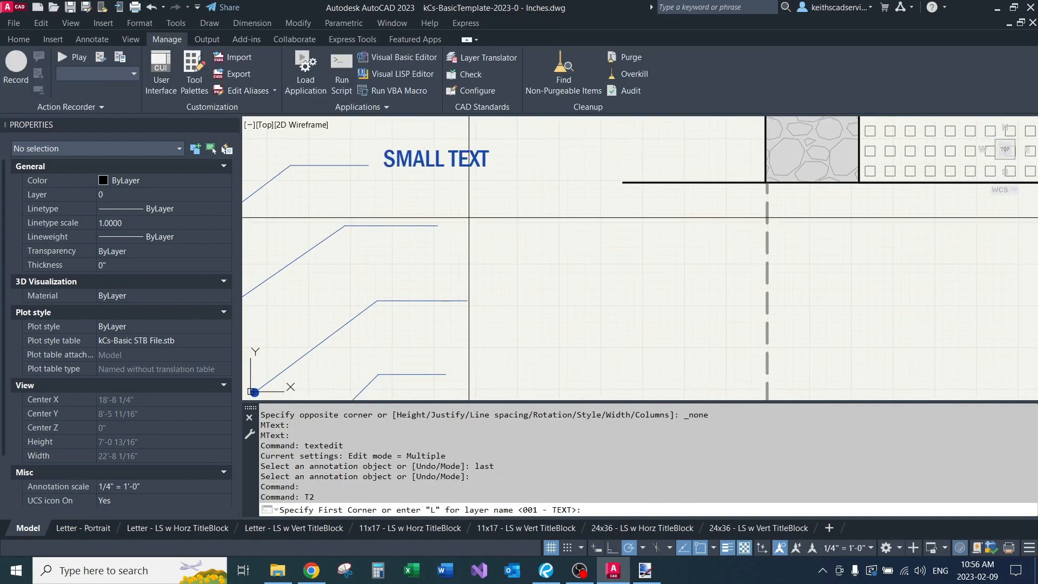
{"action": "left_click", "coordinate": [452, 214]}
{"action": "left_click", "coordinate": [610, 246]}
{"action": "type", "text": "MEDIUM"}
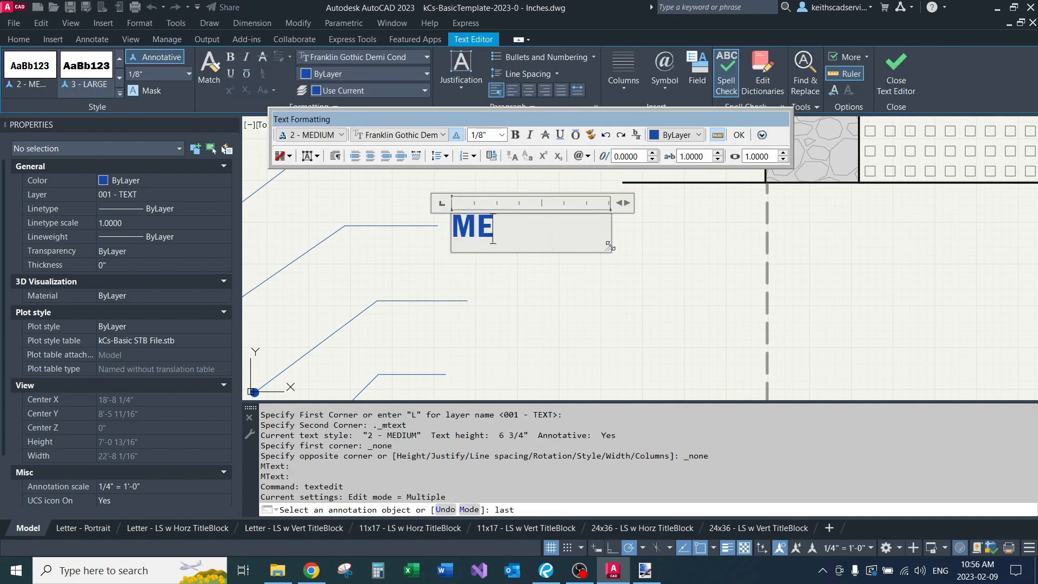
{"action": "left_click", "coordinate": [666, 336]}
Add the text LARGE with the T3 command beside the landing of the dot-ended leader.
{"action": "scroll", "coordinate": [582, 298], "scroll_direction": "down", "scroll_amount": 1}
{"action": "middle_click_drag", "start_coordinate": [583, 297], "coordinate": [538, 245]}
{"action": "type", "text": "T3"}
{"action": "key", "text": "Return"}
{"action": "scroll", "coordinate": [526, 241], "scroll_direction": "up", "scroll_amount": 2}
{"action": "left_click", "coordinate": [475, 233]}
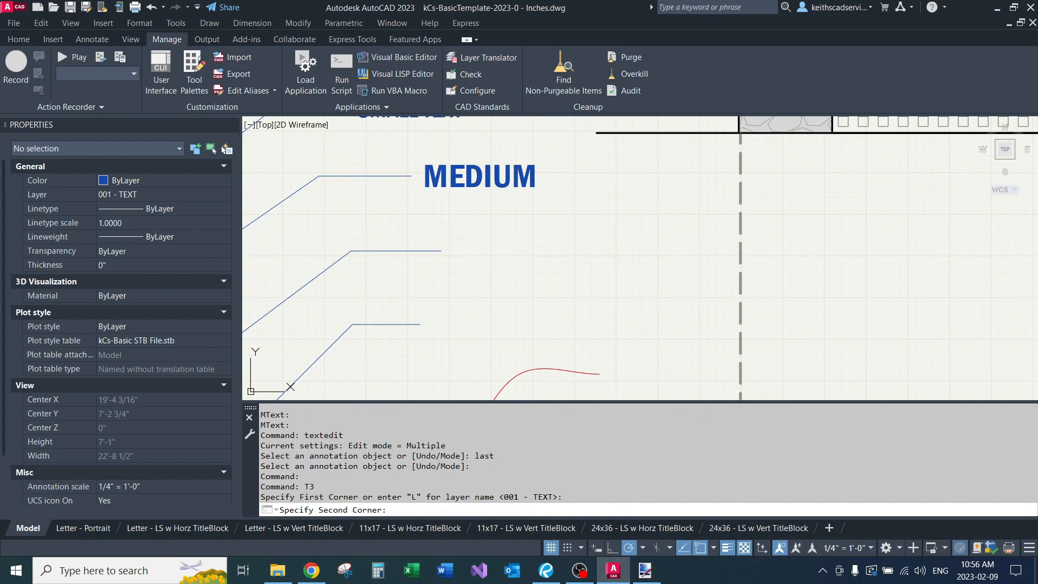
{"action": "left_click", "coordinate": [620, 264]}
{"action": "type", "text": "LARGE"}
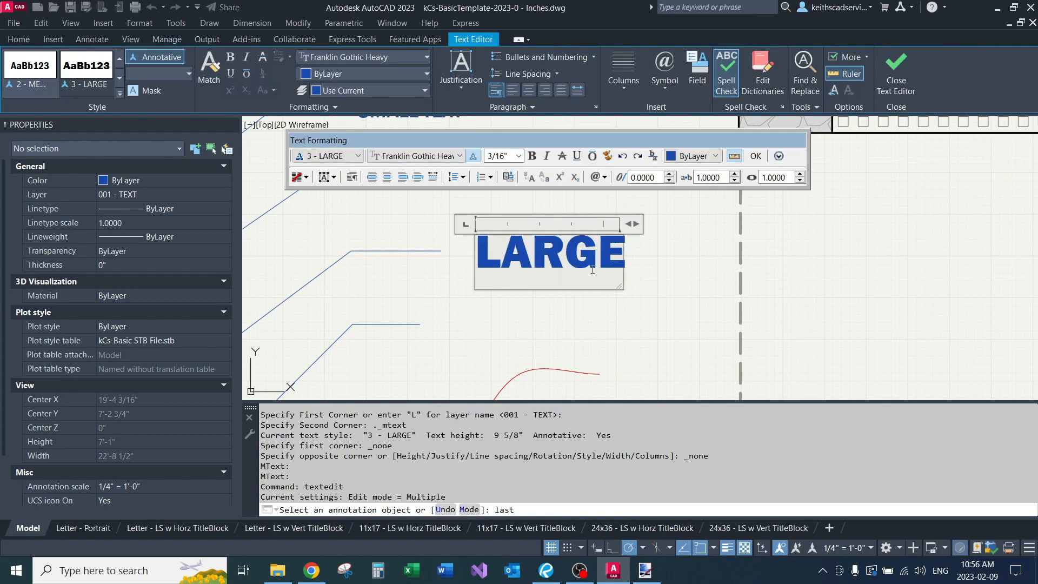
{"action": "left_click", "coordinate": [568, 330]}
Add the text TITLE with the TITLETEXT command in the empty area below the curved leader.
{"action": "scroll", "coordinate": [541, 316], "scroll_direction": "down", "scroll_amount": 1}
{"action": "middle_click_drag", "start_coordinate": [539, 321], "coordinate": [549, 256]}
{"action": "type", "text": "TIT"}
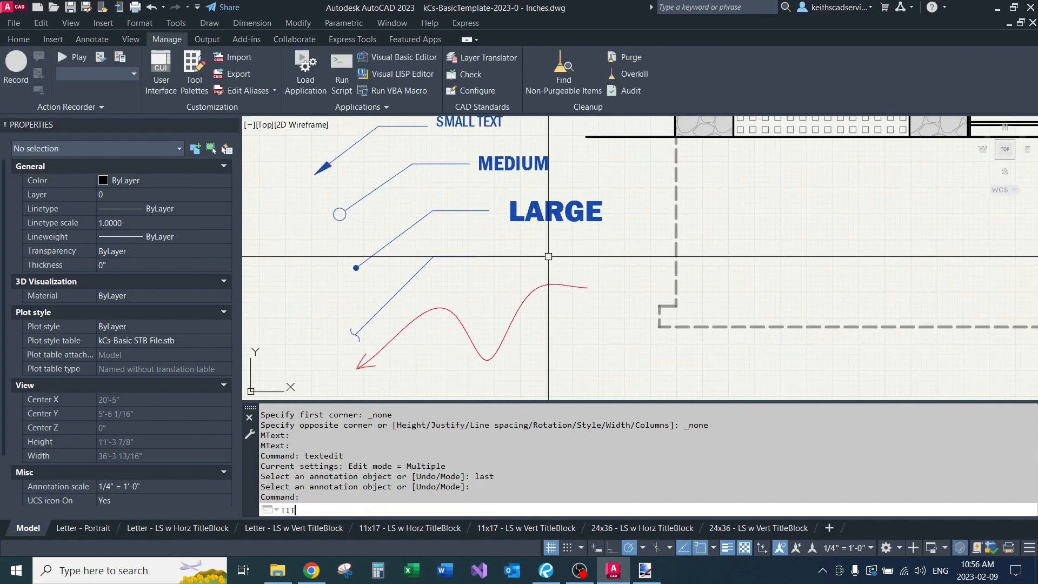
{"action": "type", "text": "LETEXT"}
{"action": "key", "text": "Return"}
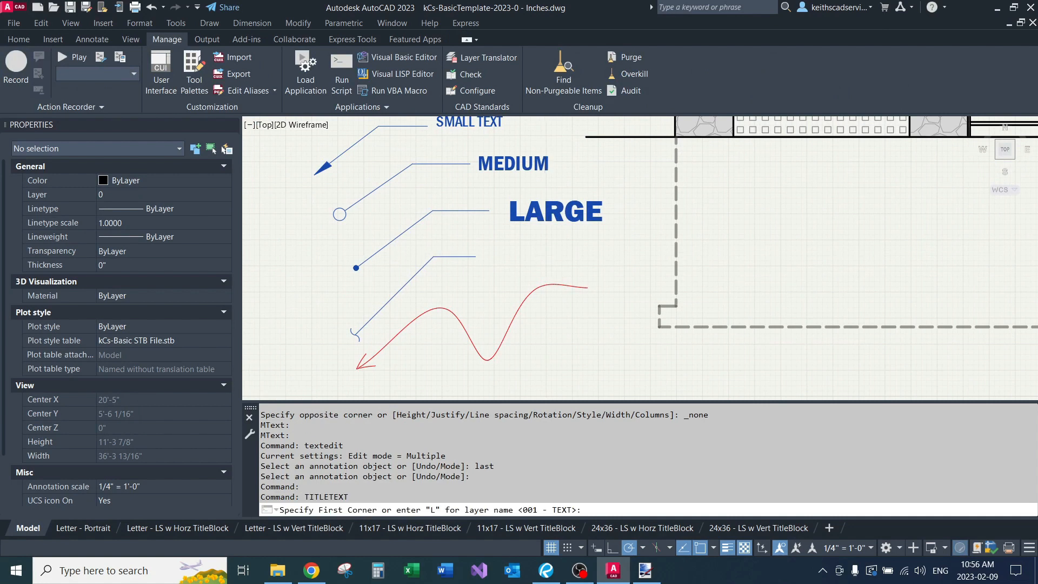
{"action": "scroll", "coordinate": [543, 253], "scroll_direction": "down", "scroll_amount": 1}
{"action": "middle_click_drag", "start_coordinate": [487, 339], "coordinate": [483, 246]}
{"action": "left_click", "coordinate": [466, 268]}
{"action": "left_click", "coordinate": [709, 319]}
{"action": "type", "text": "TITLE"}
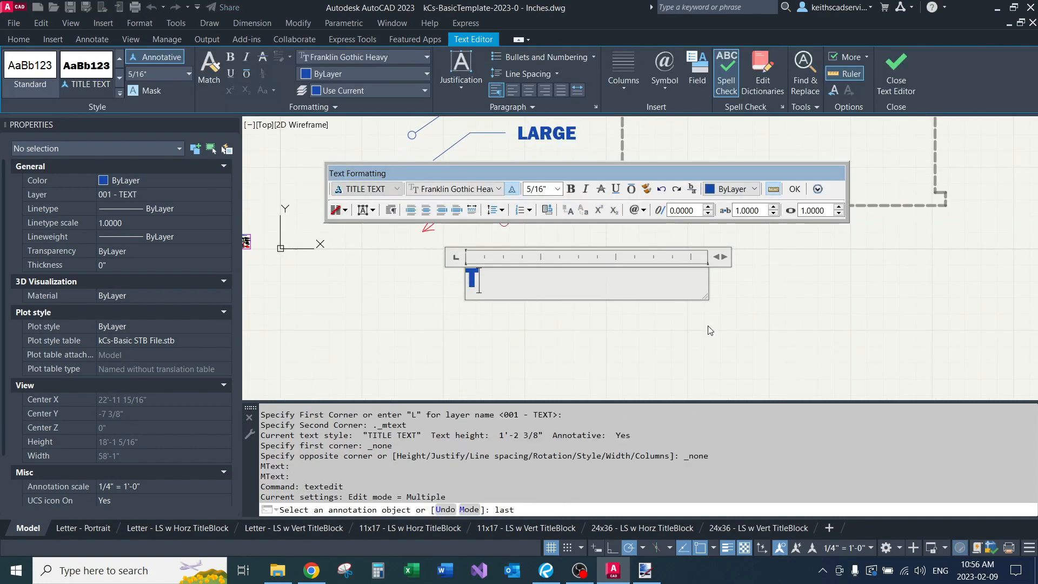
{"action": "left_click", "coordinate": [715, 344]}
{"action": "middle_click_drag", "start_coordinate": [577, 266], "coordinate": [556, 341]}
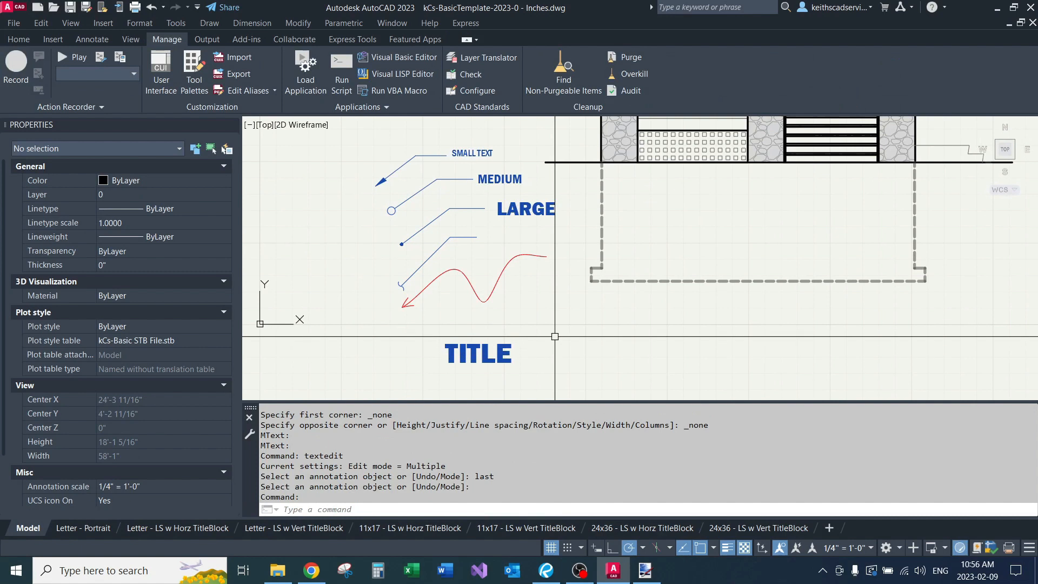
{"action": "left_click", "coordinate": [549, 340]}
{"action": "left_click", "coordinate": [487, 373]}
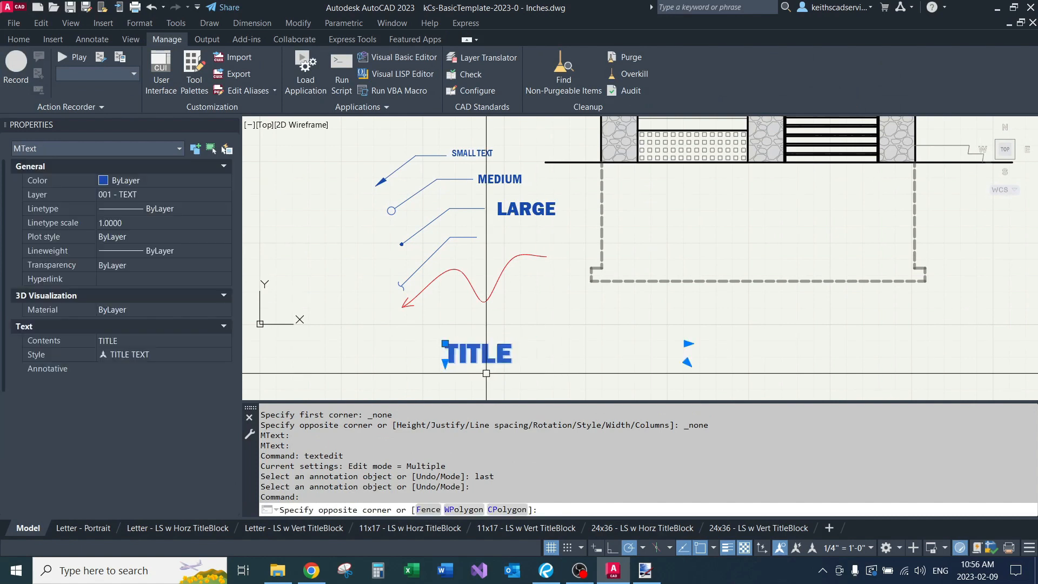
{"action": "left_click", "coordinate": [688, 343]}
{"action": "key", "text": "Escape"}
{"action": "key", "text": "Escape"}
{"action": "middle_click_drag", "start_coordinate": [527, 330], "coordinate": [485, 352]}
{"action": "left_click", "coordinate": [548, 271]}
{"action": "left_click", "coordinate": [495, 309]}
{"action": "key", "text": "Escape"}
{"action": "key", "text": "Escape"}
{"action": "key", "text": "Escape"}
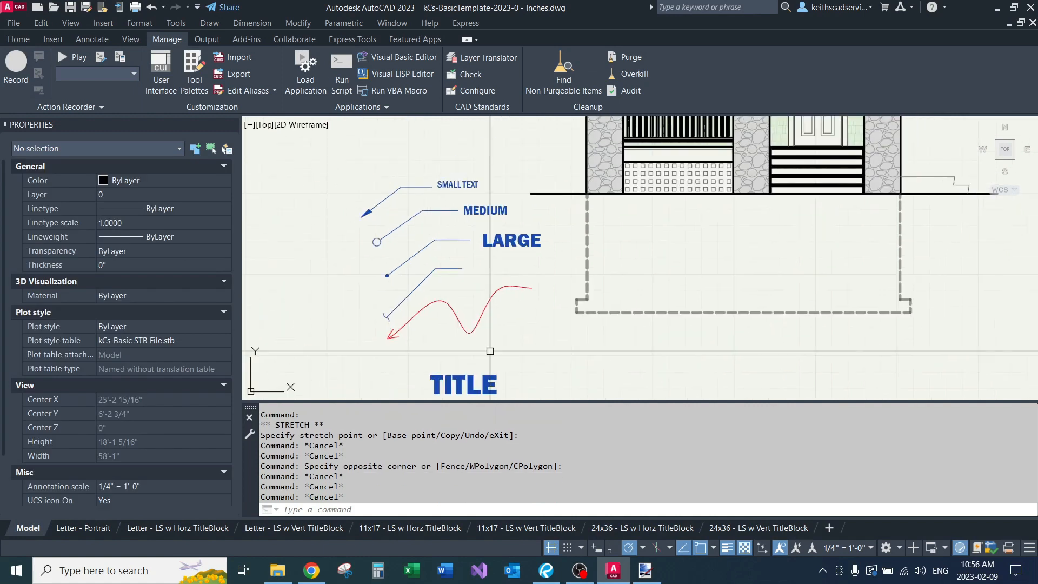
Draw a five-point stair leader around the TITLE text with the STAIRLEADER command, including one slanted segment.
{"action": "middle_click_drag", "start_coordinate": [510, 373], "coordinate": [532, 298]}
{"action": "scroll", "coordinate": [445, 310], "scroll_direction": "up", "scroll_amount": 1}
{"action": "middle_click_drag", "start_coordinate": [416, 304], "coordinate": [480, 306]}
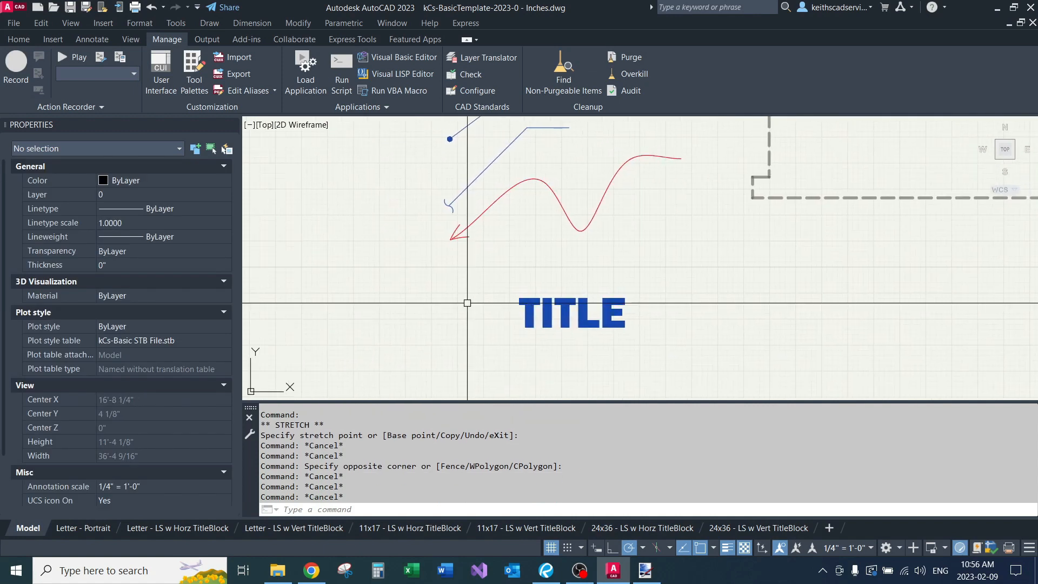
{"action": "type", "text": "STAIRS"}
{"action": "key", "text": "Return"}
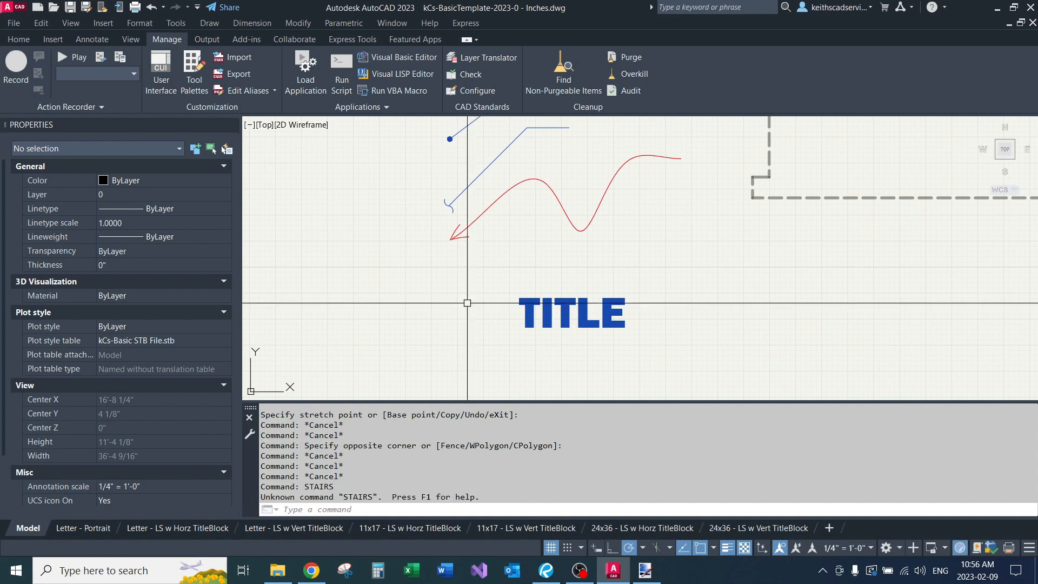
{"action": "type", "text": "STA"}
{"action": "key", "text": "Return"}
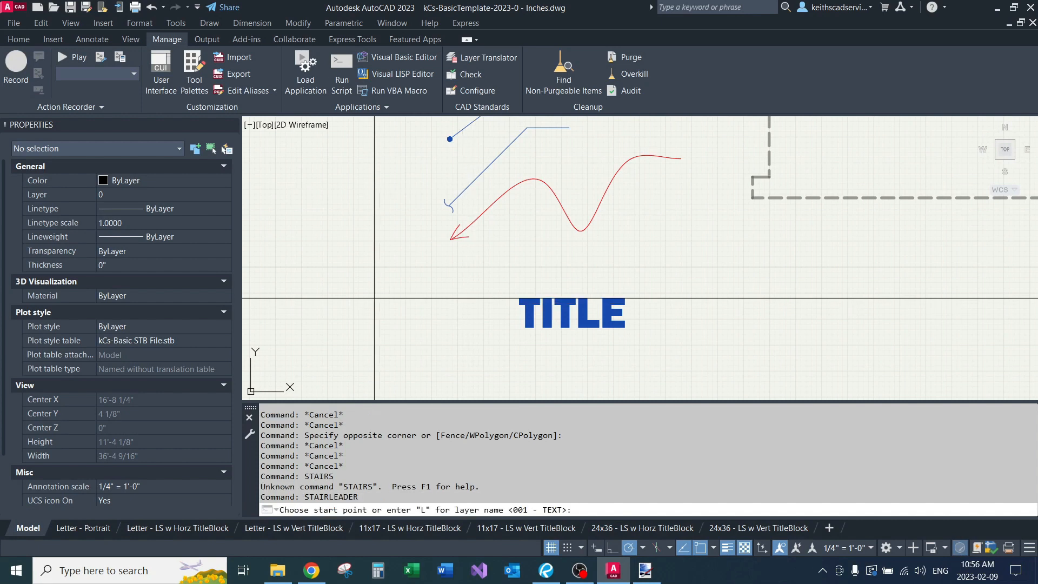
{"action": "left_click", "coordinate": [371, 287]}
{"action": "left_click", "coordinate": [496, 287]}
{"action": "left_click", "coordinate": [508, 246]}
{"action": "left_click", "coordinate": [672, 246]}
{"action": "left_click", "coordinate": [671, 357]}
{"action": "key", "text": "Return"}
{"action": "scroll", "coordinate": [554, 287], "scroll_direction": "down", "scroll_amount": 2}
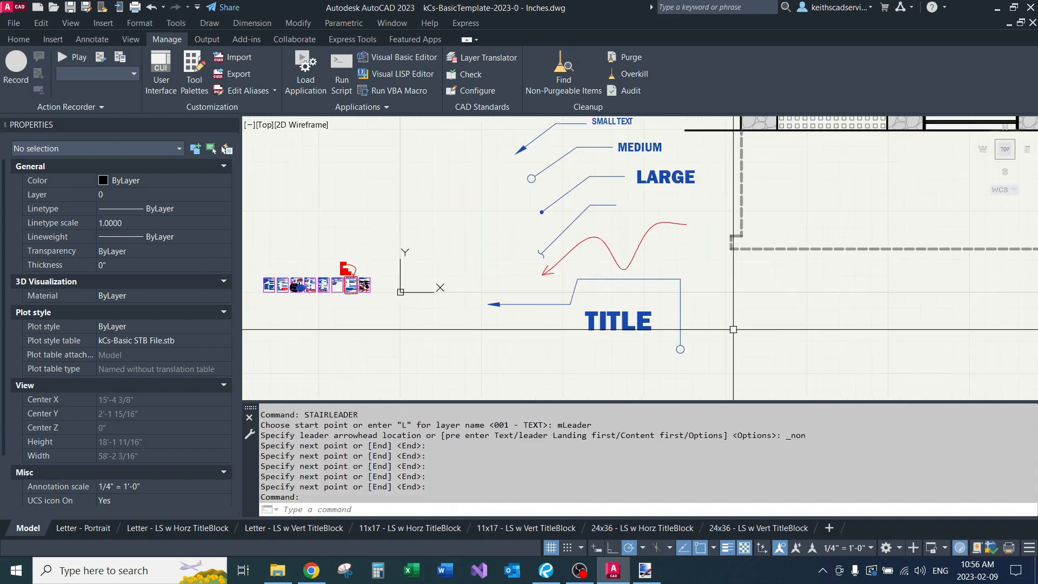
Examine the stair leader's arrowhead, bends and circle end around the TITLE text.
{"action": "left_click", "coordinate": [659, 325]}
{"action": "key", "text": "Escape"}
{"action": "key", "text": "Escape"}
{"action": "scroll", "coordinate": [462, 287], "scroll_direction": "up", "scroll_amount": 3}
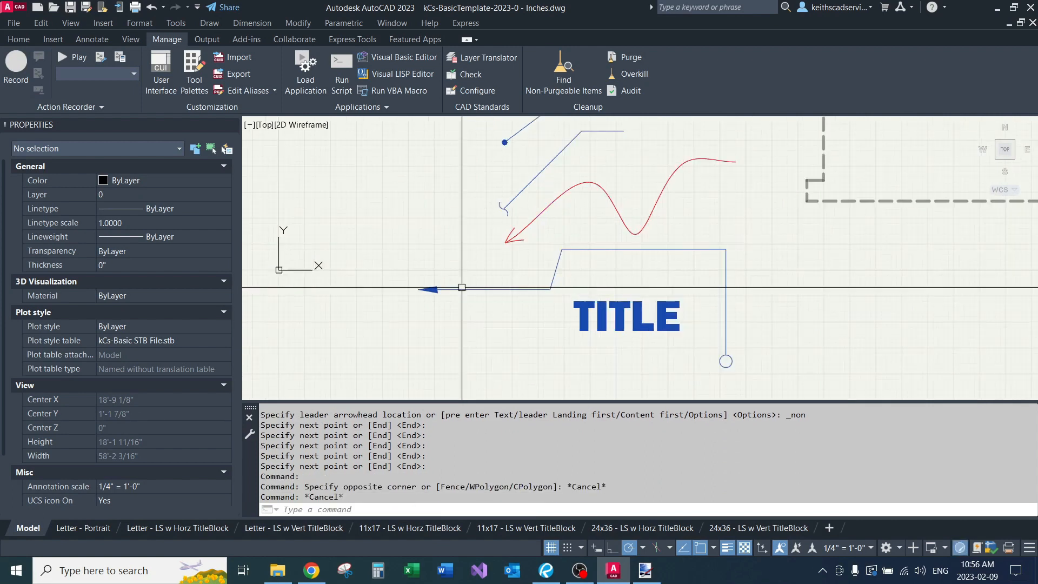
{"action": "scroll", "coordinate": [669, 186], "scroll_direction": "down", "scroll_amount": 3}
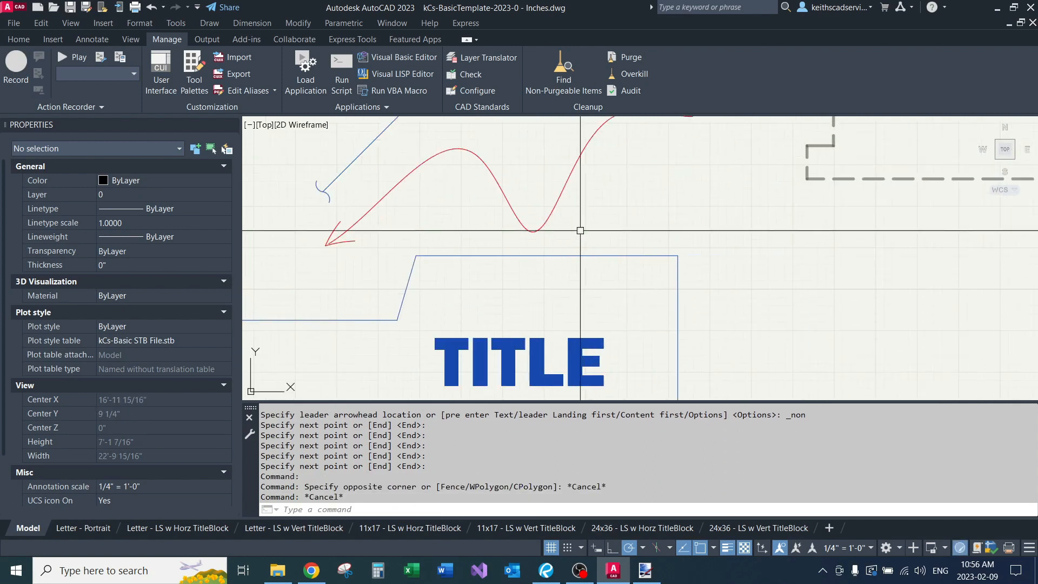
{"action": "scroll", "coordinate": [646, 340], "scroll_direction": "up", "scroll_amount": 2}
{"action": "scroll", "coordinate": [647, 340], "scroll_direction": "down", "scroll_amount": 2}
{"action": "mouse_move", "coordinate": [656, 301]}
{"action": "middle_mouse_down"}
{"action": "mouse_move", "coordinate": [647, 335]}
{"action": "mouse_move", "coordinate": [638, 284]}
{"action": "middle_mouse_up"}
Draw a four-point stair leader below the TITLE text that steps down at a right angle, and check its properties.
{"action": "scroll", "coordinate": [637, 285], "scroll_direction": "up", "scroll_amount": 1}
{"action": "middle_click_drag", "start_coordinate": [600, 332], "coordinate": [650, 277]}
{"action": "key", "text": "space"}
{"action": "left_click", "coordinate": [359, 334]}
{"action": "left_click", "coordinate": [544, 334]}
{"action": "middle_click_drag", "start_coordinate": [543, 338], "coordinate": [531, 241]}
{"action": "left_click", "coordinate": [531, 336]}
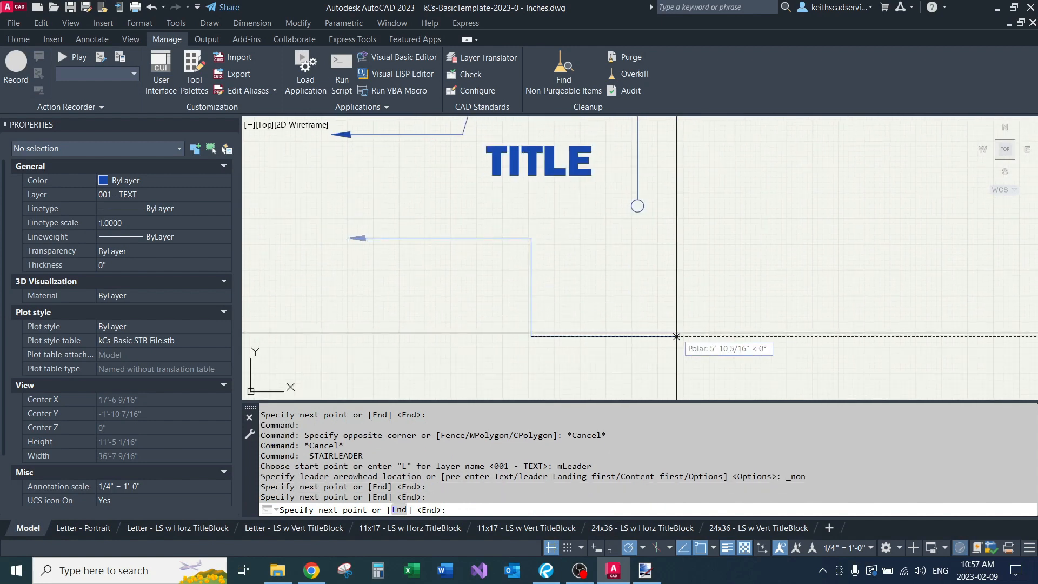
{"action": "left_click", "coordinate": [676, 335]}
{"action": "key", "text": "Return"}
{"action": "left_click", "coordinate": [506, 238]}
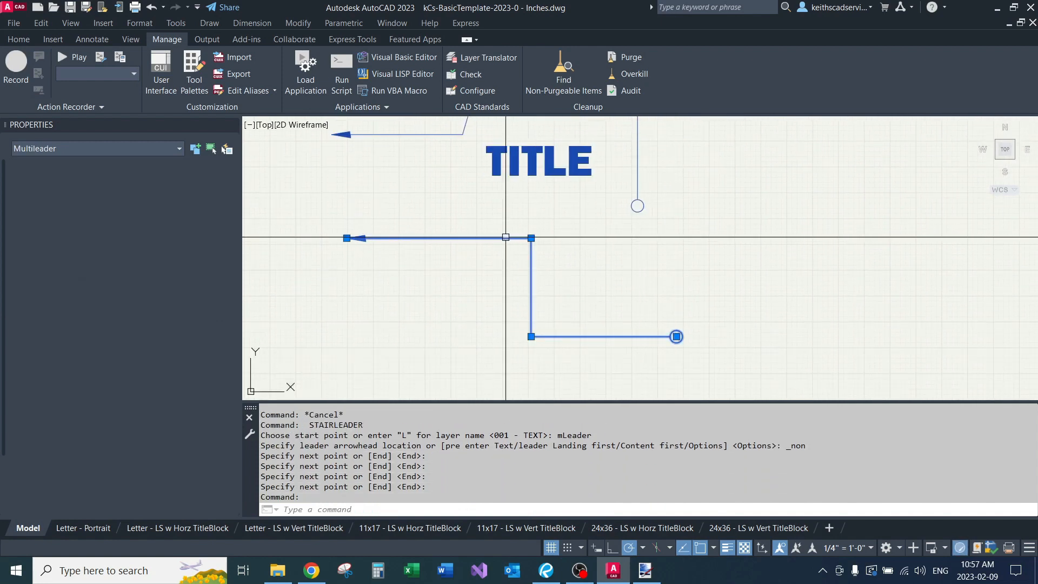
{"action": "middle_click_drag", "start_coordinate": [620, 269], "coordinate": [613, 310]}
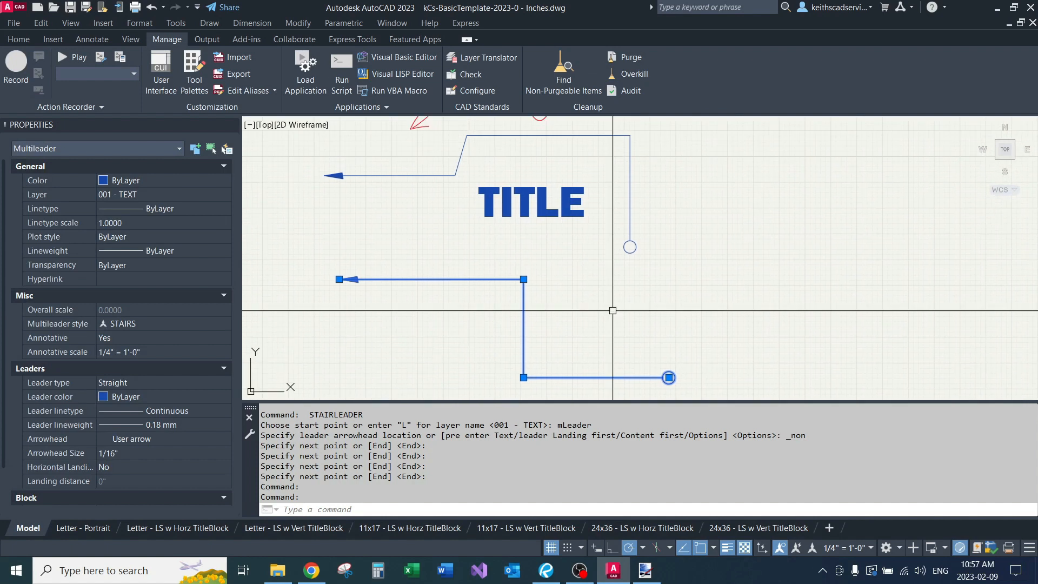
{"action": "key", "text": "Escape"}
{"action": "key", "text": "Escape"}
Draw another four-point stair leader that steps upward, crossing the stair leader below the TITLE text.
{"action": "key", "text": "Return"}
{"action": "left_click", "coordinate": [385, 318]}
{"action": "left_click", "coordinate": [607, 318]}
{"action": "left_click", "coordinate": [607, 274]}
{"action": "left_click", "coordinate": [694, 274]}
{"action": "key", "text": "Return"}
{"action": "scroll", "coordinate": [635, 350], "scroll_direction": "down", "scroll_amount": 3}
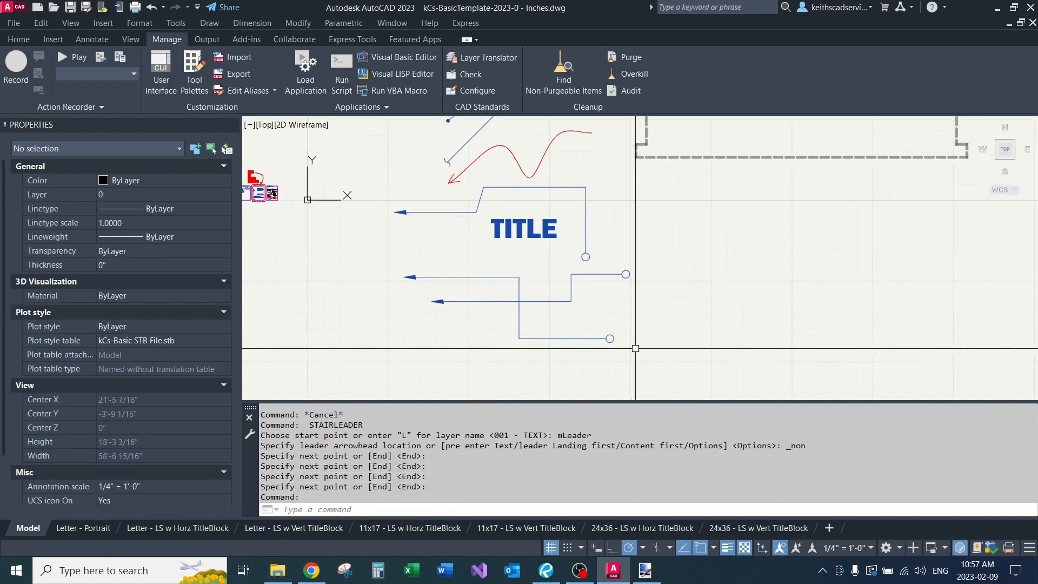
Erase the three stair leaders around and below the TITLE text.
{"action": "left_click", "coordinate": [675, 240]}
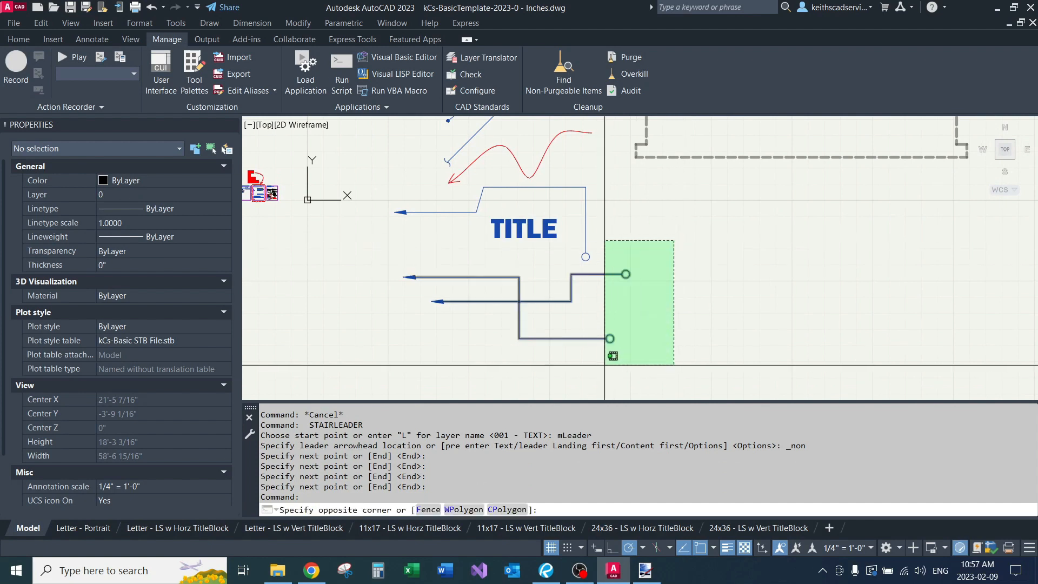
{"action": "left_click", "coordinate": [606, 365]}
{"action": "type", "text": "e"}
{"action": "key", "text": "Return"}
Place a small boxed note reading NOTE1 below the TITLE text with the N1 command.
{"action": "mouse_move", "coordinate": [592, 183]}
{"action": "middle_mouse_down"}
{"action": "mouse_move", "coordinate": [589, 248]}
{"action": "mouse_move", "coordinate": [530, 304]}
{"action": "mouse_move", "coordinate": [544, 241]}
{"action": "middle_mouse_up"}
{"action": "type", "text": "N1"}
{"action": "key", "text": "Return"}
{"action": "left_click", "coordinate": [432, 288]}
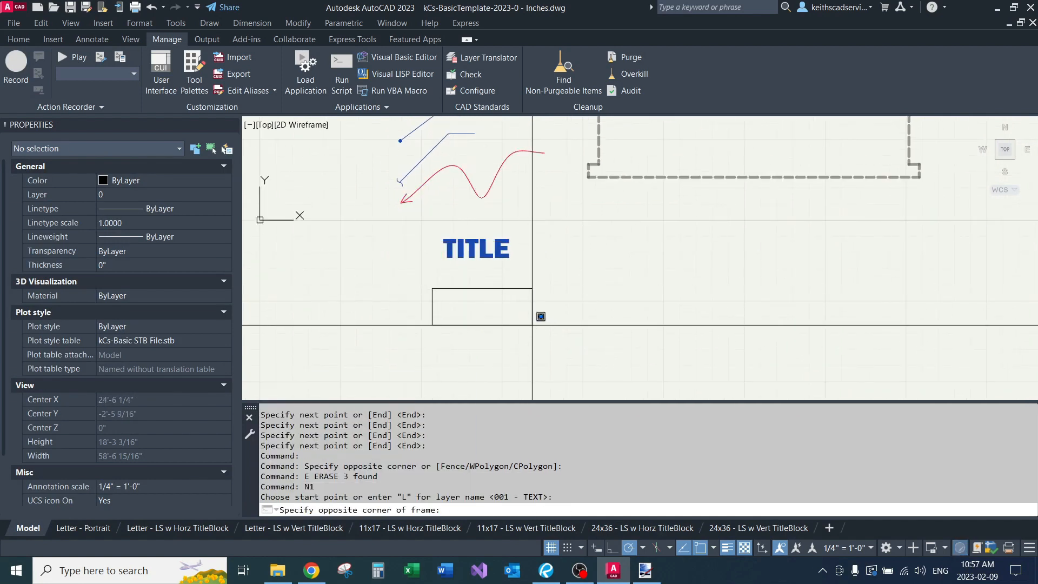
{"action": "left_click", "coordinate": [539, 326]}
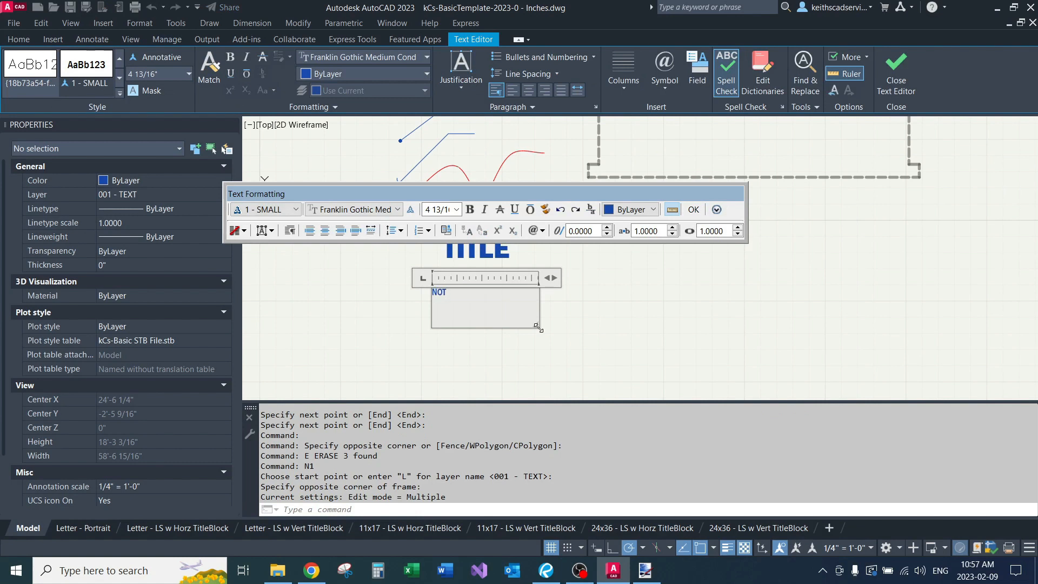
{"action": "left_click", "coordinate": [540, 326]}
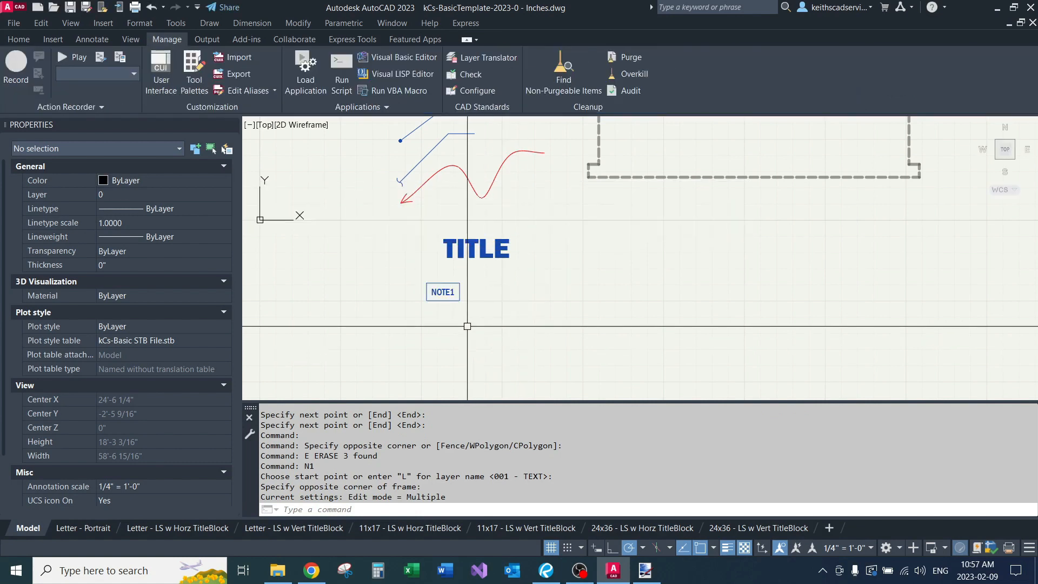
Place a medium boxed note reading NOTE2 beside NOTE1 with the N2 command.
{"action": "scroll", "coordinate": [467, 327], "scroll_direction": "up", "scroll_amount": 2}
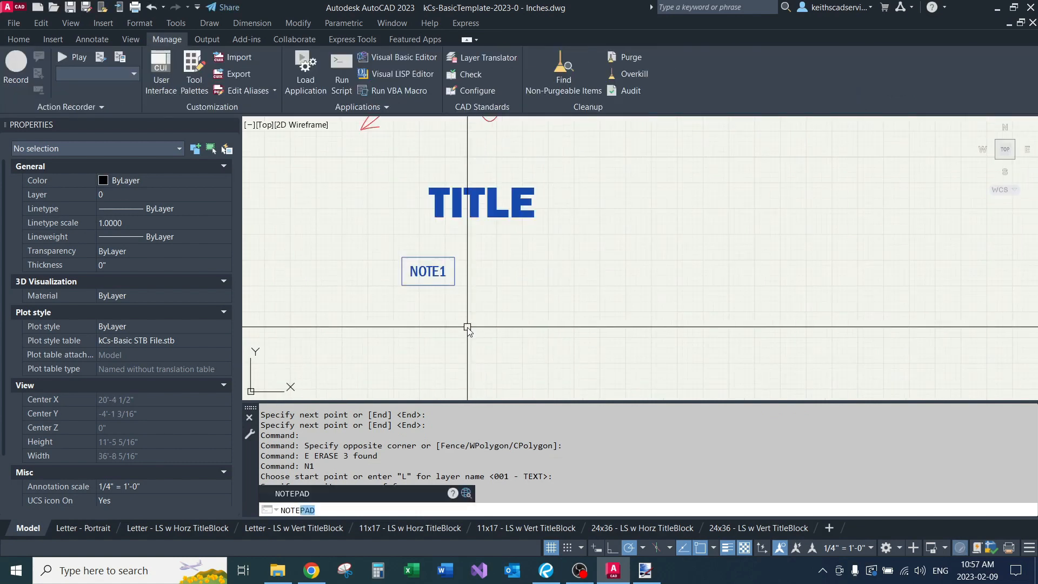
{"action": "key", "text": "Return"}
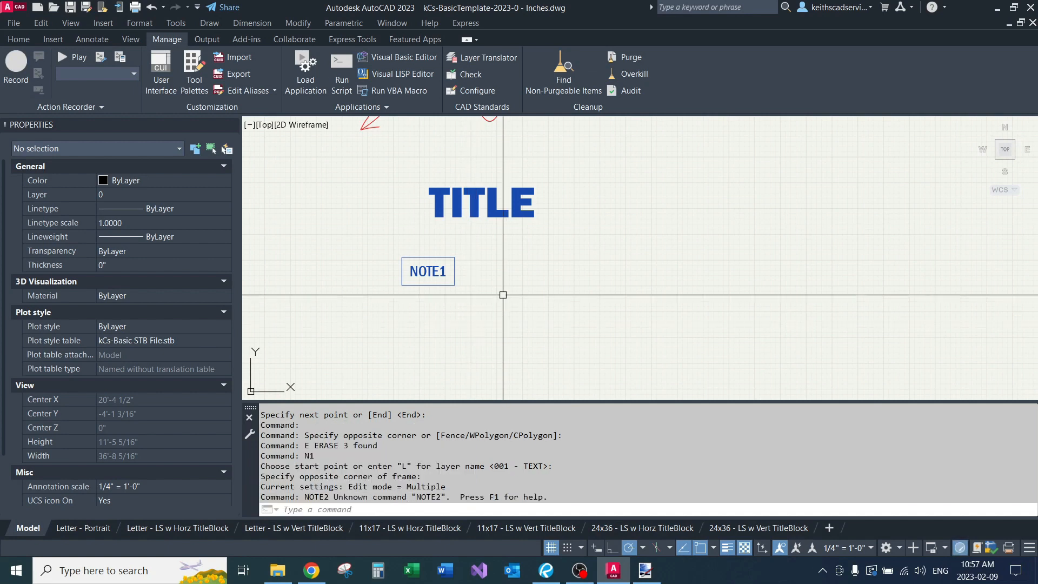
{"action": "type", "text": "N2"}
{"action": "key", "text": "Return"}
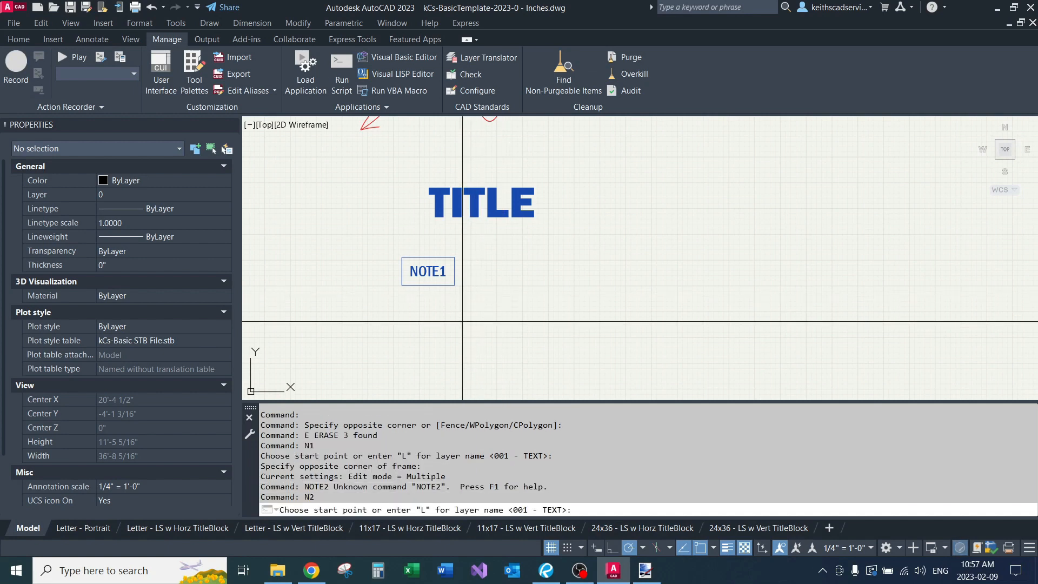
{"action": "left_click", "coordinate": [459, 323]}
{"action": "left_click", "coordinate": [537, 263]}
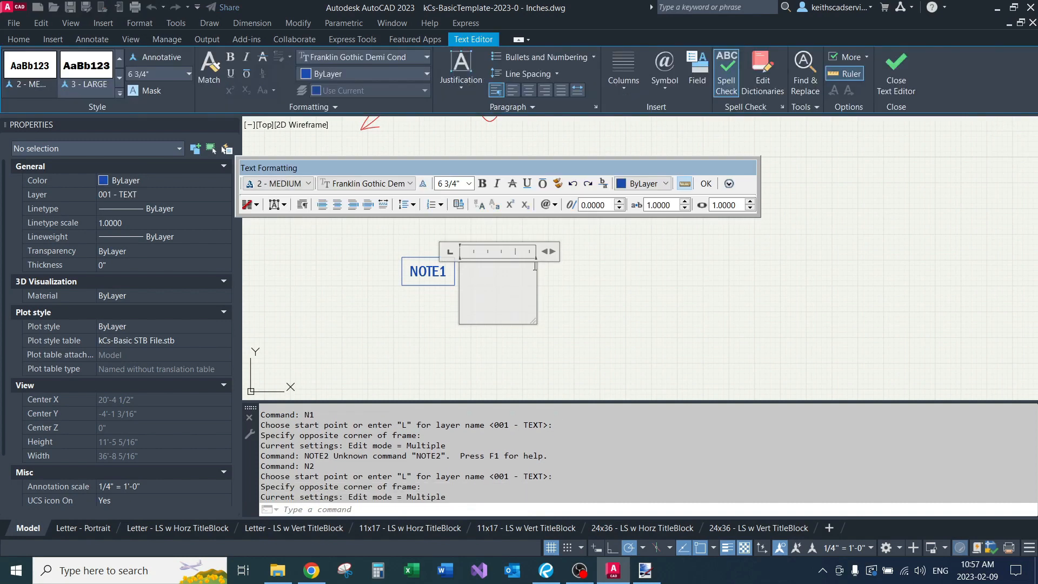
{"action": "left_click", "coordinate": [613, 318]}
Move the NOTE2 box up and away from NOTE1 so the two boxes no longer overlap.
{"action": "middle_click_drag", "start_coordinate": [540, 254], "coordinate": [559, 241]}
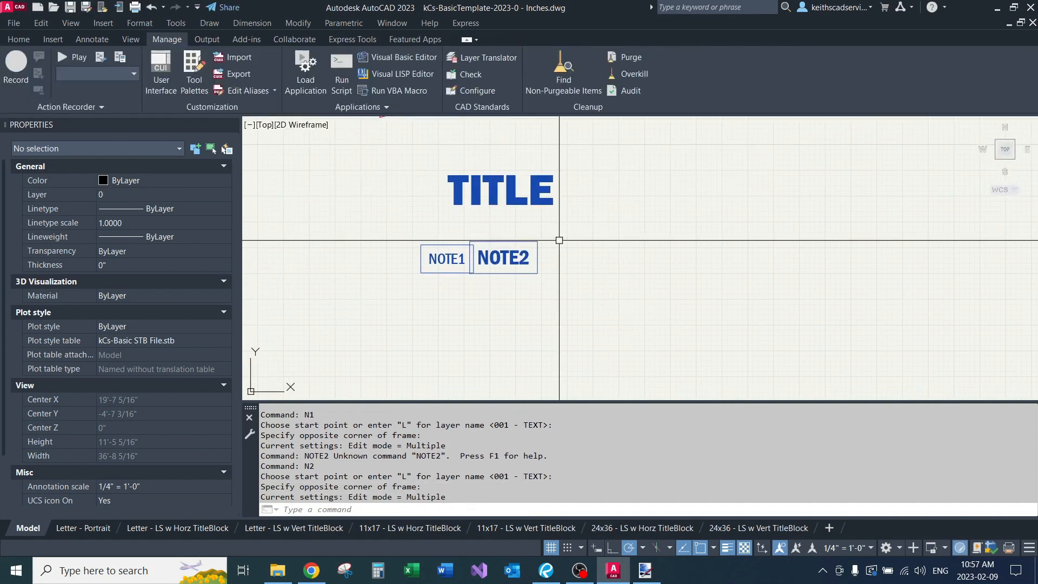
{"action": "left_click", "coordinate": [558, 242]}
{"action": "left_click", "coordinate": [521, 296]}
{"action": "mouse_move", "coordinate": [522, 296]}
{"action": "middle_mouse_down"}
{"action": "mouse_move", "coordinate": [501, 282]}
{"action": "mouse_move", "coordinate": [538, 297]}
{"action": "mouse_move", "coordinate": [529, 302]}
{"action": "middle_mouse_up"}
{"action": "type", "text": "m"}
{"action": "key", "text": "Return"}
{"action": "left_click", "coordinate": [500, 322]}
{"action": "left_click", "coordinate": [535, 312]}
Place a large boxed note reading NOTE 3 below the other two notes with the N3 command.
{"action": "type", "text": "N3"}
{"action": "key", "text": "Return"}
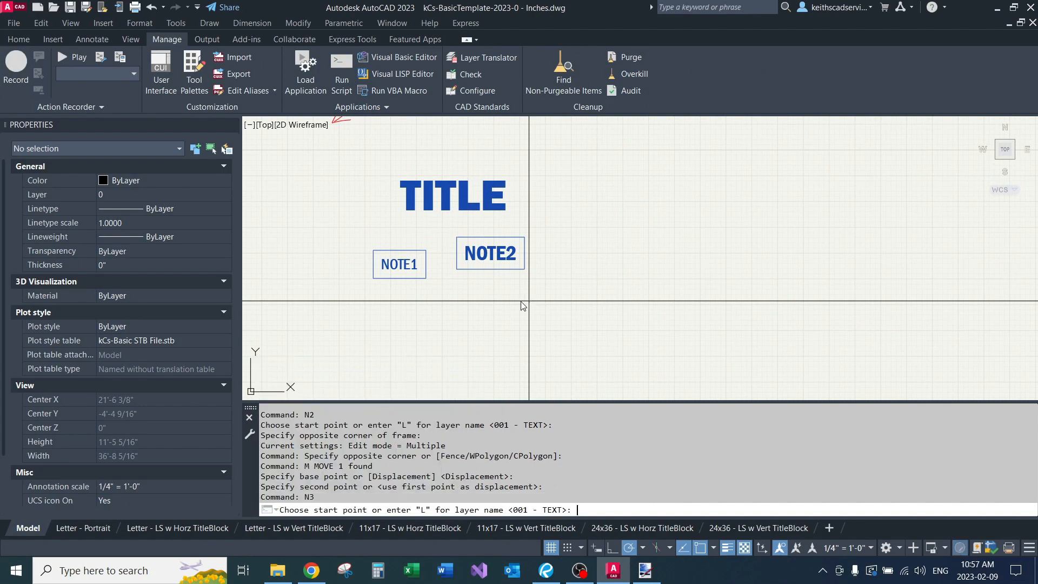
{"action": "left_click", "coordinate": [438, 303]}
{"action": "left_click", "coordinate": [564, 359]}
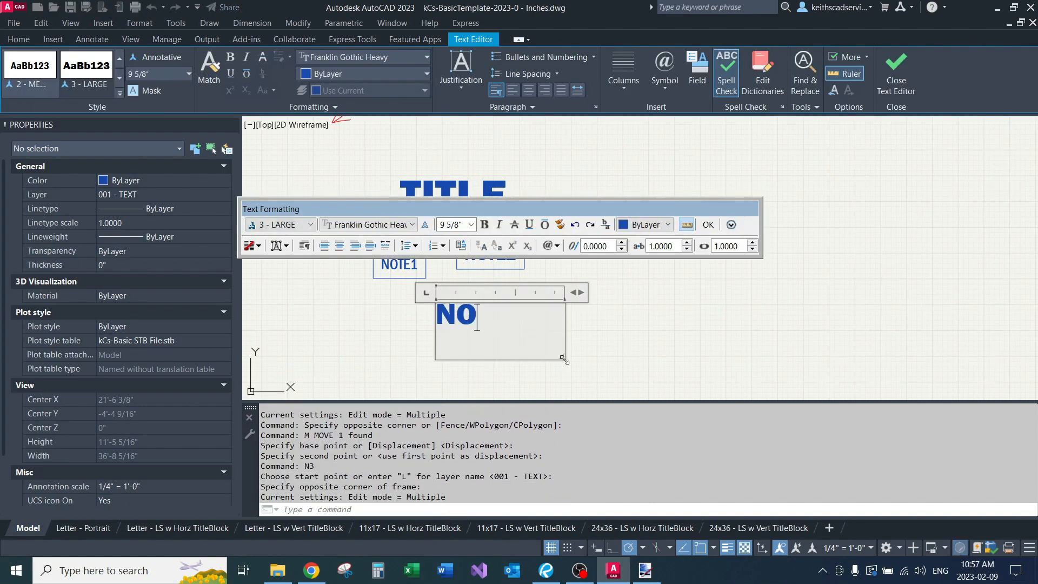
{"action": "left_click", "coordinate": [645, 372]}
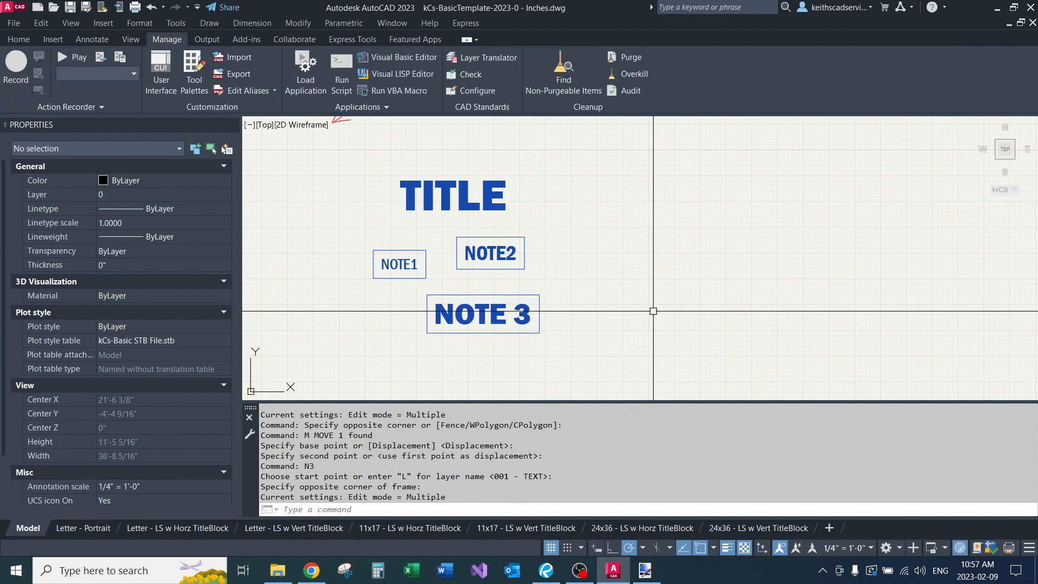
Put a text box around the TITLE text with the TBOX command.
{"action": "scroll", "coordinate": [653, 311], "scroll_direction": "down", "scroll_amount": 2}
{"action": "middle_click_drag", "start_coordinate": [653, 311], "coordinate": [638, 383]}
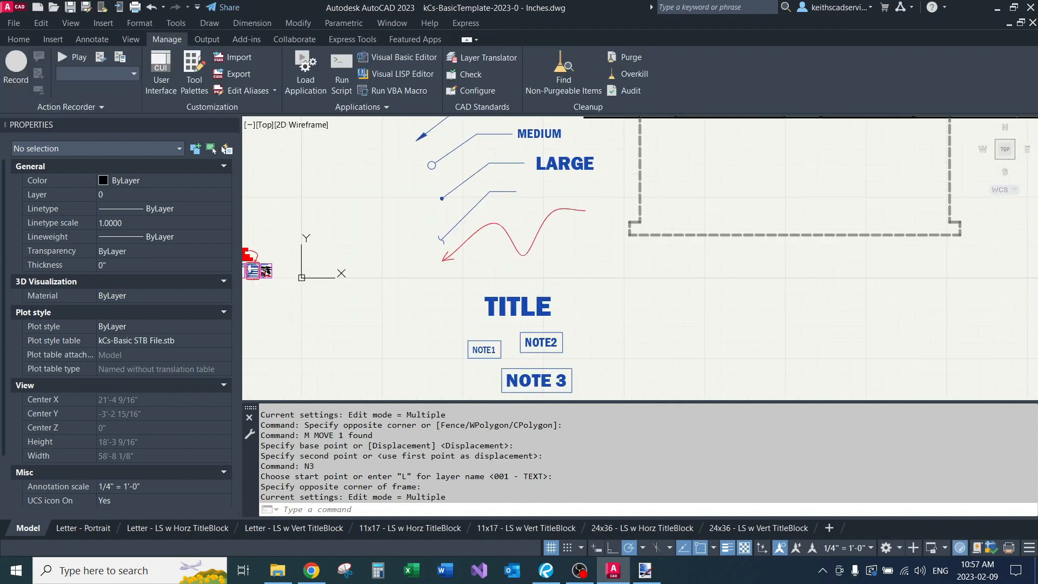
{"action": "type", "text": "TBO"}
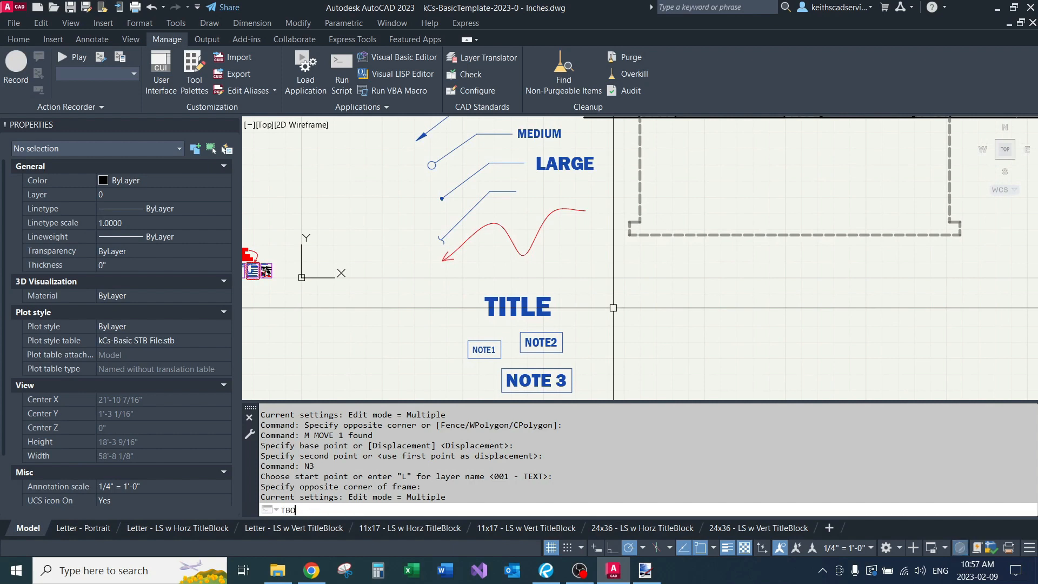
{"action": "type", "text": "X"}
{"action": "key", "text": "Return"}
{"action": "scroll", "coordinate": [544, 294], "scroll_direction": "up", "scroll_amount": 2}
{"action": "left_click", "coordinate": [544, 297]}
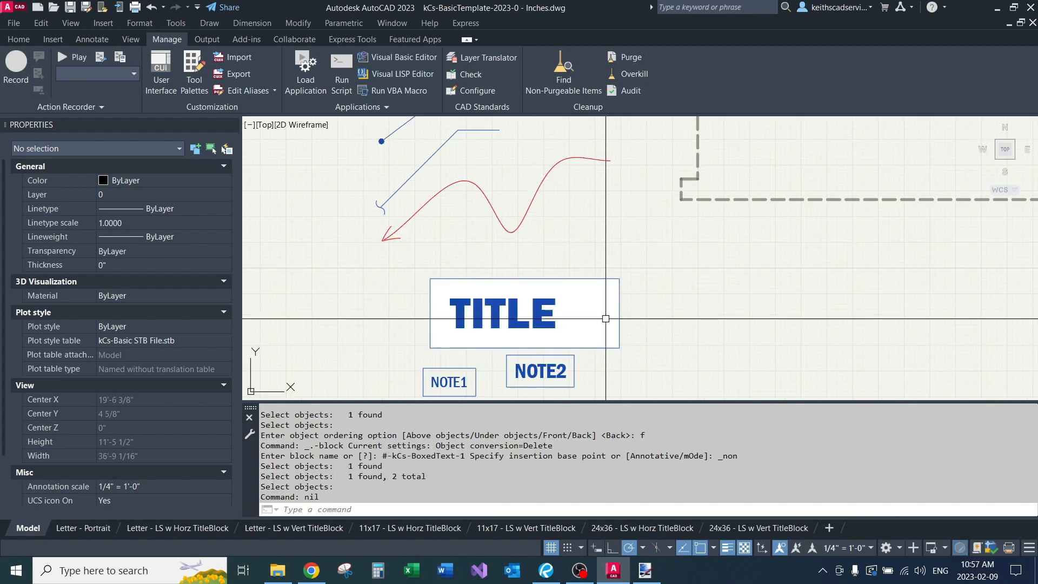
Explode the boxed TITLE block and erase its surrounding box, keeping the text.
{"action": "middle_click_drag", "start_coordinate": [571, 348], "coordinate": [591, 268]}
{"action": "left_click", "coordinate": [601, 267]}
{"action": "type", "text": "X"}
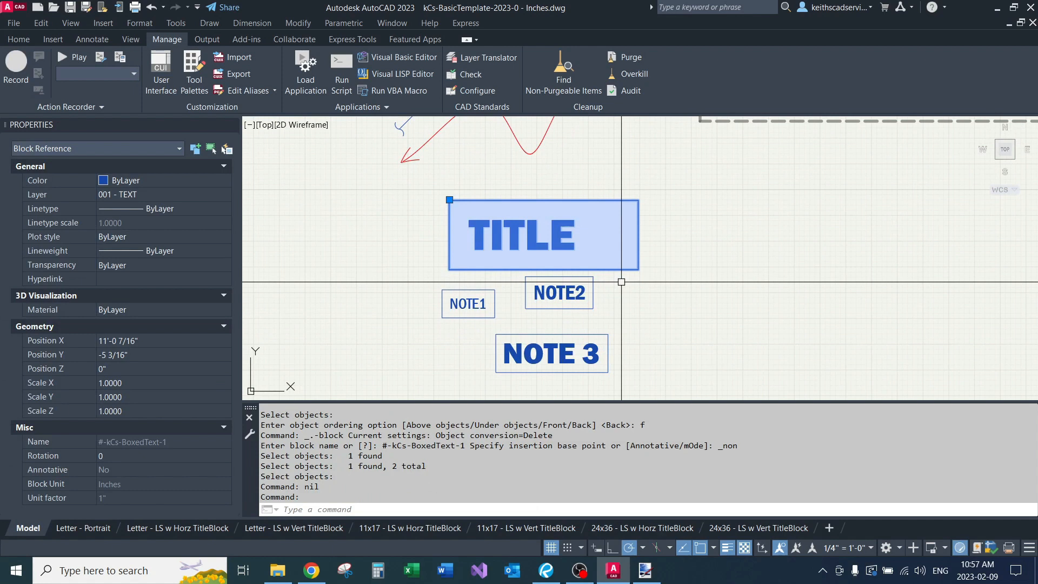
{"action": "key", "text": "Return"}
{"action": "left_click", "coordinate": [608, 273]}
{"action": "left_click", "coordinate": [607, 267]}
{"action": "type", "text": "E"}
{"action": "key", "text": "Return"}
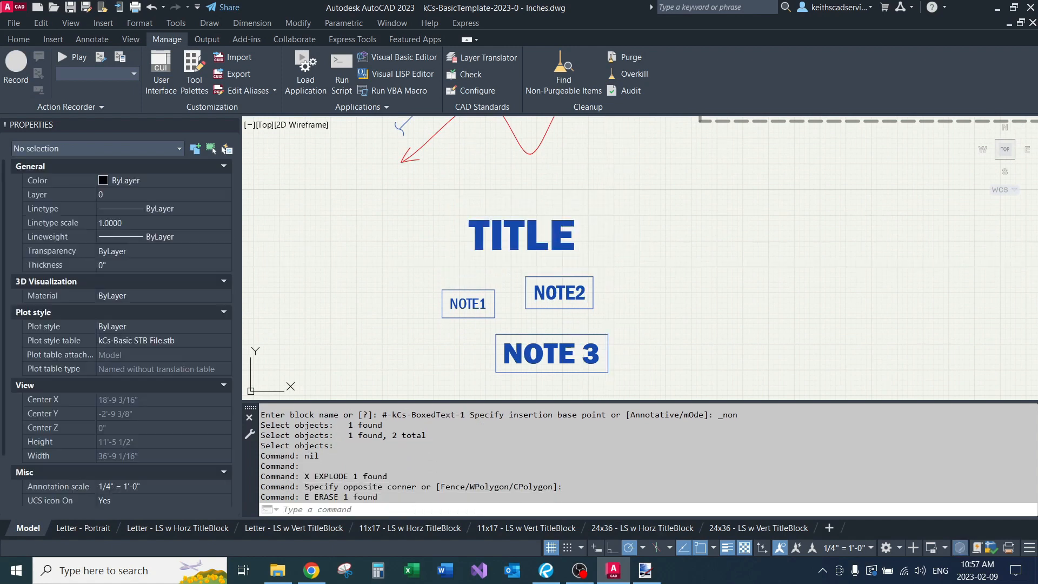
Narrow the TITLE text's frame by about 1'-7 3/16" so it fits closely around the word.
{"action": "left_click", "coordinate": [569, 246]}
{"action": "scroll", "coordinate": [582, 252], "scroll_direction": "up", "scroll_amount": 2}
{"action": "left_click", "coordinate": [640, 201]}
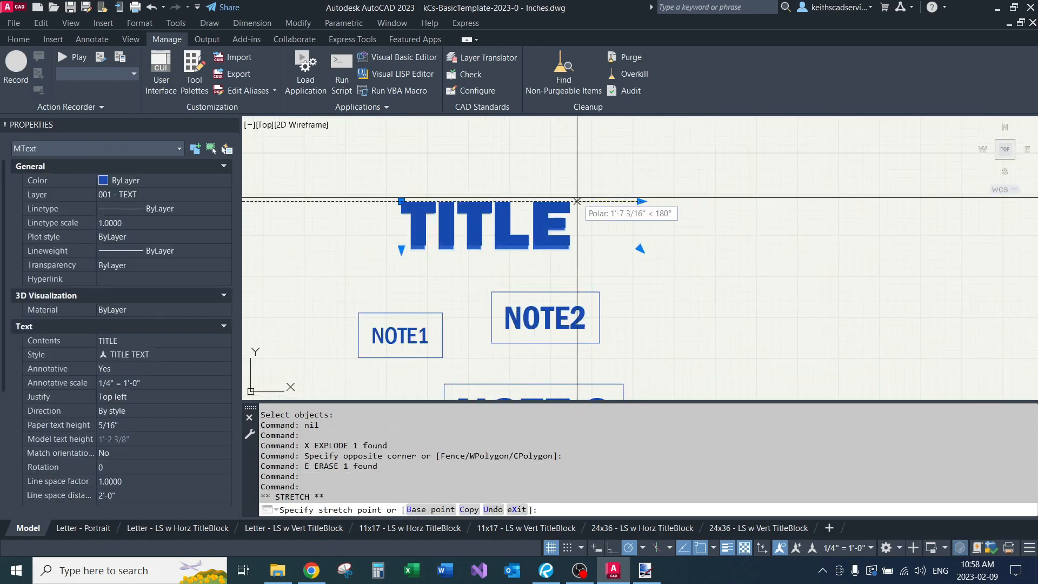
{"action": "left_click", "coordinate": [577, 201]}
{"action": "key", "text": "Escape"}
{"action": "key", "text": "Escape"}
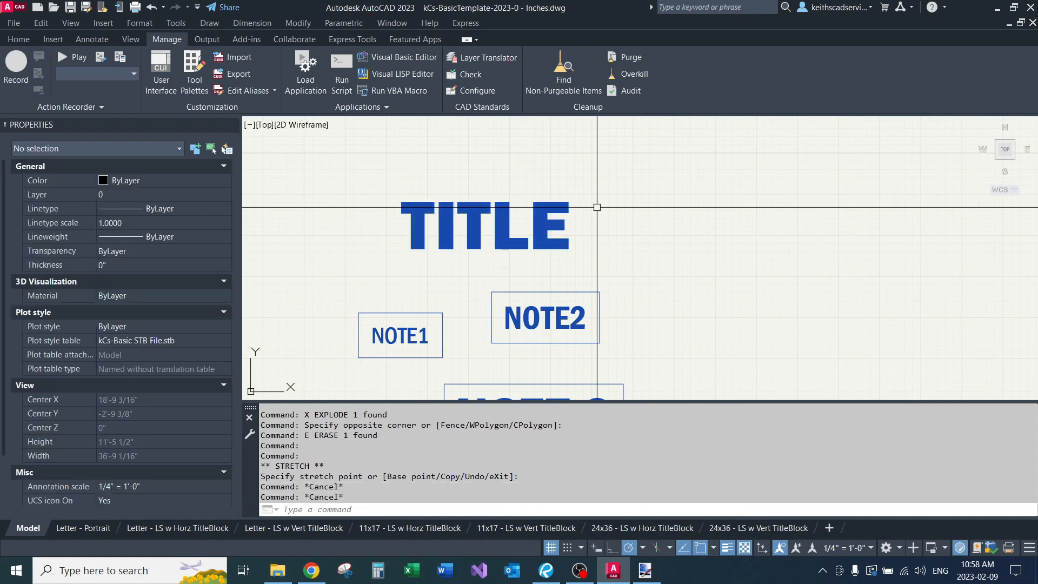
Apply the TBOX text box to the narrowed TITLE text.
{"action": "type", "text": "TBOX"}
{"action": "key", "text": "Return"}
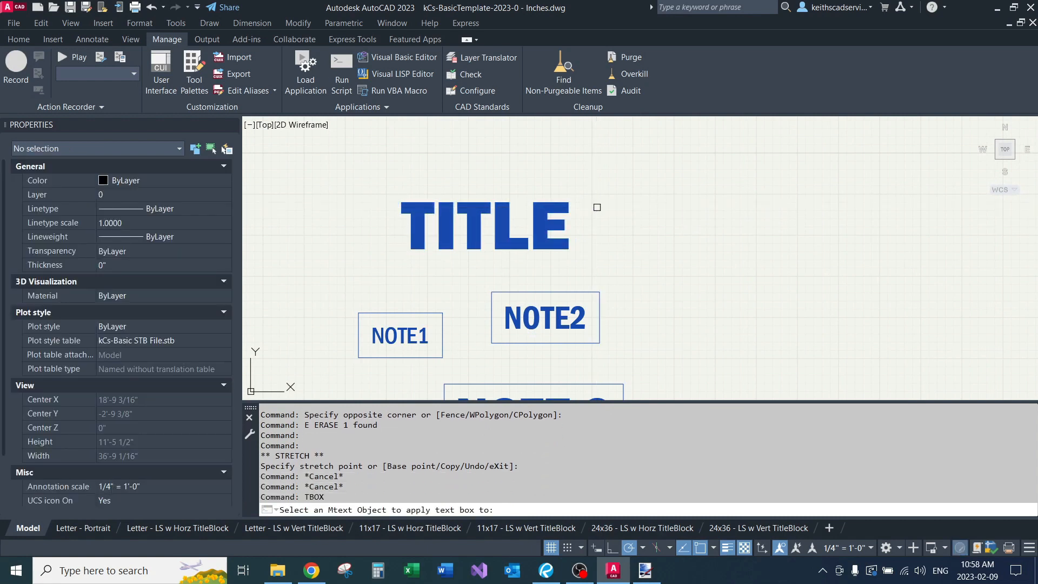
{"action": "left_click", "coordinate": [565, 207]}
{"action": "key", "text": "Return"}
{"action": "left_click", "coordinate": [566, 215]}
Move the boxed TITLE block up and to the left, clear of the notes.
{"action": "scroll", "coordinate": [649, 232], "scroll_direction": "down", "scroll_amount": 2}
{"action": "middle_click_drag", "start_coordinate": [688, 213], "coordinate": [534, 284]}
{"action": "left_click", "coordinate": [643, 295]}
{"action": "left_click", "coordinate": [558, 302]}
{"action": "type", "text": "m"}
{"action": "key", "text": "Return"}
{"action": "left_click", "coordinate": [712, 252]}
{"action": "left_click", "coordinate": [682, 223]}
Draw a horizontal linear dimension about 9'-2 11/16" long in the empty space right of the notes.
{"action": "scroll", "coordinate": [649, 227], "scroll_direction": "down", "scroll_amount": 4}
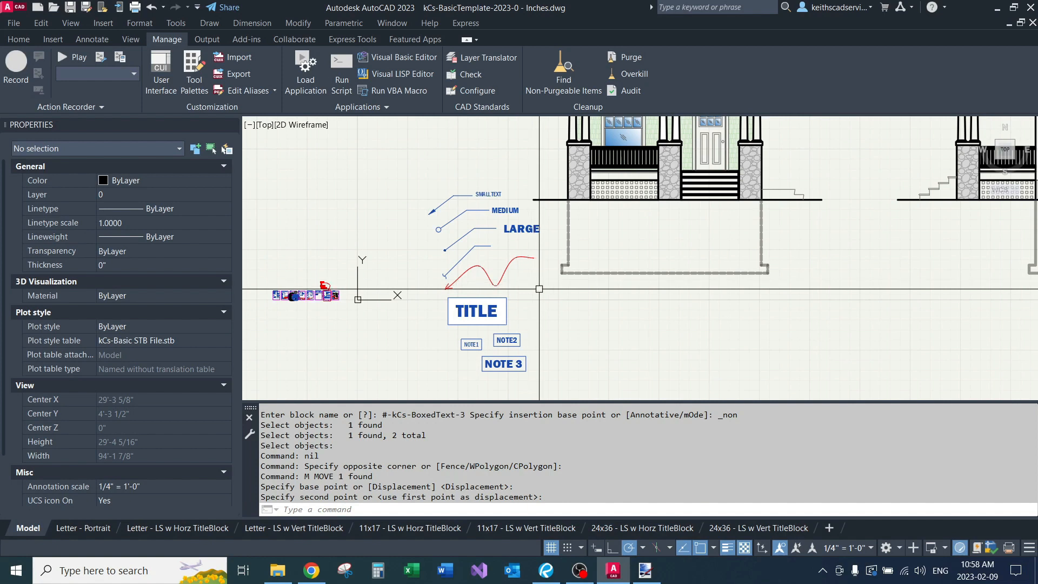
{"action": "middle_click_drag", "start_coordinate": [607, 348], "coordinate": [588, 296]}
{"action": "scroll", "coordinate": [588, 296], "scroll_direction": "up", "scroll_amount": 2}
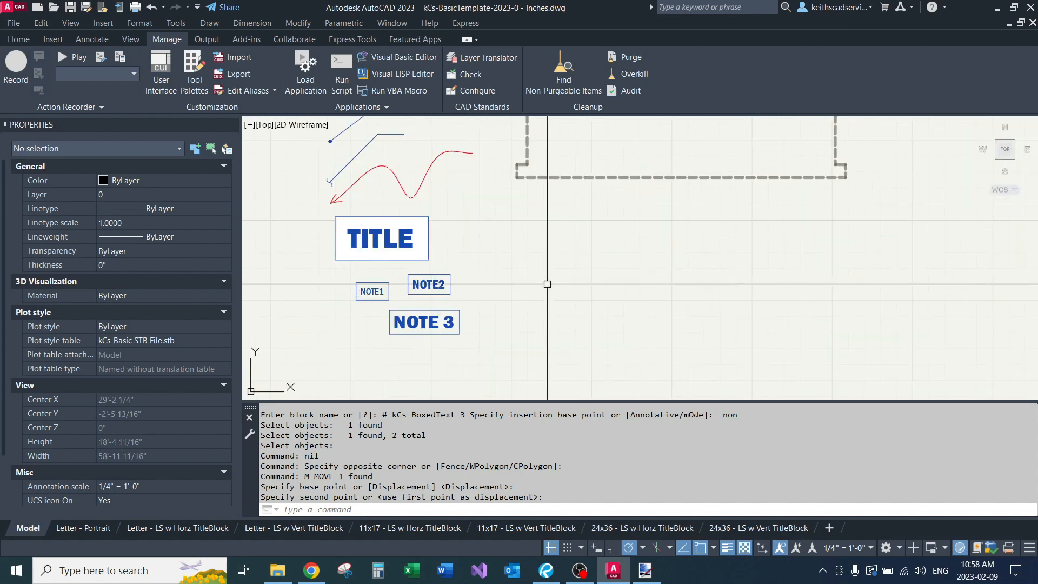
{"action": "key", "text": "Return"}
{"action": "left_click", "coordinate": [499, 304]}
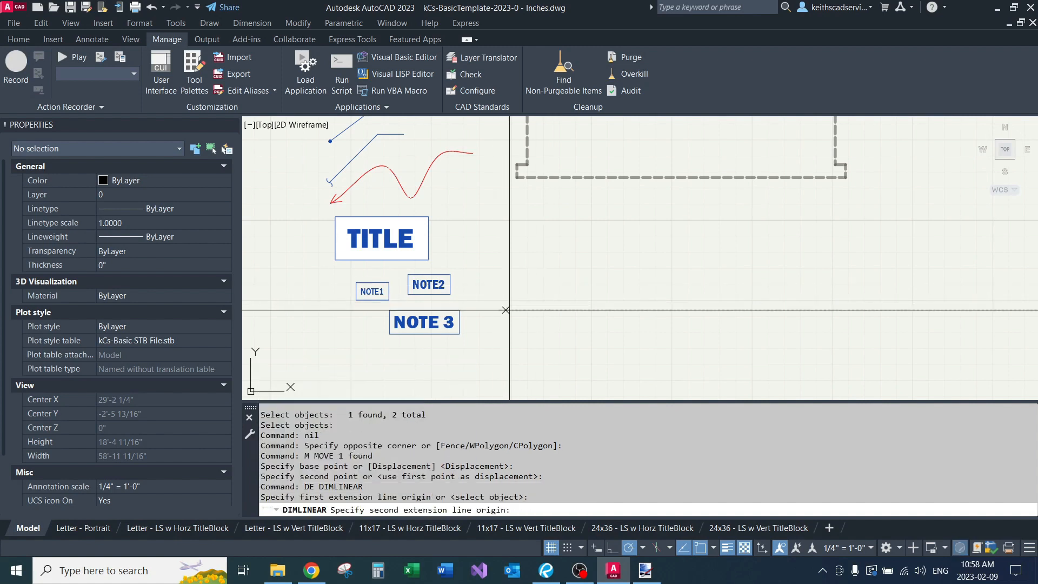
{"action": "left_click", "coordinate": [642, 304]}
{"action": "left_click", "coordinate": [649, 273]}
Switch the new dimension to the Decimal Feet style with the DIMSWAP command.
{"action": "scroll", "coordinate": [621, 272], "scroll_direction": "up", "scroll_amount": 4}
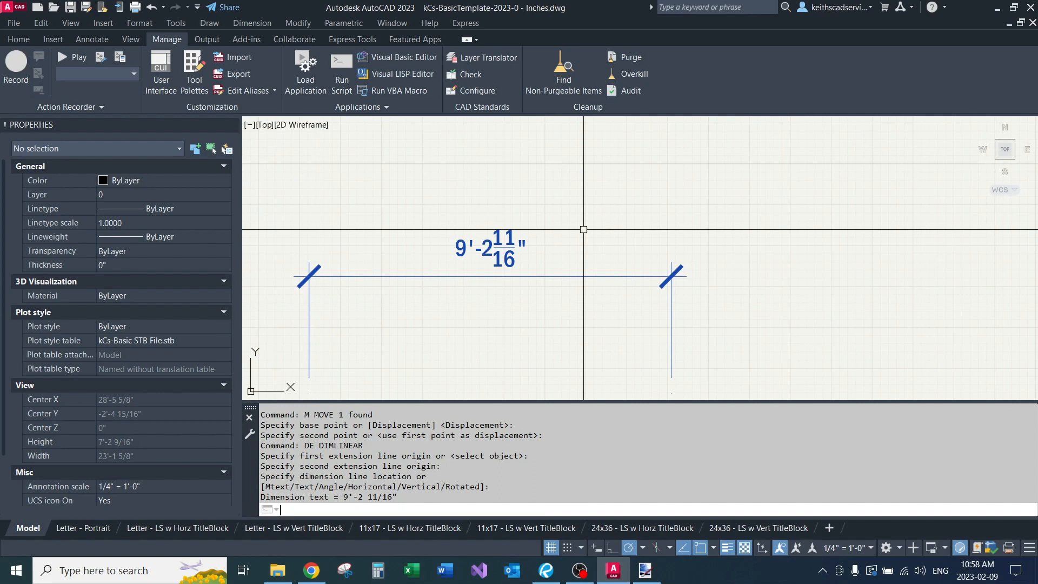
{"action": "key", "text": "Return"}
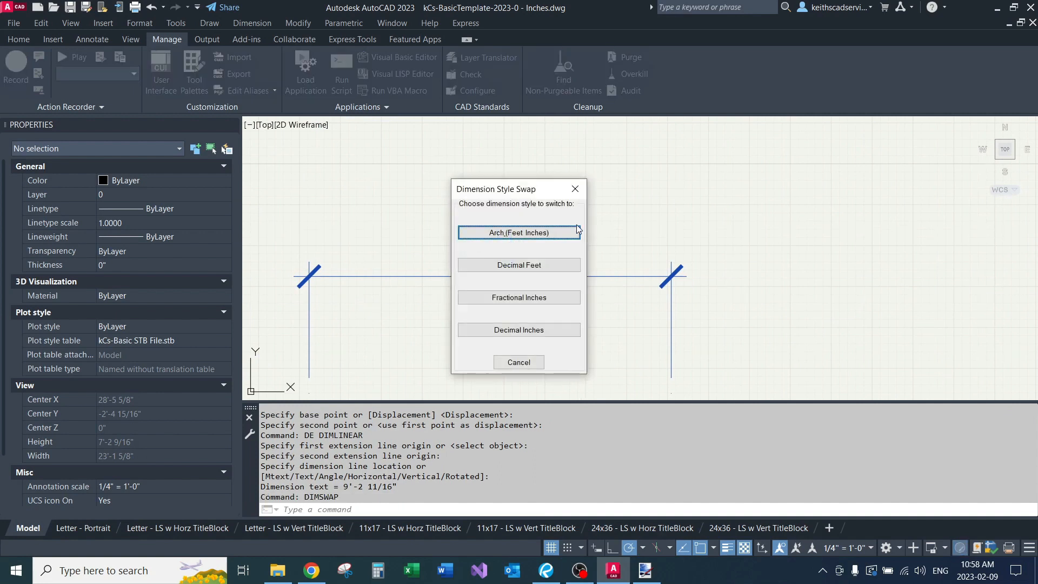
{"action": "left_click", "coordinate": [517, 264]}
{"action": "left_click", "coordinate": [510, 248]}
{"action": "key", "text": "Return"}
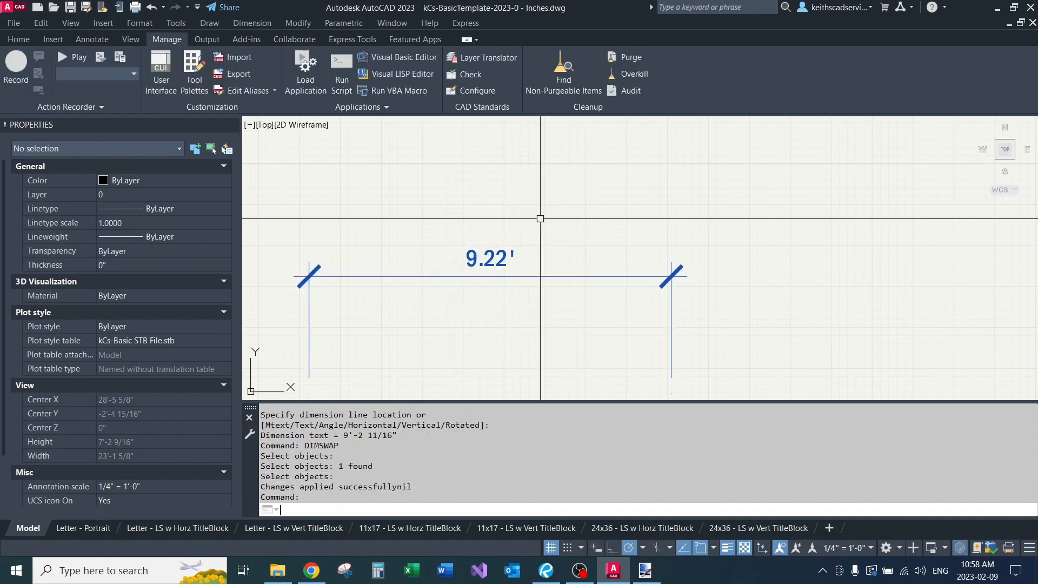
Swap the dimension's style to Fractional Inches with DIMSWAP.
{"action": "key", "text": "Return"}
{"action": "left_click", "coordinate": [518, 297]}
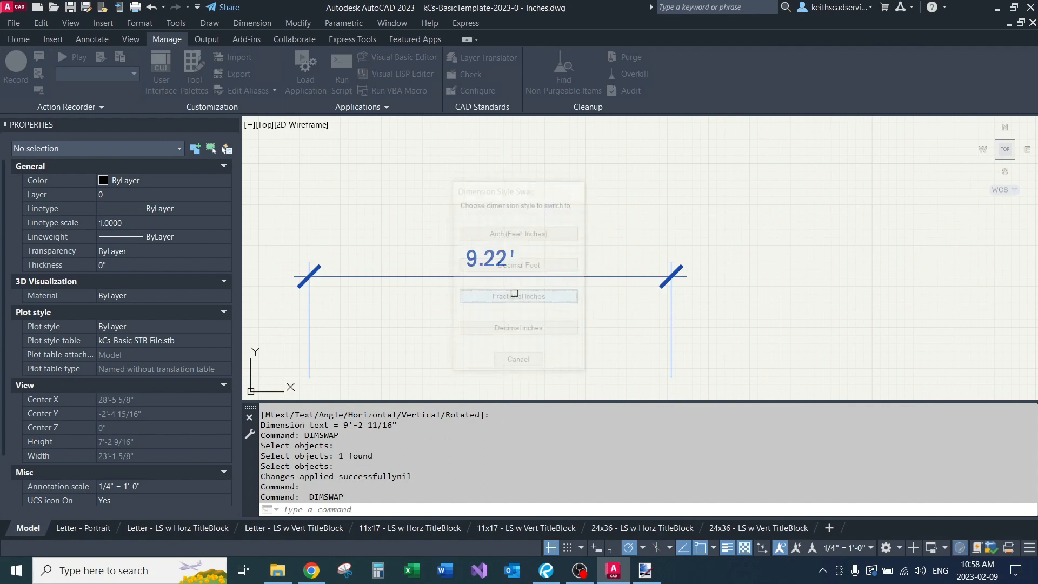
{"action": "left_click", "coordinate": [513, 268]}
{"action": "key", "text": "Return"}
Swap the dimension's style to Decimal Inches with DIMSWAP.
{"action": "key", "text": "Return"}
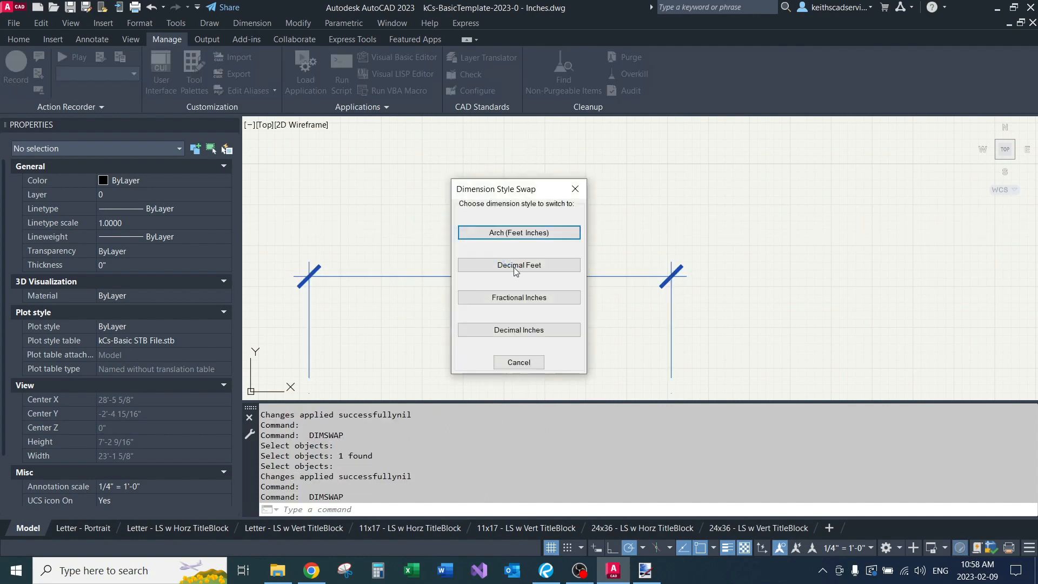
{"action": "left_click", "coordinate": [516, 330]}
{"action": "left_click", "coordinate": [506, 257]}
{"action": "key", "text": "Return"}
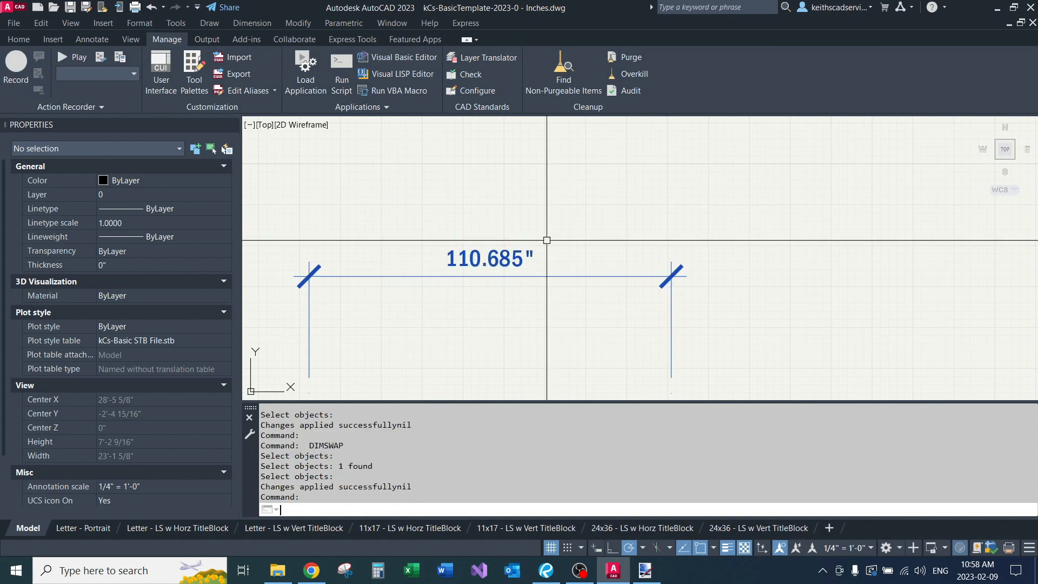
Return the dimension to the Arch (Feet Inches) style with DIMSWAP.
{"action": "key", "text": "Return"}
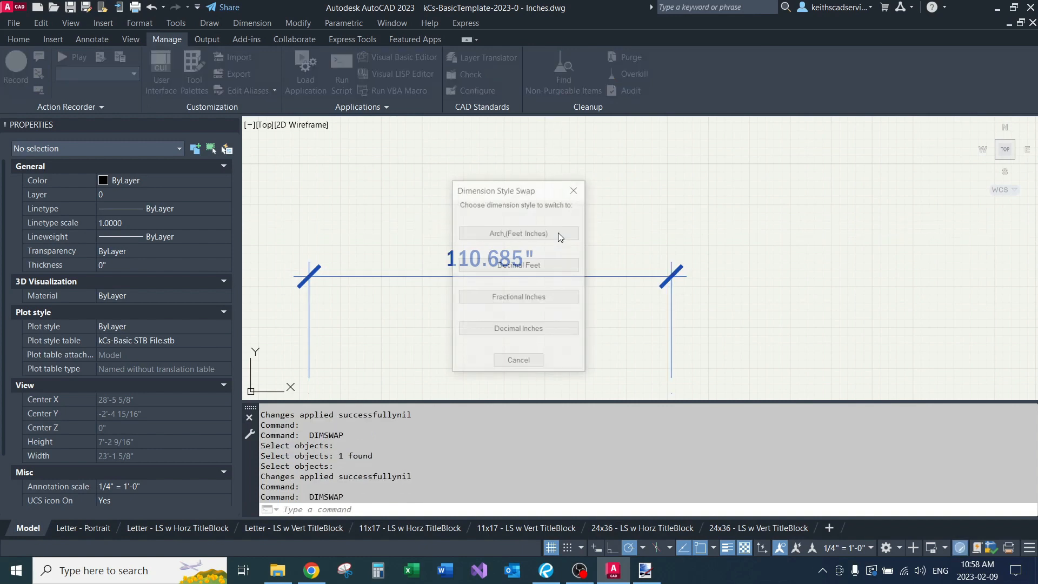
{"action": "left_click", "coordinate": [516, 229]}
{"action": "scroll", "coordinate": [531, 219], "scroll_direction": "down", "scroll_amount": 1}
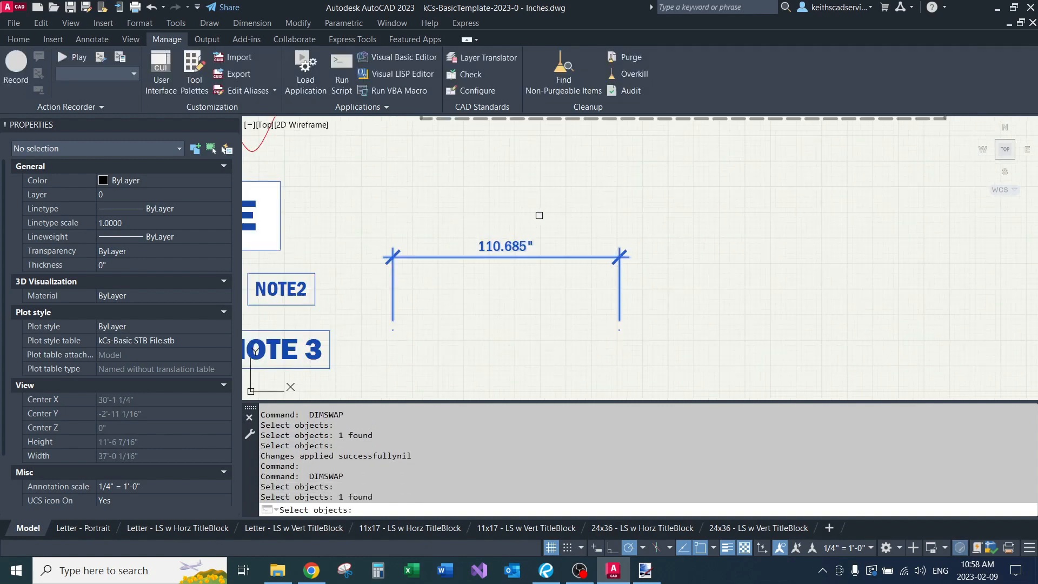
{"action": "key", "text": "Return"}
Copy the linear dimension to three other spots to its right and below it.
{"action": "scroll", "coordinate": [572, 208], "scroll_direction": "down", "scroll_amount": 1}
{"action": "left_click", "coordinate": [572, 207]}
{"action": "left_click", "coordinate": [536, 268]}
{"action": "middle_click_drag", "start_coordinate": [544, 277], "coordinate": [536, 218]}
{"action": "type", "text": "C"}
{"action": "key", "text": "Return"}
{"action": "left_click", "coordinate": [536, 218]}
{"action": "left_click", "coordinate": [702, 262]}
{"action": "left_click", "coordinate": [564, 345]}
{"action": "left_click", "coordinate": [706, 337]}
{"action": "key", "text": "Return"}
Select all four dimensions and switch them together to the Decimal Feet style with DIMSWAP.
{"action": "left_click", "coordinate": [656, 169]}
{"action": "left_click", "coordinate": [533, 330]}
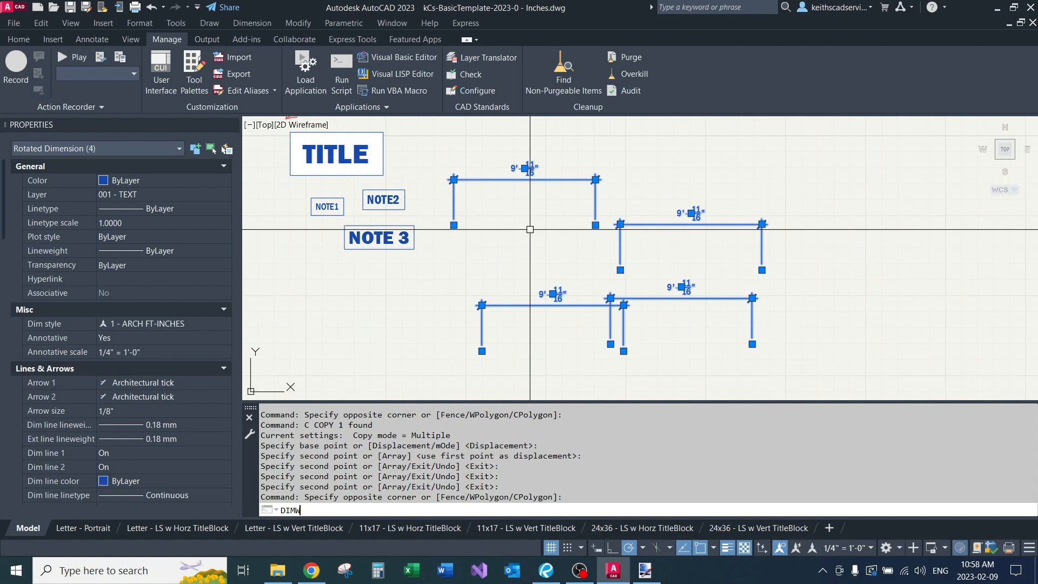
{"action": "type", "text": "WAP"}
{"action": "key", "text": "Return"}
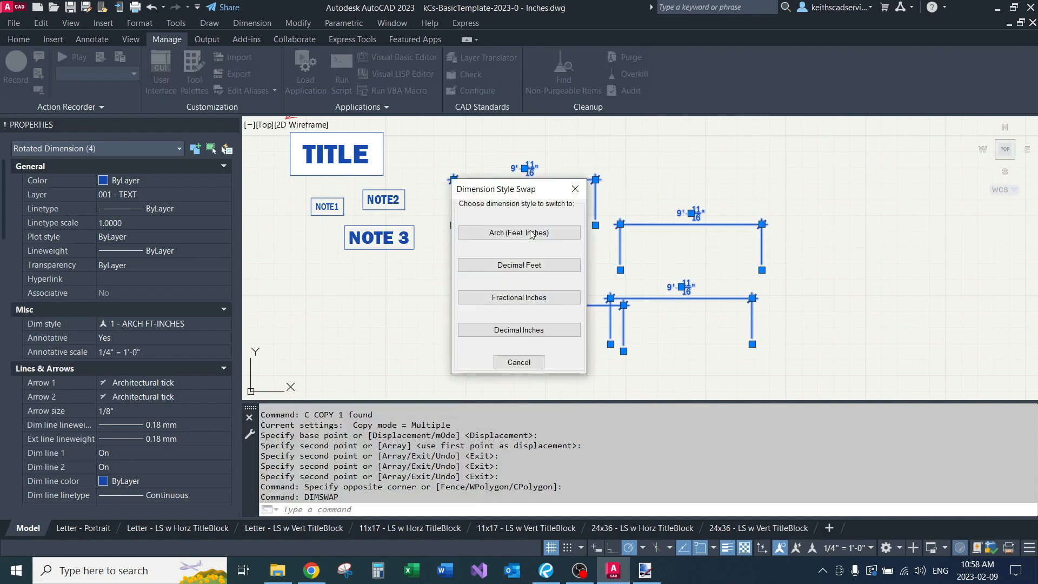
{"action": "left_click", "coordinate": [519, 265]}
{"action": "key", "text": "Escape"}
Erase all the sample leaders, texts, notes and dimensions beside and below the front elevation.
{"action": "scroll", "coordinate": [540, 310], "scroll_direction": "down", "scroll_amount": 5}
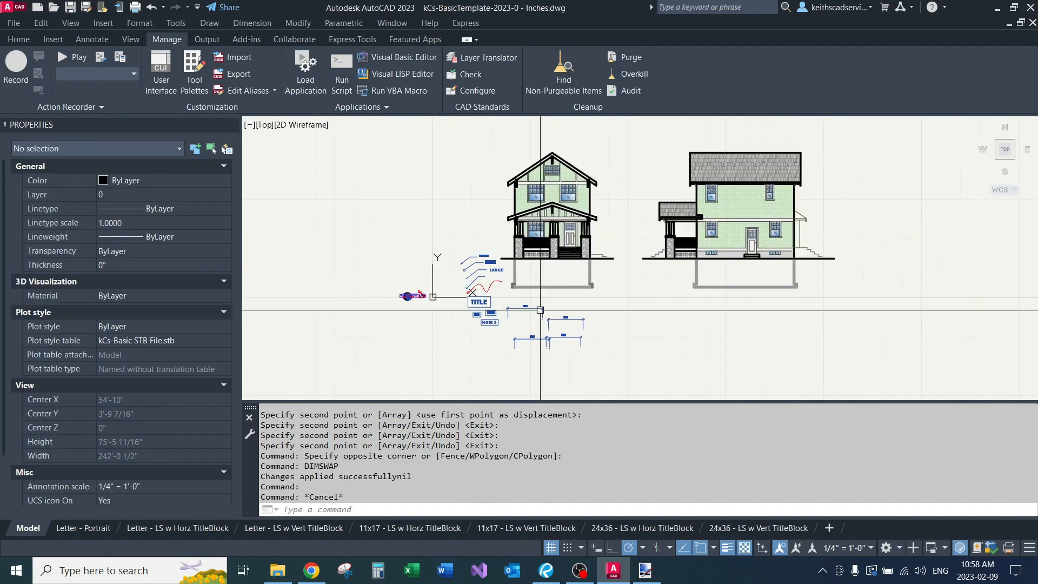
{"action": "scroll", "coordinate": [563, 322], "scroll_direction": "up", "scroll_amount": 2}
{"action": "middle_click_drag", "start_coordinate": [526, 296], "coordinate": [584, 309]}
{"action": "scroll", "coordinate": [584, 307], "scroll_direction": "up", "scroll_amount": 1}
{"action": "scroll", "coordinate": [652, 283], "scroll_direction": "down", "scroll_amount": 1}
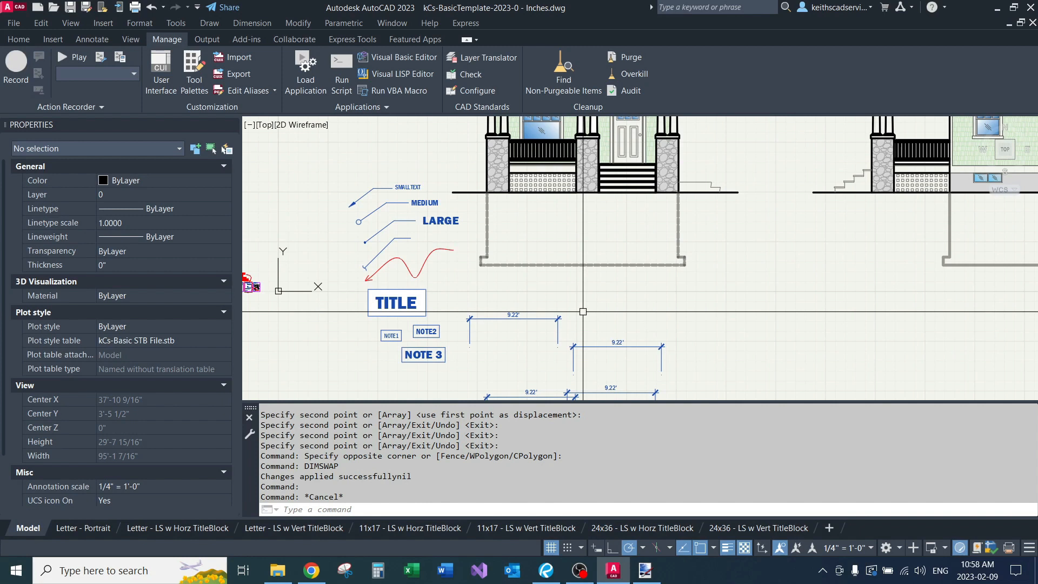
{"action": "middle_click_drag", "start_coordinate": [583, 312], "coordinate": [586, 287]}
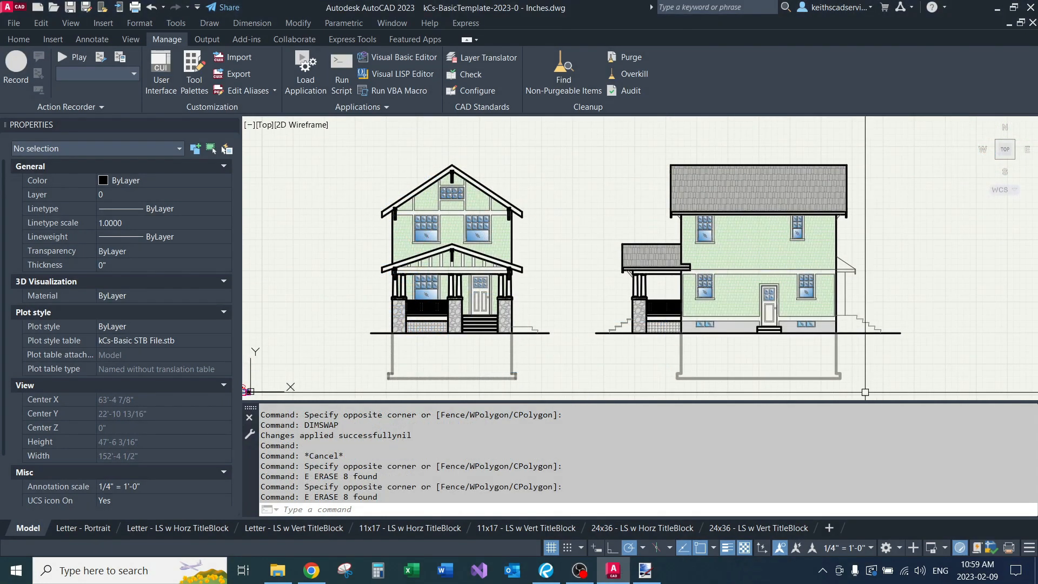
Insert a section mark with the SEC command in the empty area beside the front elevation.
{"action": "key", "text": "alt+Tab"}
{"action": "left_click", "coordinate": [559, 178]}
{"action": "scroll", "coordinate": [557, 192], "scroll_direction": "up", "scroll_amount": 3}
{"action": "scroll", "coordinate": [568, 207], "scroll_direction": "down", "scroll_amount": 3}
{"action": "middle_click_drag", "start_coordinate": [581, 182], "coordinate": [729, 182]}
{"action": "scroll", "coordinate": [498, 239], "scroll_direction": "up", "scroll_amount": 4}
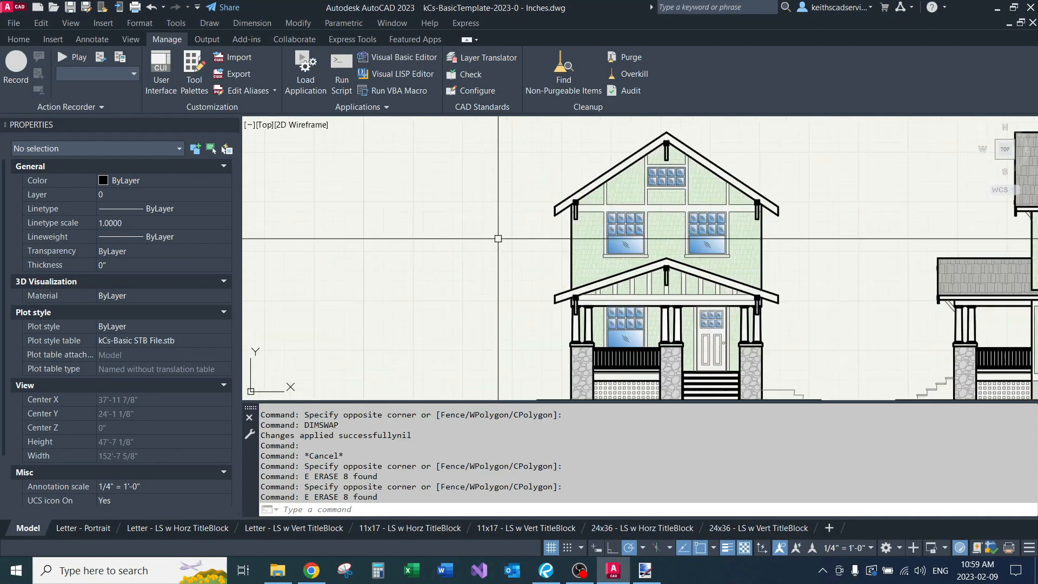
{"action": "type", "text": "SEC"}
{"action": "key", "text": "Return"}
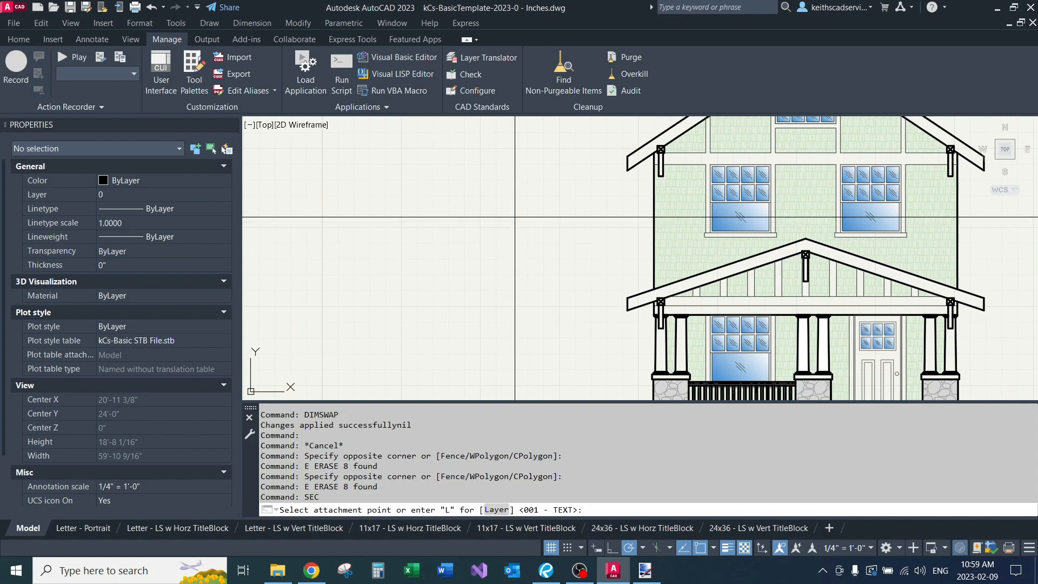
{"action": "scroll", "coordinate": [518, 201], "scroll_direction": "up", "scroll_amount": 3}
{"action": "left_click", "coordinate": [477, 227]}
Lengthen the section mark's tail downward and flip its arrow to point away from the front elevation.
{"action": "left_click", "coordinate": [539, 227]}
{"action": "middle_click_drag", "start_coordinate": [539, 227], "coordinate": [561, 195]}
{"action": "left_click", "coordinate": [533, 194]}
{"action": "left_click", "coordinate": [501, 272]}
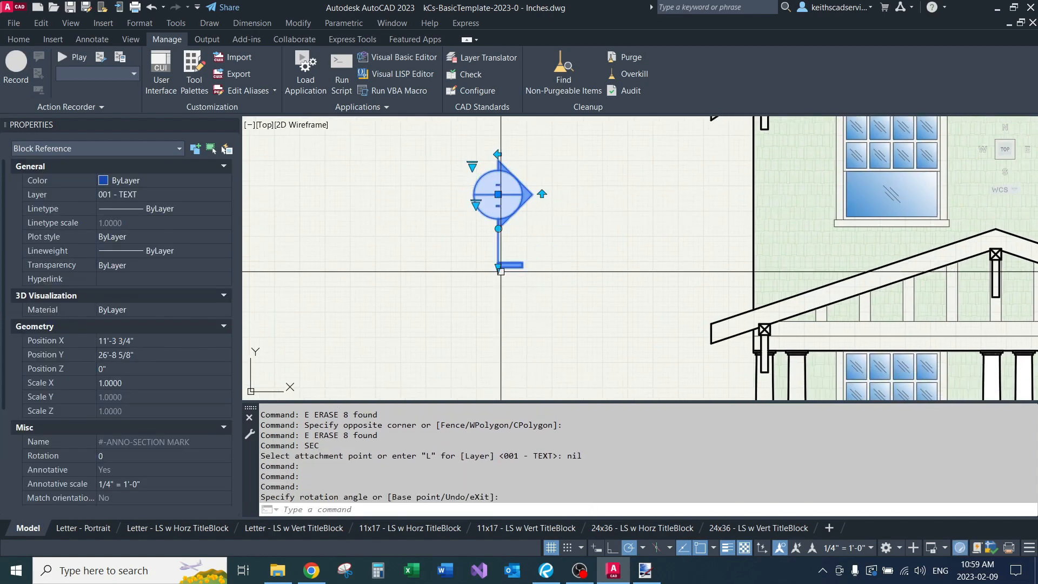
{"action": "left_click", "coordinate": [498, 268]}
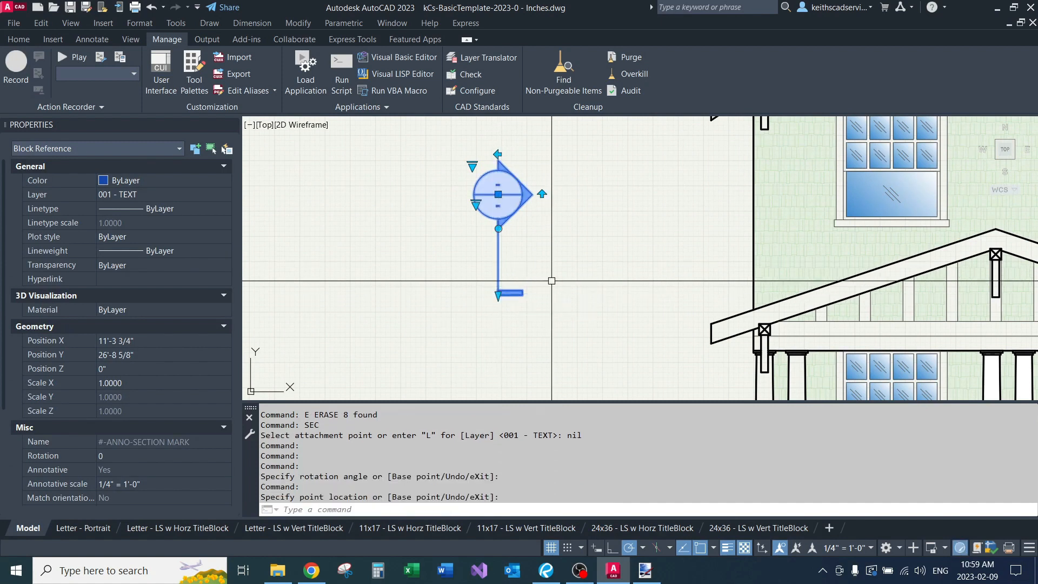
{"action": "left_click", "coordinate": [498, 154]}
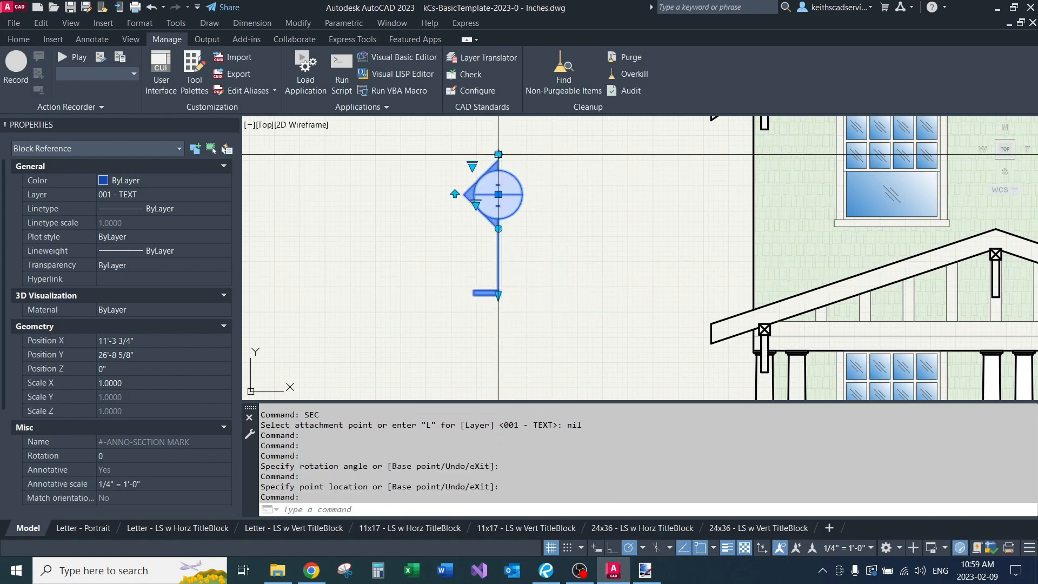
Flip the section mark about its horizontal axis and flip it back.
{"action": "middle_click_drag", "start_coordinate": [455, 194], "coordinate": [446, 240]}
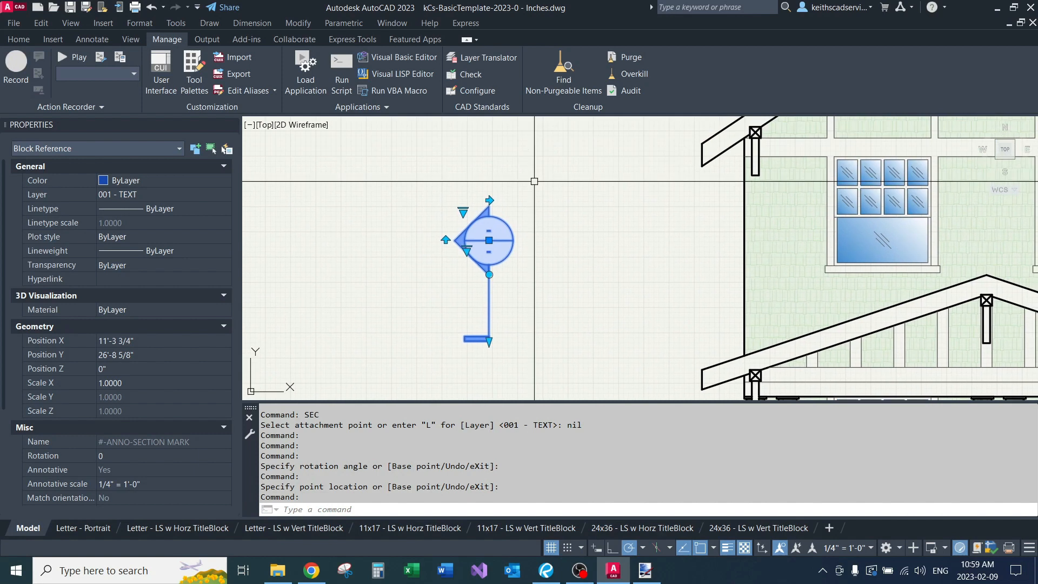
{"action": "left_click", "coordinate": [445, 240]}
{"action": "left_click", "coordinate": [446, 240]}
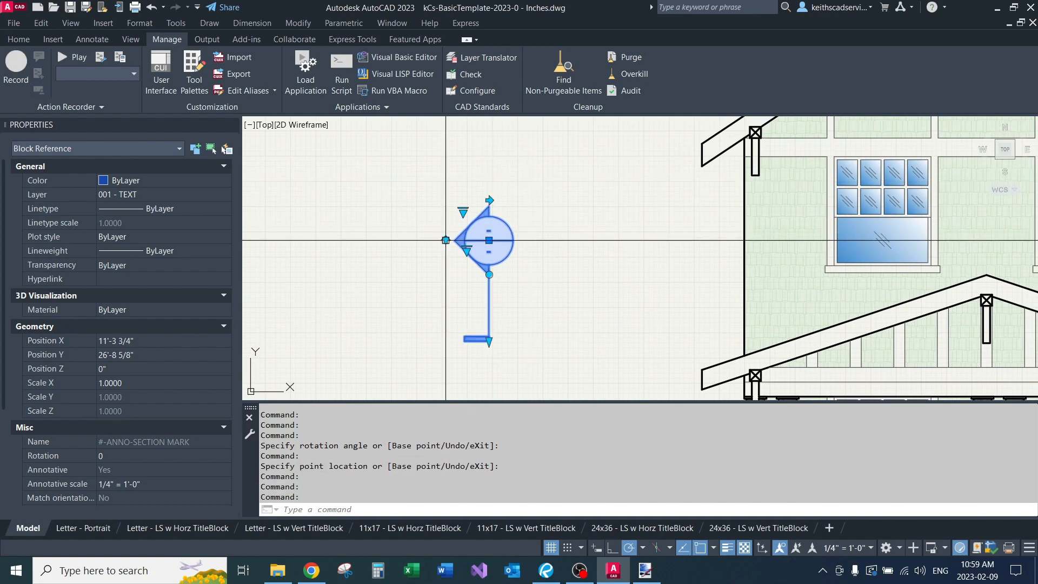
Set the section mark's SEC attribute to X and its DWG attribute to X-XXX.
{"action": "middle_click_drag", "start_coordinate": [510, 267], "coordinate": [532, 233]}
{"action": "scroll", "coordinate": [144, 465], "scroll_direction": "down", "scroll_amount": 5}
{"action": "left_click", "coordinate": [130, 469]}
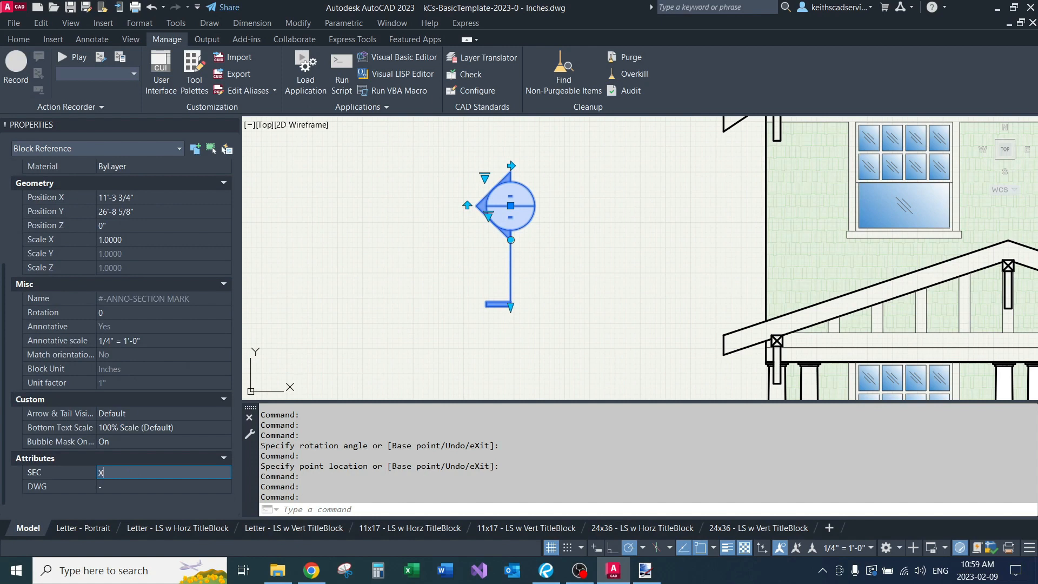
{"action": "type", "text": "X"}
{"action": "key", "text": "Tab"}
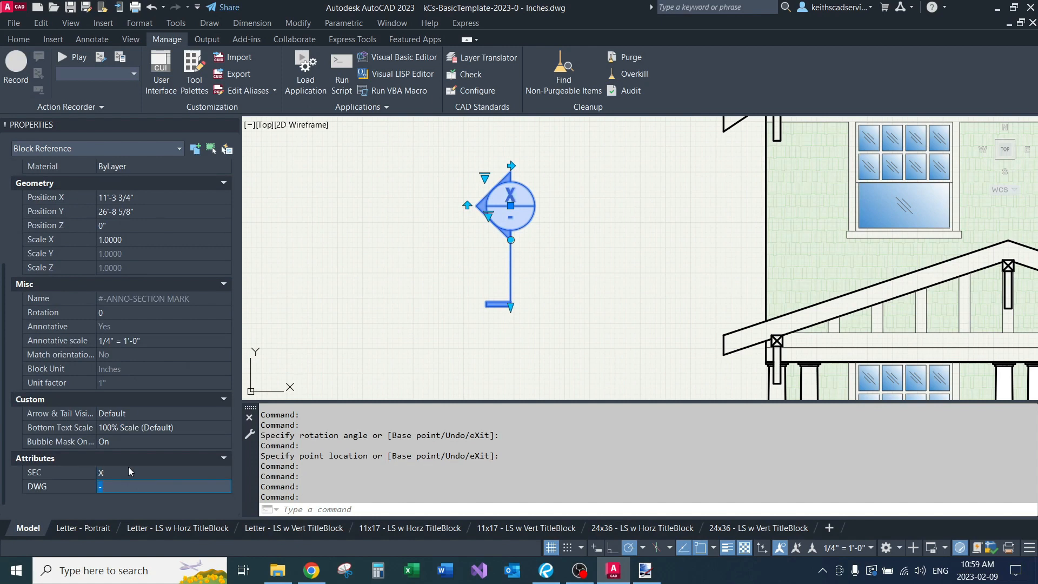
{"action": "type", "text": "X-XXX"}
{"action": "key", "text": "Return"}
Reduce the section mark's bottom text to the 75% scale so X-XXX fits inside the bubble.
{"action": "scroll", "coordinate": [483, 237], "scroll_direction": "up", "scroll_amount": 4}
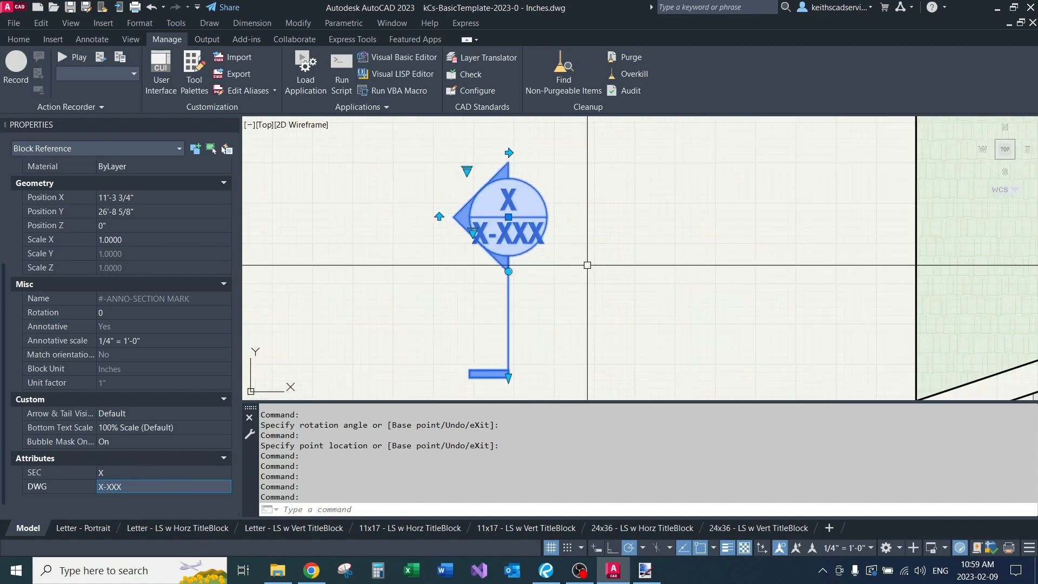
{"action": "left_click", "coordinate": [466, 232]}
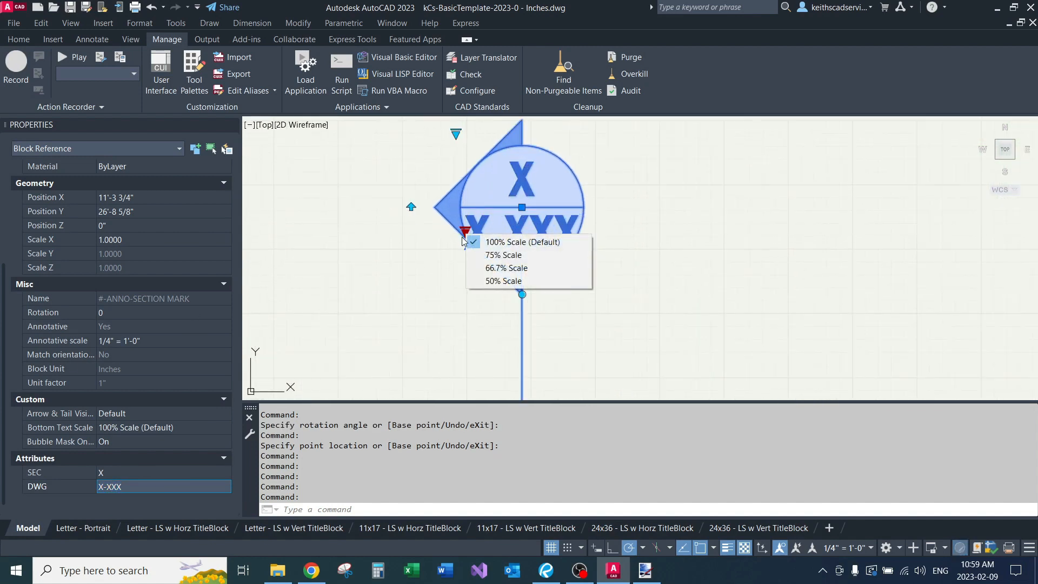
{"action": "left_click", "coordinate": [551, 250]}
{"action": "scroll", "coordinate": [562, 268], "scroll_direction": "down", "scroll_amount": 1}
{"action": "middle_click_drag", "start_coordinate": [559, 283], "coordinate": [556, 247]}
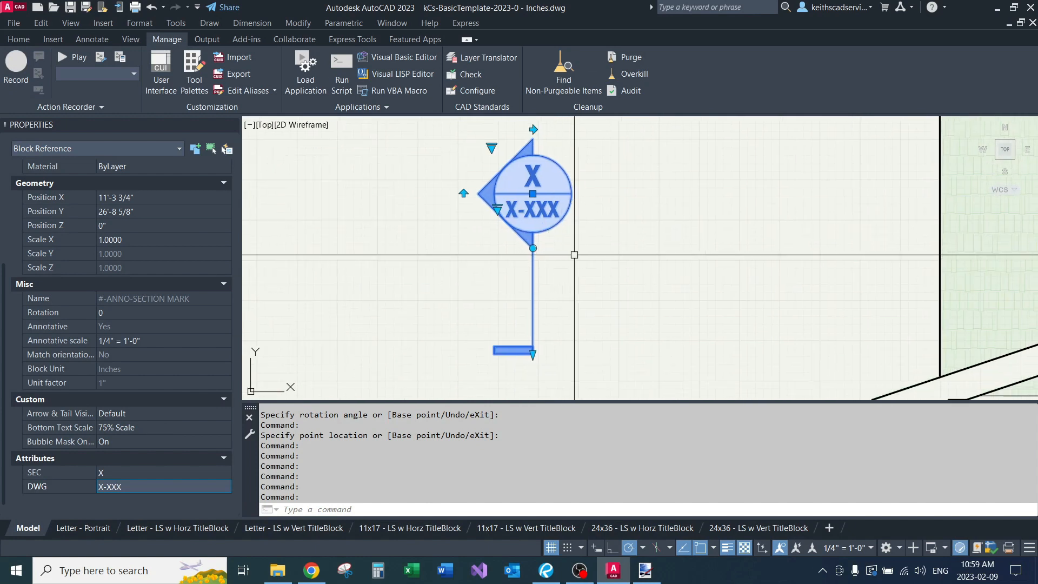
{"action": "key", "text": "Escape"}
{"action": "key", "text": "Escape"}
Try the 66.7% and 100% bottom text scales on the section mark and return it to 75%.
{"action": "left_click", "coordinate": [561, 220]}
{"action": "middle_click_drag", "start_coordinate": [497, 204], "coordinate": [471, 246]}
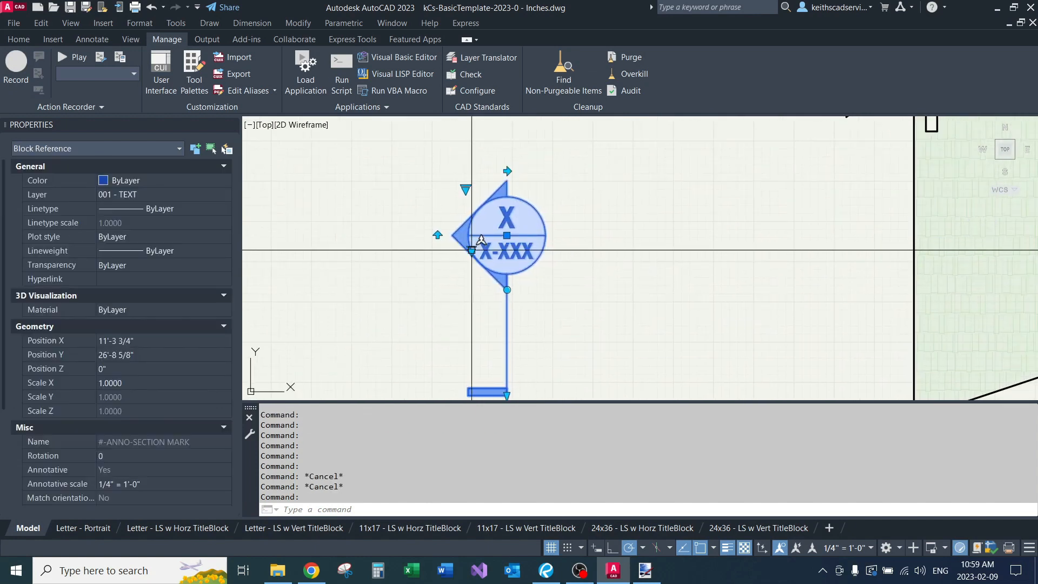
{"action": "left_click", "coordinate": [471, 250]}
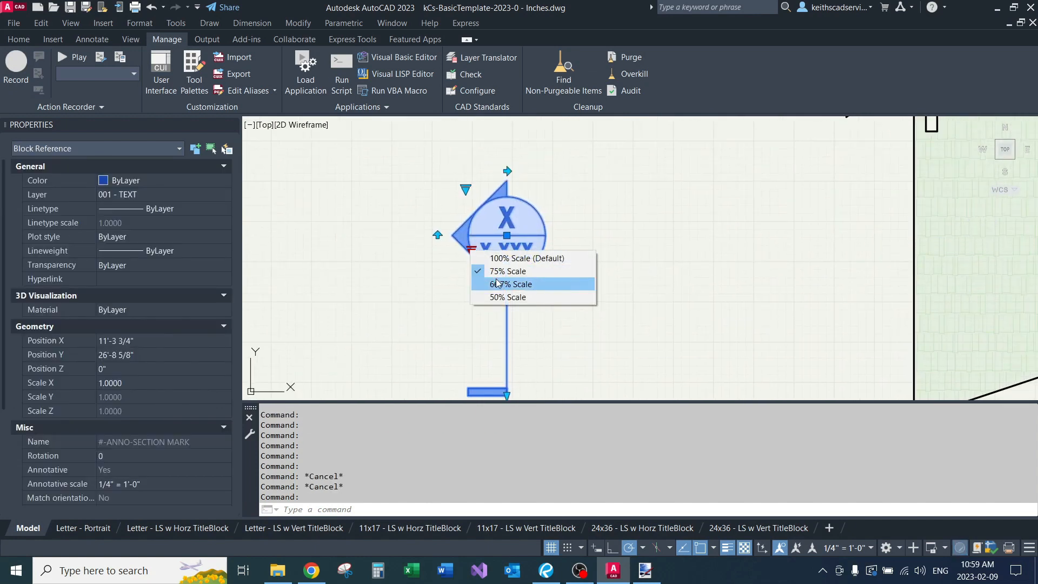
{"action": "left_click", "coordinate": [497, 283]}
{"action": "left_click", "coordinate": [472, 252]}
{"action": "left_click", "coordinate": [497, 280]}
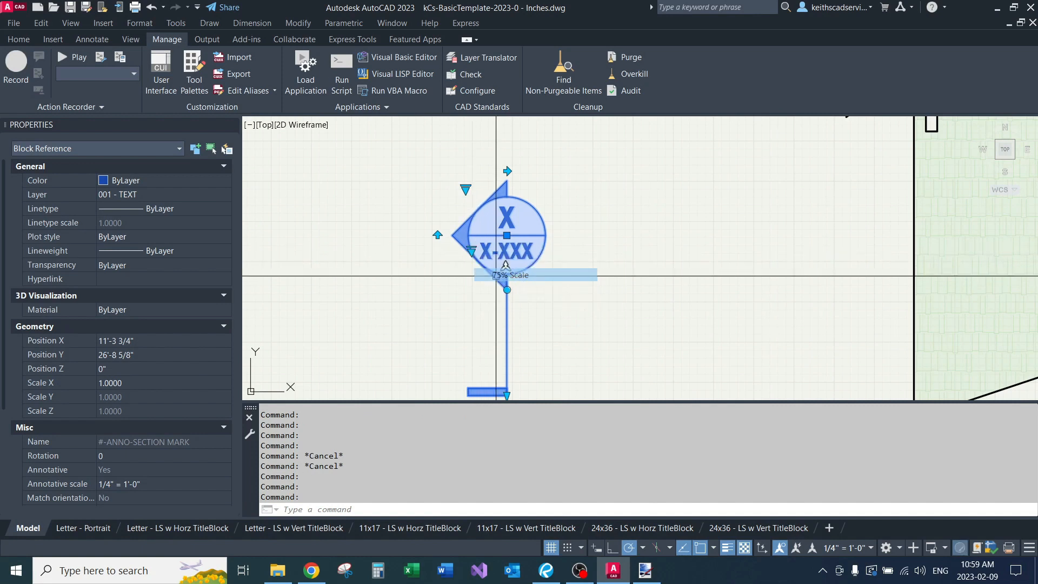
{"action": "left_click", "coordinate": [472, 251]}
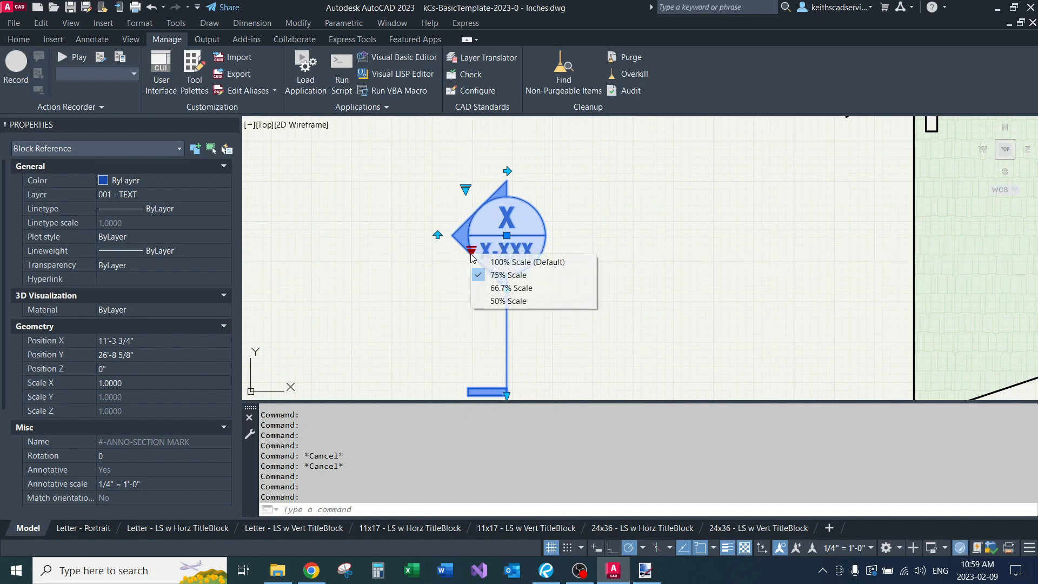
{"action": "left_click", "coordinate": [504, 266]}
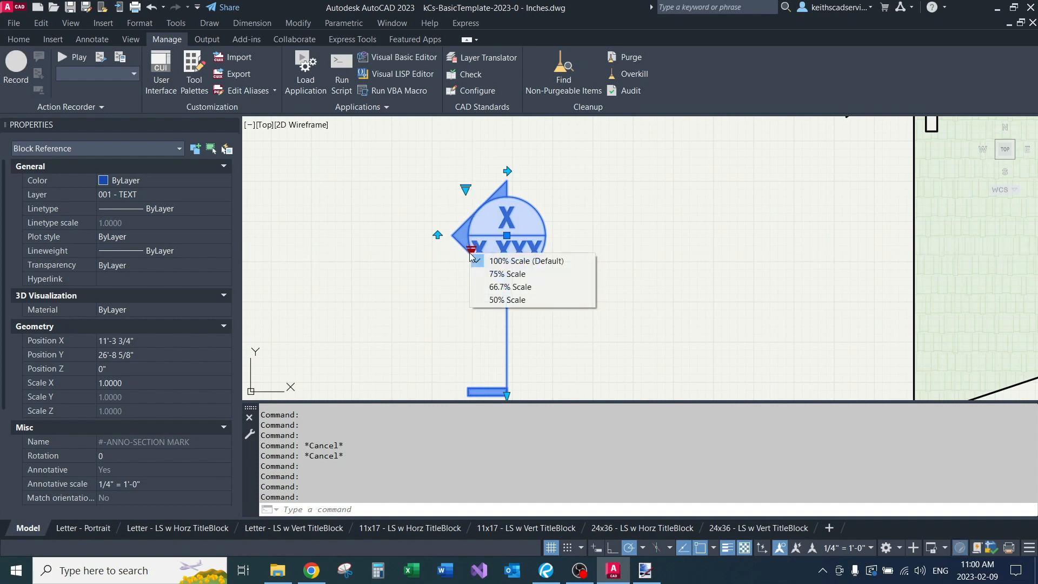
{"action": "key", "text": "Escape"}
{"action": "key", "text": "Escape"}
{"action": "scroll", "coordinate": [584, 261], "scroll_direction": "down", "scroll_amount": 3}
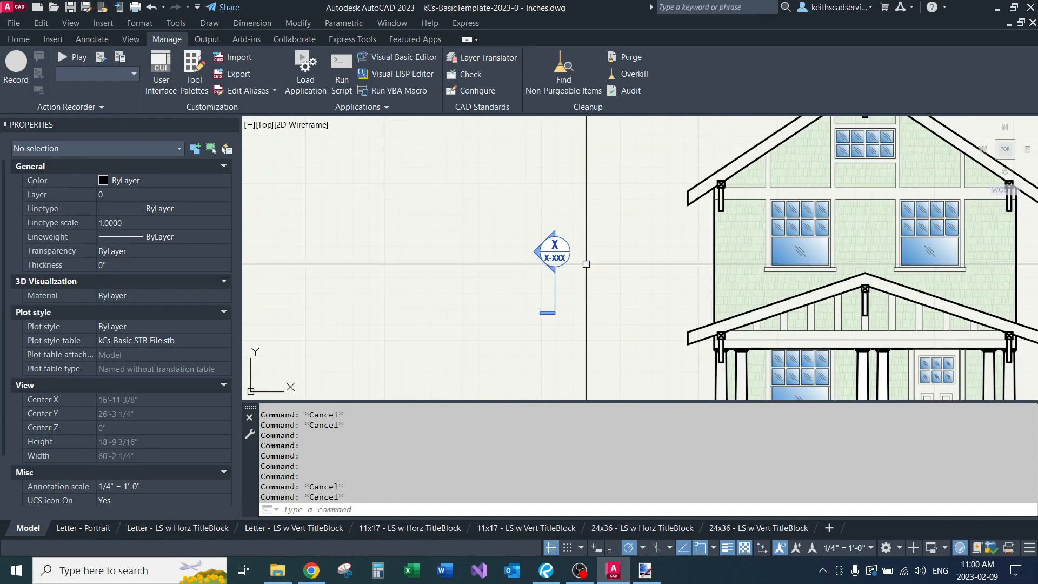
{"action": "scroll", "coordinate": [584, 221], "scroll_direction": "up", "scroll_amount": 3}
{"action": "left_click", "coordinate": [583, 221]}
{"action": "left_click", "coordinate": [544, 265]}
{"action": "key", "text": "Escape"}
{"action": "key", "text": "Escape"}
Insert an elevation callout with the EC command between the section mark and the front elevation.
{"action": "middle_click_drag", "start_coordinate": [621, 325], "coordinate": [619, 243]}
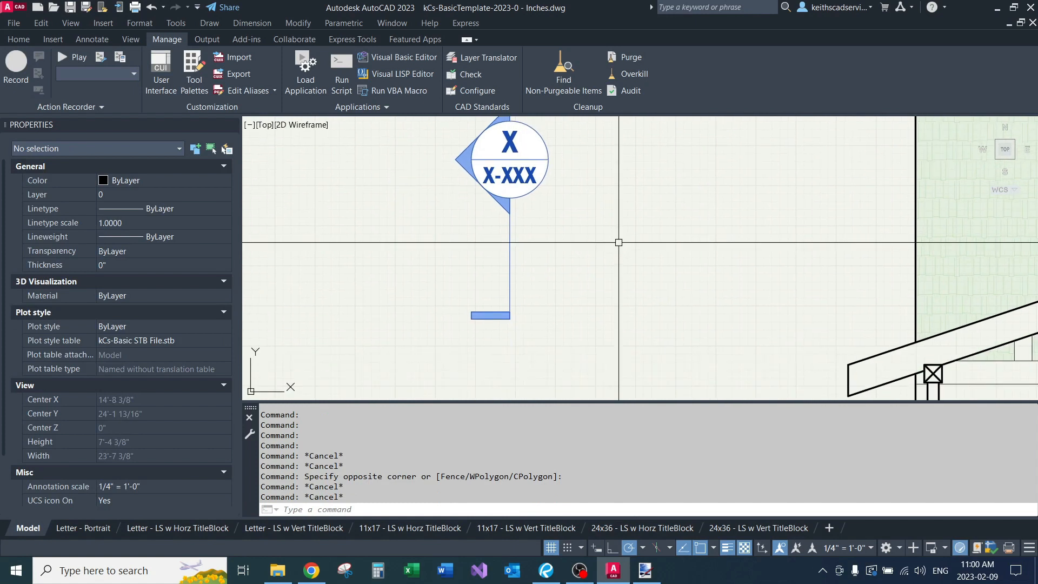
{"action": "type", "text": "EC"}
{"action": "key", "text": "Return"}
{"action": "left_click", "coordinate": [644, 246]}
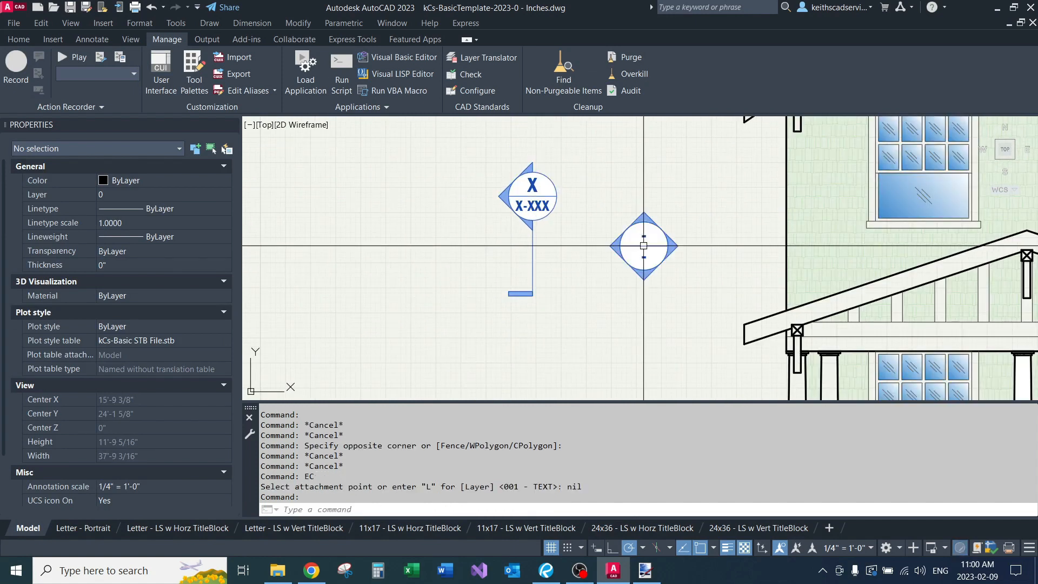
Set the elevation callout's TOP_TEXT attribute to TOP.
{"action": "scroll", "coordinate": [169, 382], "scroll_direction": "down", "scroll_amount": 5}
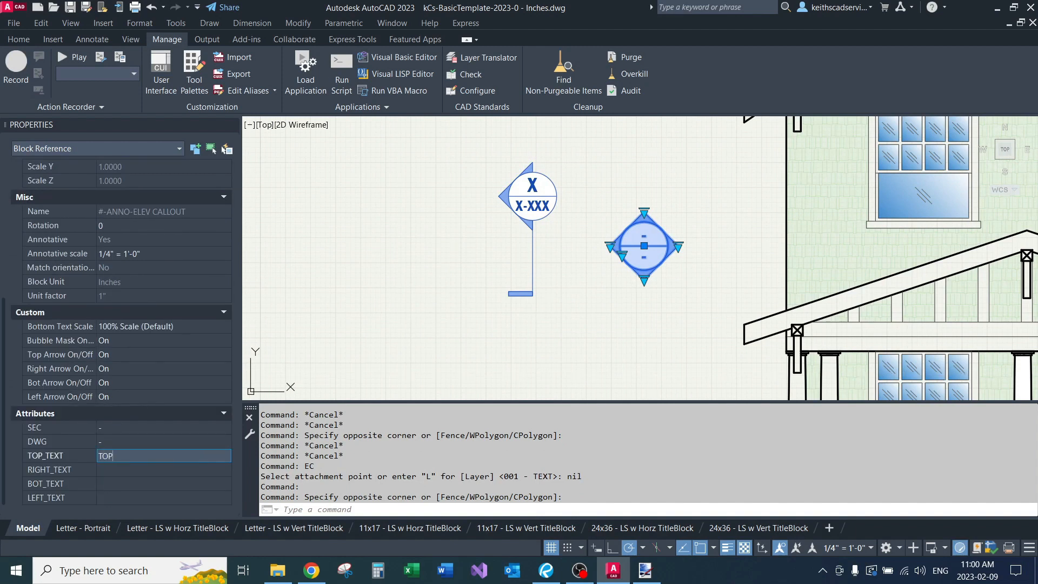
{"action": "key", "text": "Tab"}
{"action": "key", "text": "Escape"}
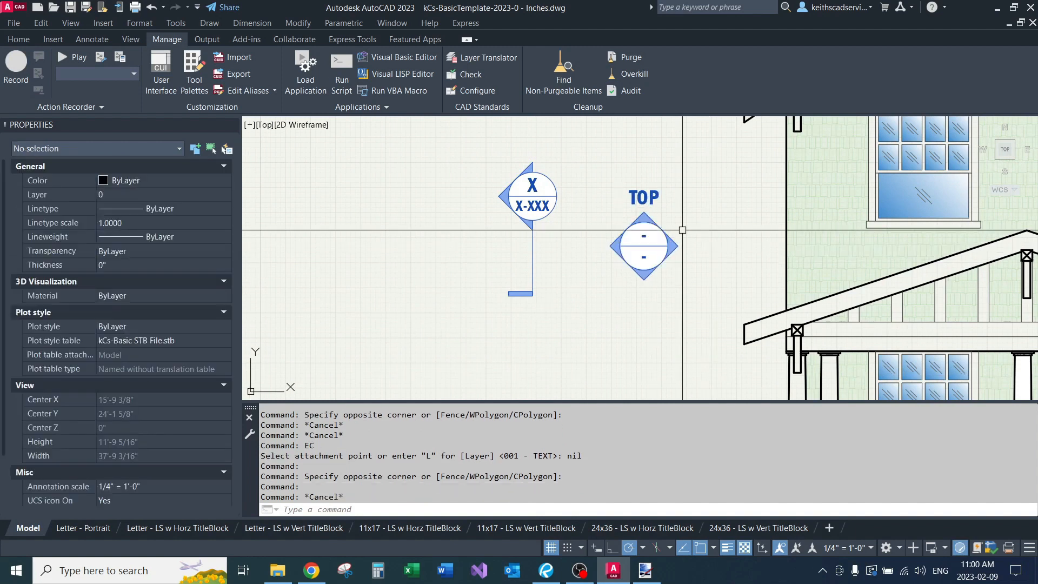
Turn off the right, bottom and left arrows of the elevation callout, keeping only its top arrow.
{"action": "scroll", "coordinate": [682, 230], "scroll_direction": "up", "scroll_amount": 2}
{"action": "left_click", "coordinate": [683, 231]}
{"action": "left_click", "coordinate": [628, 255]}
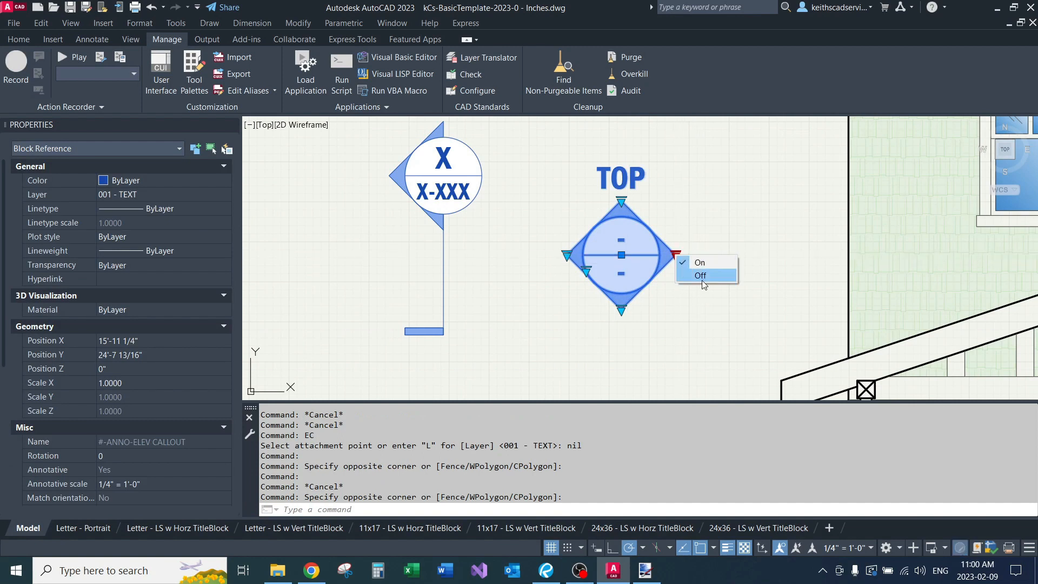
{"action": "left_click", "coordinate": [703, 281]}
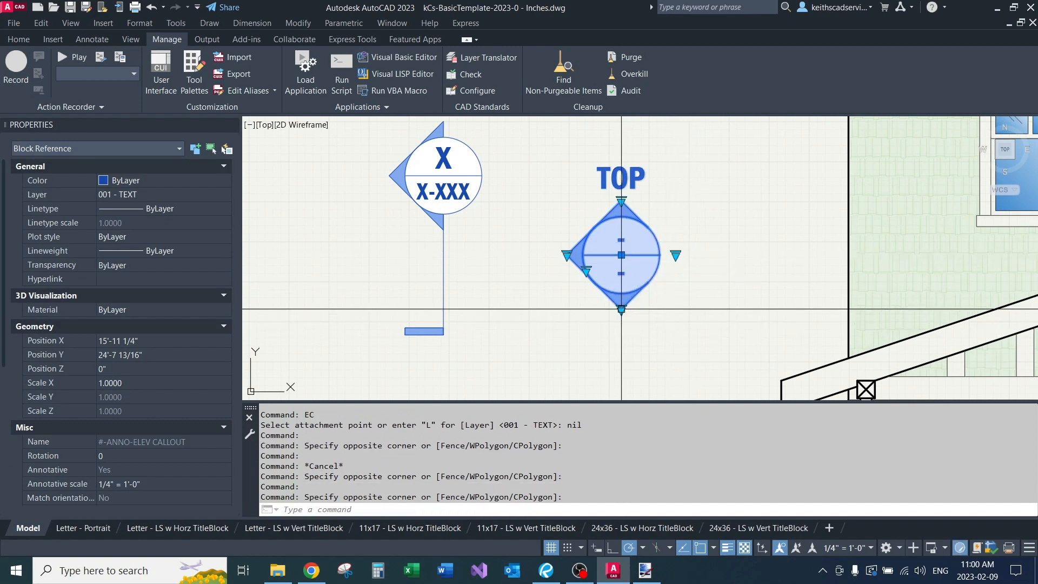
{"action": "left_click", "coordinate": [644, 334]}
{"action": "left_click", "coordinate": [566, 255]}
{"action": "left_click", "coordinate": [587, 277]}
{"action": "scroll", "coordinate": [622, 294], "scroll_direction": "up", "scroll_amount": 5}
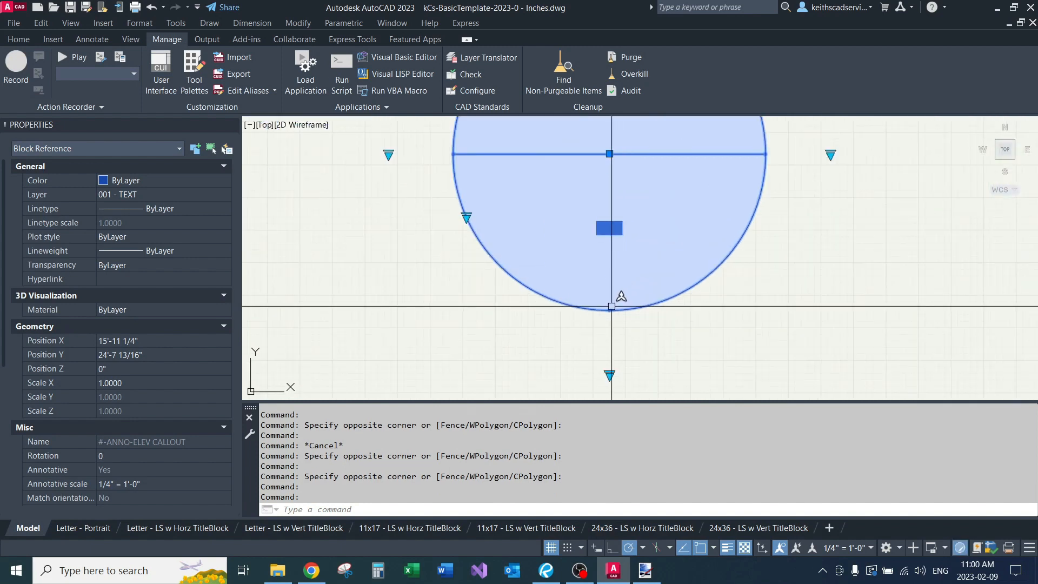
{"action": "scroll", "coordinate": [588, 320], "scroll_direction": "down", "scroll_amount": 5}
{"action": "scroll", "coordinate": [587, 320], "scroll_direction": "down", "scroll_amount": 5}
{"action": "scroll", "coordinate": [578, 254], "scroll_direction": "up", "scroll_amount": 5}
{"action": "key", "text": "Escape"}
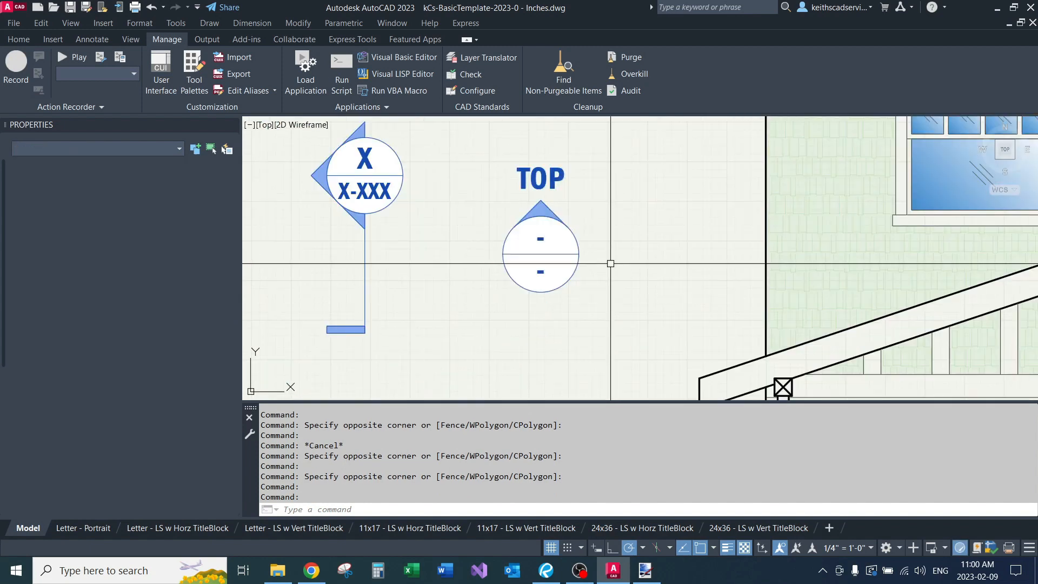
{"action": "left_click", "coordinate": [619, 206]}
{"action": "middle_click_drag", "start_coordinate": [608, 202], "coordinate": [616, 243]}
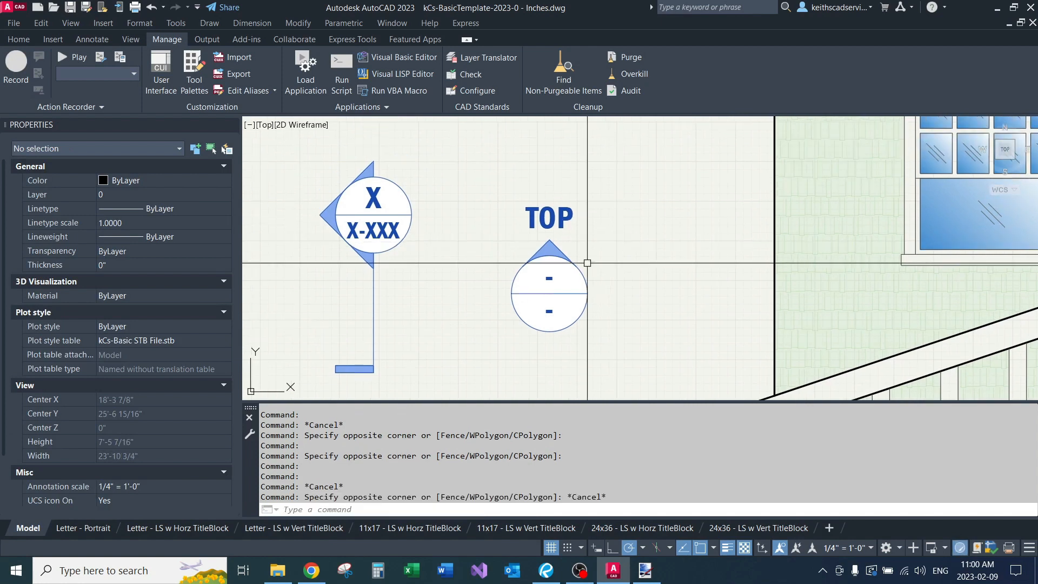
{"action": "left_click", "coordinate": [587, 263]}
{"action": "left_click", "coordinate": [561, 281]}
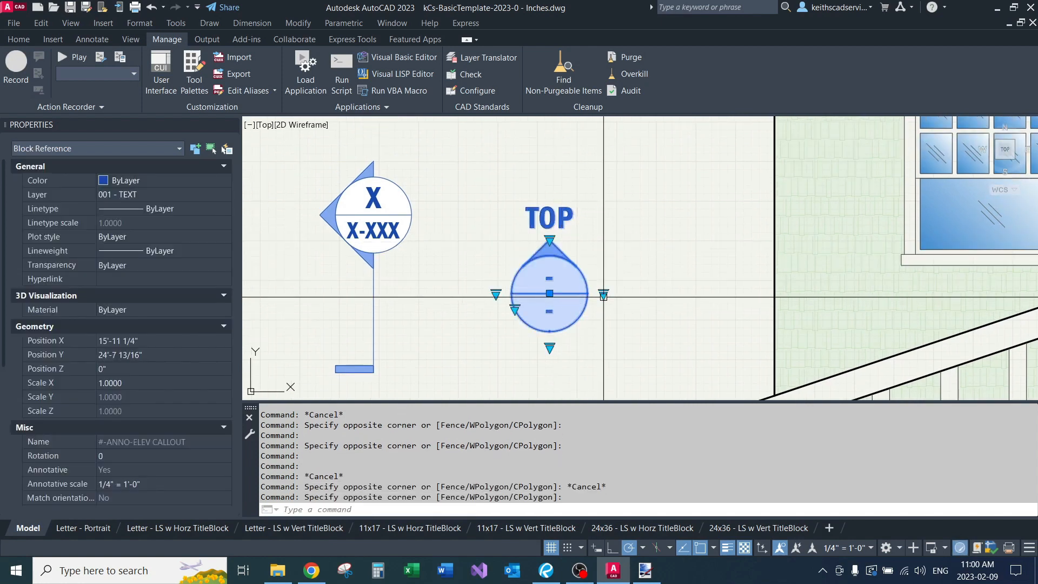
{"action": "key", "text": "Escape"}
{"action": "key", "text": "Escape"}
{"action": "key", "text": "Escape"}
{"action": "middle_click_drag", "start_coordinate": [632, 287], "coordinate": [653, 242]}
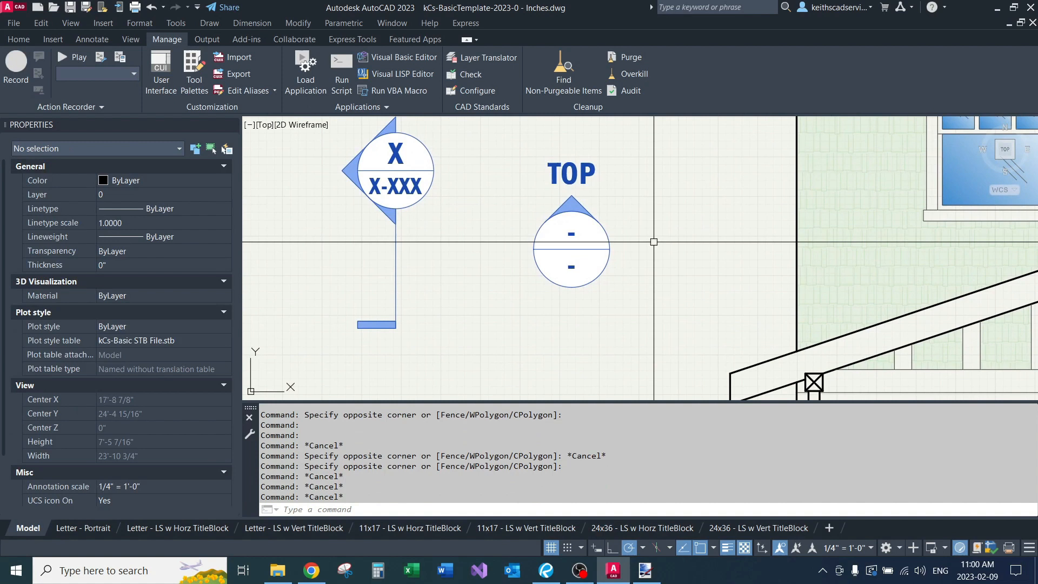
Insert an exterior elevation callout with the EEC command below the section mark and elevation callout.
{"action": "scroll", "coordinate": [673, 213], "scroll_direction": "down", "scroll_amount": 2}
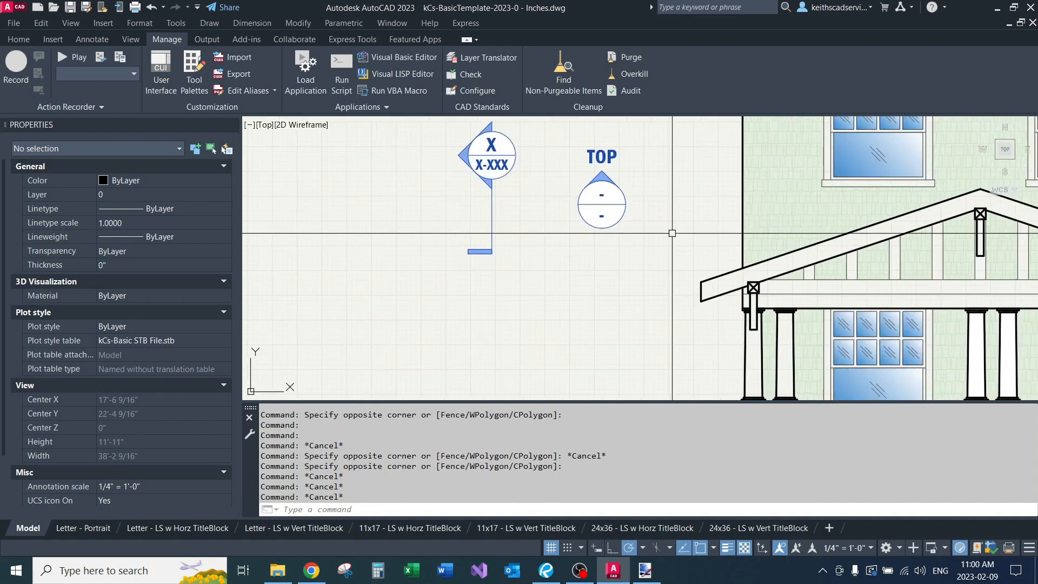
{"action": "middle_click_drag", "start_coordinate": [627, 274], "coordinate": [662, 244]}
{"action": "type", "text": "EEC"}
{"action": "key", "text": "Return"}
{"action": "mouse_move", "coordinate": [659, 140]}
{"action": "middle_mouse_down"}
{"action": "mouse_move", "coordinate": [623, 208]}
{"action": "mouse_move", "coordinate": [603, 222]}
{"action": "mouse_move", "coordinate": [625, 215]}
{"action": "middle_mouse_up"}
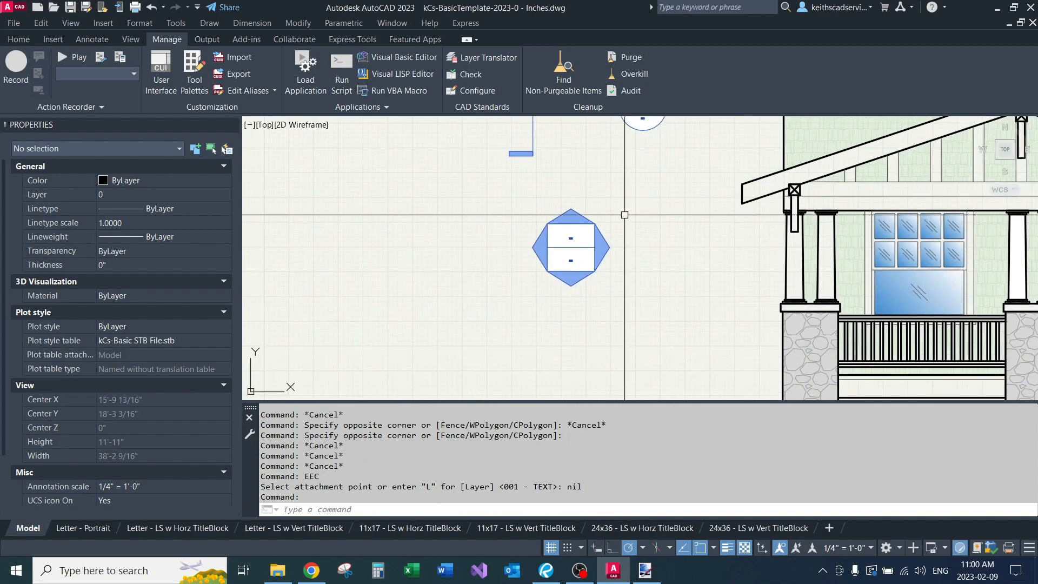
Turn off the bottom, left and right arrows of the exterior elevation callout.
{"action": "left_click_drag", "start_coordinate": [625, 215], "coordinate": [580, 301]}
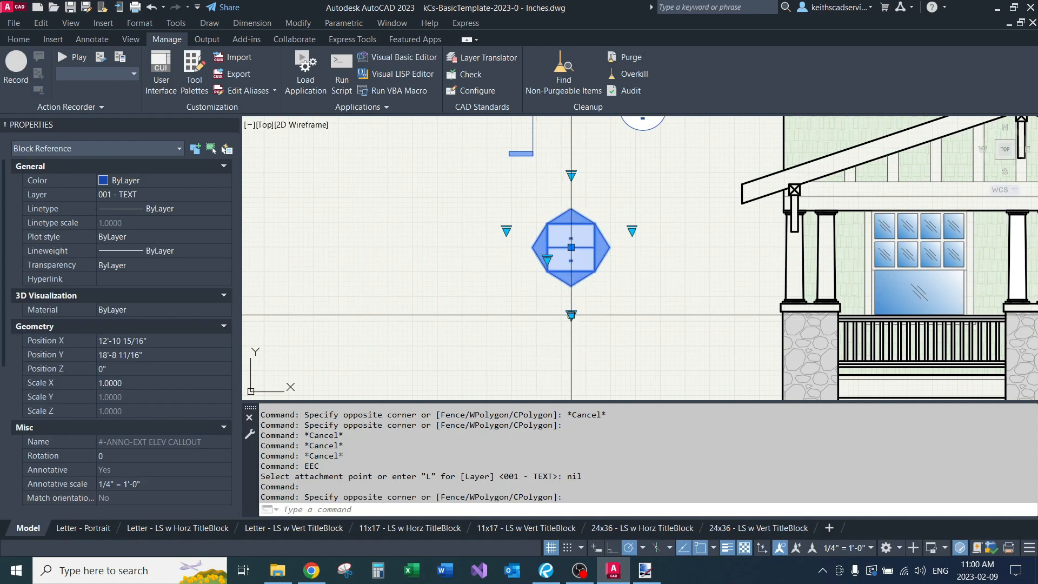
{"action": "left_click", "coordinate": [599, 338]}
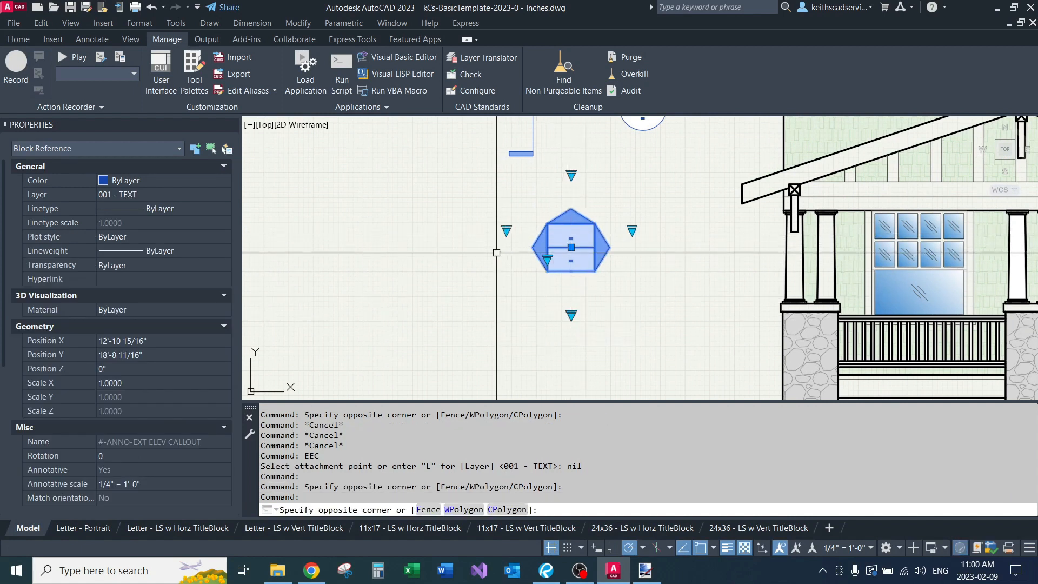
{"action": "left_click", "coordinate": [555, 250]}
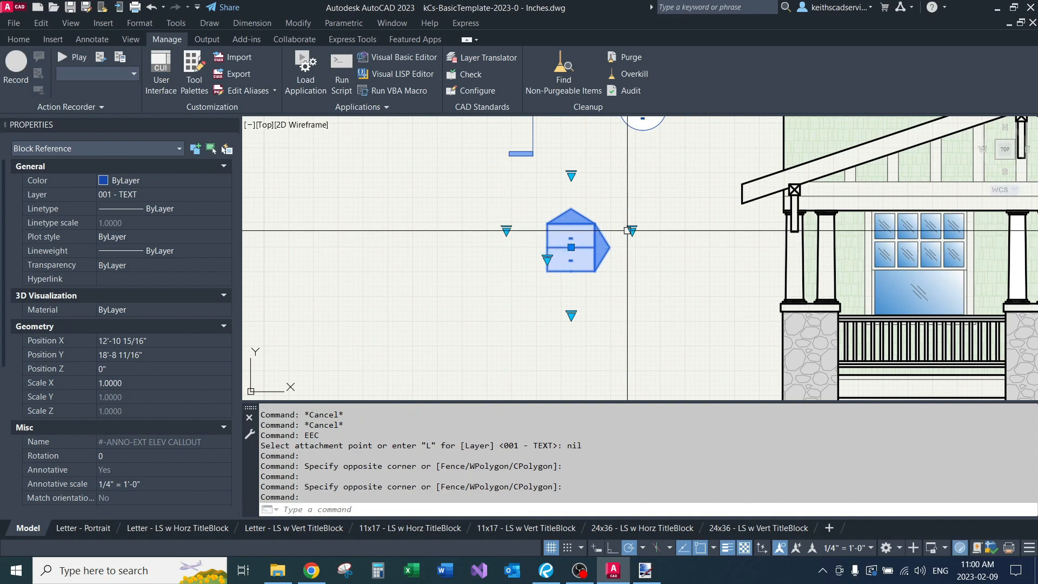
{"action": "left_click", "coordinate": [656, 252]}
{"action": "scroll", "coordinate": [133, 462], "scroll_direction": "down", "scroll_amount": 5}
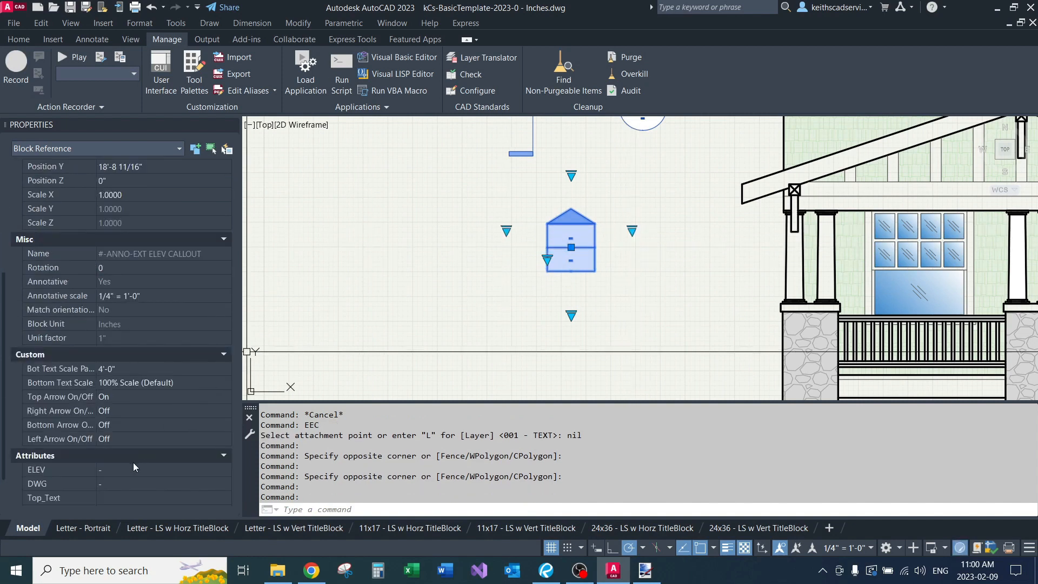
Fill in the exterior elevation callout's attributes with ELEV XX and DWG X-XXX.
{"action": "key", "text": "Tab"}
{"action": "type", "text": "X-XXX"}
{"action": "key", "text": "Tab"}
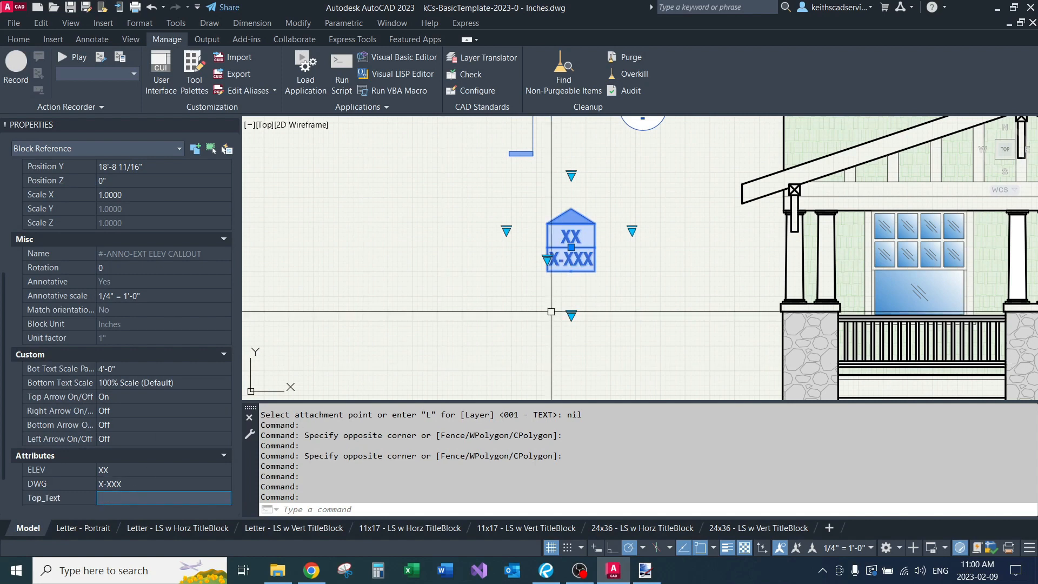
Set the exterior elevation callout's bottom text scale to 75% Scale.
{"action": "scroll", "coordinate": [584, 258], "scroll_direction": "up", "scroll_amount": 2}
{"action": "left_click", "coordinate": [547, 258]}
{"action": "left_click", "coordinate": [543, 270]}
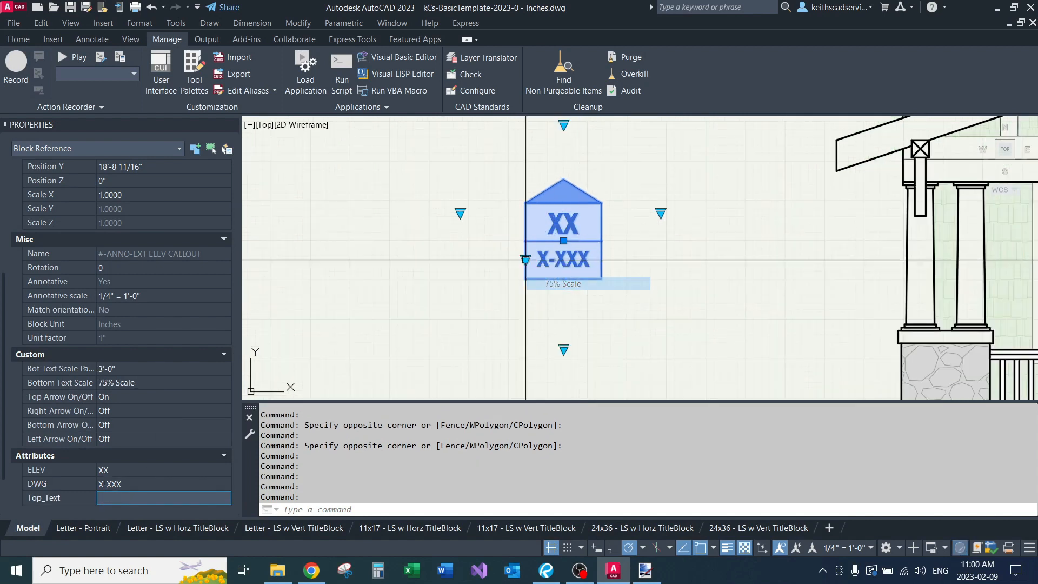
{"action": "key", "text": "Escape"}
{"action": "key", "text": "Escape"}
{"action": "scroll", "coordinate": [596, 259], "scroll_direction": "down", "scroll_amount": 5}
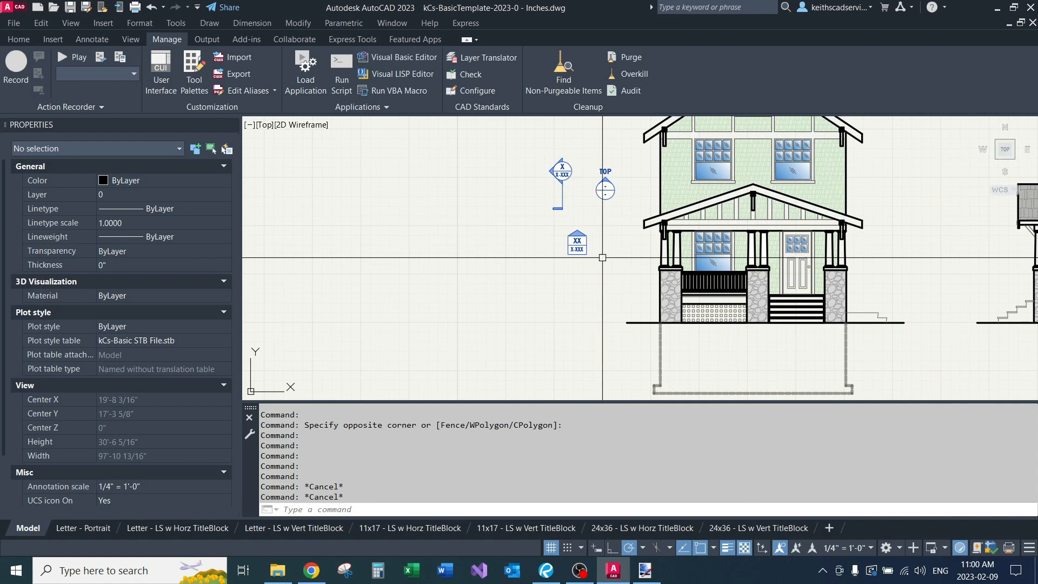
Insert a main drawing title with the MTITLE command just below the front elevation's foundation outline.
{"action": "middle_click_drag", "start_coordinate": [579, 358], "coordinate": [506, 246]}
{"action": "type", "text": "MTITLE"}
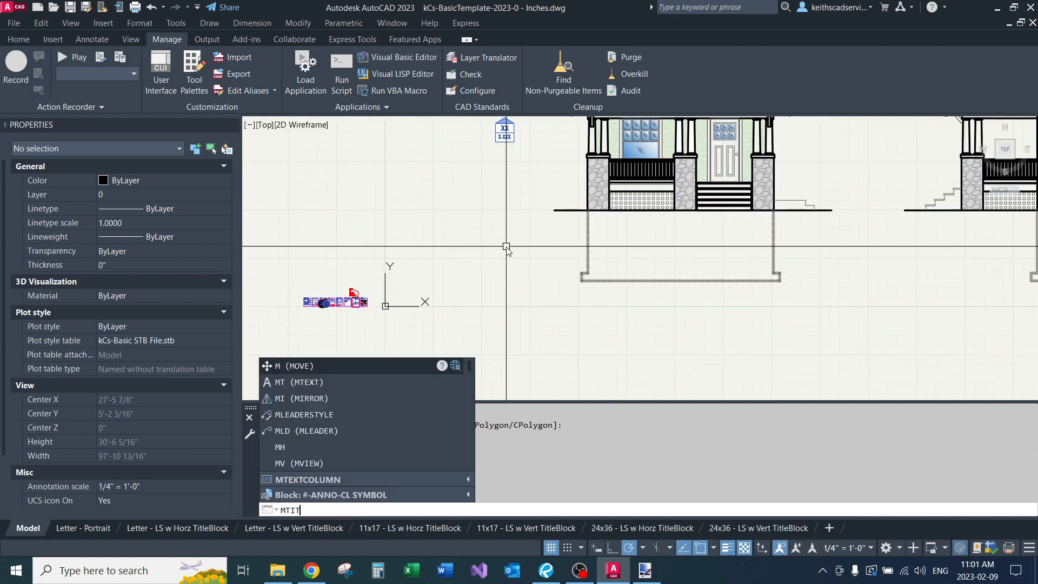
{"action": "key", "text": "Return"}
{"action": "scroll", "coordinate": [580, 298], "scroll_direction": "up", "scroll_amount": 1}
{"action": "left_click", "coordinate": [582, 310]}
{"action": "middle_click_drag", "start_coordinate": [653, 314], "coordinate": [596, 291]}
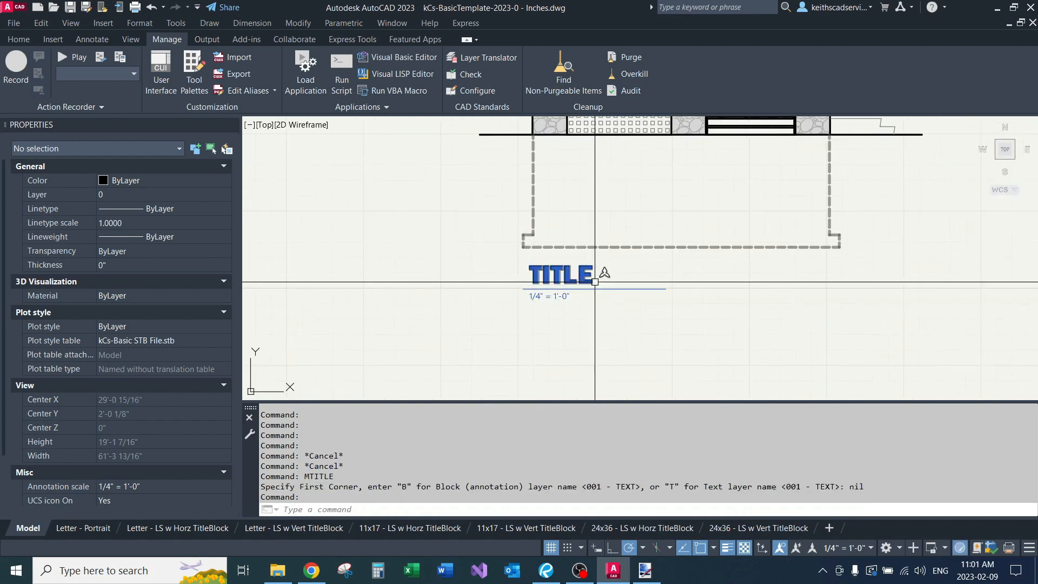
Change the main title's text to SOUTH ELEVATION and widen its text frame so it fits on one line.
{"action": "left_click", "coordinate": [592, 270]}
{"action": "double_click", "coordinate": [591, 271]}
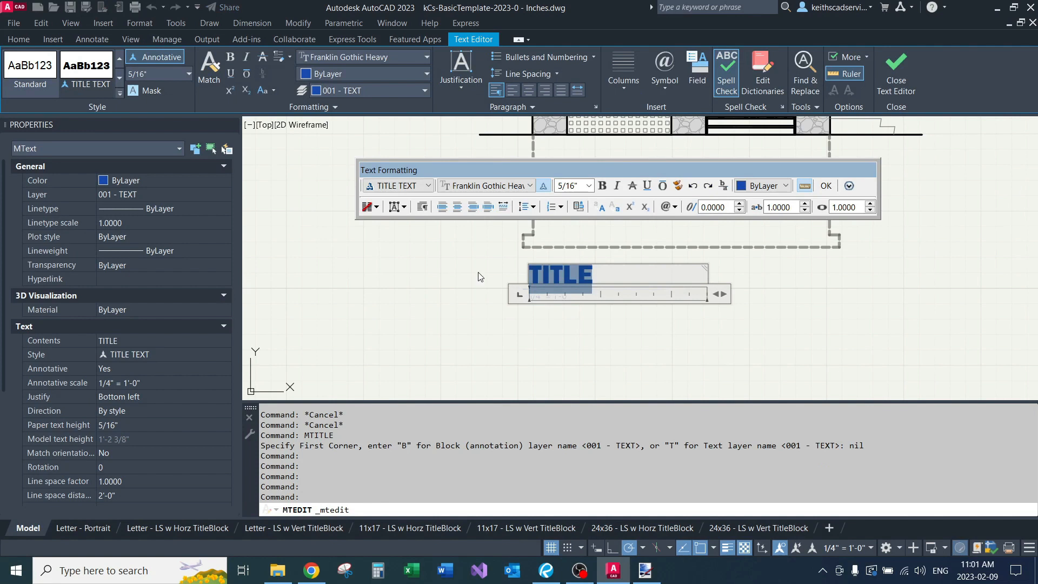
{"action": "type", "text": "SOUTH ELEVATION"}
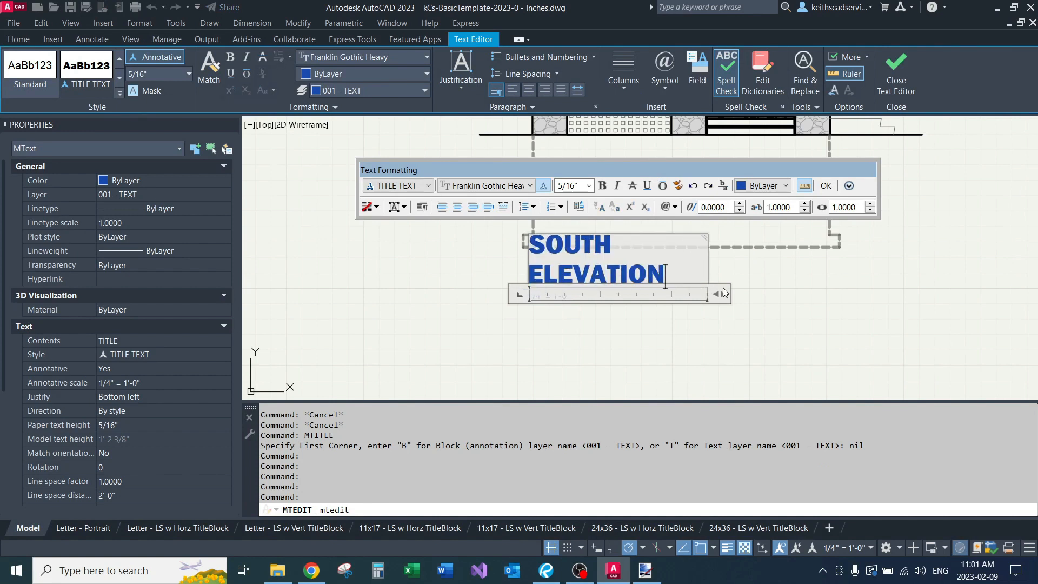
{"action": "left_click_drag", "start_coordinate": [724, 293], "coordinate": [776, 292]}
{"action": "left_click", "coordinate": [704, 324]}
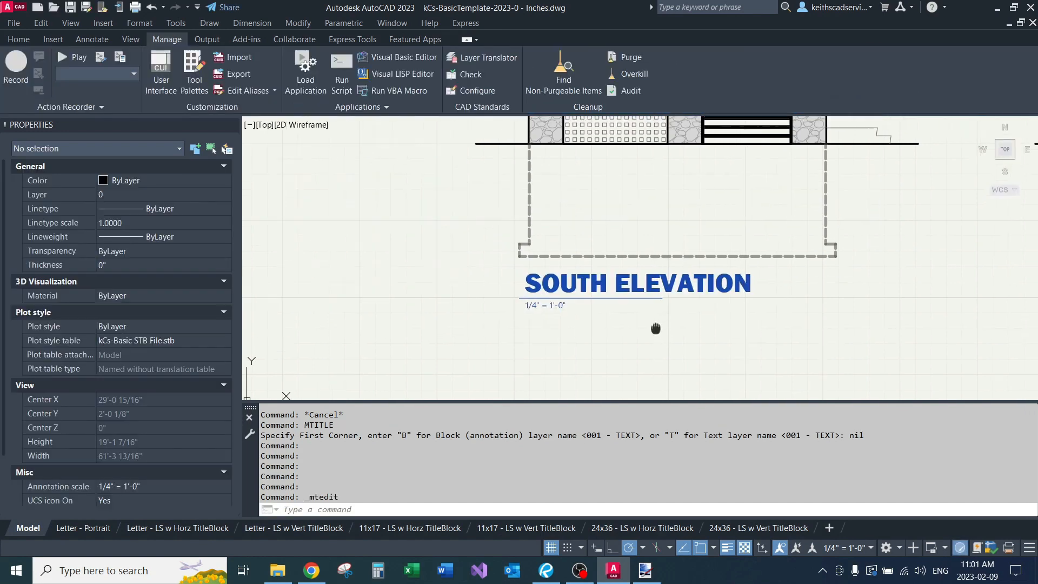
Copy the title line and scale block from the SOUTH ELEVATION title straight down below it.
{"action": "scroll", "coordinate": [600, 314], "scroll_direction": "up", "scroll_amount": 4}
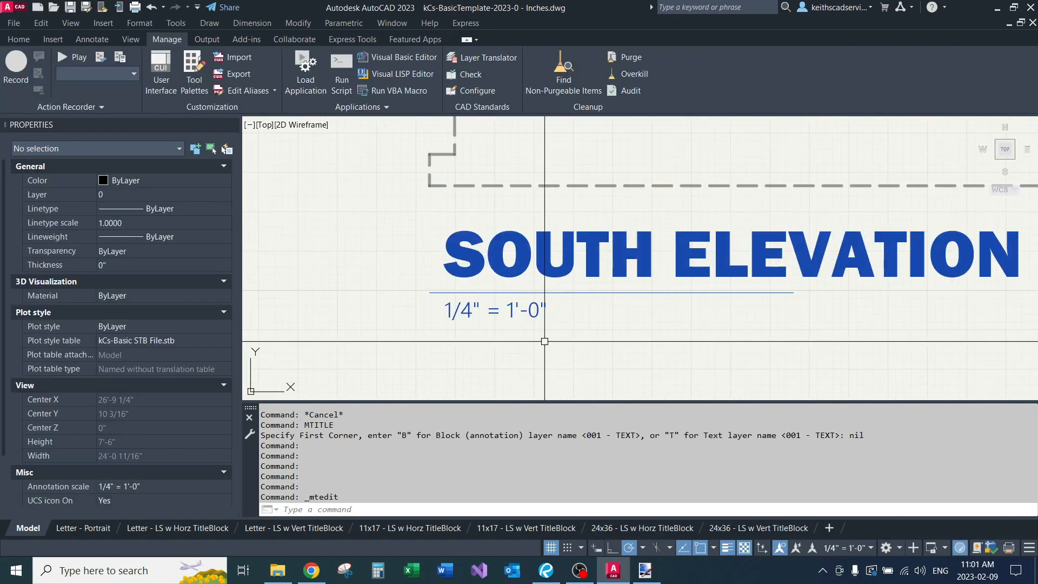
{"action": "left_click", "coordinate": [477, 312]}
{"action": "scroll", "coordinate": [502, 299], "scroll_direction": "down", "scroll_amount": 2}
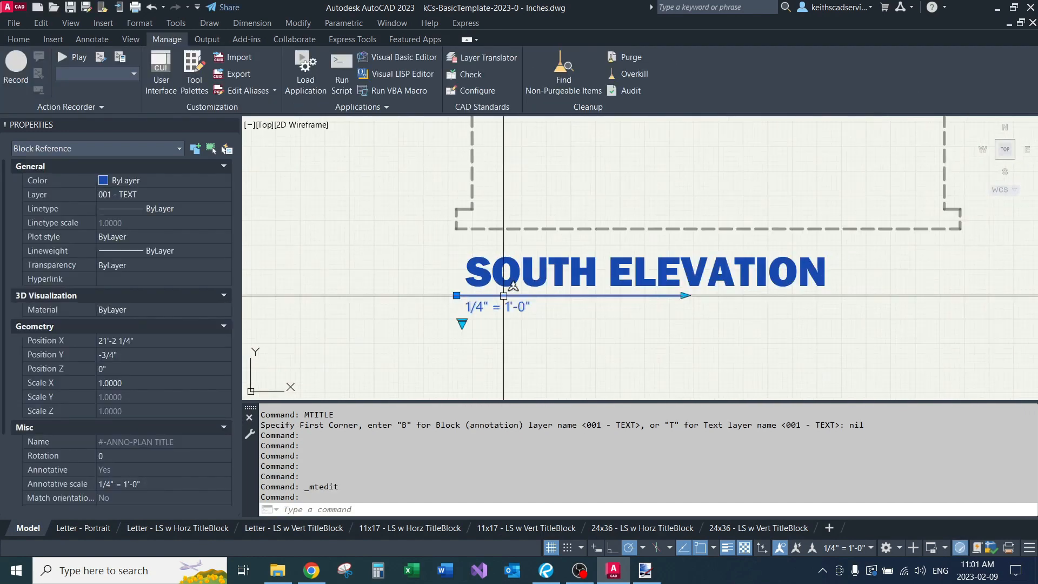
{"action": "middle_click_drag", "start_coordinate": [595, 325], "coordinate": [544, 230]}
{"action": "type", "text": "c"}
{"action": "key", "text": "space"}
{"action": "left_click", "coordinate": [557, 238]}
{"action": "left_click", "coordinate": [557, 307]}
{"action": "key", "text": "space"}
Set the copied title line block's scale text to NOT TO SCALE.
{"action": "left_click", "coordinate": [506, 292]}
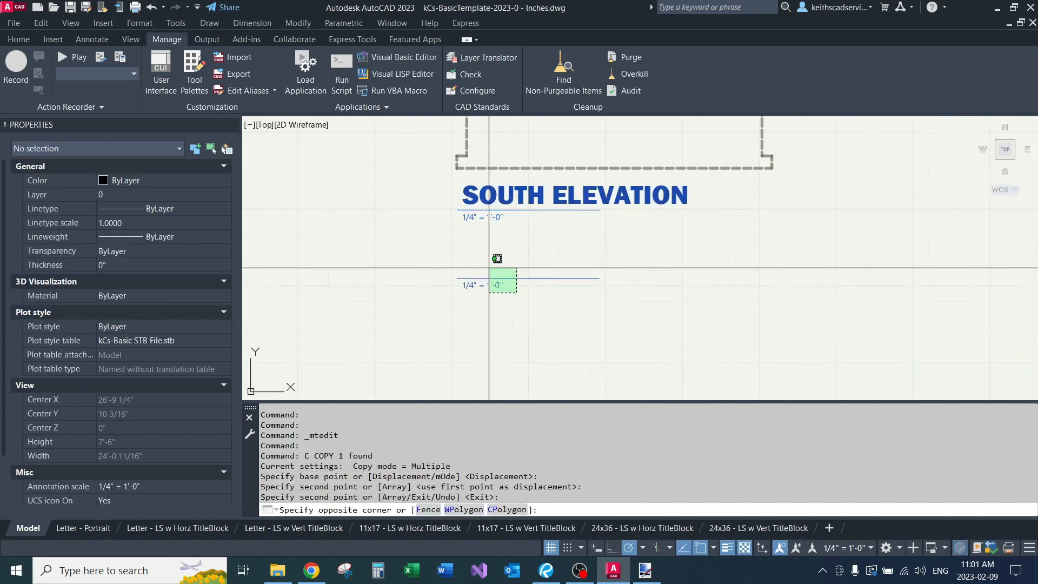
{"action": "left_click", "coordinate": [478, 270]}
{"action": "left_click", "coordinate": [460, 295]}
{"action": "left_click", "coordinate": [520, 302]}
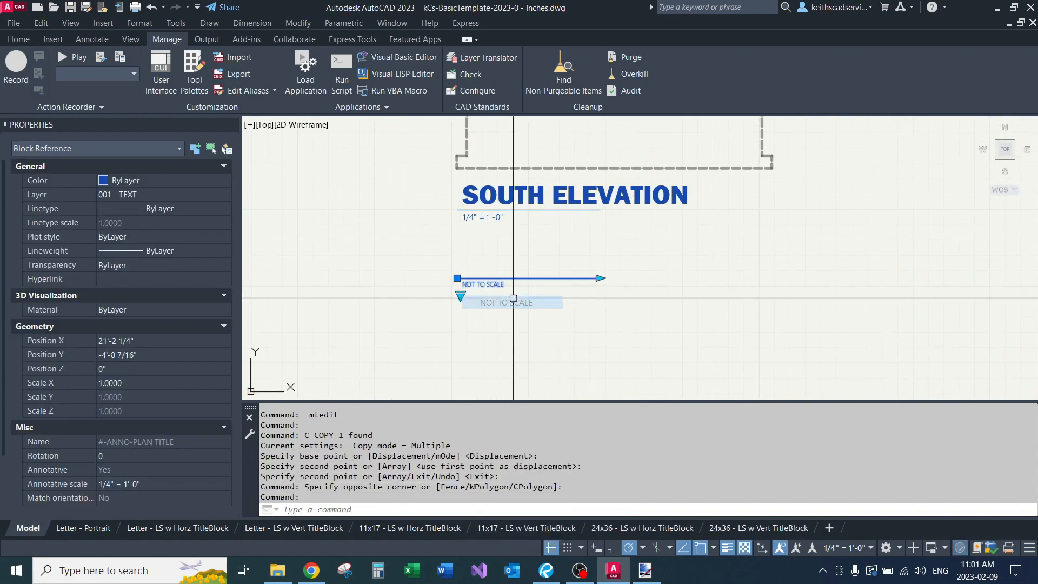
{"action": "left_click", "coordinate": [460, 295]}
{"action": "key", "text": "Escape"}
Stretch the line under the SOUTH ELEVATION title to span the full width of its text.
{"action": "scroll", "coordinate": [523, 224], "scroll_direction": "up", "scroll_amount": 2}
{"action": "scroll", "coordinate": [511, 277], "scroll_direction": "down", "scroll_amount": 2}
{"action": "middle_click_drag", "start_coordinate": [578, 245], "coordinate": [531, 265]}
{"action": "left_click", "coordinate": [532, 265]}
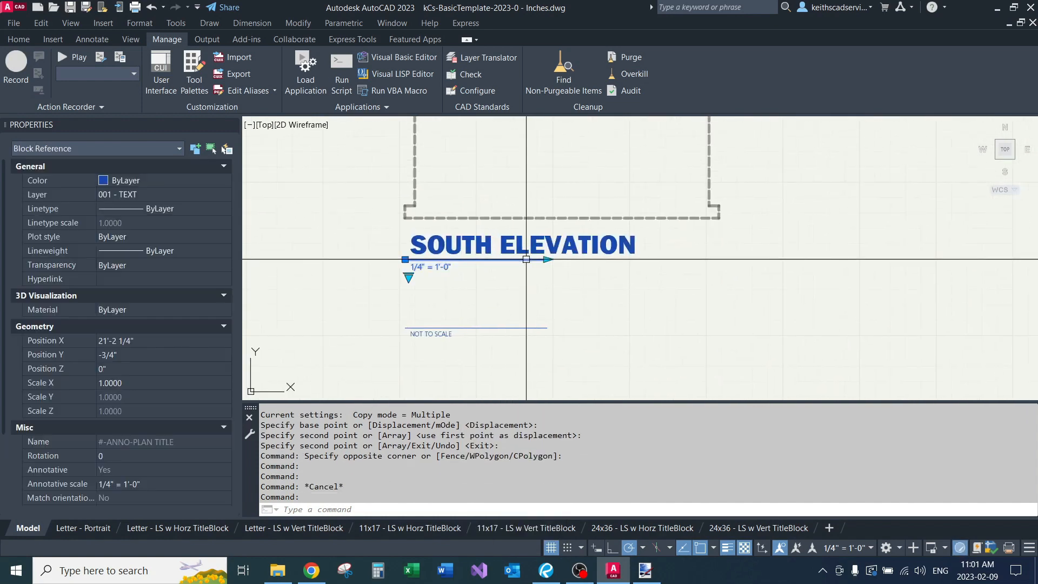
{"action": "scroll", "coordinate": [544, 260], "scroll_direction": "up", "scroll_amount": 2}
{"action": "left_click", "coordinate": [550, 260]}
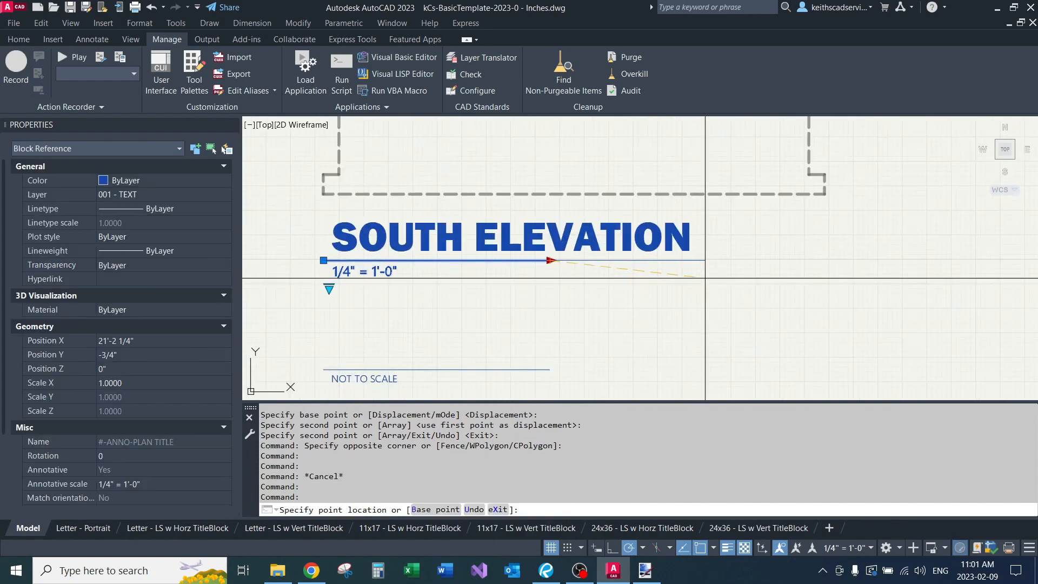
{"action": "key", "text": "Escape"}
{"action": "key", "text": "Escape"}
{"action": "key", "text": "Escape"}
Insert a detail title with the DTITLE command to the right of the SOUTH ELEVATION title.
{"action": "mouse_move", "coordinate": [517, 309]}
{"action": "middle_mouse_down"}
{"action": "mouse_move", "coordinate": [643, 240]}
{"action": "mouse_move", "coordinate": [607, 271]}
{"action": "middle_mouse_up"}
{"action": "scroll", "coordinate": [643, 240], "scroll_direction": "down", "scroll_amount": 4}
{"action": "middle_click_drag", "start_coordinate": [669, 269], "coordinate": [648, 274]}
{"action": "type", "text": "DTITLE"}
{"action": "key", "text": "Return"}
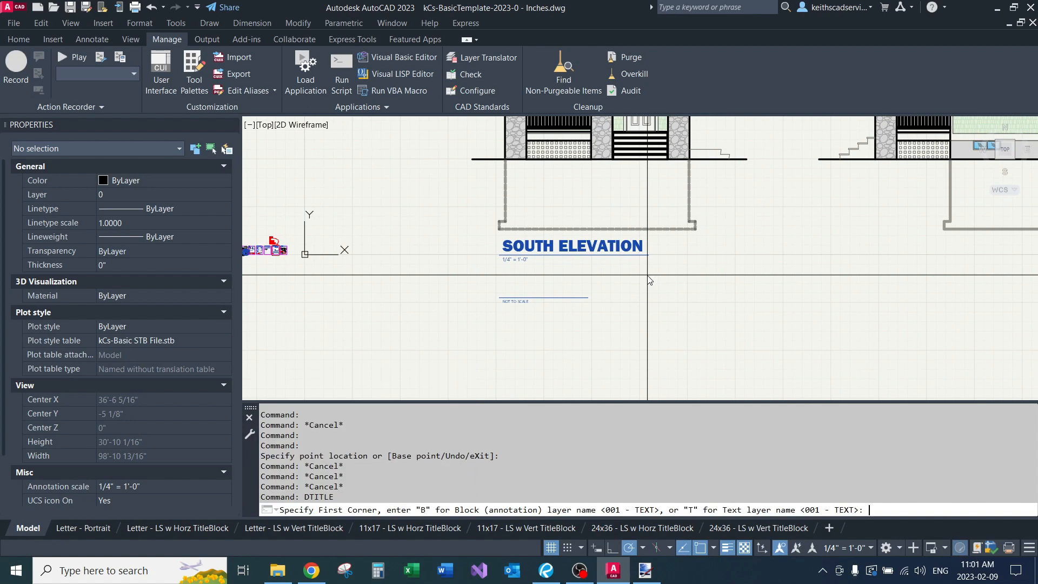
{"action": "left_click", "coordinate": [715, 269]}
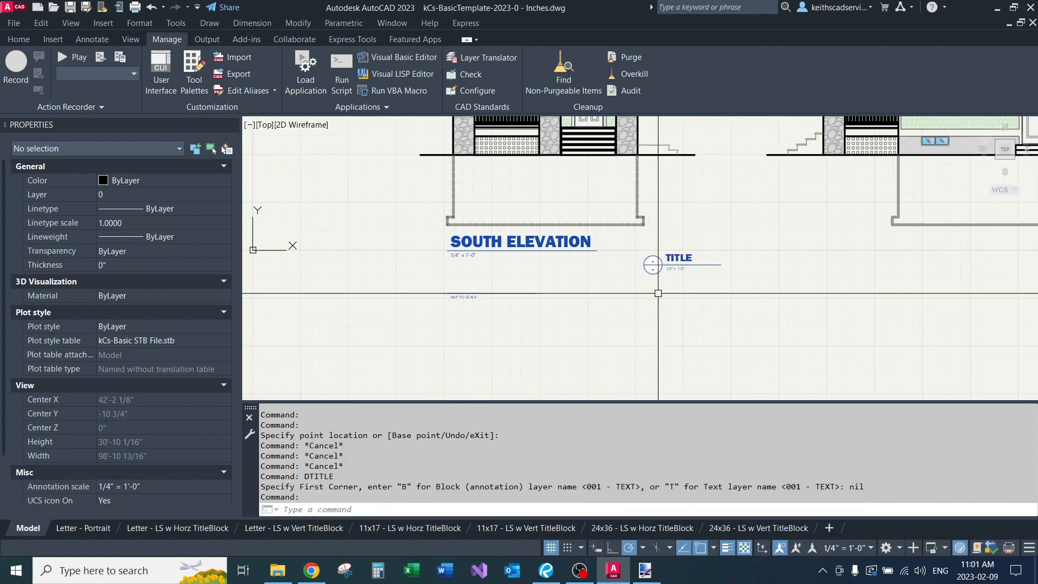
Insert a small title with the STITLE command just below the detail title.
{"action": "type", "text": "STITLE"}
{"action": "key", "text": "Return"}
{"action": "left_click", "coordinate": [655, 297]}
Examine the text of the small and detail titles and compare them with the main title.
{"action": "scroll", "coordinate": [643, 294], "scroll_direction": "up", "scroll_amount": 4}
{"action": "left_click", "coordinate": [595, 303]}
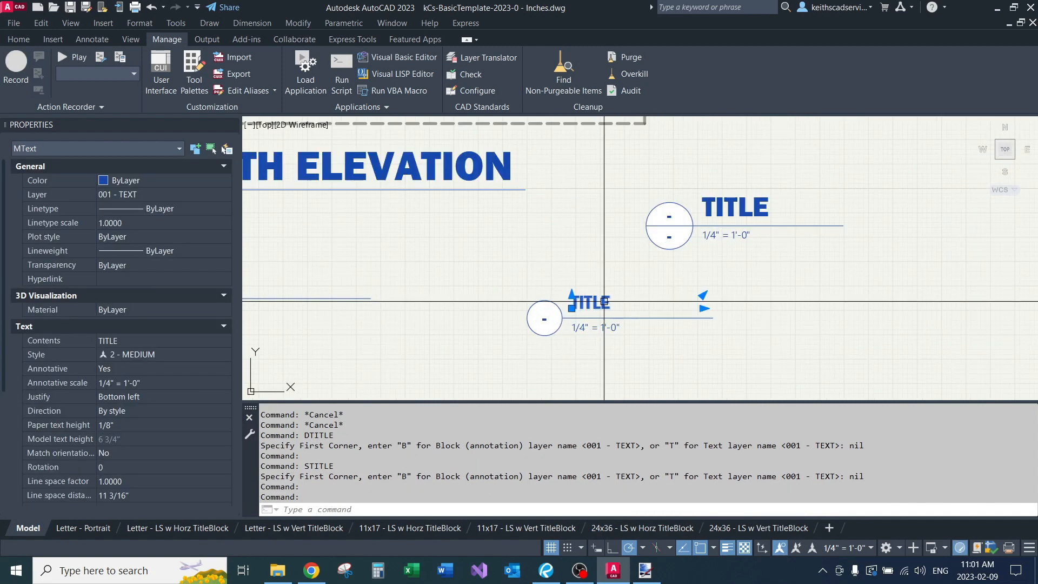
{"action": "key", "text": "Escape"}
{"action": "left_click", "coordinate": [728, 207]}
{"action": "middle_click_drag", "start_coordinate": [723, 187], "coordinate": [685, 234]}
{"action": "key", "text": "Escape"}
{"action": "middle_click_drag", "start_coordinate": [531, 213], "coordinate": [656, 253]}
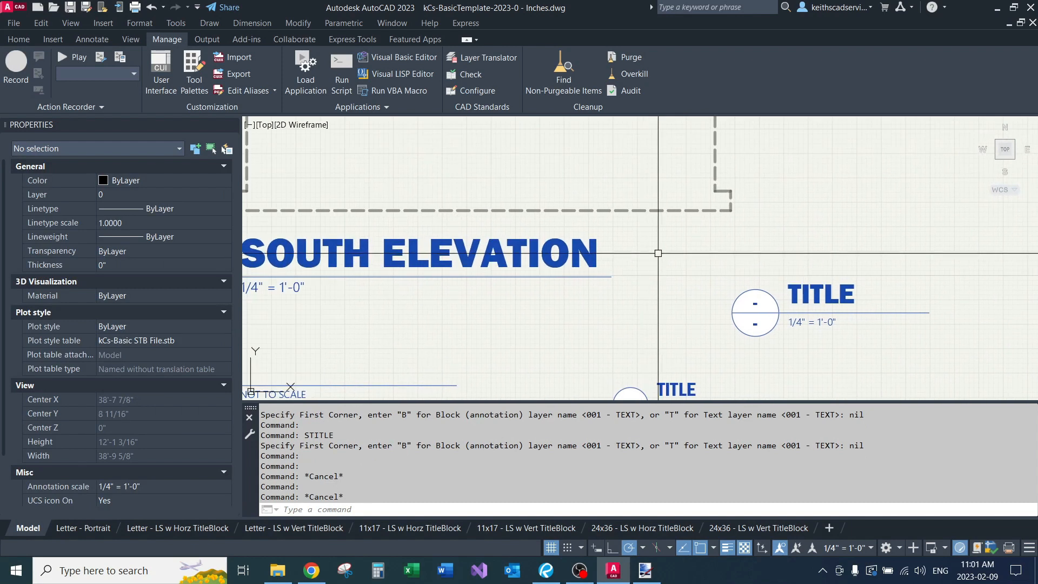
{"action": "scroll", "coordinate": [656, 254], "scroll_direction": "down", "scroll_amount": 1}
{"action": "left_click", "coordinate": [654, 252]}
{"action": "left_click", "coordinate": [610, 256]}
{"action": "key", "text": "Escape"}
Erase the detail title's text and its bubble block.
{"action": "scroll", "coordinate": [707, 251], "scroll_direction": "down", "scroll_amount": 1}
{"action": "left_click", "coordinate": [755, 249]}
{"action": "left_click", "coordinate": [715, 295]}
{"action": "type", "text": "e"}
{"action": "key", "text": "space"}
{"action": "middle_click_drag", "start_coordinate": [700, 299], "coordinate": [679, 300]}
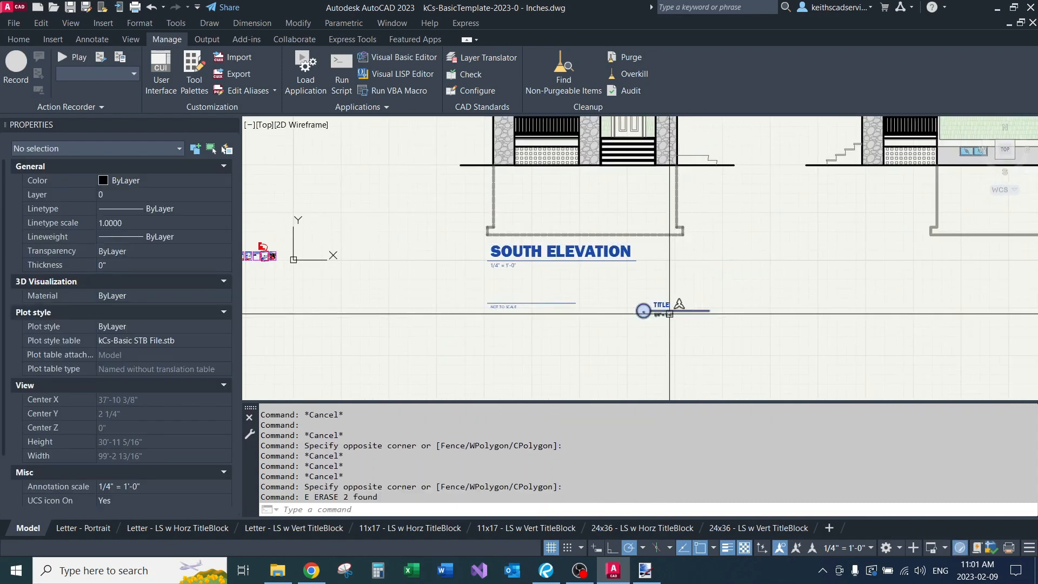
Erase the small title and the NOT TO SCALE title line.
{"action": "left_click", "coordinate": [686, 297]}
{"action": "left_click", "coordinate": [631, 324]}
{"action": "type", "text": "e"}
{"action": "key", "text": "space"}
{"action": "left_click", "coordinate": [554, 290]}
{"action": "left_click", "coordinate": [489, 321]}
{"action": "type", "text": "e"}
{"action": "key", "text": "space"}
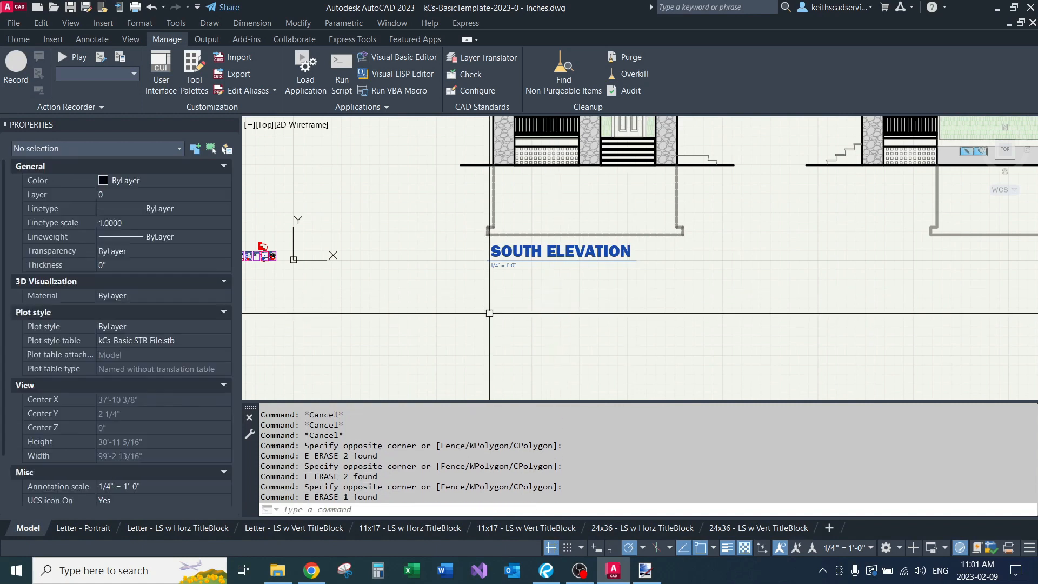
Insert an elevation level marker with the EL command at the left end of the side elevation's ground line.
{"action": "middle_click_drag", "start_coordinate": [489, 314], "coordinate": [420, 389]}
{"action": "middle_click_drag", "start_coordinate": [641, 241], "coordinate": [561, 243]}
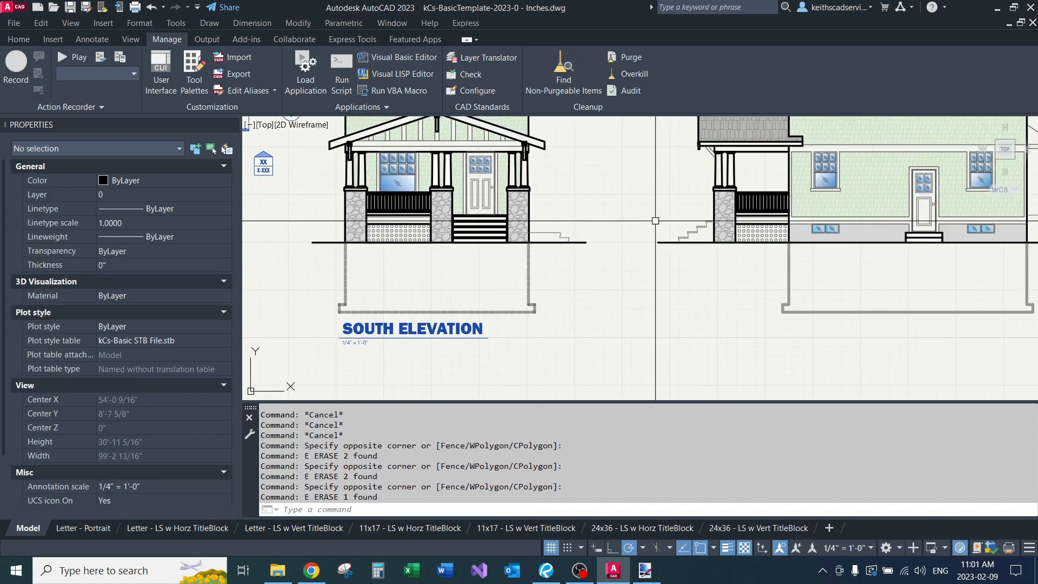
{"action": "scroll", "coordinate": [649, 221], "scroll_direction": "up", "scroll_amount": 2}
{"action": "type", "text": "EL"}
{"action": "key", "text": "space"}
{"action": "scroll", "coordinate": [644, 235], "scroll_direction": "up", "scroll_amount": 2}
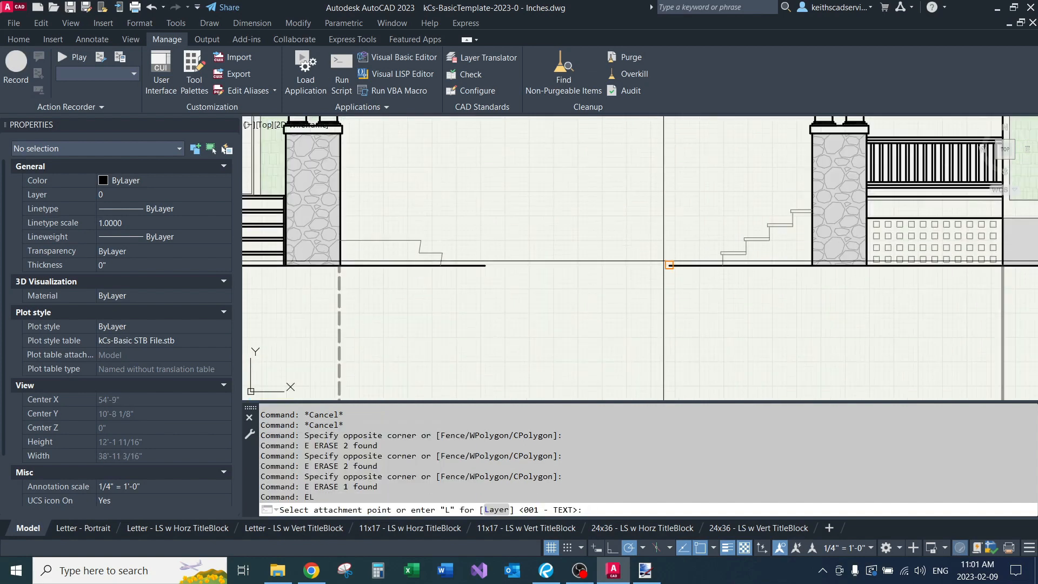
{"action": "left_click", "coordinate": [670, 266]}
{"action": "middle_click_drag", "start_coordinate": [684, 223], "coordinate": [638, 254]}
Move the level marker by the end of its line down to the top corner of the side elevation's footing.
{"action": "left_click", "coordinate": [647, 288]}
{"action": "middle_click_drag", "start_coordinate": [701, 301], "coordinate": [651, 248]}
{"action": "scroll", "coordinate": [651, 248], "scroll_direction": "down", "scroll_amount": 2}
{"action": "middle_click_drag", "start_coordinate": [676, 287], "coordinate": [631, 230]}
{"action": "type", "text": "M"}
{"action": "key", "text": "space"}
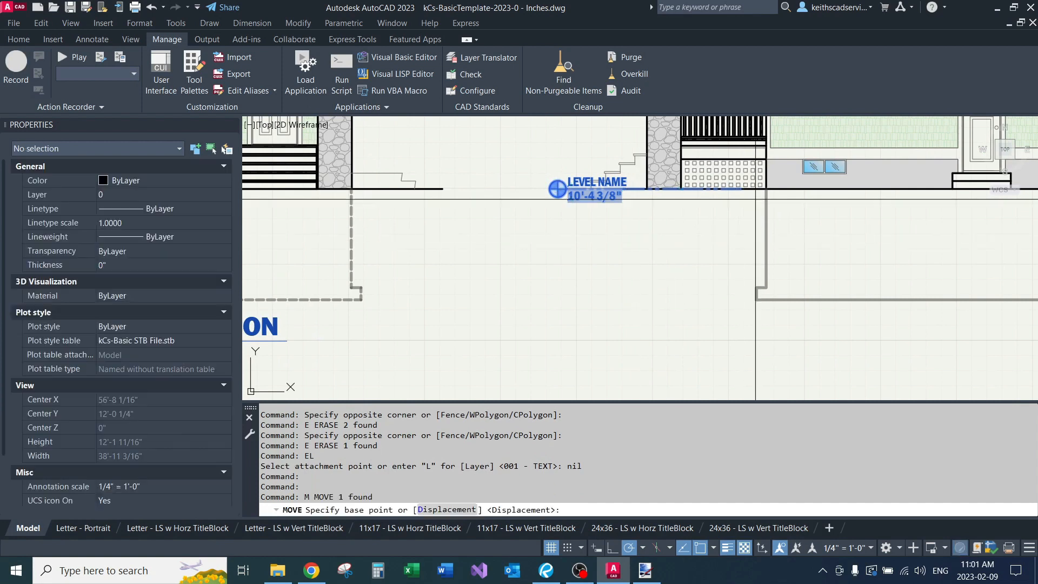
{"action": "left_click", "coordinate": [744, 189]}
{"action": "scroll", "coordinate": [757, 281], "scroll_direction": "up", "scroll_amount": 2}
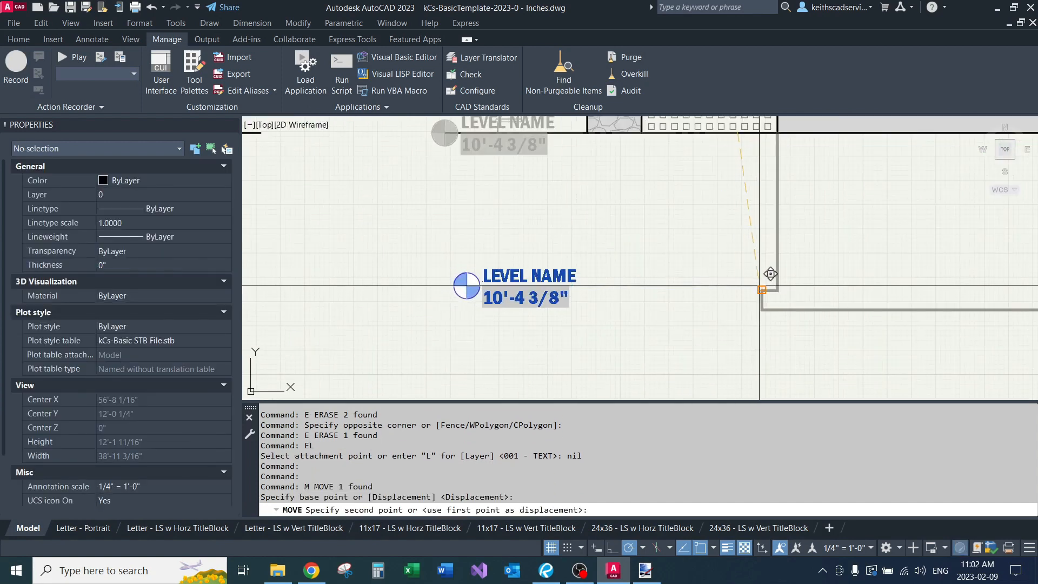
{"action": "left_click", "coordinate": [759, 287]}
Shift the level marker slightly to the left, clear of the footing, keeping it at the same height.
{"action": "left_click", "coordinate": [708, 269]}
{"action": "left_click", "coordinate": [647, 311]}
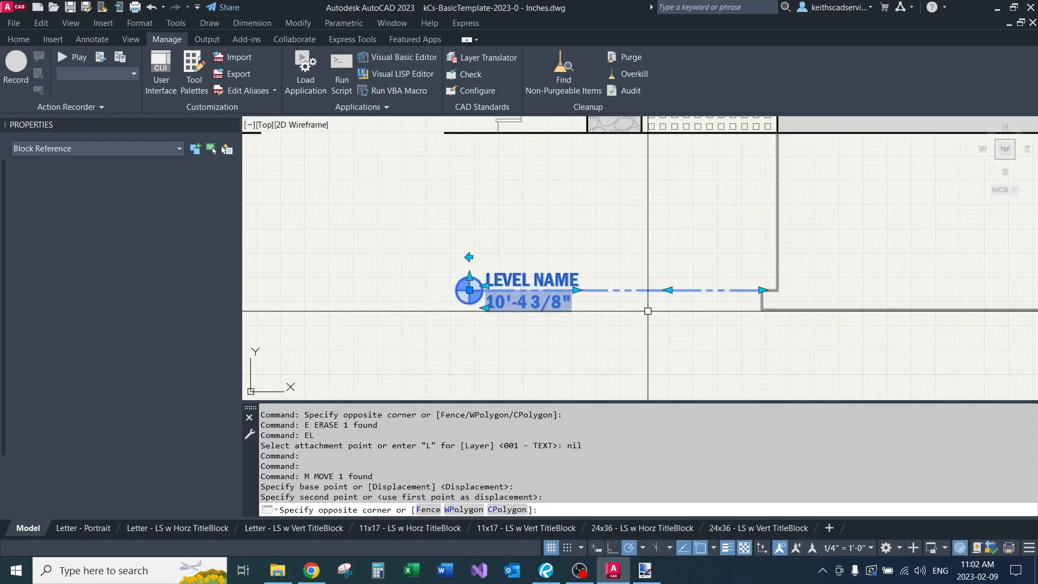
{"action": "type", "text": "M"}
{"action": "key", "text": "space"}
{"action": "left_click", "coordinate": [693, 229]}
{"action": "left_click", "coordinate": [669, 229]}
Set the level marker's LEVEL_NAME attribute to T.O. FOOTING.
{"action": "left_click", "coordinate": [520, 275]}
{"action": "scroll", "coordinate": [168, 315], "scroll_direction": "down", "scroll_amount": 4}
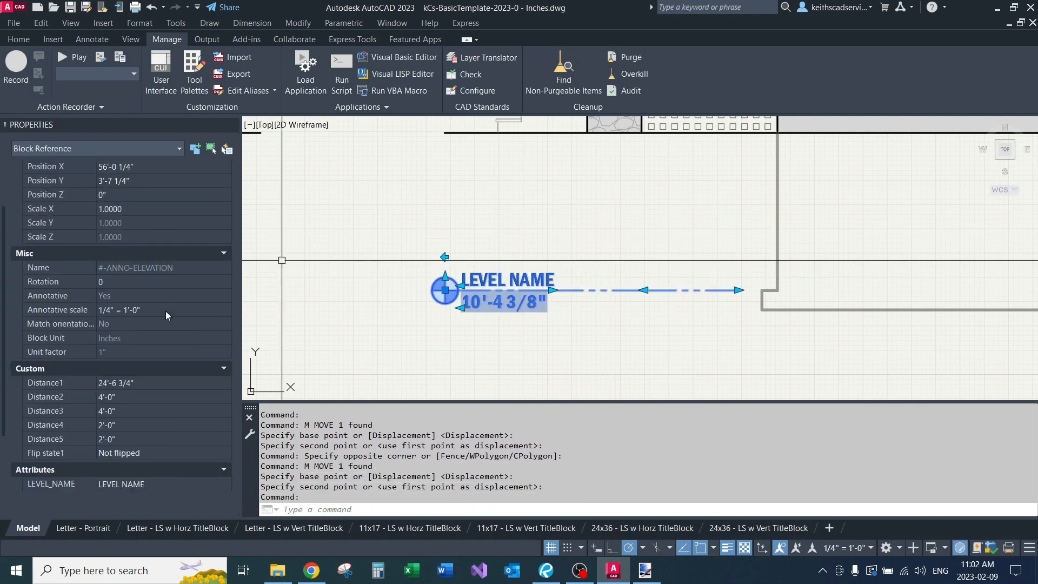
{"action": "left_click", "coordinate": [143, 484]}
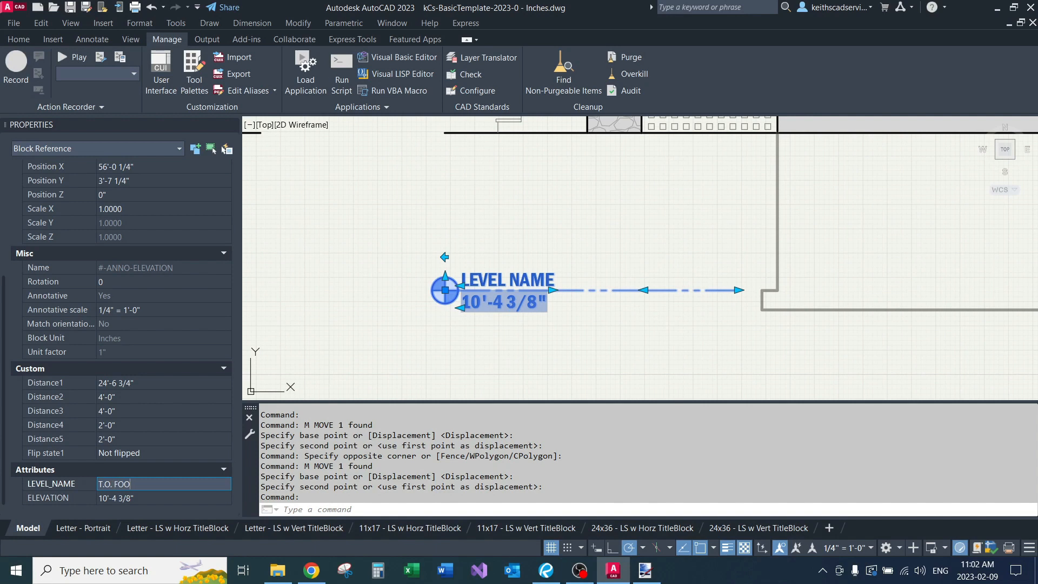
{"action": "type", "text": "T.O. FOOTING"}
{"action": "key", "text": "Tab"}
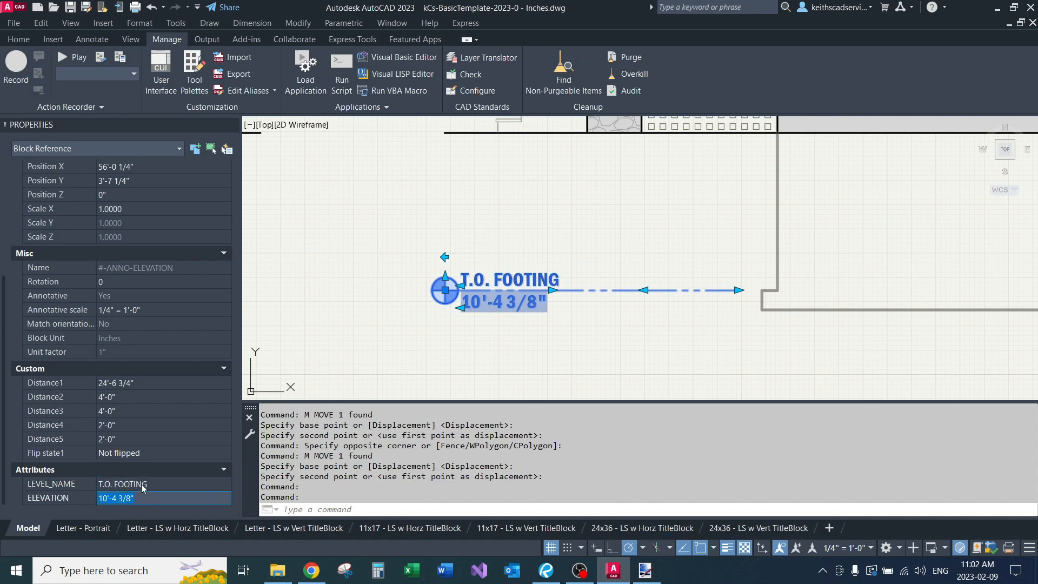
Send all hatches to the back and regenerate the model to update the level marker's elevation.
{"action": "scroll", "coordinate": [556, 290], "scroll_direction": "up", "scroll_amount": 2}
{"action": "mouse_move", "coordinate": [445, 335]}
{"action": "middle_mouse_down"}
{"action": "mouse_move", "coordinate": [556, 300]}
{"action": "mouse_move", "coordinate": [538, 331]}
{"action": "mouse_move", "coordinate": [545, 281]}
{"action": "middle_mouse_up"}
{"action": "key", "text": "Escape"}
{"action": "key", "text": "Escape"}
{"action": "key", "text": "ctrl+r"}
{"action": "scroll", "coordinate": [539, 319], "scroll_direction": "down", "scroll_amount": 2}
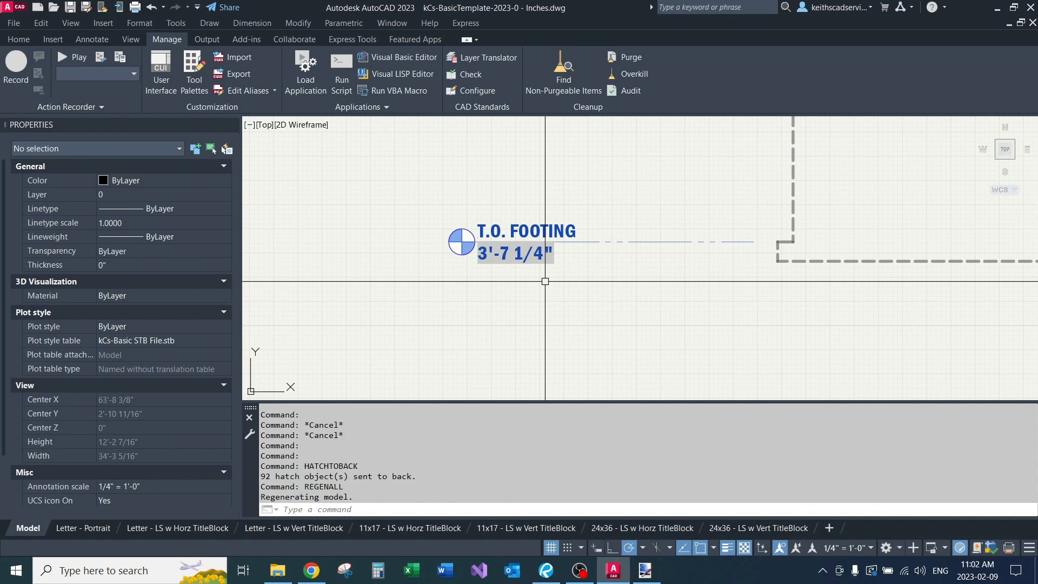
Copy the T.O. FOOTING level marker straight up by about 3'-0".
{"action": "scroll", "coordinate": [522, 262], "scroll_direction": "up", "scroll_amount": 2}
{"action": "scroll", "coordinate": [527, 281], "scroll_direction": "down", "scroll_amount": 2}
{"action": "left_click", "coordinate": [645, 206]}
{"action": "left_click", "coordinate": [612, 267]}
{"action": "middle_click_drag", "start_coordinate": [638, 222], "coordinate": [609, 301]}
{"action": "type", "text": "c"}
{"action": "key", "text": "Return"}
{"action": "left_click", "coordinate": [597, 267]}
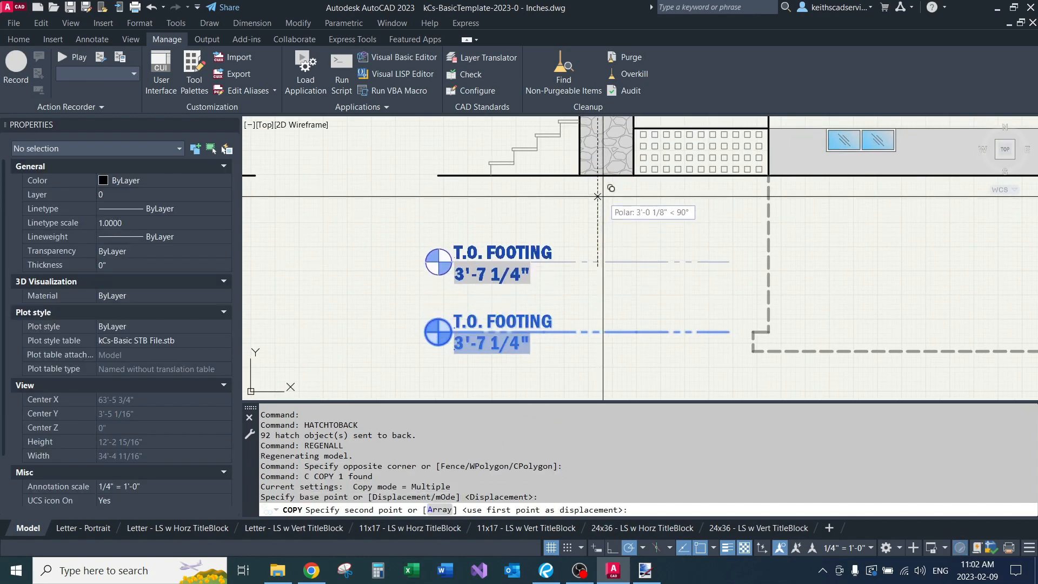
{"action": "left_click", "coordinate": [597, 197]}
{"action": "key", "text": "Return"}
Rerun the hatch-to-back and regenerate-all commands to refresh the copied level marker's elevation.
{"action": "mouse_move", "coordinate": [563, 237]}
{"action": "middle_mouse_down"}
{"action": "mouse_move", "coordinate": [651, 203]}
{"action": "mouse_move", "coordinate": [578, 247]}
{"action": "middle_mouse_up"}
{"action": "scroll", "coordinate": [621, 215], "scroll_direction": "up", "scroll_amount": 6}
{"action": "scroll", "coordinate": [602, 205], "scroll_direction": "down", "scroll_amount": 4}
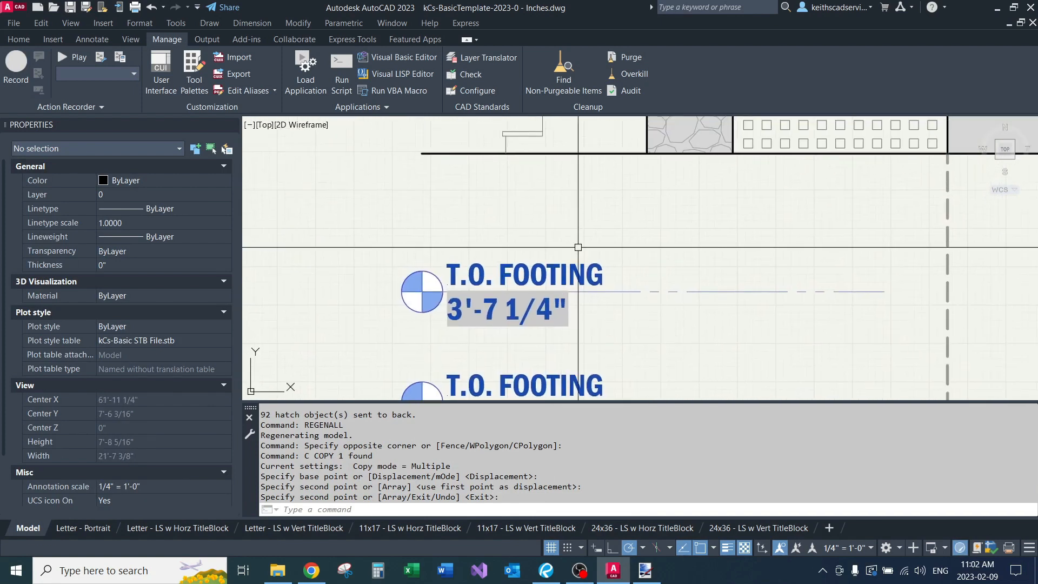
{"action": "key", "text": "ctrl+r"}
{"action": "mouse_move", "coordinate": [548, 315]}
{"action": "middle_mouse_down"}
{"action": "mouse_move", "coordinate": [526, 267]}
{"action": "mouse_move", "coordinate": [515, 326]}
{"action": "middle_mouse_up"}
{"action": "scroll", "coordinate": [588, 340], "scroll_direction": "down", "scroll_amount": 2}
Move the upper T.O. FOOTING level marker so its line's end meets the upper corner of the porch's stone pier.
{"action": "left_click", "coordinate": [614, 301]}
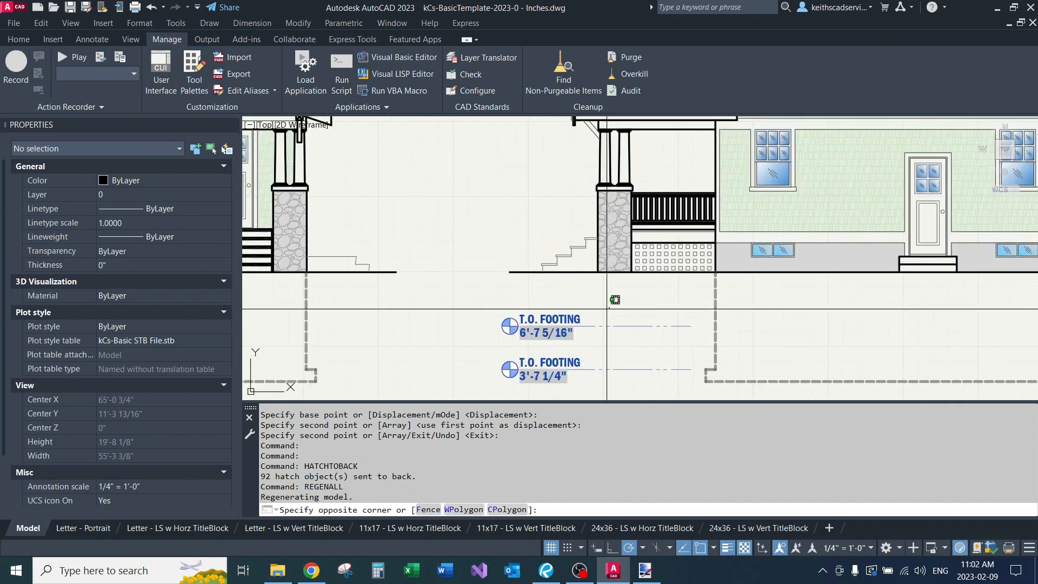
{"action": "left_click", "coordinate": [595, 337]}
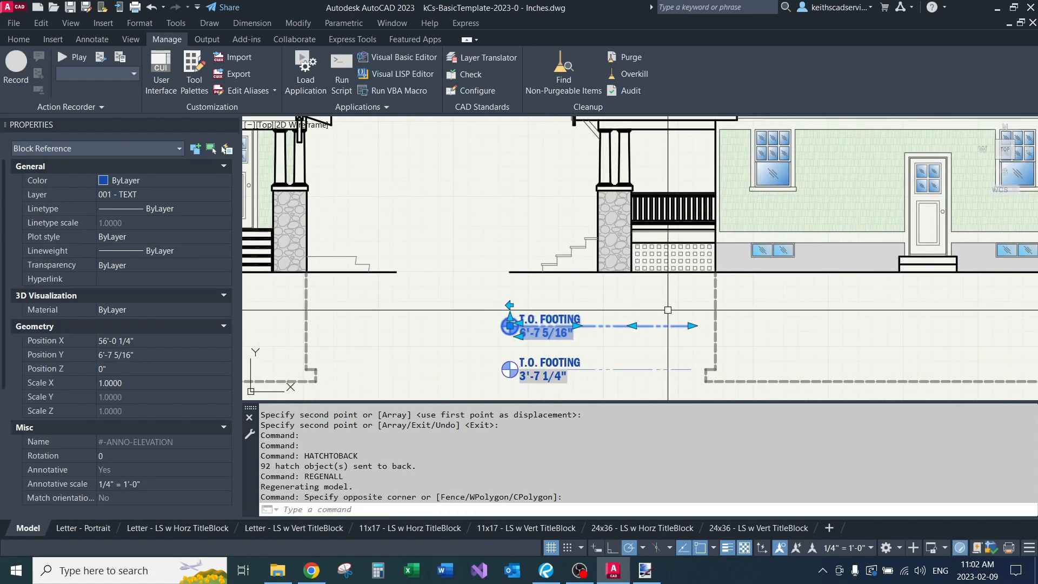
{"action": "type", "text": "m"}
{"action": "key", "text": "Return"}
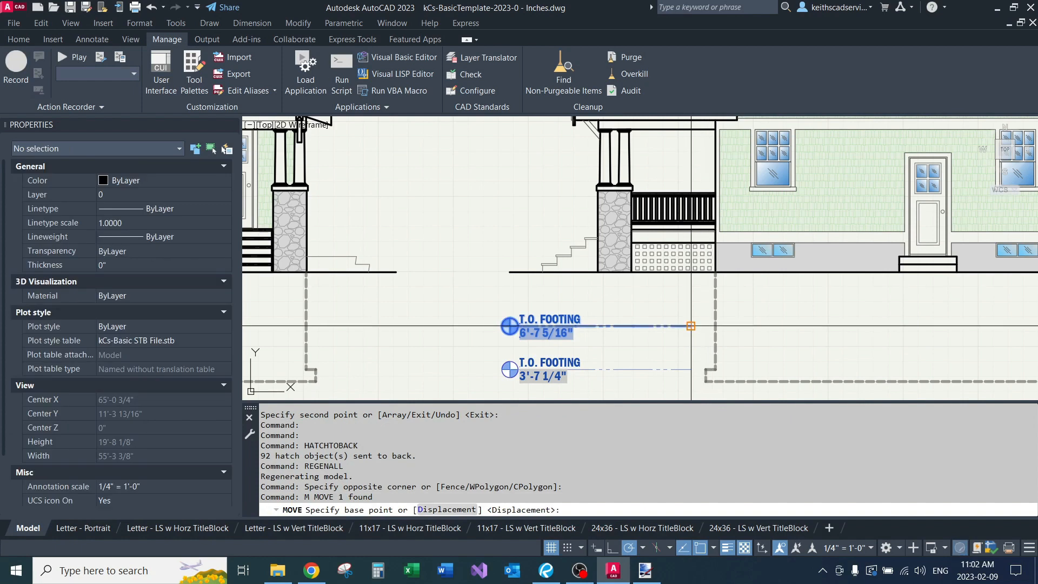
{"action": "left_click", "coordinate": [691, 326]}
{"action": "middle_click_drag", "start_coordinate": [571, 232], "coordinate": [574, 267]}
{"action": "scroll", "coordinate": [574, 268], "scroll_direction": "up", "scroll_amount": 4}
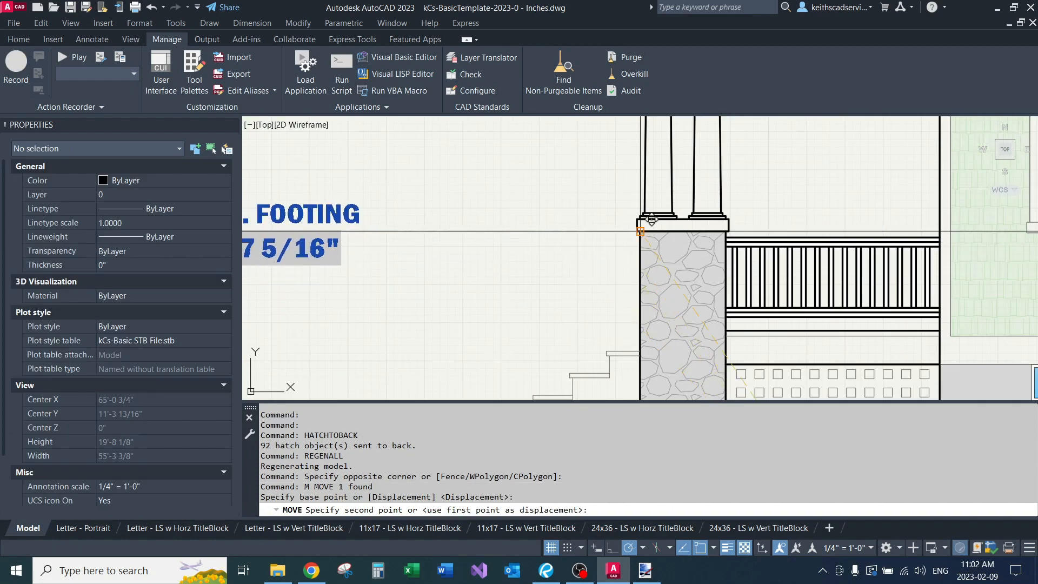
{"action": "scroll", "coordinate": [641, 232], "scroll_direction": "up", "scroll_amount": 4}
{"action": "left_click", "coordinate": [677, 255]}
{"action": "scroll", "coordinate": [630, 183], "scroll_direction": "down", "scroll_amount": 4}
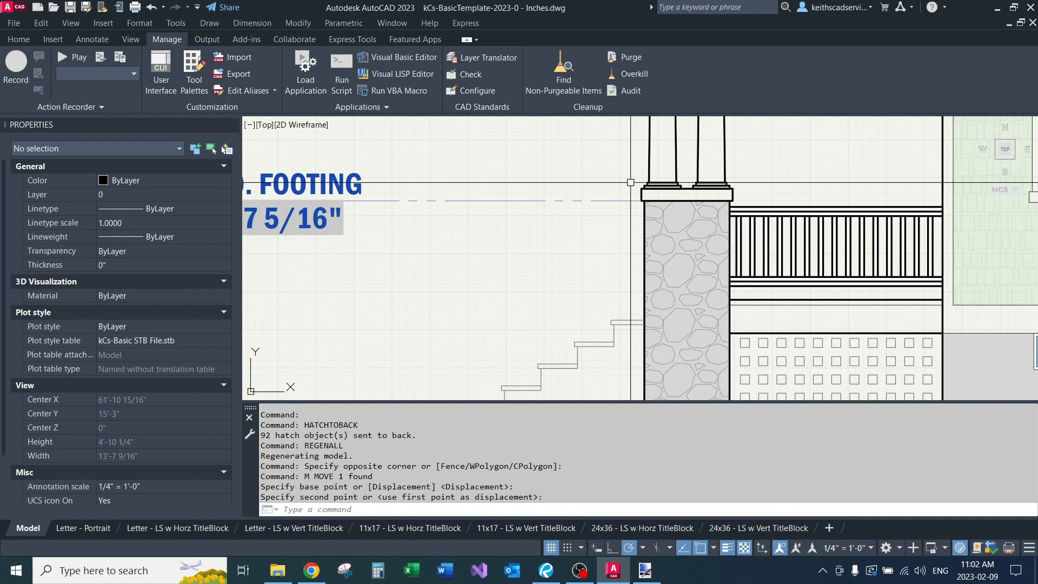
Pull back the end of the moved marker's level line so it stops just short of the stone pier.
{"action": "scroll", "coordinate": [631, 182], "scroll_direction": "down", "scroll_amount": 2}
{"action": "middle_click_drag", "start_coordinate": [631, 182], "coordinate": [697, 229]}
{"action": "left_click", "coordinate": [528, 200]}
{"action": "left_click", "coordinate": [486, 241]}
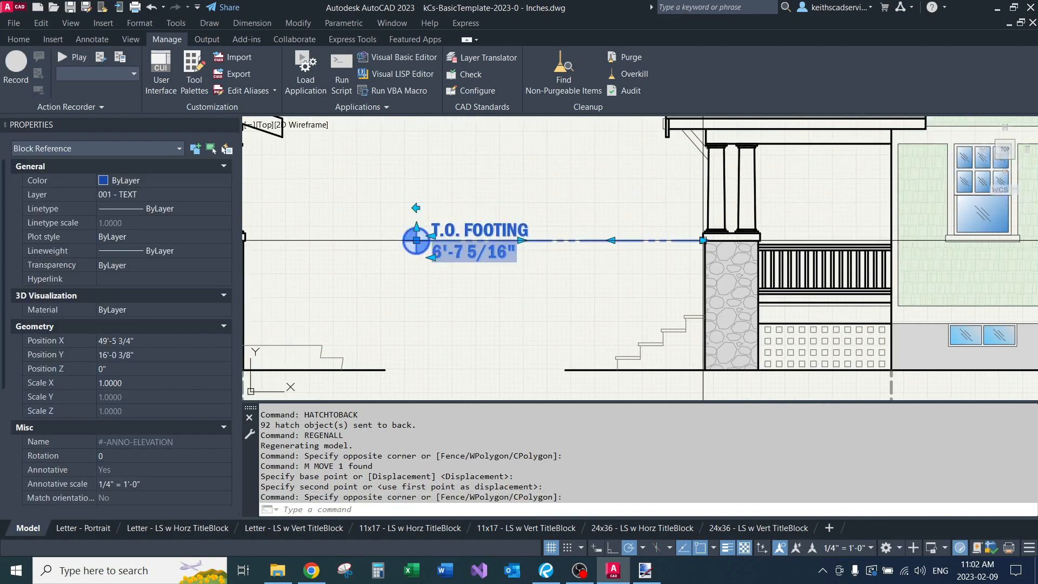
{"action": "left_click", "coordinate": [416, 241]}
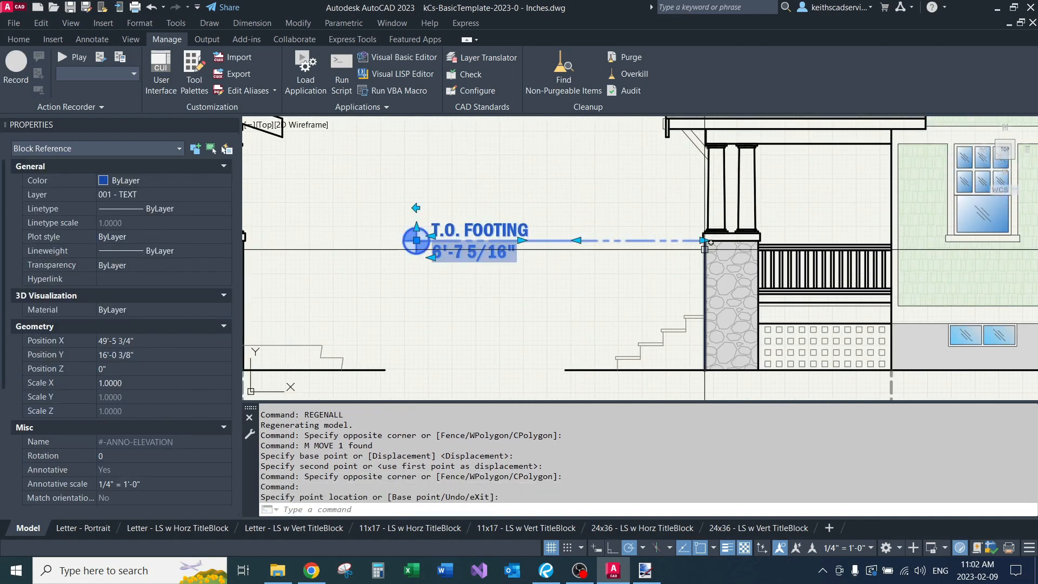
{"action": "key", "text": "Escape"}
{"action": "key", "text": "Escape"}
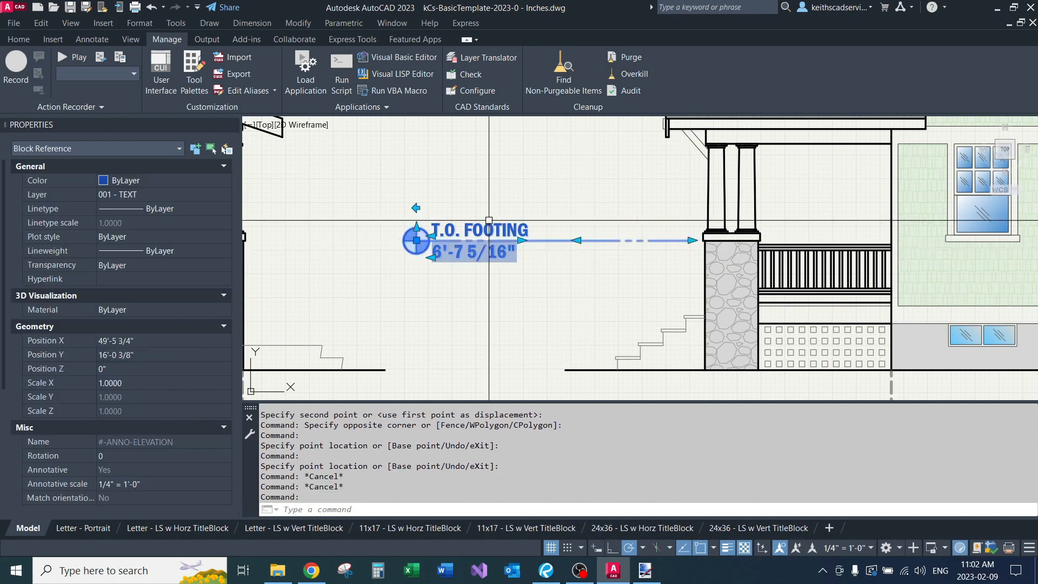
Set the LEVEL_NAME attribute of the marker beside the stone pier to T.O. PEDESTAL.
{"action": "scroll", "coordinate": [128, 465], "scroll_direction": "down", "scroll_amount": 3}
{"action": "left_click", "coordinate": [160, 482]}
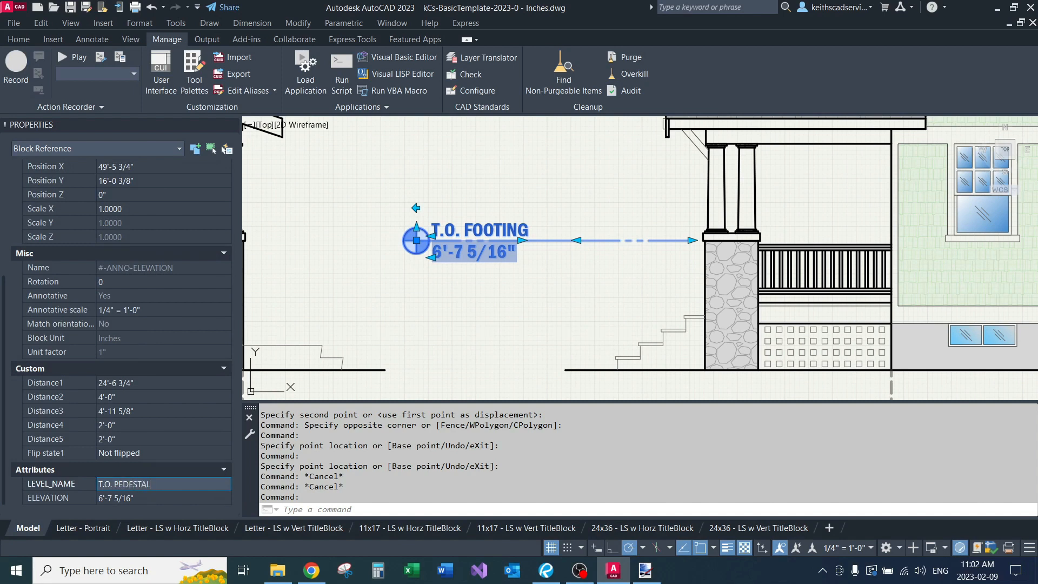
{"action": "type", "text": "T.O. PEDESTAL"}
{"action": "key", "text": "Tab"}
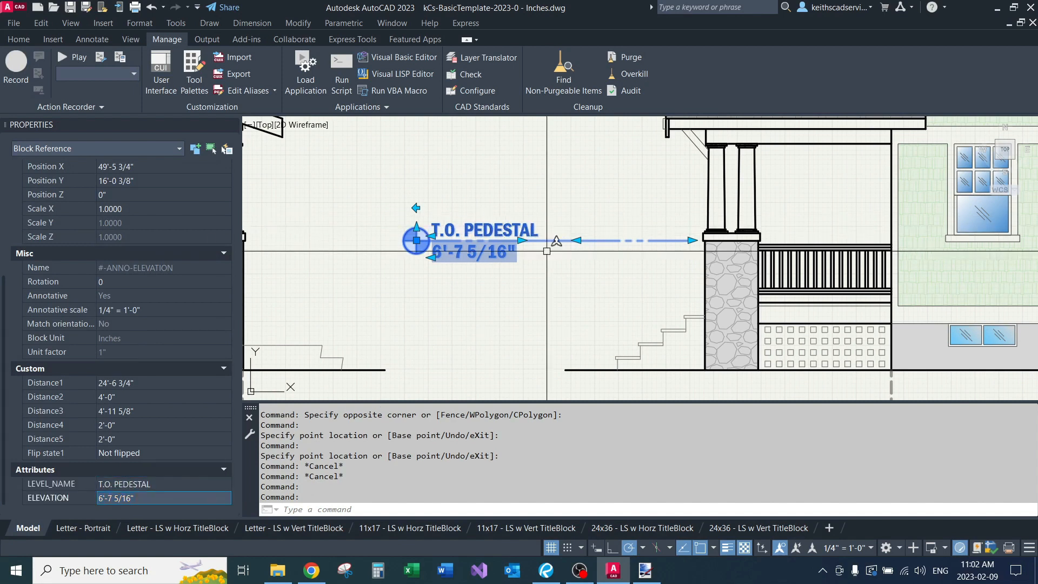
{"action": "key", "text": "Escape"}
Copy the T.O. PEDESTAL level marker straight down to the porch floor level just below the railing.
{"action": "left_click", "coordinate": [648, 212]}
{"action": "left_click", "coordinate": [610, 265]}
{"action": "type", "text": "c"}
{"action": "key", "text": "Return"}
{"action": "left_click", "coordinate": [691, 240]}
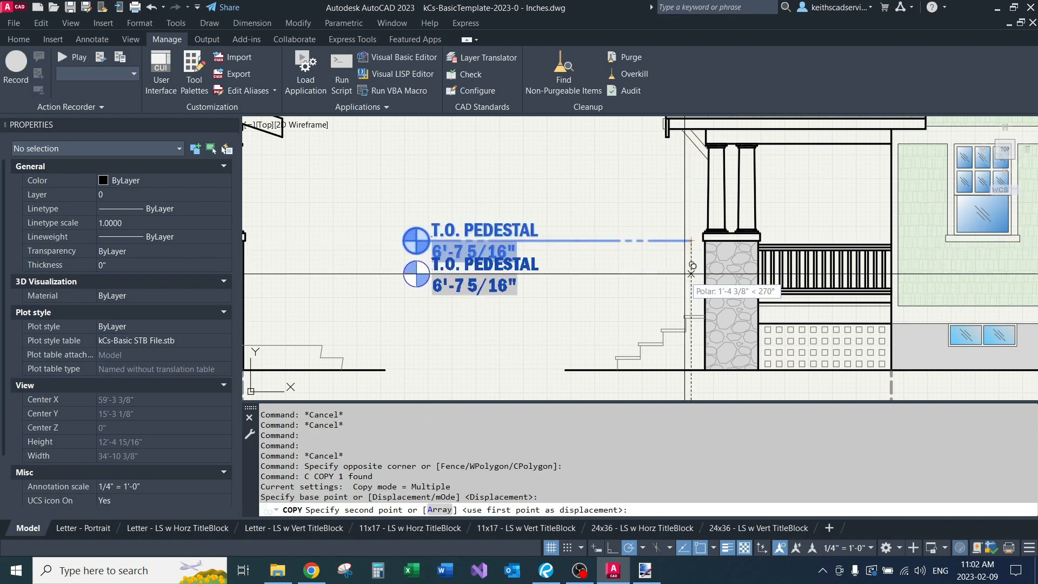
{"action": "scroll", "coordinate": [660, 268], "scroll_direction": "up", "scroll_amount": 4}
{"action": "scroll", "coordinate": [779, 314], "scroll_direction": "down", "scroll_amount": 4}
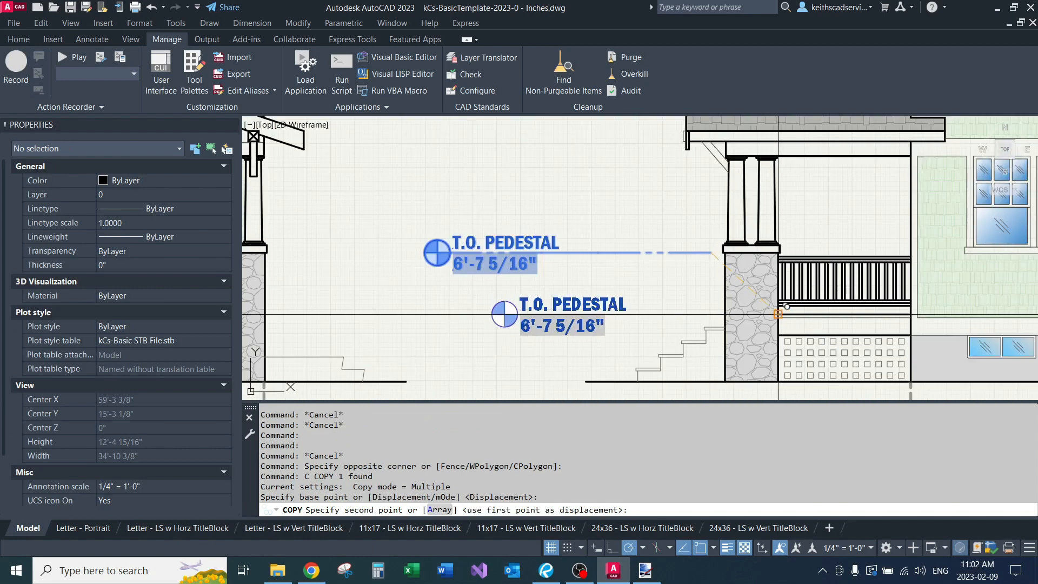
{"action": "left_click", "coordinate": [711, 314]}
{"action": "key", "text": "Escape"}
{"action": "key", "text": "Escape"}
Set the LEVEL_NAME attribute of the lower marker copy to LEVEL 1.
{"action": "left_click", "coordinate": [536, 307]}
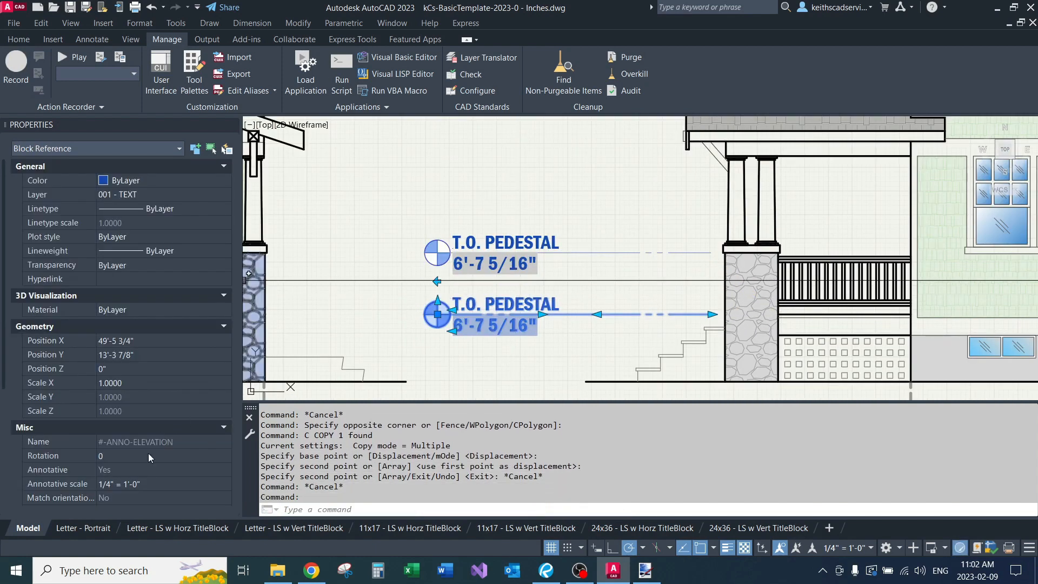
{"action": "scroll", "coordinate": [148, 448], "scroll_direction": "down", "scroll_amount": 3}
{"action": "scroll", "coordinate": [142, 462], "scroll_direction": "down", "scroll_amount": 1}
{"action": "left_click", "coordinate": [146, 484]}
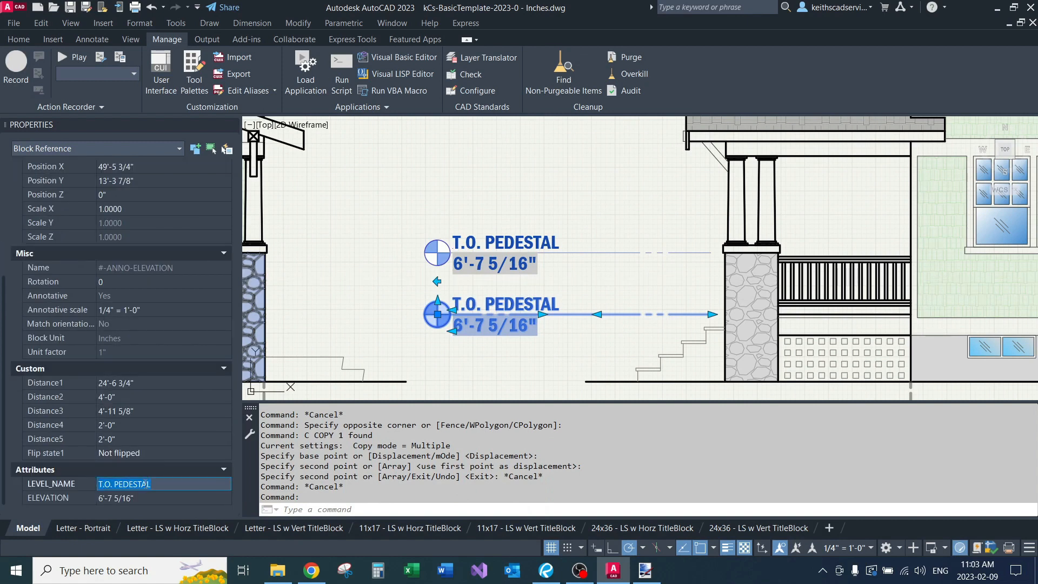
{"action": "type", "text": "LEVEL 1"}
{"action": "key", "text": "Return"}
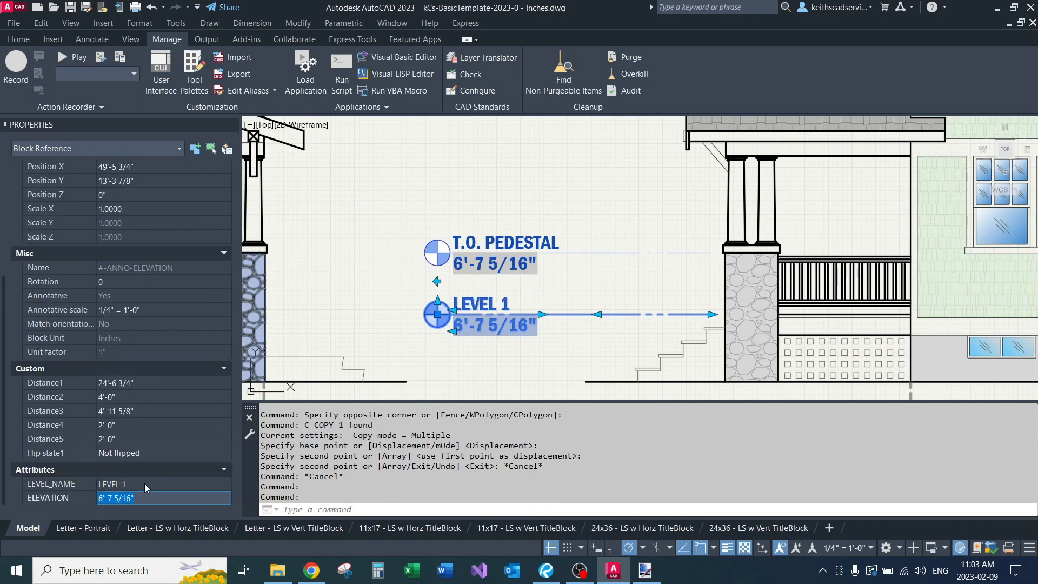
{"action": "key", "text": "Escape"}
{"action": "key", "text": "Escape"}
Copy the LEVEL 1 marker straight down to align with the top of the foundation wall.
{"action": "middle_click_drag", "start_coordinate": [583, 311], "coordinate": [587, 254]}
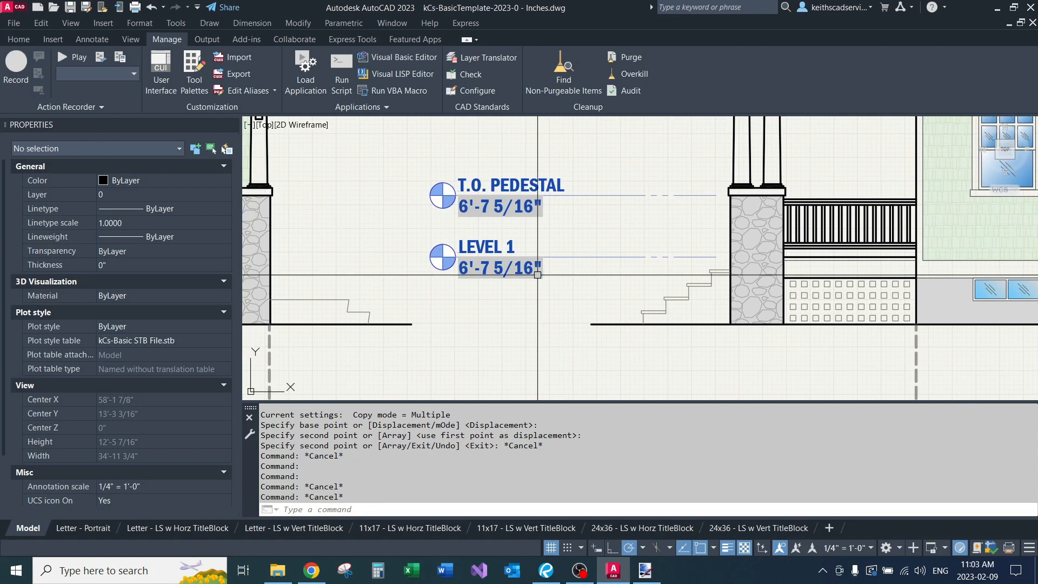
{"action": "left_click", "coordinate": [703, 258]}
{"action": "type", "text": "c"}
{"action": "key", "text": "Return"}
{"action": "left_click", "coordinate": [716, 256]}
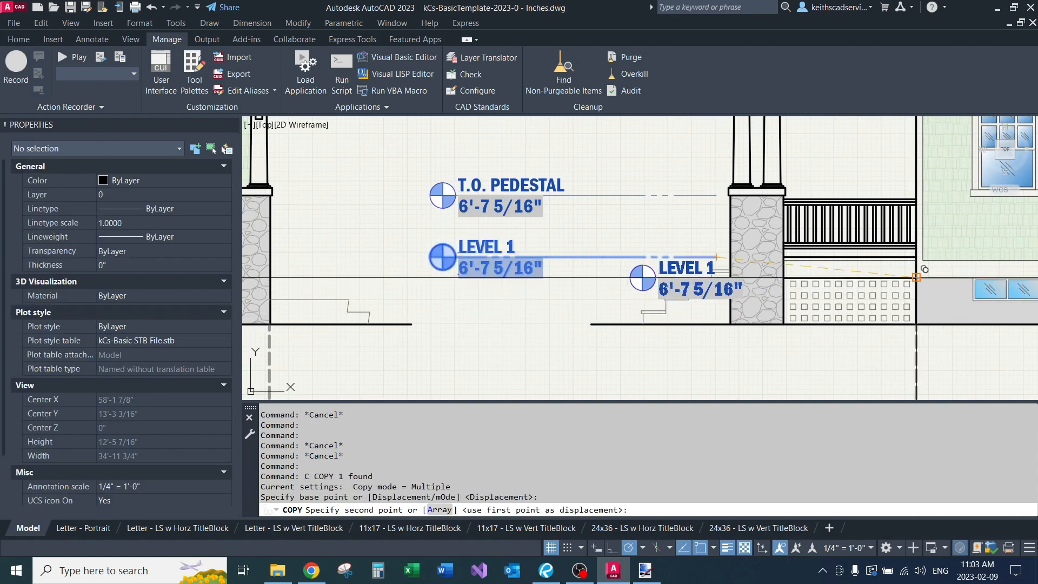
{"action": "left_click", "coordinate": [665, 277]}
{"action": "key", "text": "Escape"}
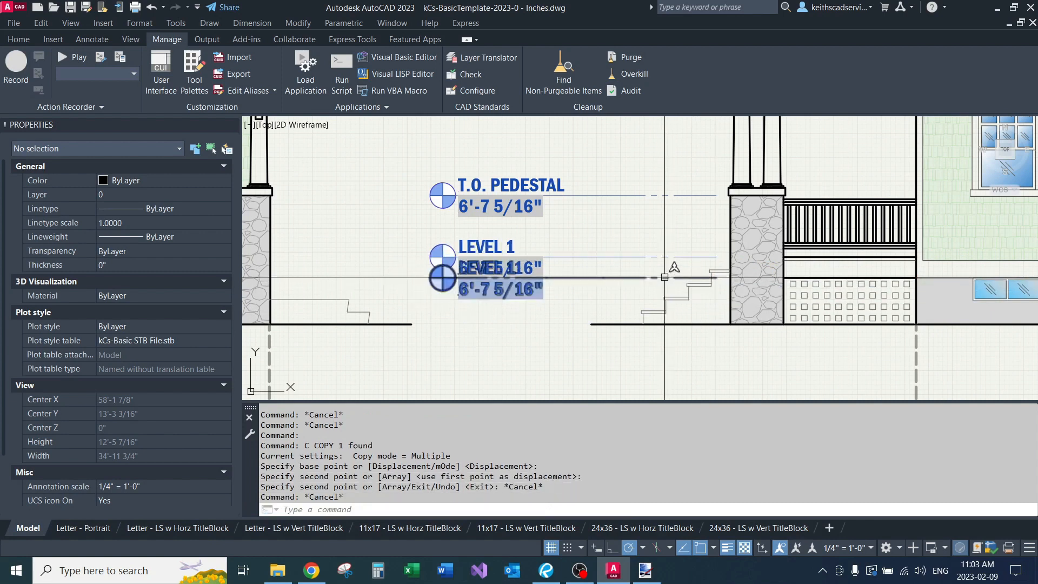
Stretch the end of the lowest marker's level line closer to the stone pier.
{"action": "left_click", "coordinate": [665, 277]}
{"action": "scroll", "coordinate": [664, 276], "scroll_direction": "up", "scroll_amount": 5}
{"action": "left_click", "coordinate": [713, 284]}
{"action": "scroll", "coordinate": [714, 283], "scroll_direction": "down", "scroll_amount": 4}
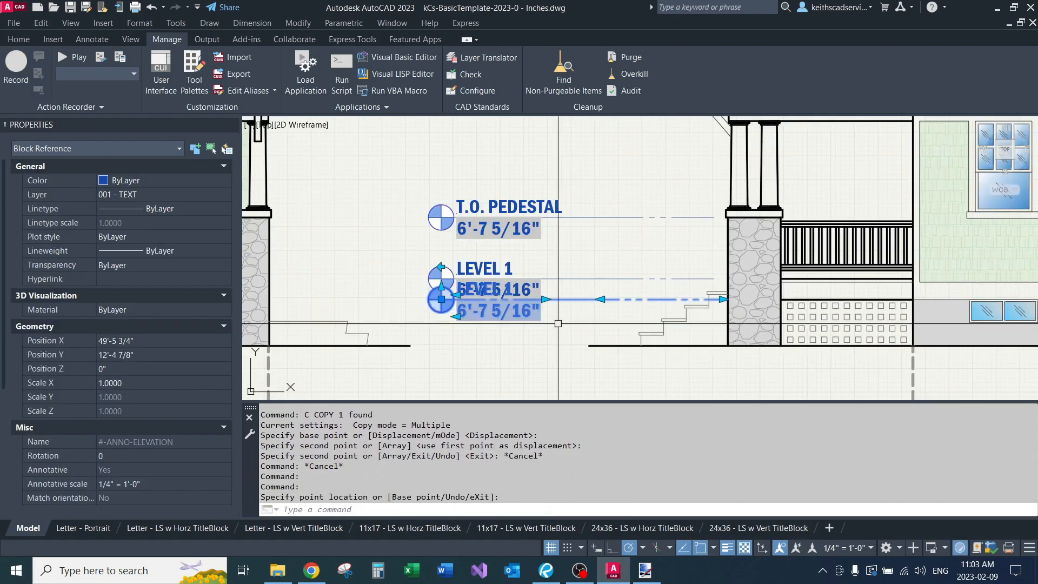
{"action": "key", "text": "Escape"}
Set the lowest marker's LEVEL_NAME attribute to T.O. CONCRETE.
{"action": "scroll", "coordinate": [160, 442], "scroll_direction": "down", "scroll_amount": 3}
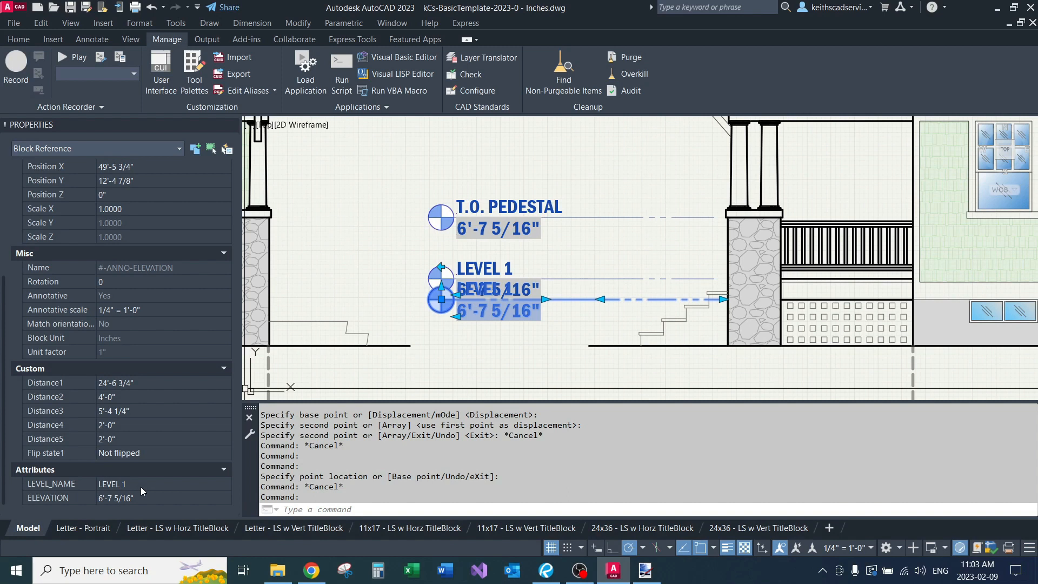
{"action": "left_click", "coordinate": [141, 486]}
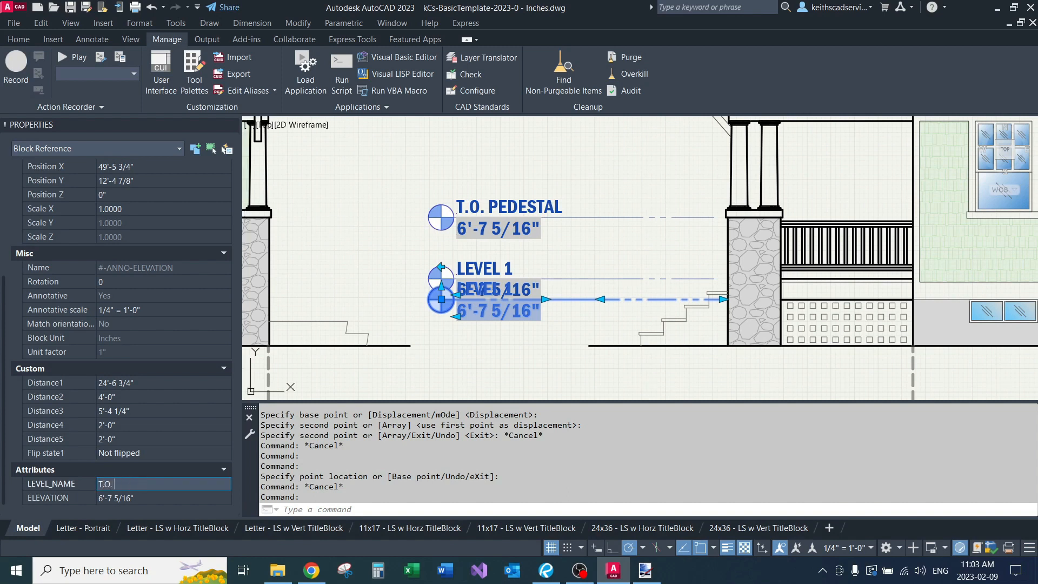
{"action": "type", "text": "T.O. CONCRETE"}
{"action": "key", "text": "Return"}
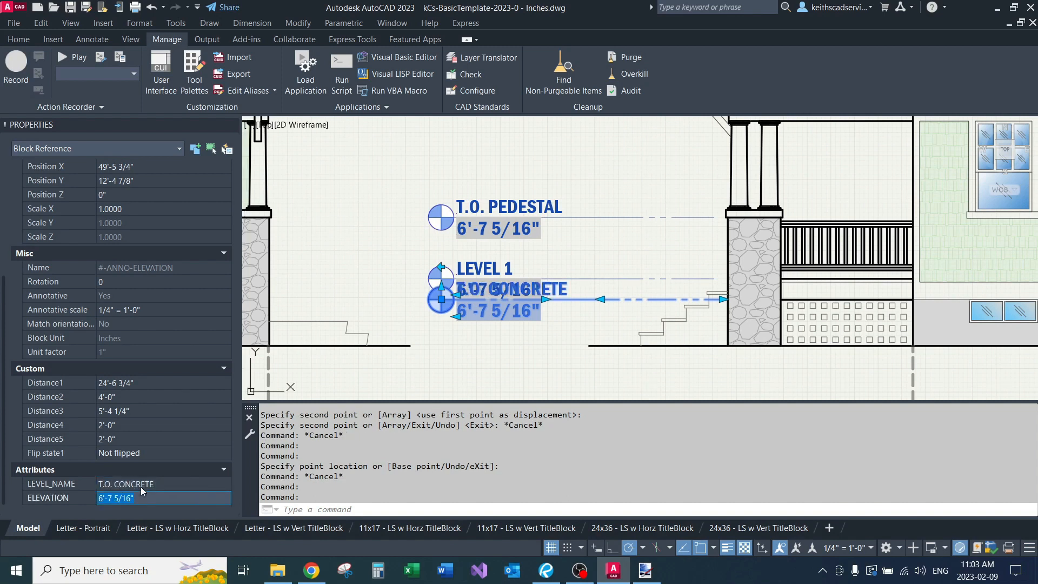
{"action": "key", "text": "Escape"}
Shift the T.O. PEDESTAL marker's bubble and text upward with its grip, keeping the far end of the level line in place.
{"action": "scroll", "coordinate": [441, 302], "scroll_direction": "up", "scroll_amount": 2}
{"action": "scroll", "coordinate": [444, 304], "scroll_direction": "up", "scroll_amount": 1}
{"action": "middle_click_drag", "start_coordinate": [443, 316], "coordinate": [457, 306]}
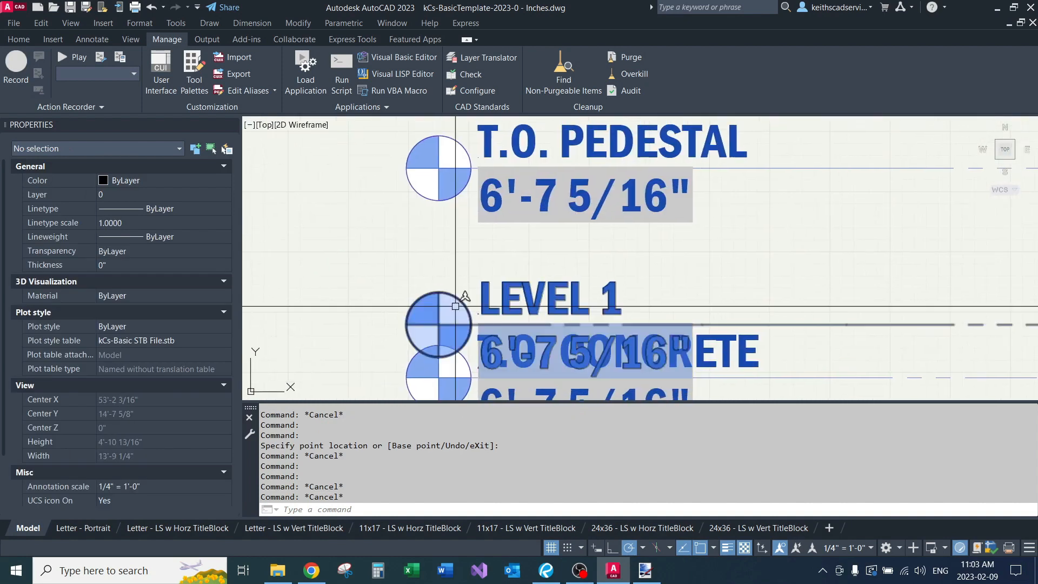
{"action": "scroll", "coordinate": [455, 306], "scroll_direction": "down", "scroll_amount": 2}
{"action": "left_click", "coordinate": [489, 271]}
{"action": "scroll", "coordinate": [466, 223], "scroll_direction": "up", "scroll_amount": 1}
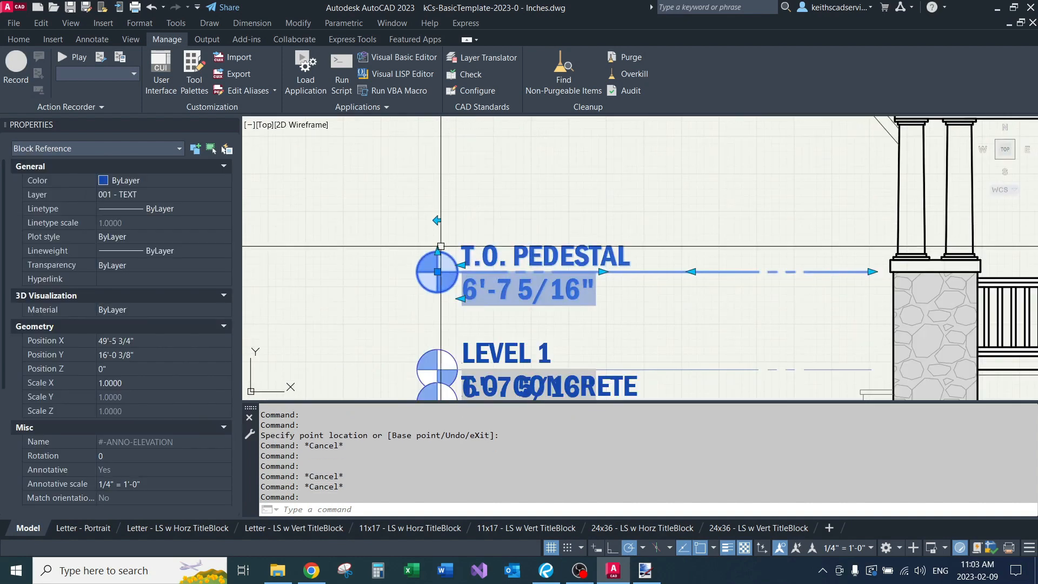
{"action": "left_click", "coordinate": [437, 272]}
{"action": "key", "text": "Escape"}
{"action": "key", "text": "Escape"}
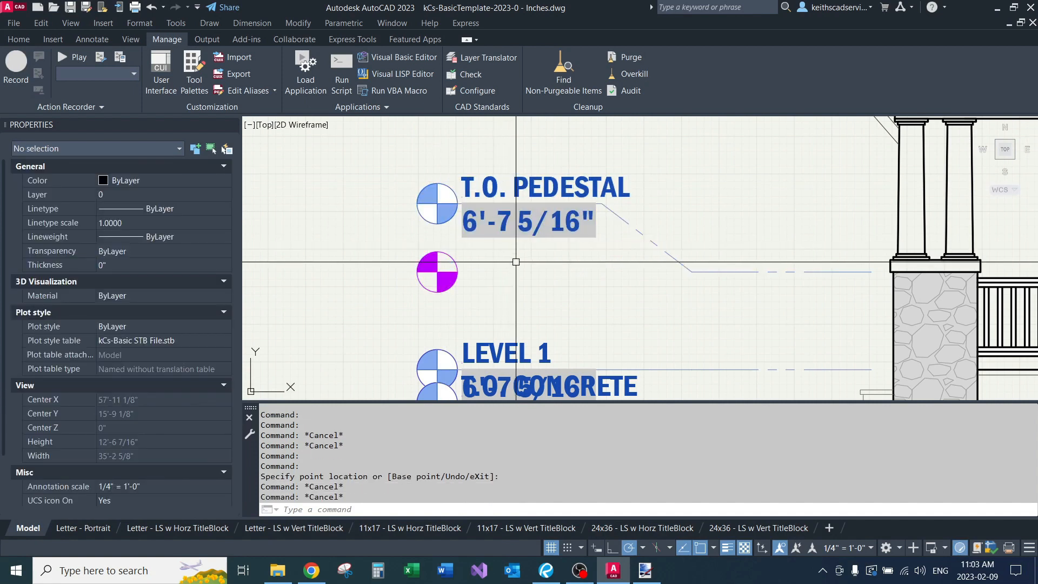
Send all hatches to the back and regenerate the model to update the elevations of the pedestal, level and concrete markers.
{"action": "middle_click_drag", "start_coordinate": [569, 327], "coordinate": [568, 237]}
{"action": "middle_click_drag", "start_coordinate": [567, 200], "coordinate": [554, 267]}
{"action": "scroll", "coordinate": [573, 263], "scroll_direction": "down", "scroll_amount": 1}
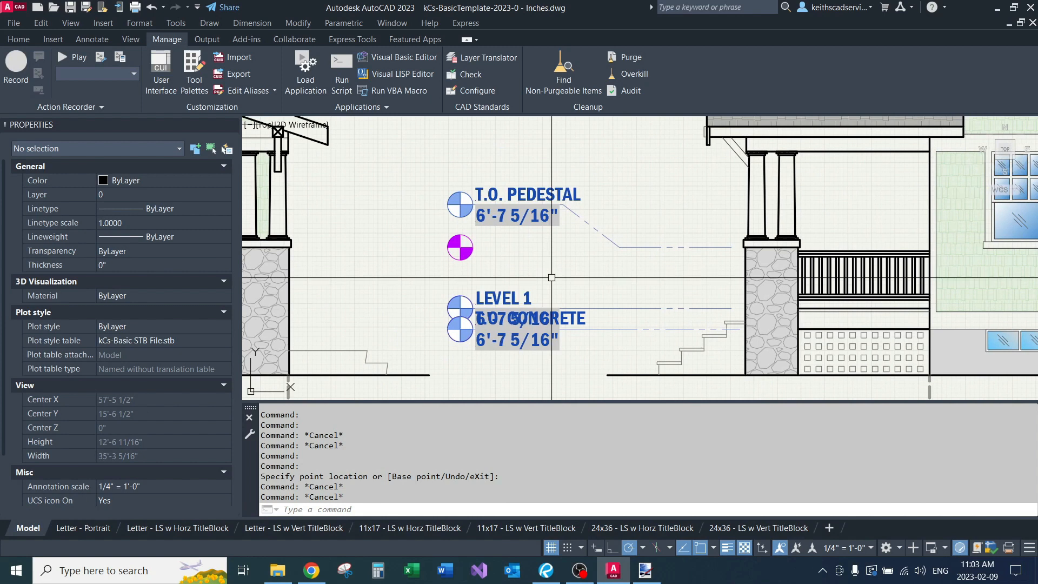
{"action": "key", "text": "ctrl+shift+r"}
{"action": "scroll", "coordinate": [551, 278], "scroll_direction": "up", "scroll_amount": 2}
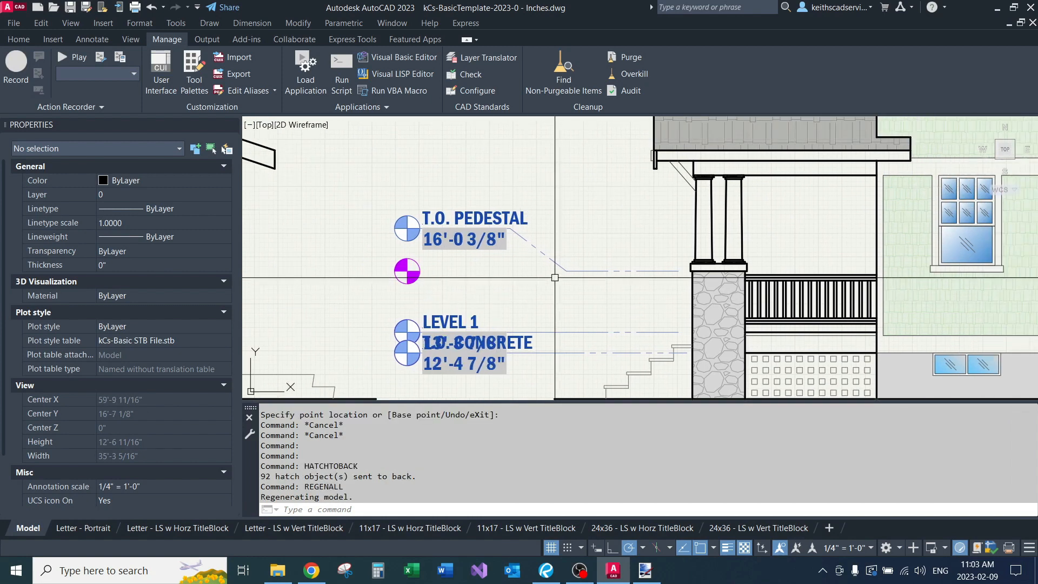
Draw a two-point multileader without text, pointing at the centre of the magenta marker below T.O. PEDESTAL.
{"action": "middle_click_drag", "start_coordinate": [557, 238], "coordinate": [561, 283]}
{"action": "middle_click_drag", "start_coordinate": [516, 328], "coordinate": [498, 240]}
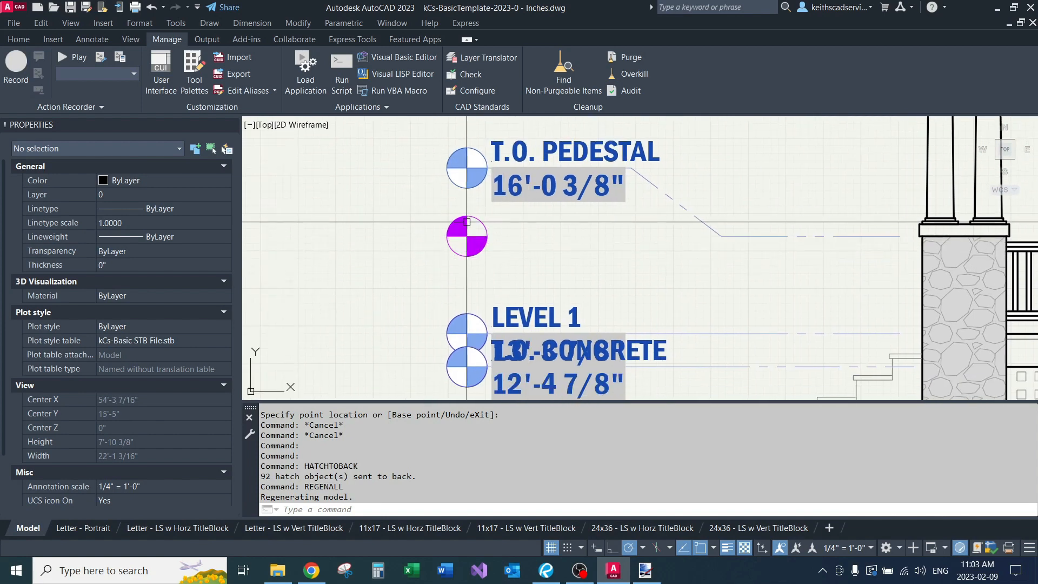
{"action": "scroll", "coordinate": [467, 221], "scroll_direction": "up", "scroll_amount": 4}
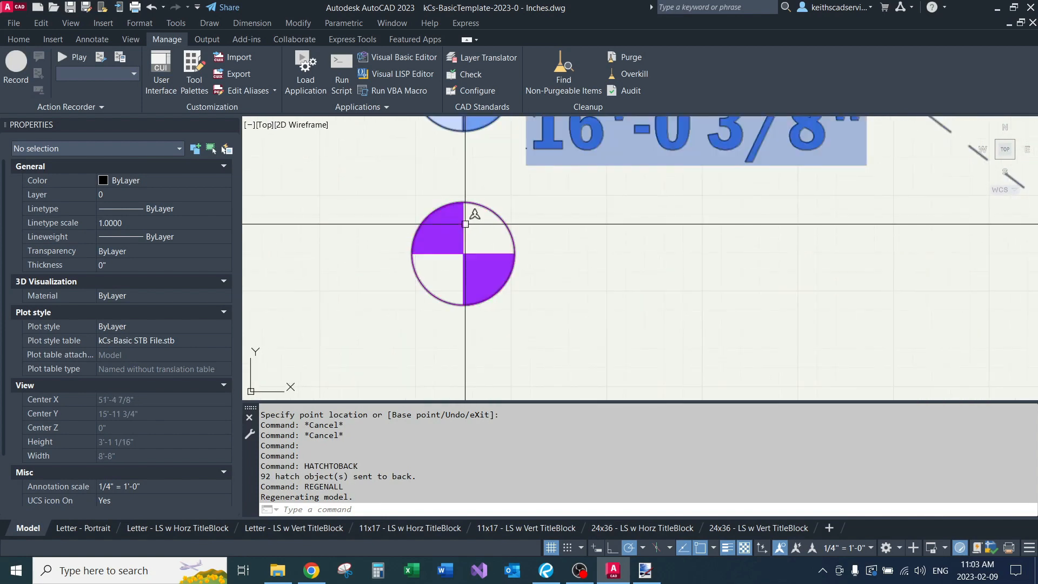
{"action": "scroll", "coordinate": [465, 223], "scroll_direction": "down", "scroll_amount": 2}
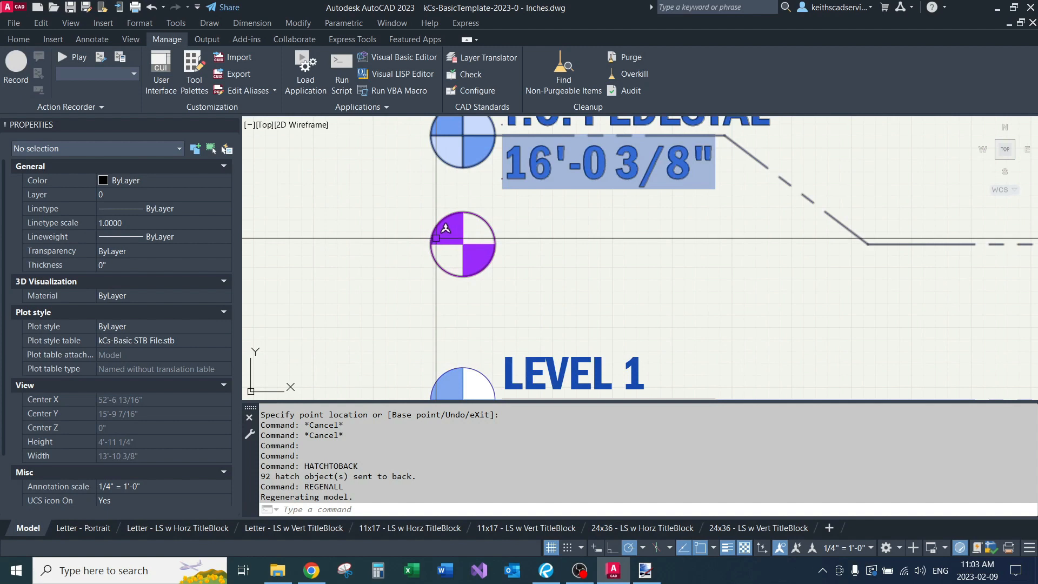
{"action": "type", "text": "`1"}
{"action": "key", "text": "Return"}
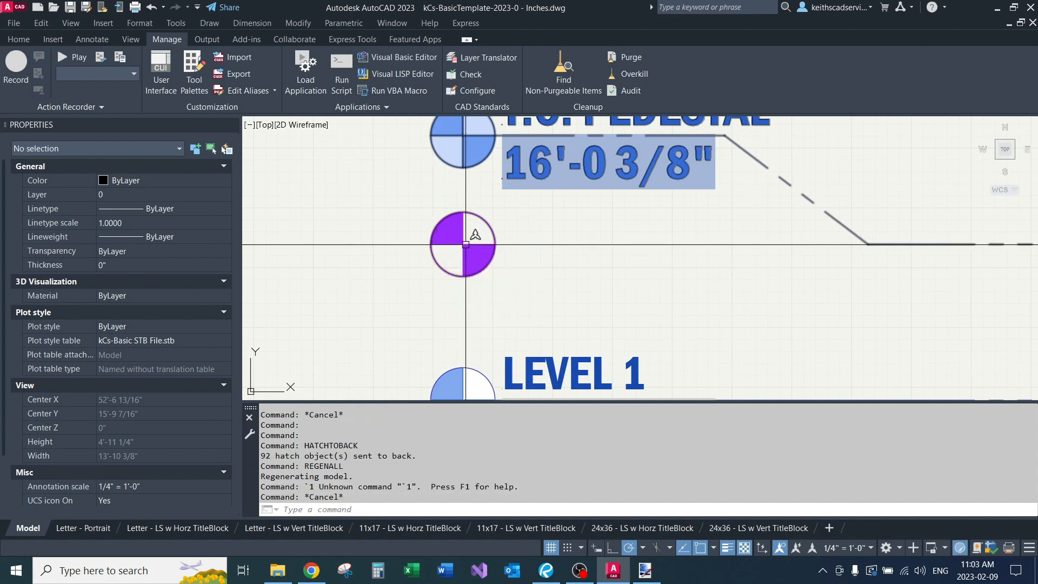
{"action": "key", "text": "Escape"}
{"action": "type", "text": "1"}
{"action": "key", "text": "Return"}
{"action": "left_click", "coordinate": [462, 245]}
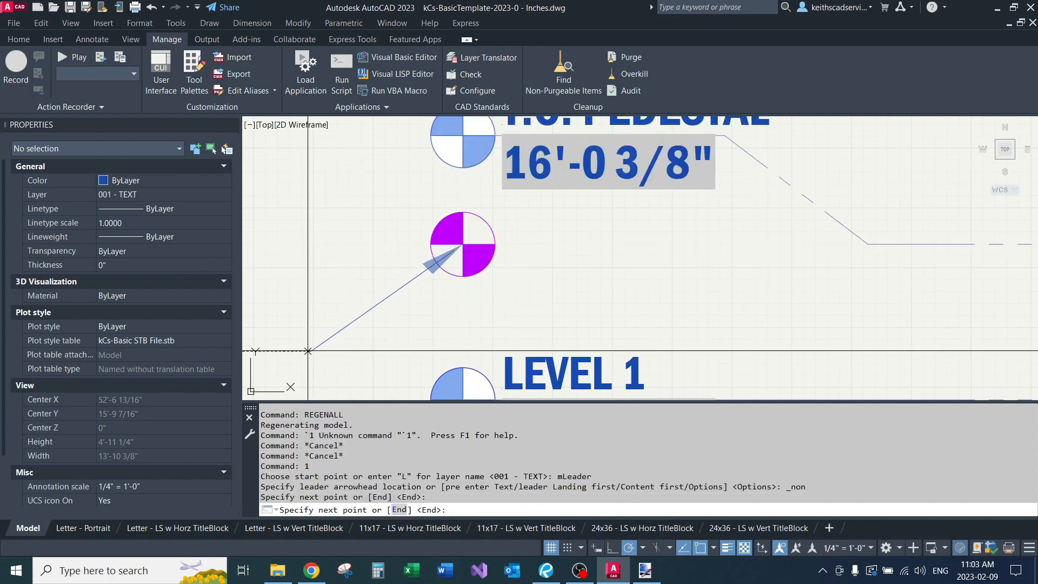
{"action": "left_click", "coordinate": [308, 351]}
{"action": "key", "text": "Return"}
{"action": "scroll", "coordinate": [510, 284], "scroll_direction": "down", "scroll_amount": 2}
Copy the jogged T.O. PEDESTAL level marker straight up by about 4'-6".
{"action": "scroll", "coordinate": [497, 241], "scroll_direction": "up", "scroll_amount": 2}
{"action": "scroll", "coordinate": [503, 241], "scroll_direction": "down", "scroll_amount": 2}
{"action": "mouse_move", "coordinate": [566, 184]}
{"action": "middle_mouse_down"}
{"action": "mouse_move", "coordinate": [527, 229]}
{"action": "mouse_move", "coordinate": [554, 281]}
{"action": "middle_mouse_up"}
{"action": "left_click", "coordinate": [554, 281]}
{"action": "scroll", "coordinate": [572, 255], "scroll_direction": "down", "scroll_amount": 2}
{"action": "type", "text": "c"}
{"action": "key", "text": "space"}
{"action": "left_click", "coordinate": [537, 225]}
{"action": "left_click", "coordinate": [538, 162]}
{"action": "key", "text": "space"}
Set the upper copy's LEVEL_NAME to TEST, and rerun the hatch-to-back and regenerate-all commands to refresh its elevation.
{"action": "left_click", "coordinate": [520, 197]}
{"action": "scroll", "coordinate": [143, 467], "scroll_direction": "down", "scroll_amount": 4}
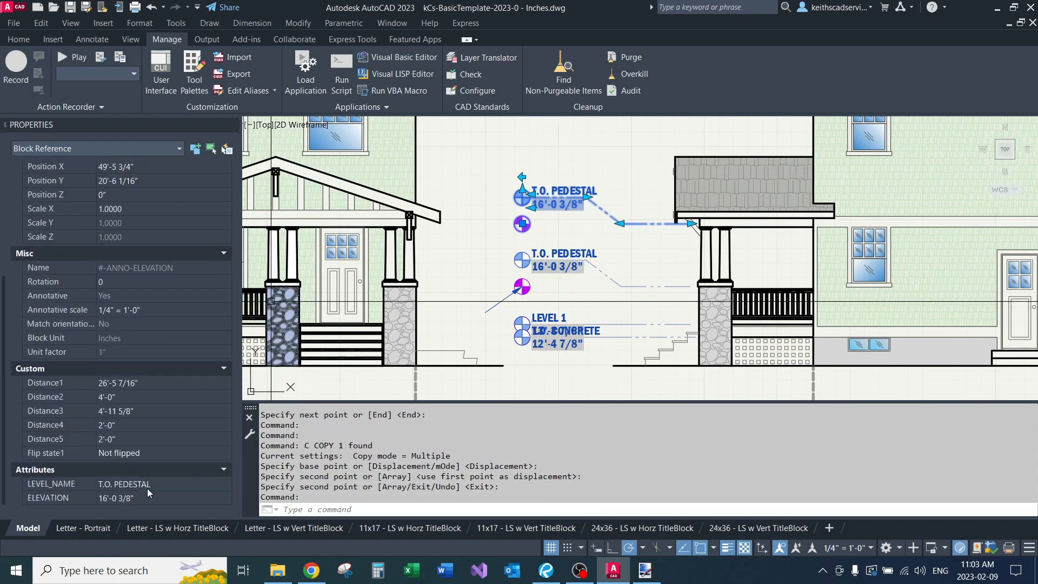
{"action": "left_click", "coordinate": [148, 488]}
{"action": "left_click", "coordinate": [147, 492]}
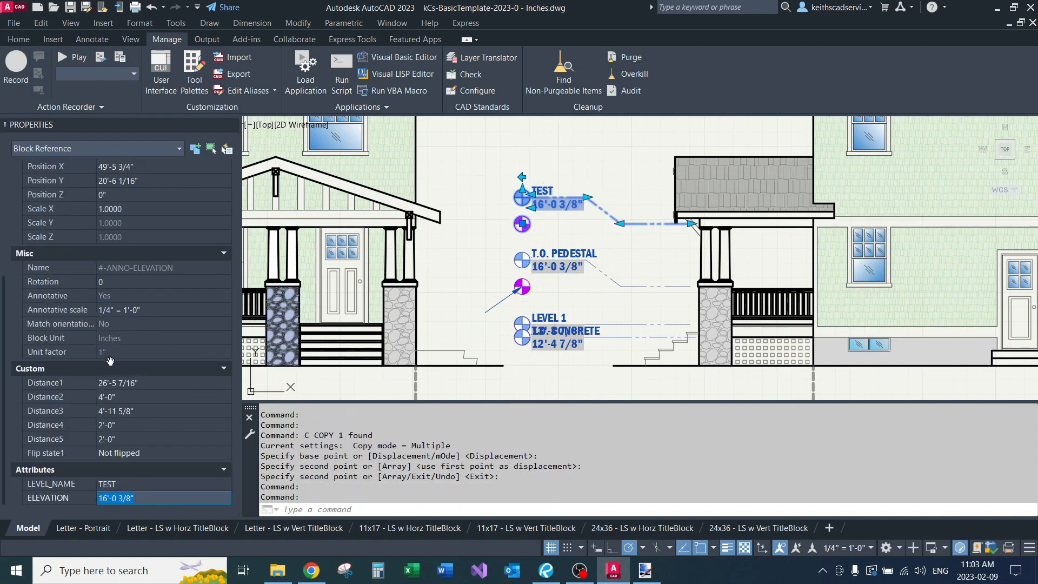
{"action": "key", "text": "Escape"}
{"action": "key", "text": "Escape"}
{"action": "scroll", "coordinate": [535, 211], "scroll_direction": "up", "scroll_amount": 4}
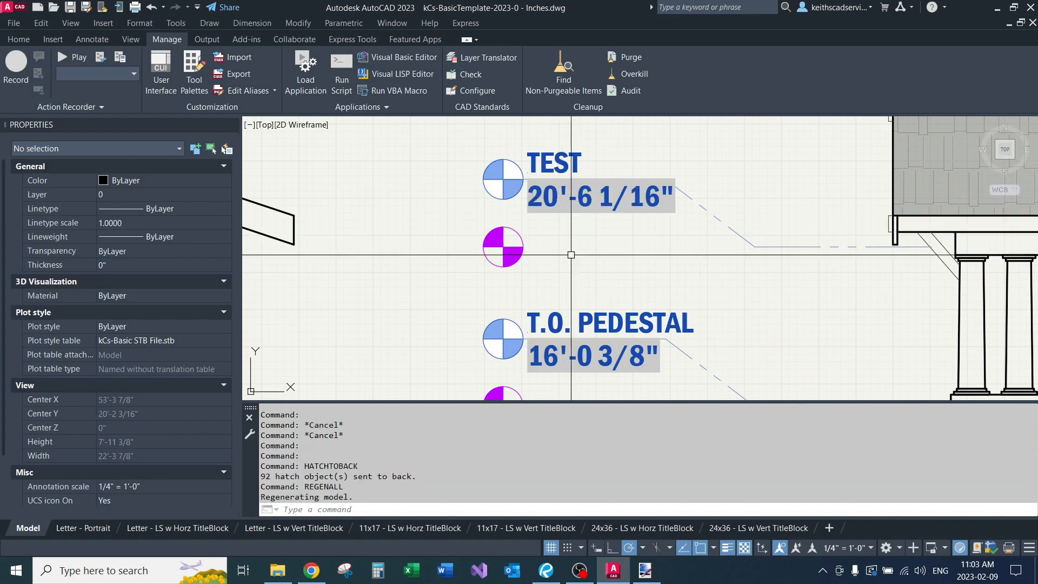
Lower the TEST level marker's blue bubble and text closer to its magenta insertion marker.
{"action": "left_click", "coordinate": [503, 159]}
{"action": "left_click", "coordinate": [503, 159]}
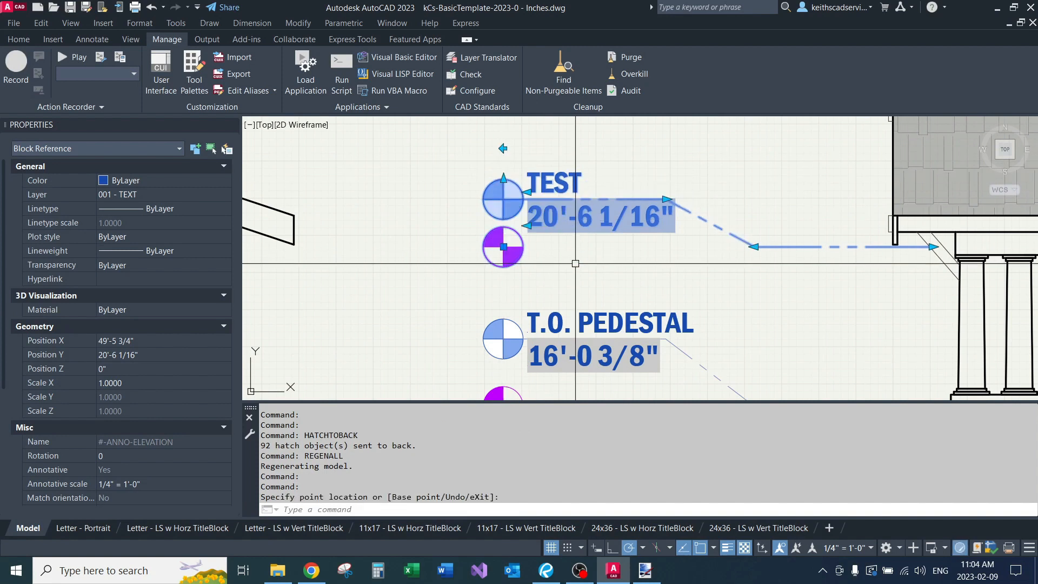
{"action": "key", "text": "Escape"}
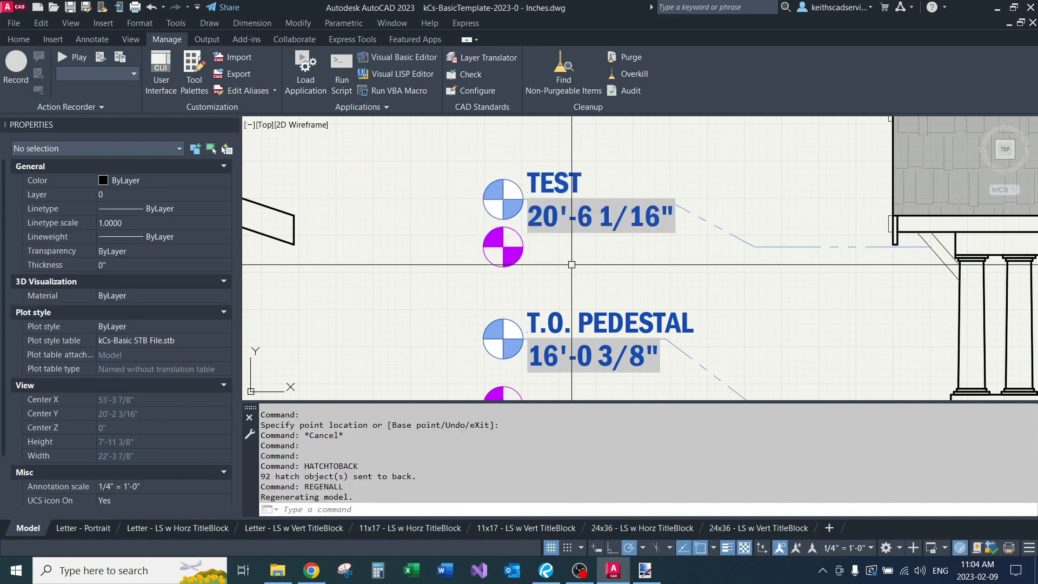
{"action": "left_click", "coordinate": [521, 255]}
{"action": "scroll", "coordinate": [521, 254], "scroll_direction": "up", "scroll_amount": 3}
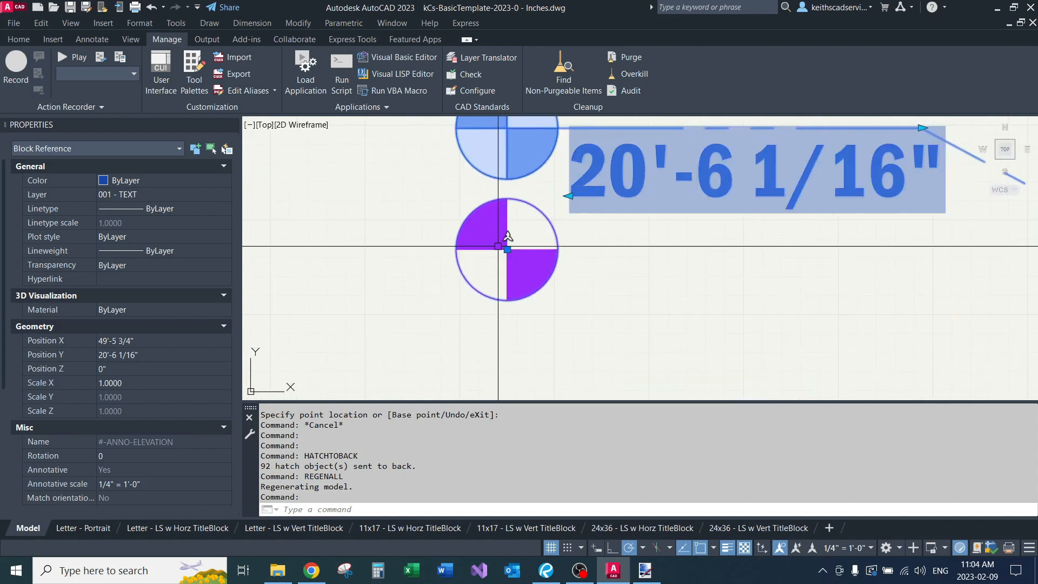
{"action": "key", "text": "Escape"}
{"action": "key", "text": "Escape"}
{"action": "scroll", "coordinate": [498, 246], "scroll_direction": "down", "scroll_amount": 3}
Move the TEST level marker straight up by about 7 inches, and rerun the hatch-to-back and regenerate-all commands.
{"action": "left_click", "coordinate": [529, 234]}
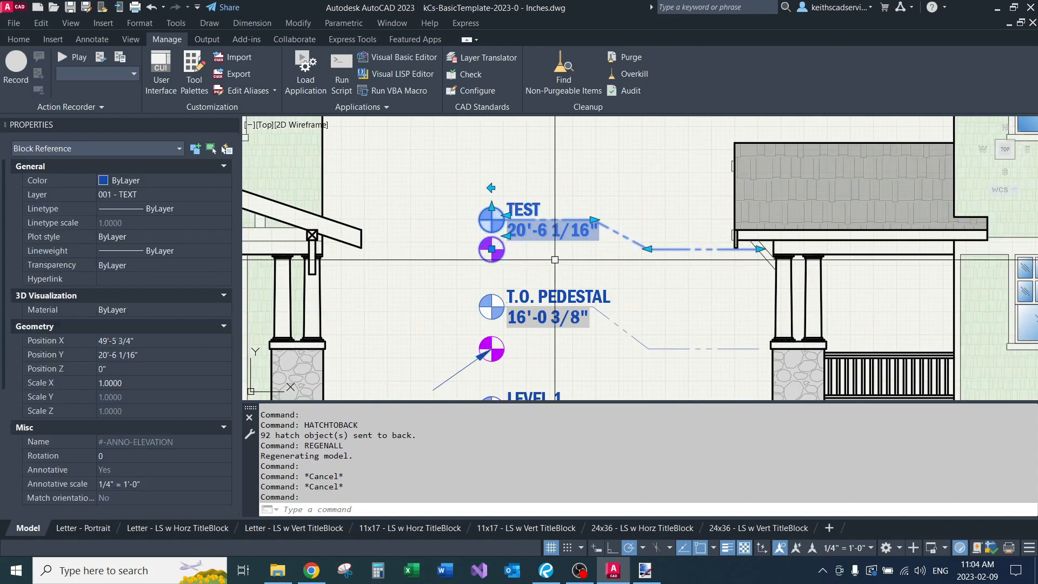
{"action": "left_click", "coordinate": [492, 249]}
{"action": "left_click", "coordinate": [492, 237]}
{"action": "key", "text": "Escape"}
{"action": "key", "text": "Escape"}
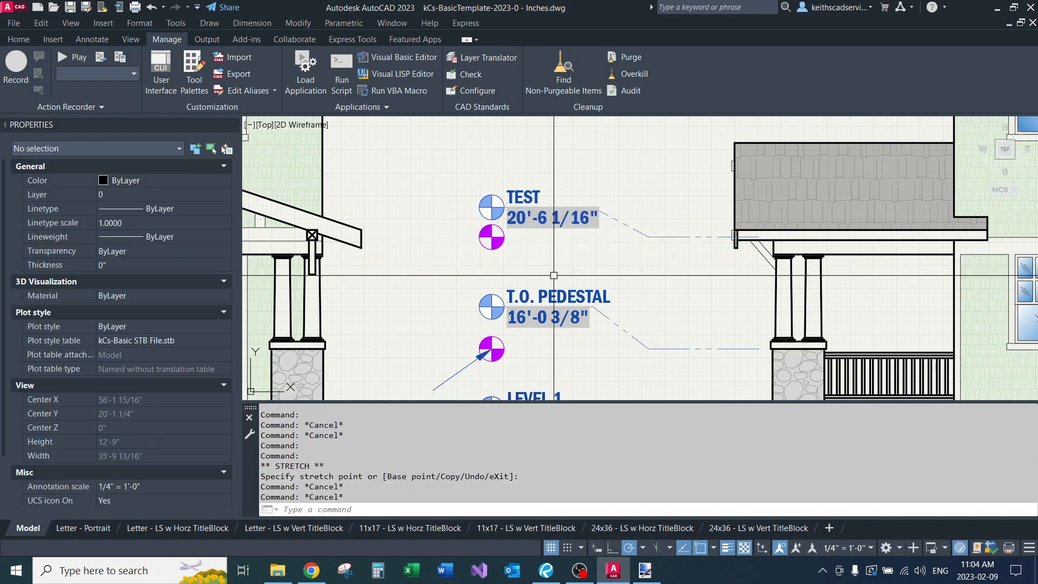
{"action": "key", "text": "ctrl+r"}
{"action": "scroll", "coordinate": [543, 217], "scroll_direction": "down", "scroll_amount": 4}
{"action": "middle_click_drag", "start_coordinate": [529, 181], "coordinate": [531, 231]}
{"action": "left_click", "coordinate": [519, 174]}
{"action": "left_click", "coordinate": [769, 339]}
{"action": "type", "text": "c"}
{"action": "key", "text": "space"}
{"action": "left_click", "coordinate": [757, 282]}
{"action": "scroll", "coordinate": [712, 272], "scroll_direction": "down", "scroll_amount": 2}
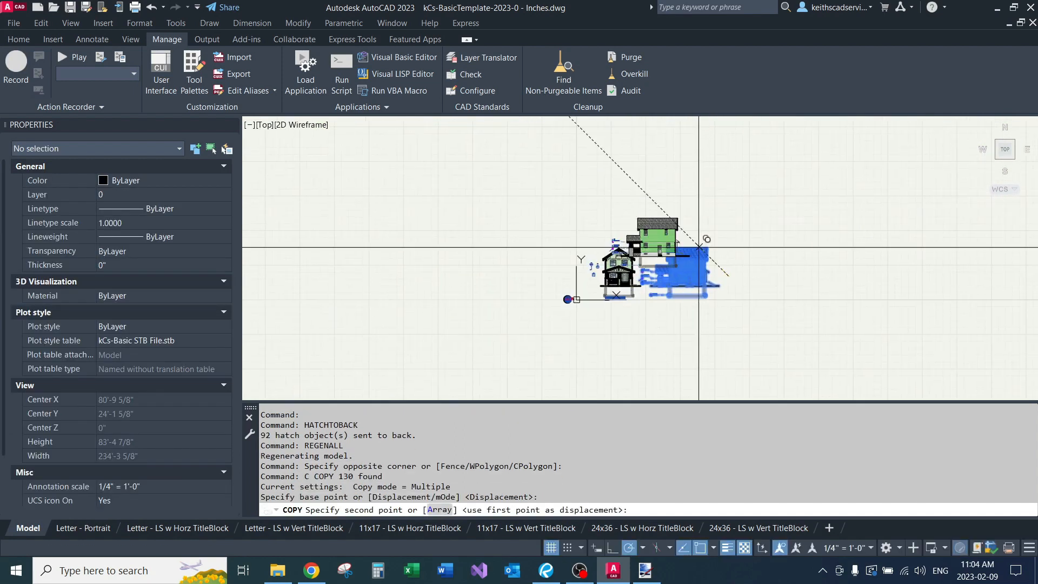
{"action": "scroll", "coordinate": [676, 286], "scroll_direction": "up", "scroll_amount": 4}
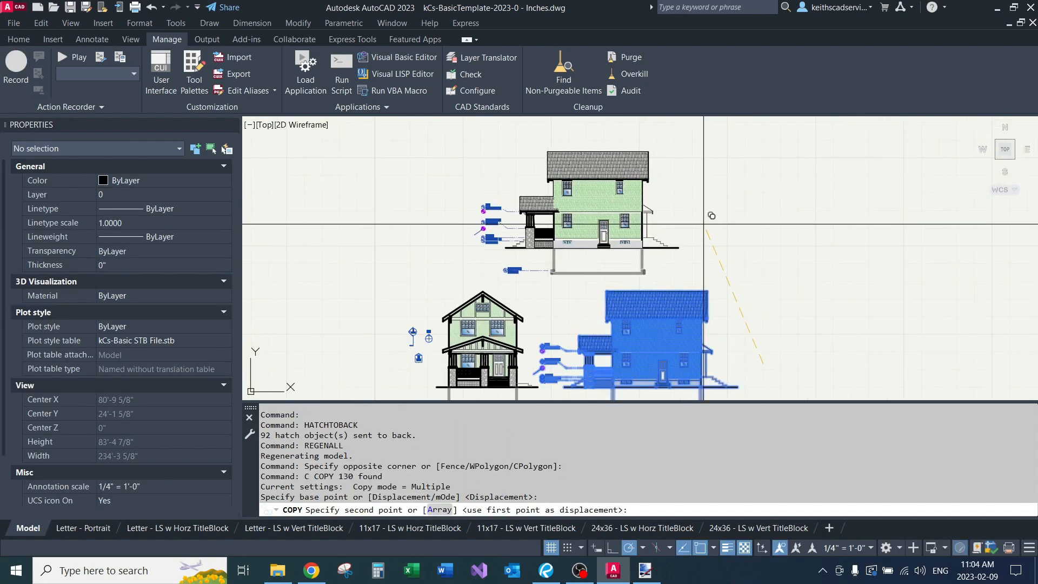
{"action": "key", "text": "Escape"}
{"action": "scroll", "coordinate": [589, 268], "scroll_direction": "up", "scroll_amount": 3}
{"action": "scroll", "coordinate": [590, 267], "scroll_direction": "down", "scroll_amount": 3}
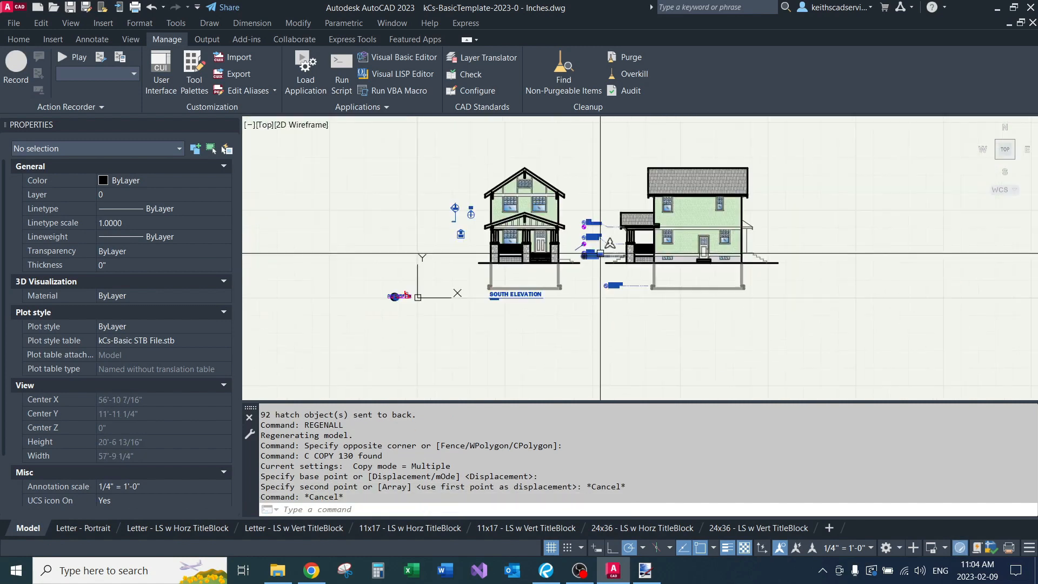
Override the TEST level marker's ELEVATION attribute with the fixed value 20'-0".
{"action": "scroll", "coordinate": [589, 268], "scroll_direction": "up", "scroll_amount": 5}
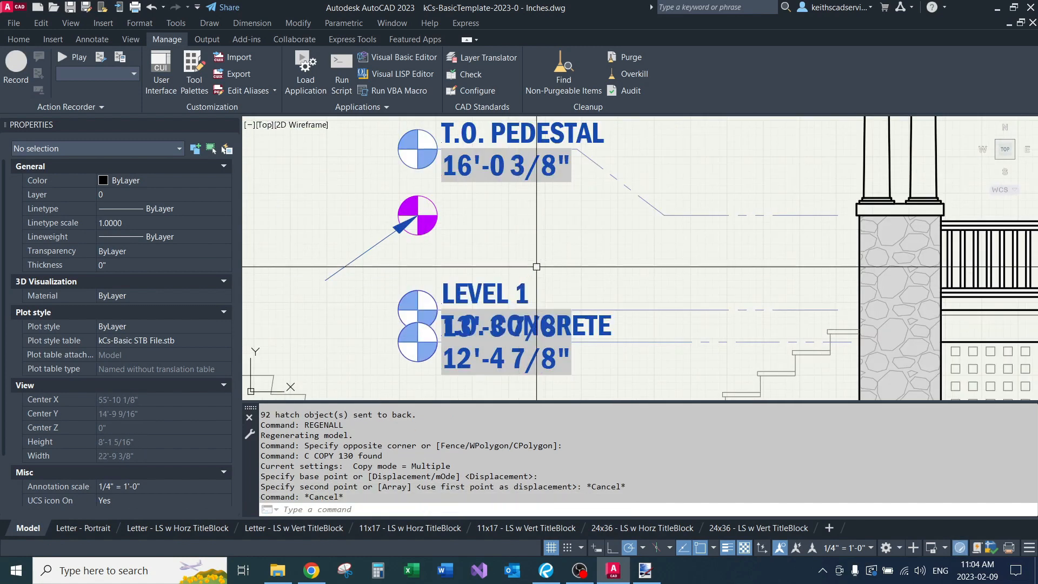
{"action": "scroll", "coordinate": [537, 267], "scroll_direction": "down", "scroll_amount": 4}
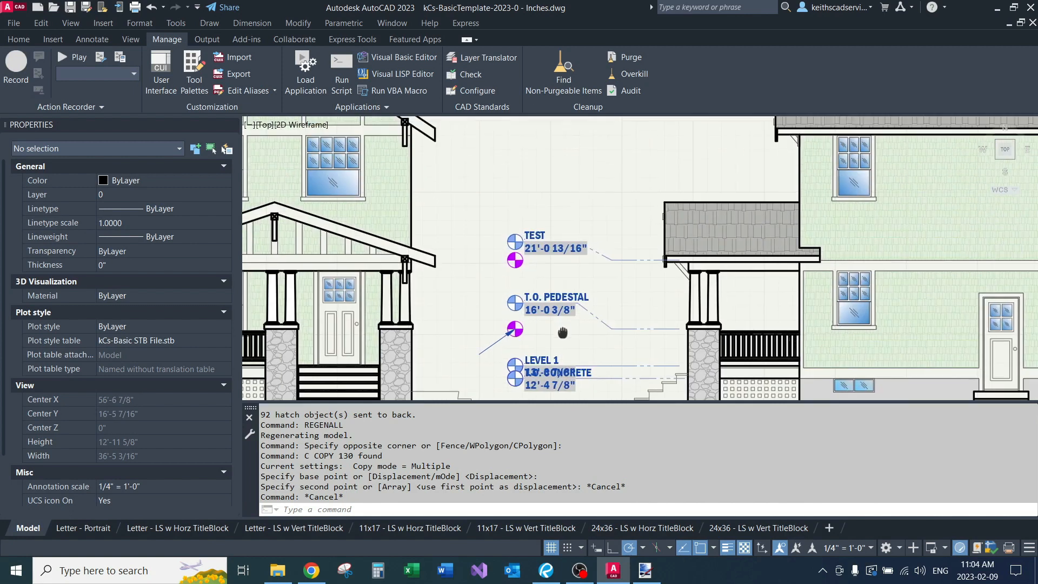
{"action": "left_click", "coordinate": [562, 259]}
{"action": "scroll", "coordinate": [184, 437], "scroll_direction": "down", "scroll_amount": 3}
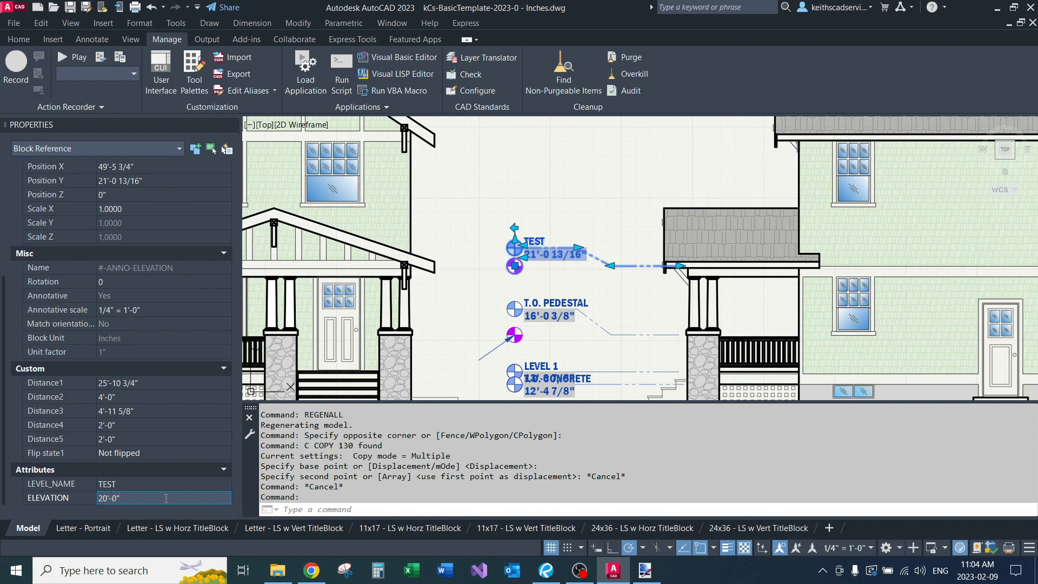
{"action": "key", "text": "Return"}
{"action": "scroll", "coordinate": [529, 268], "scroll_direction": "up", "scroll_amount": 1}
{"action": "middle_click_drag", "start_coordinate": [560, 285], "coordinate": [557, 250]}
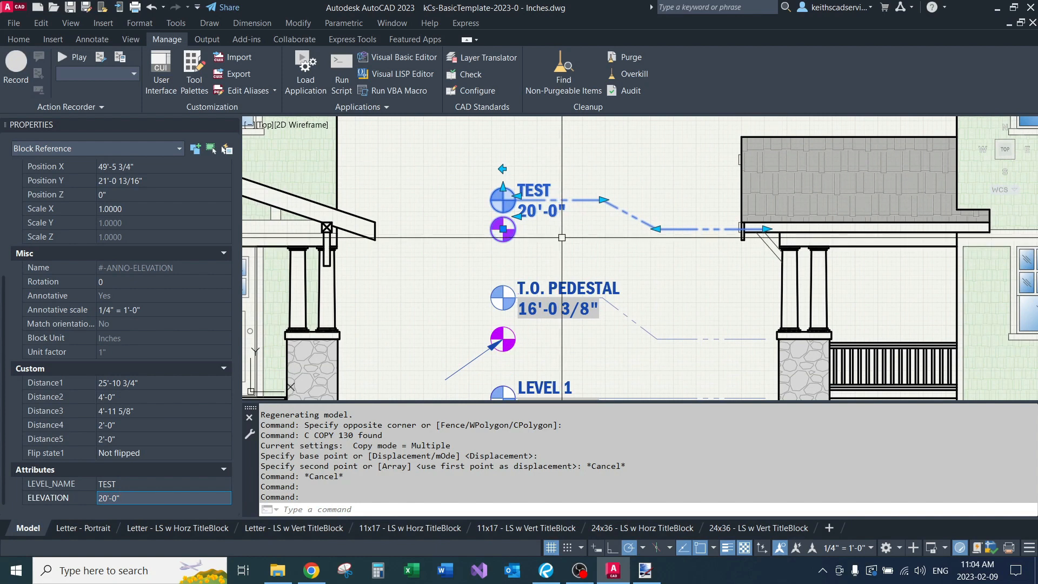
{"action": "key", "text": "Escape"}
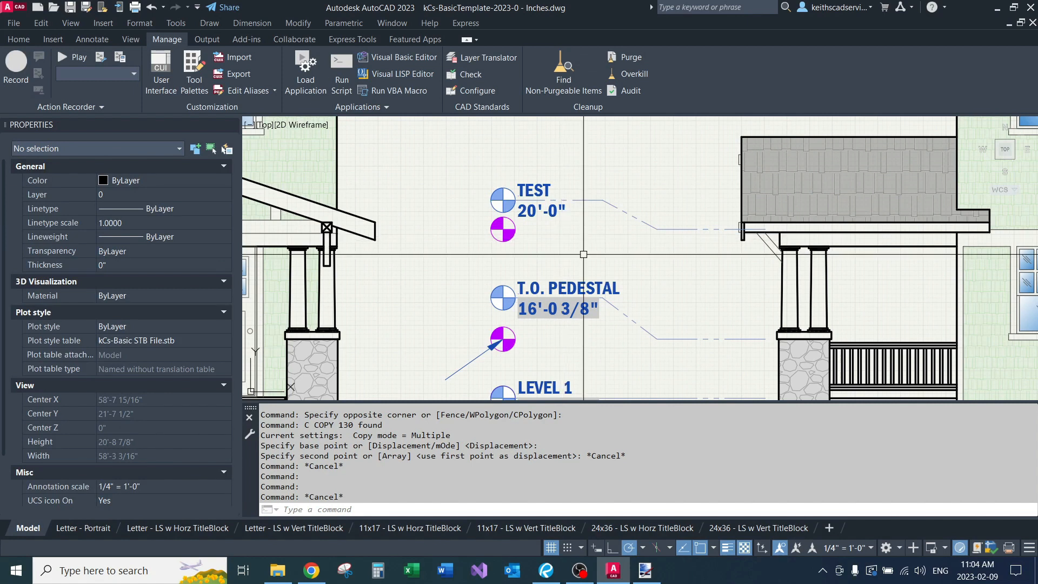
Erase the leader pointing at the magenta marker below T.O. PEDESTAL.
{"action": "scroll", "coordinate": [563, 239], "scroll_direction": "down", "scroll_amount": 2}
{"action": "middle_click_drag", "start_coordinate": [556, 252], "coordinate": [564, 211]}
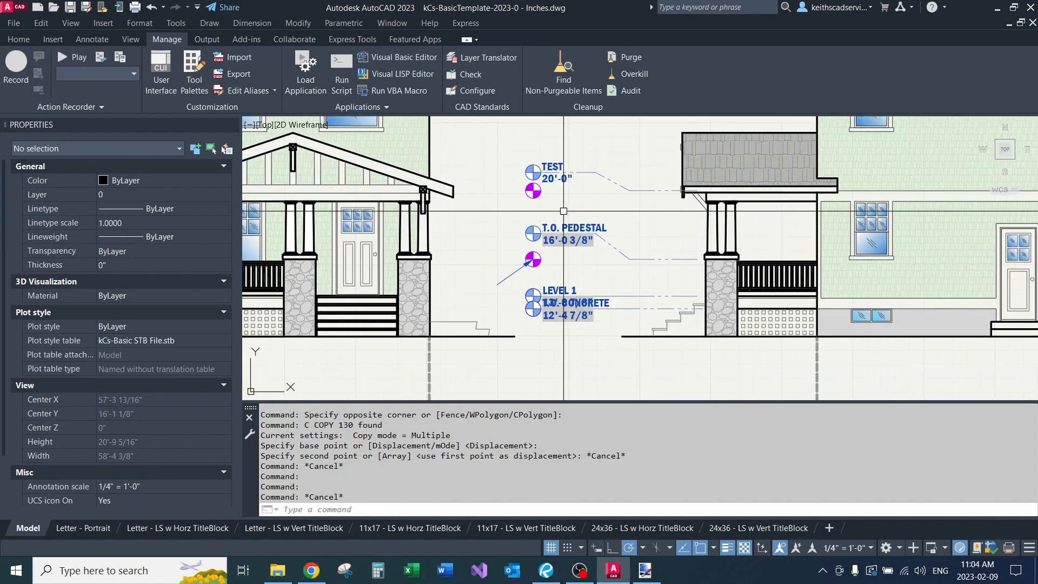
{"action": "scroll", "coordinate": [551, 267], "scroll_direction": "up", "scroll_amount": 2}
{"action": "left_click", "coordinate": [571, 262]}
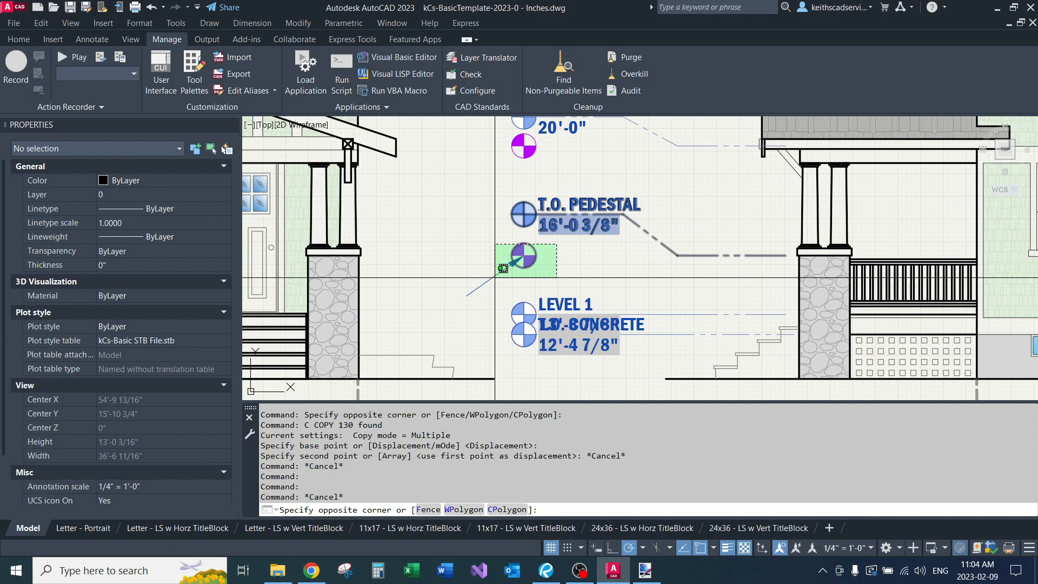
{"action": "left_click", "coordinate": [503, 284]}
{"action": "left_click", "coordinate": [495, 262]}
{"action": "type", "text": "e"}
{"action": "key", "text": "space"}
Raise the LEVEL 1 marker's bubble and text above its magenta insertion marker so they clear the T.O. CONCRETE text.
{"action": "left_click", "coordinate": [520, 312]}
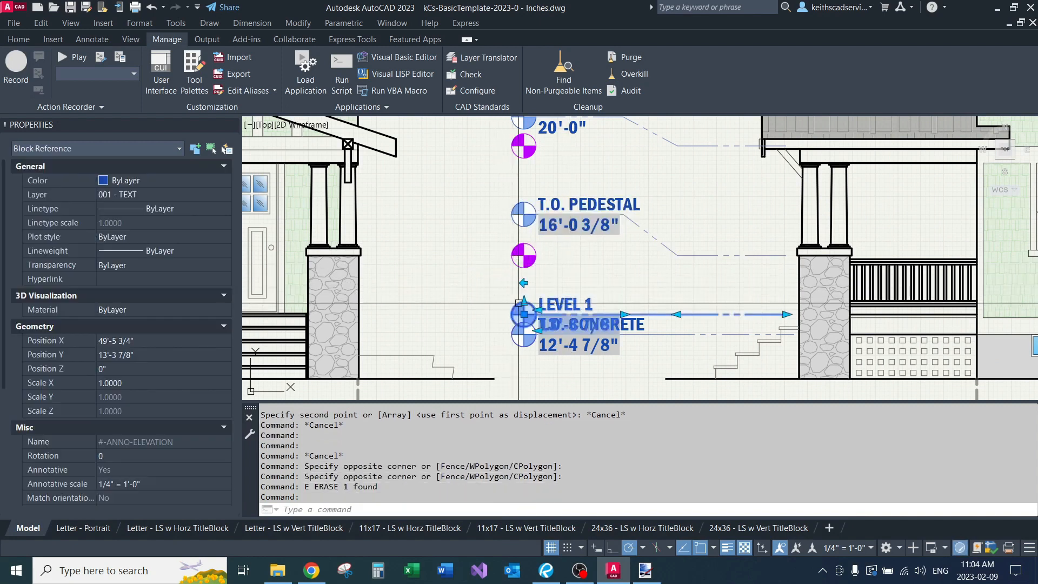
{"action": "scroll", "coordinate": [535, 308], "scroll_direction": "up", "scroll_amount": 2}
{"action": "left_click", "coordinate": [506, 293]}
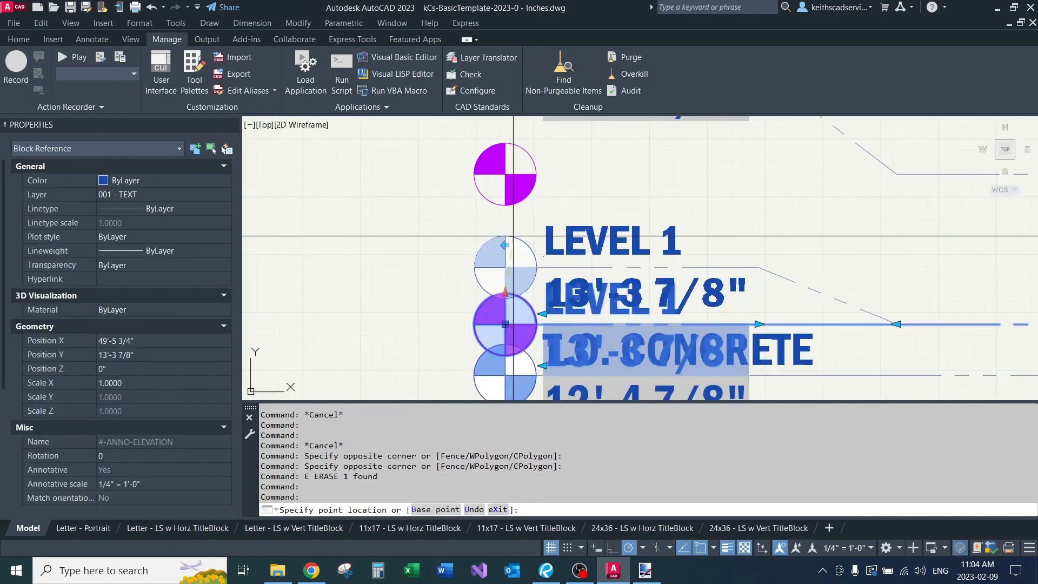
{"action": "left_click", "coordinate": [505, 236]}
{"action": "scroll", "coordinate": [586, 243], "scroll_direction": "down", "scroll_amount": 3}
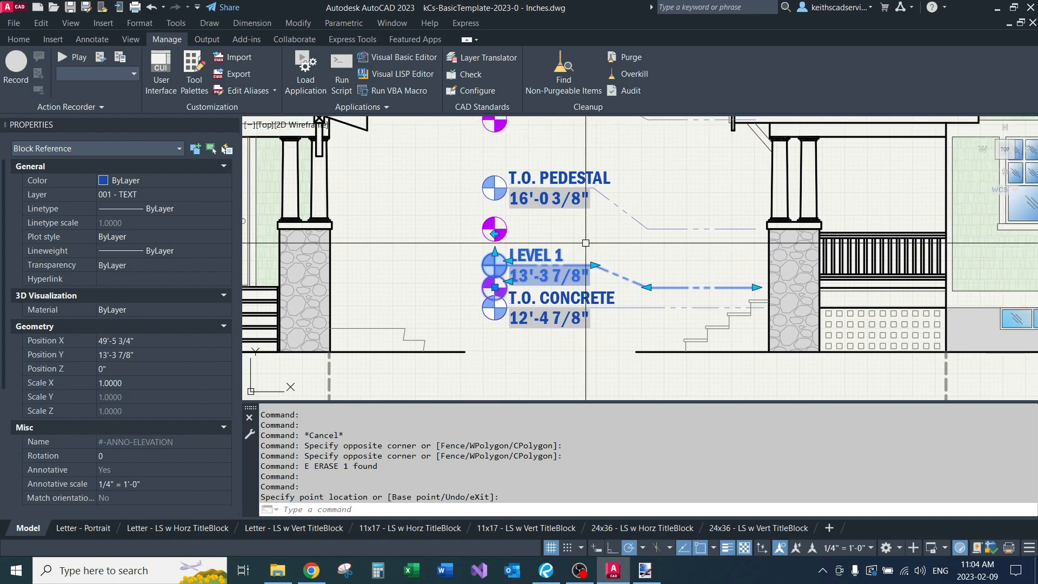
{"action": "key", "text": "Escape"}
{"action": "key", "text": "Escape"}
{"action": "left_click", "coordinate": [595, 307]}
{"action": "key", "text": "Escape"}
{"action": "key", "text": "Escape"}
{"action": "key", "text": "Escape"}
Raise the LEVEL 1 marker's bubble and text by about another 2 inches.
{"action": "left_click", "coordinate": [597, 265]}
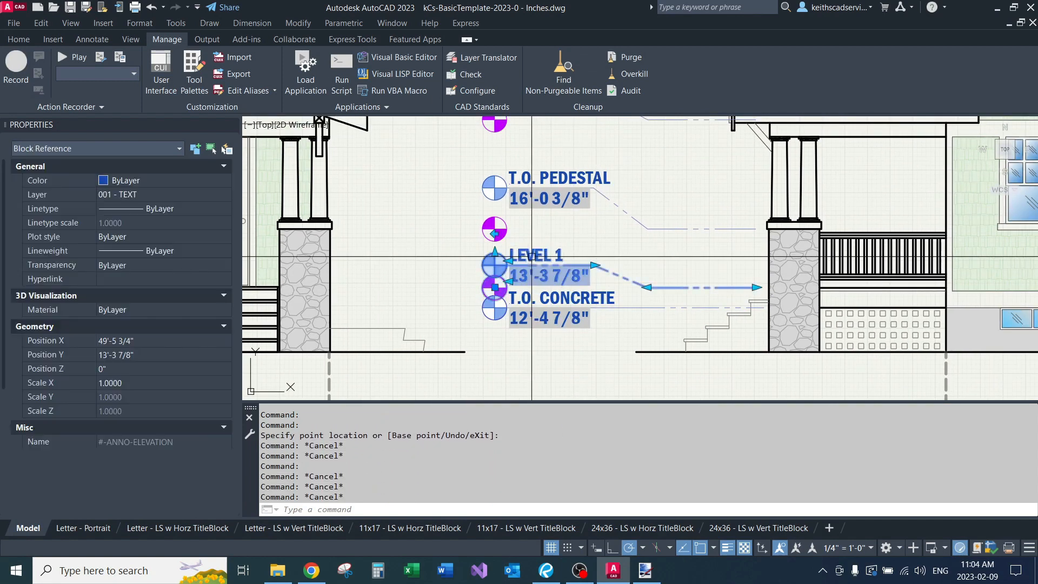
{"action": "scroll", "coordinate": [490, 255], "scroll_direction": "up", "scroll_amount": 4}
{"action": "left_click", "coordinate": [493, 252]}
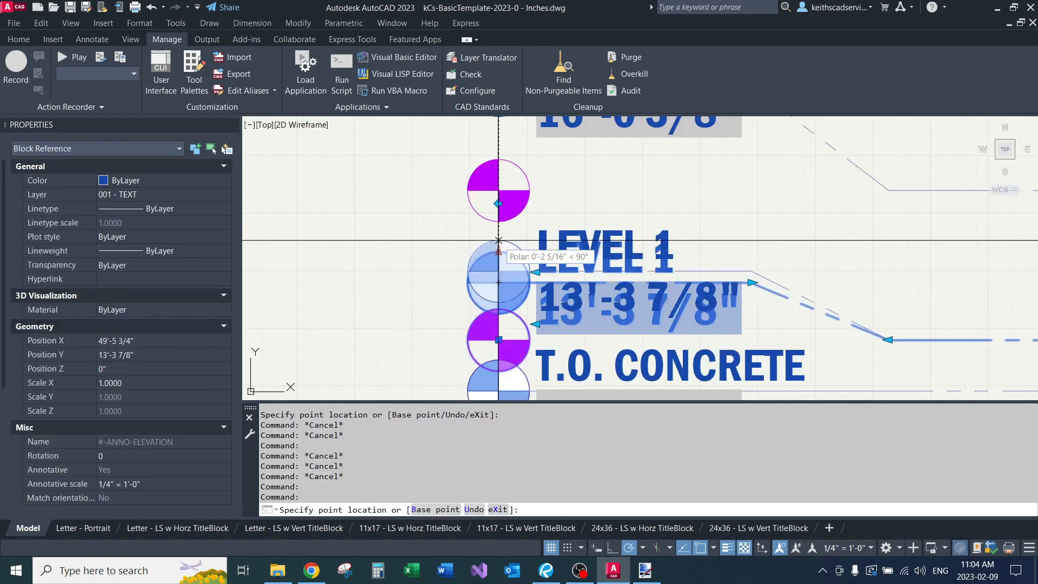
{"action": "key", "text": "Escape"}
{"action": "key", "text": "Escape"}
Lower the T.O. PEDESTAL marker's bubble and text closer to its magenta insertion marker.
{"action": "scroll", "coordinate": [578, 212], "scroll_direction": "down", "scroll_amount": 5}
{"action": "middle_click_drag", "start_coordinate": [578, 212], "coordinate": [551, 247]}
{"action": "scroll", "coordinate": [565, 236], "scroll_direction": "up", "scroll_amount": 2}
{"action": "left_click", "coordinate": [553, 238]}
{"action": "left_click", "coordinate": [549, 218]}
{"action": "scroll", "coordinate": [499, 193], "scroll_direction": "up", "scroll_amount": 2}
{"action": "scroll", "coordinate": [500, 193], "scroll_direction": "up", "scroll_amount": 2}
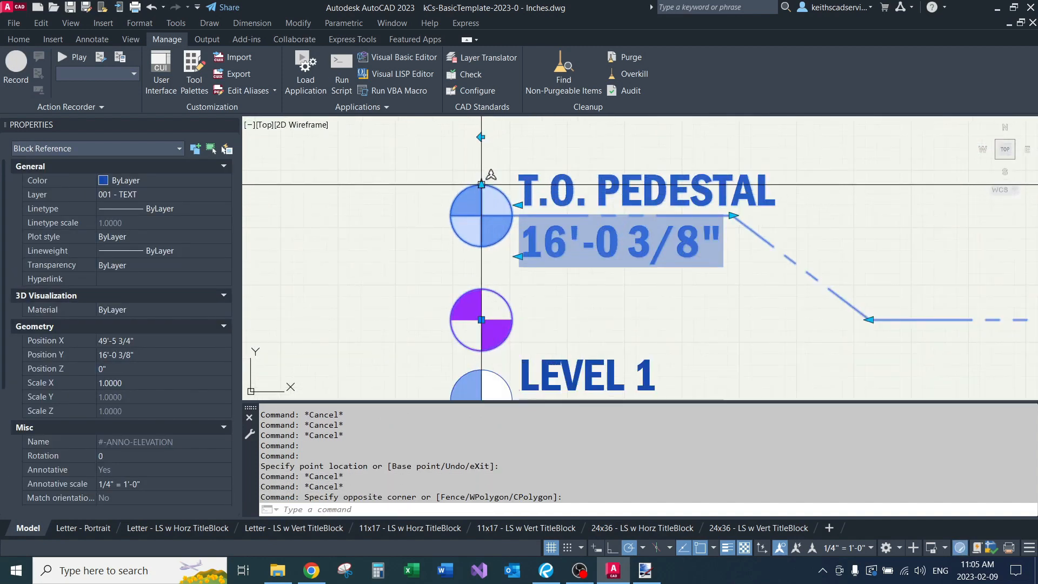
{"action": "scroll", "coordinate": [486, 189], "scroll_direction": "down", "scroll_amount": 4}
{"action": "key", "text": "Escape"}
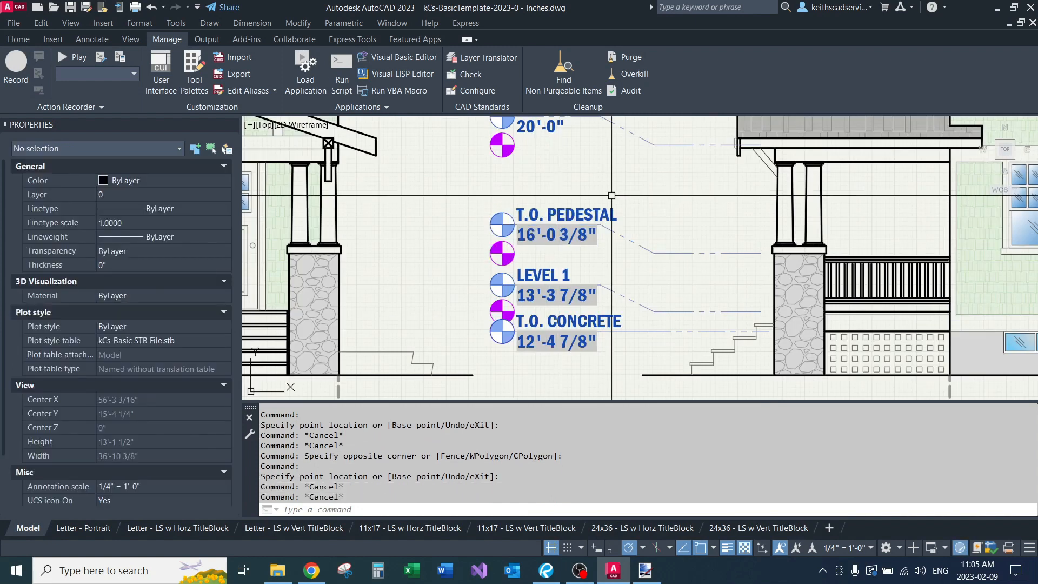
Nudge the LEVEL 1 bubble and text slightly higher, just below the magenta marker of T.O. PEDESTAL.
{"action": "left_click", "coordinate": [503, 270]}
{"action": "scroll", "coordinate": [506, 273], "scroll_direction": "up", "scroll_amount": 5}
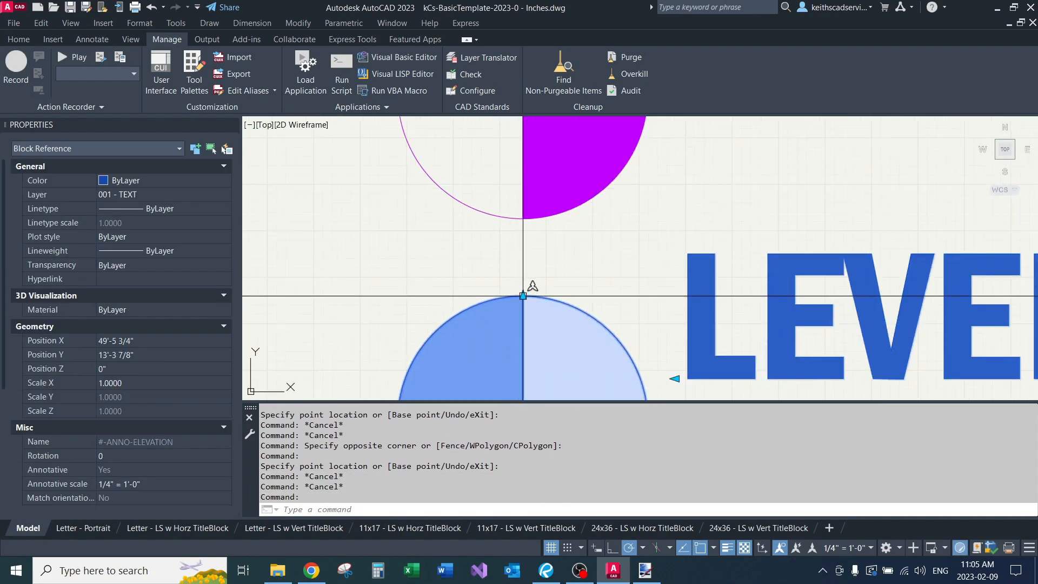
{"action": "left_click", "coordinate": [523, 296]}
{"action": "left_click", "coordinate": [523, 257]}
{"action": "key", "text": "Escape"}
{"action": "key", "text": "Escape"}
{"action": "key", "text": "Escape"}
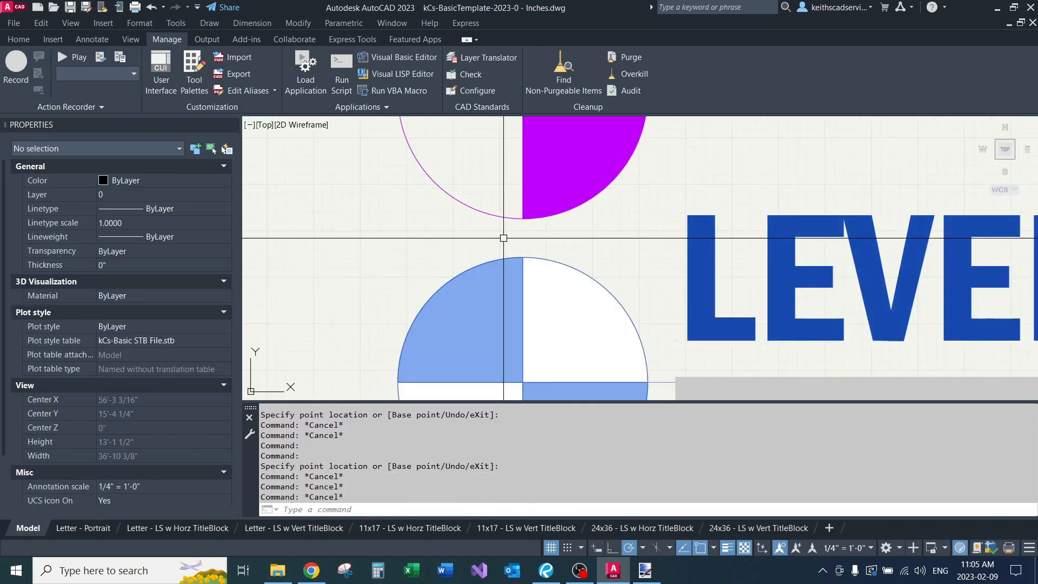
Draw a vertical red centerline about 5'-1" long above the left end of the side elevation's main roof with the CLR command.
{"action": "scroll", "coordinate": [504, 238], "scroll_direction": "down", "scroll_amount": 5}
{"action": "scroll", "coordinate": [506, 231], "scroll_direction": "down", "scroll_amount": 10}
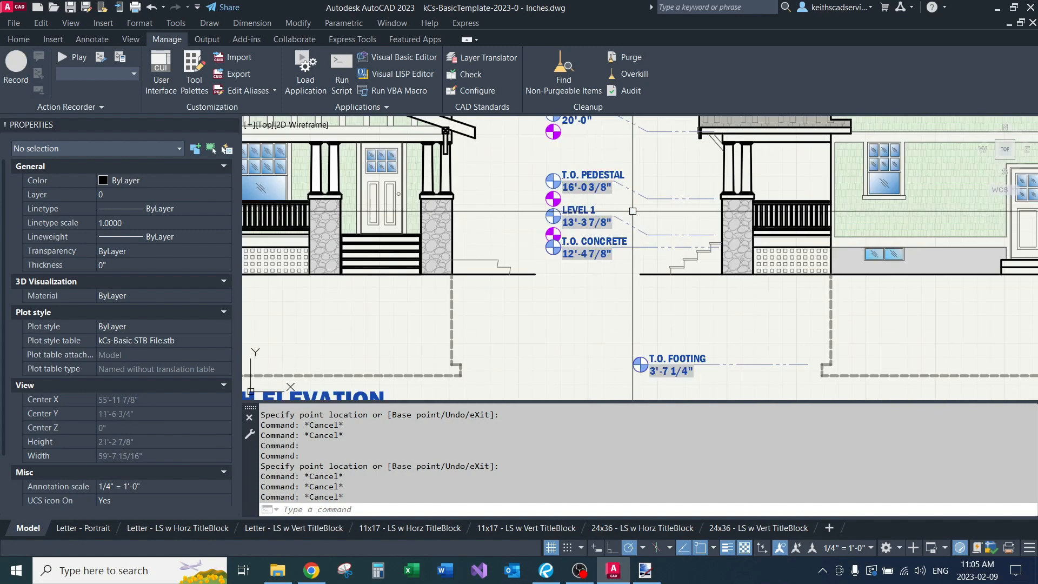
{"action": "scroll", "coordinate": [562, 251], "scroll_direction": "up", "scroll_amount": 4}
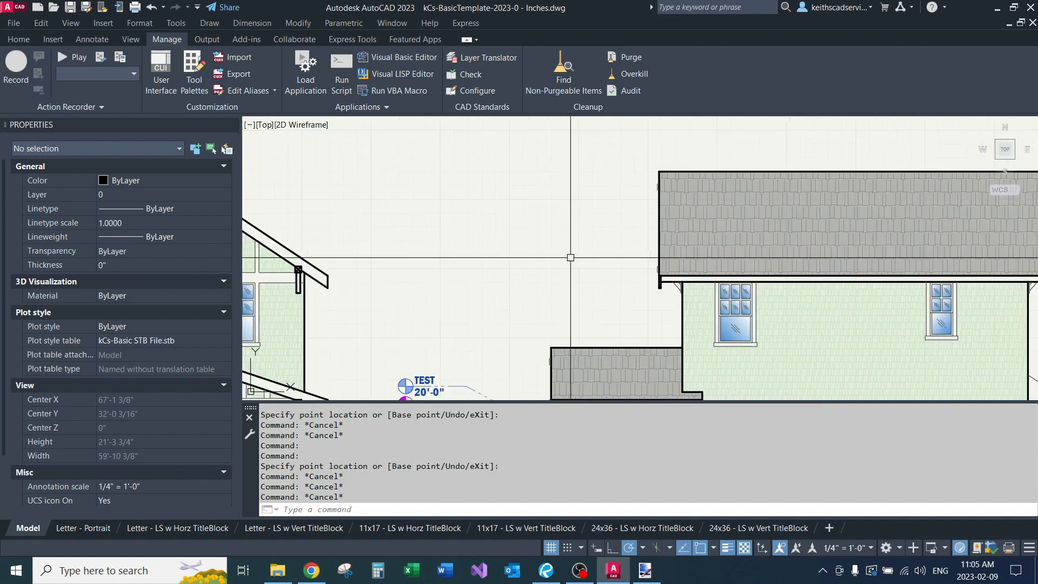
{"action": "key", "text": "Return"}
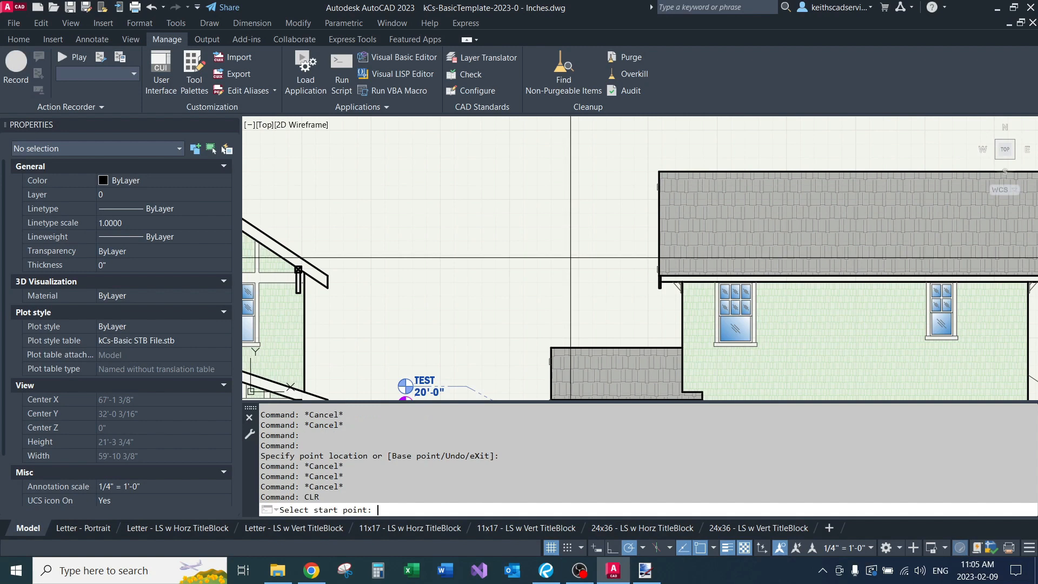
{"action": "scroll", "coordinate": [560, 262], "scroll_direction": "down", "scroll_amount": 4}
{"action": "scroll", "coordinate": [606, 205], "scroll_direction": "up", "scroll_amount": 4}
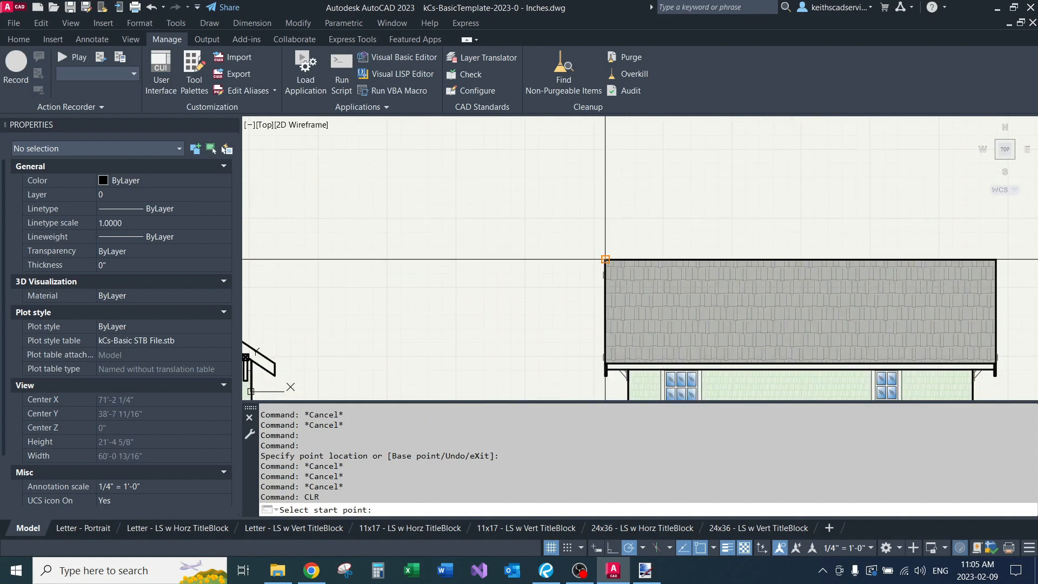
{"action": "left_click", "coordinate": [605, 259]}
{"action": "left_click", "coordinate": [605, 184]}
Insert a grid bubble at the upper end of the red centerline with the GB command, keeping the default text NONE.
{"action": "mouse_move", "coordinate": [658, 187]}
{"action": "middle_mouse_down"}
{"action": "mouse_move", "coordinate": [611, 197]}
{"action": "mouse_move", "coordinate": [595, 250]}
{"action": "mouse_move", "coordinate": [588, 226]}
{"action": "middle_mouse_up"}
{"action": "type", "text": "GB"}
{"action": "key", "text": "Return"}
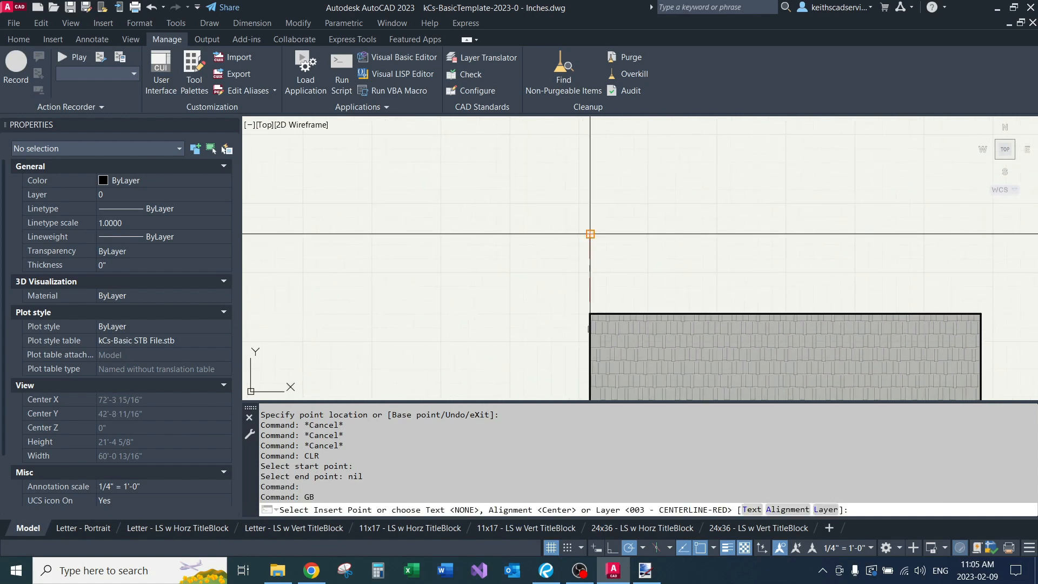
{"action": "left_click", "coordinate": [590, 233]}
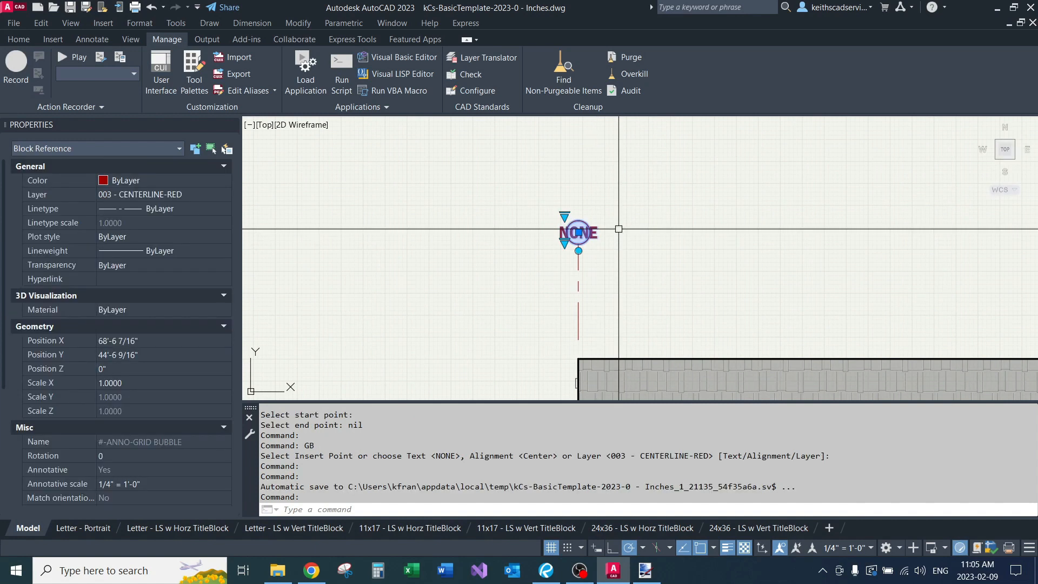
{"action": "key", "text": "Escape"}
{"action": "key", "text": "Escape"}
Insert another grid bubble with the GB command in the empty space left of the centerline.
{"action": "type", "text": "GB"}
{"action": "key", "text": "Return"}
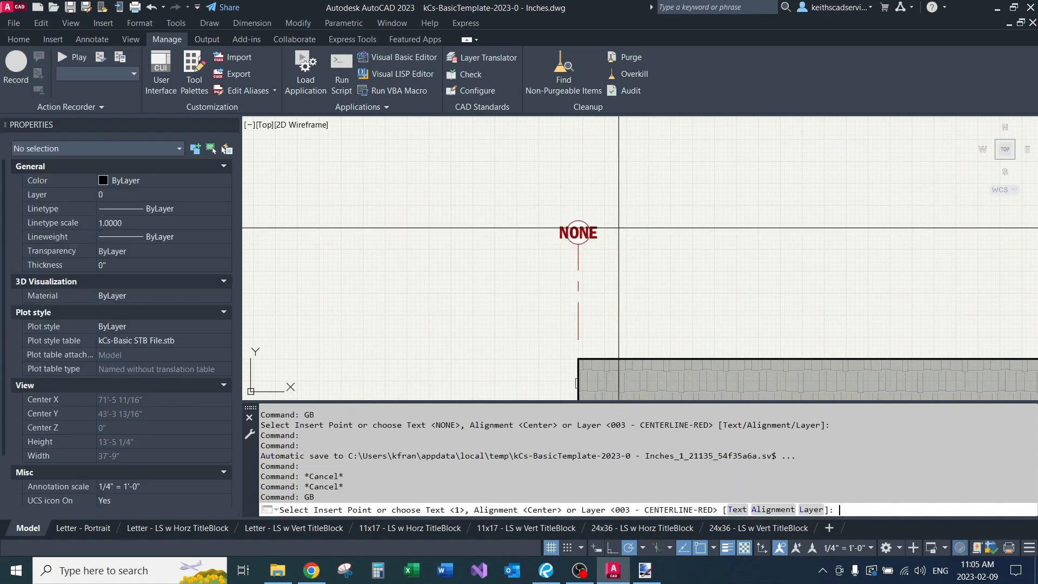
{"action": "left_click", "coordinate": [492, 244]}
{"action": "scroll", "coordinate": [561, 236], "scroll_direction": "up", "scroll_amount": 2}
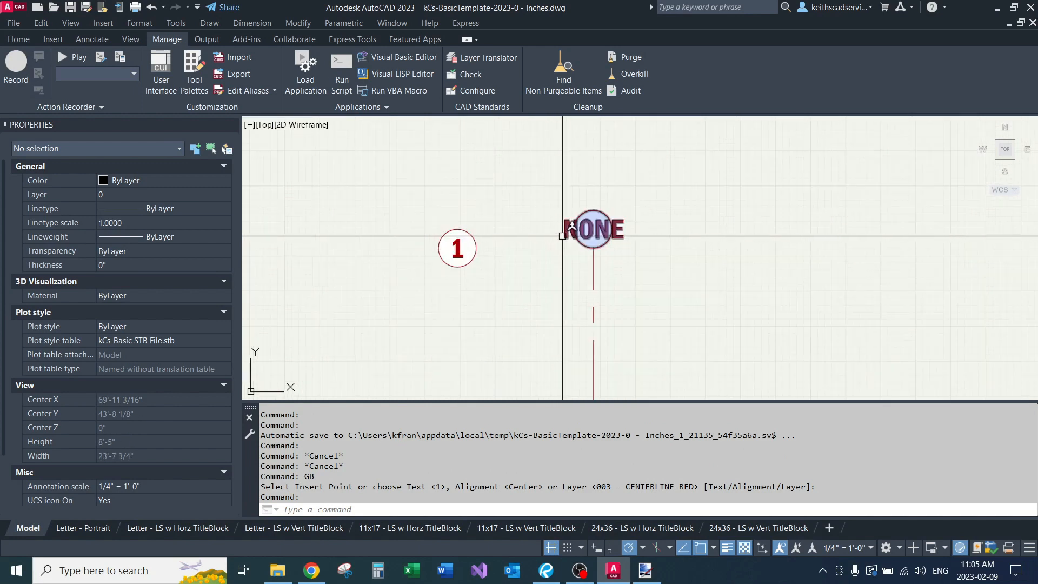
Erase the NONE grid bubble, and place the next numbered grid bubble between bubble 1 and the centerline.
{"action": "left_click", "coordinate": [562, 236]}
{"action": "type", "text": "E"}
{"action": "key", "text": "Return"}
{"action": "scroll", "coordinate": [530, 215], "scroll_direction": "down", "scroll_amount": 2}
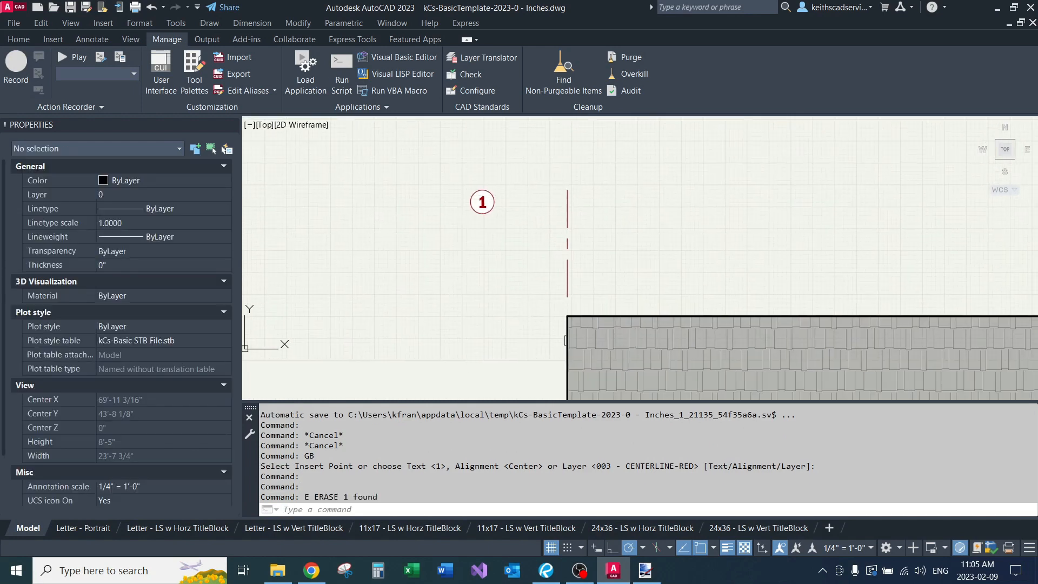
{"action": "left_click", "coordinate": [525, 220]}
{"action": "middle_click_drag", "start_coordinate": [524, 241], "coordinate": [510, 285]}
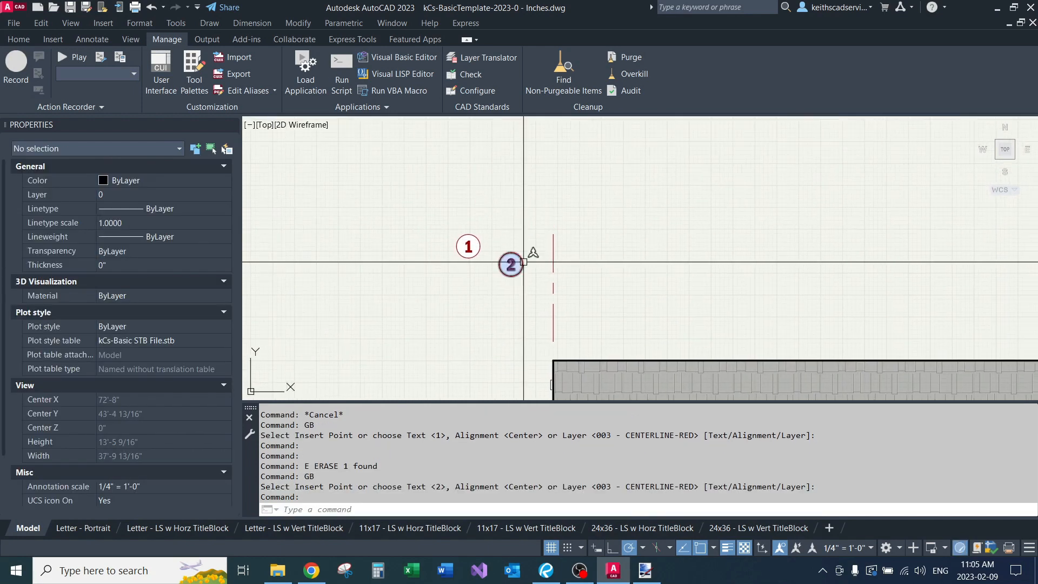
{"action": "left_click", "coordinate": [523, 261]}
{"action": "key", "text": "Escape"}
{"action": "key", "text": "Escape"}
Copy the vertical red centerline horizontally to the right, above the main roof.
{"action": "left_click", "coordinate": [587, 222]}
{"action": "left_click", "coordinate": [547, 269]}
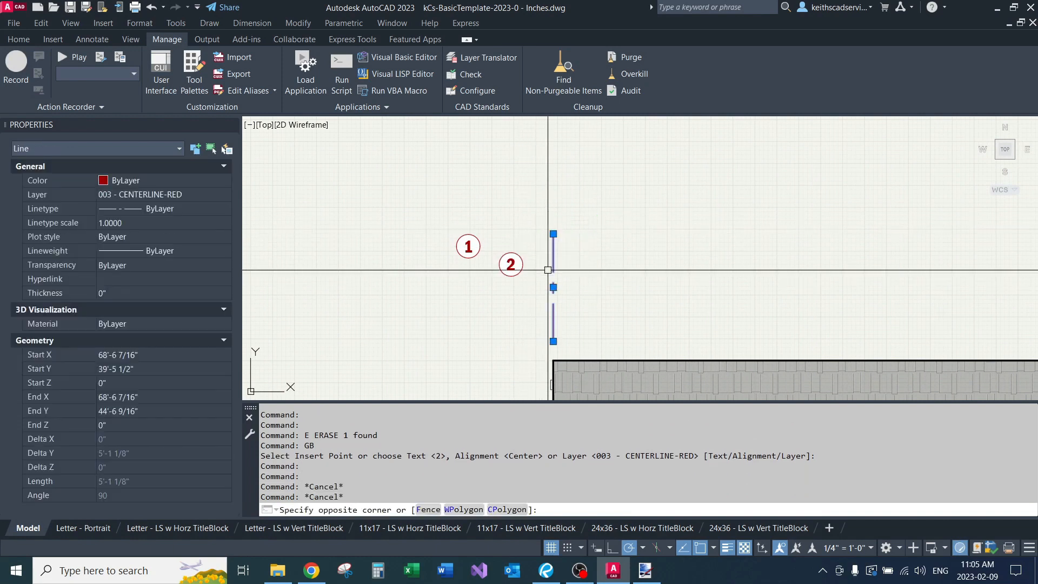
{"action": "type", "text": "C"}
{"action": "key", "text": "Return"}
{"action": "left_click", "coordinate": [614, 225]}
{"action": "left_click", "coordinate": [778, 225]}
{"action": "key", "text": "Return"}
Draw a horizontal line above the main roof, to the upper right of the copied centerline.
{"action": "mouse_move", "coordinate": [711, 191]}
{"action": "middle_mouse_down"}
{"action": "mouse_move", "coordinate": [666, 220]}
{"action": "mouse_move", "coordinate": [584, 208]}
{"action": "middle_mouse_up"}
{"action": "type", "text": "L"}
{"action": "key", "text": "Return"}
{"action": "scroll", "coordinate": [682, 200], "scroll_direction": "down", "scroll_amount": 1}
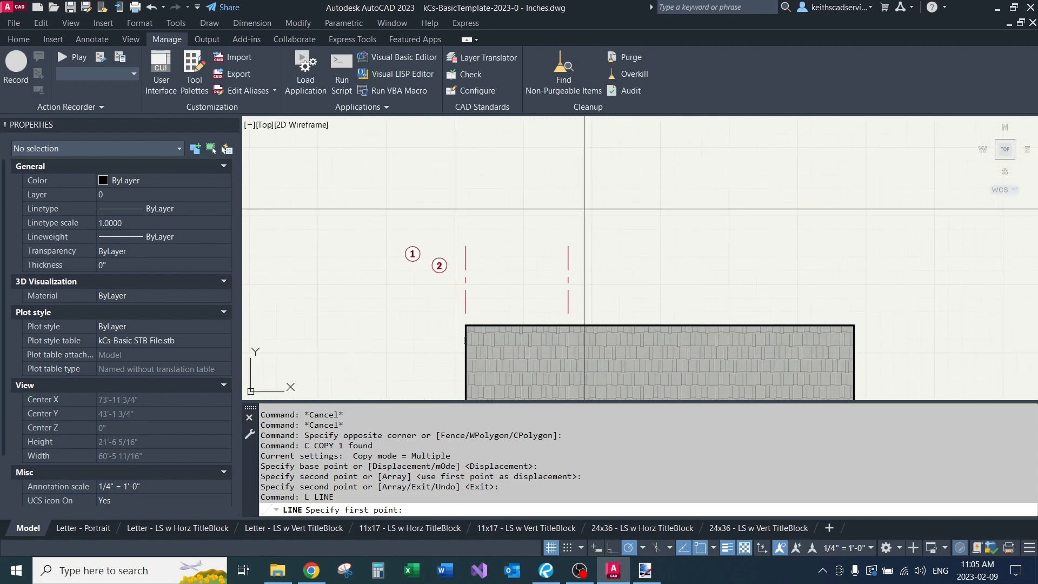
{"action": "left_click", "coordinate": [595, 227]}
{"action": "left_click", "coordinate": [771, 227]}
{"action": "key", "text": "Return"}
Match the new horizontal line's properties to the right vertical red centerline.
{"action": "key", "text": "F1"}
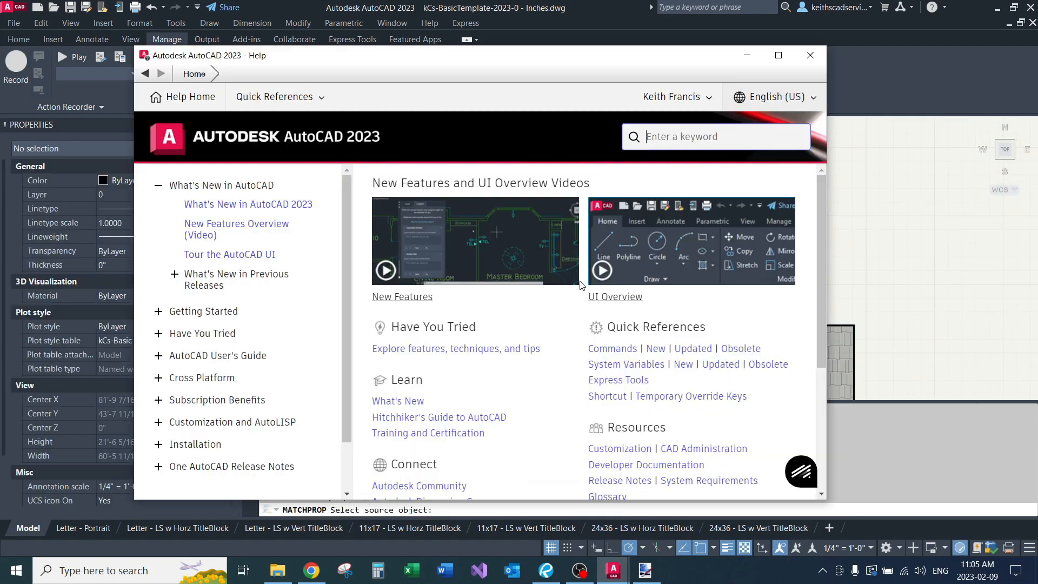
{"action": "left_click", "coordinate": [821, 56]}
{"action": "scroll", "coordinate": [555, 264], "scroll_direction": "up", "scroll_amount": 2}
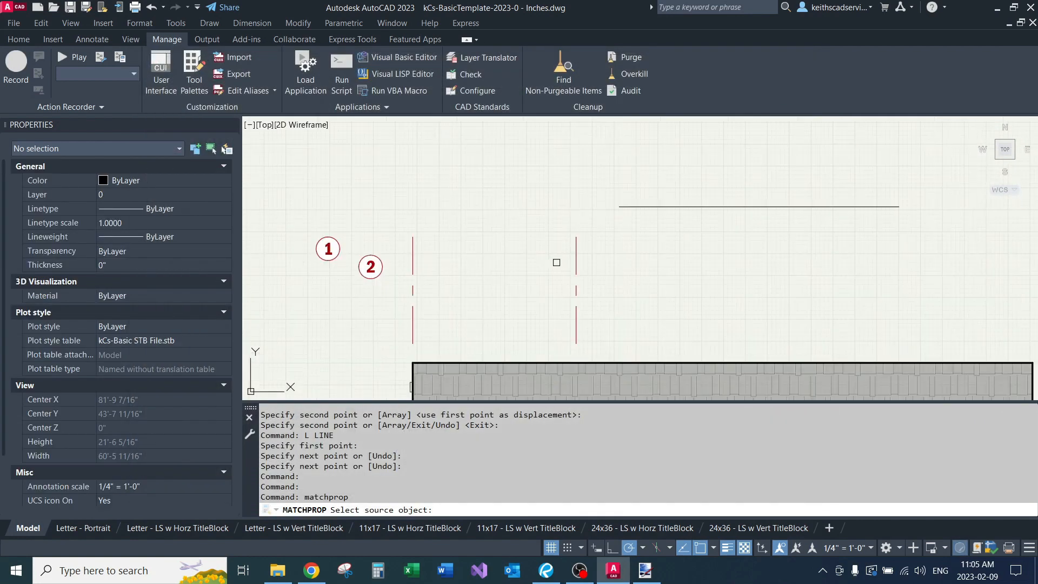
{"action": "left_click", "coordinate": [577, 249]}
{"action": "left_click", "coordinate": [632, 203]}
{"action": "left_click", "coordinate": [628, 209]}
{"action": "key", "text": "Return"}
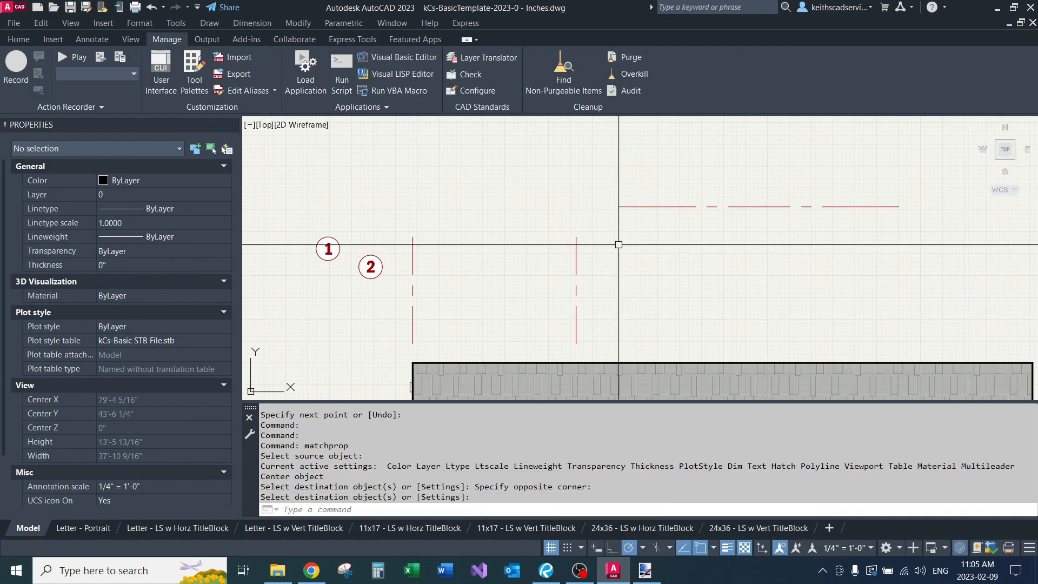
Erase grid bubble 2 beside the left centerline.
{"action": "mouse_move", "coordinate": [580, 260]}
{"action": "middle_mouse_down"}
{"action": "mouse_move", "coordinate": [644, 223]}
{"action": "mouse_move", "coordinate": [621, 257]}
{"action": "middle_mouse_up"}
{"action": "mouse_move", "coordinate": [429, 252]}
{"action": "middle_mouse_down"}
{"action": "mouse_move", "coordinate": [568, 241]}
{"action": "mouse_move", "coordinate": [612, 210]}
{"action": "middle_mouse_up"}
{"action": "left_click", "coordinate": [526, 268]}
{"action": "type", "text": "e"}
{"action": "key", "text": "Return"}
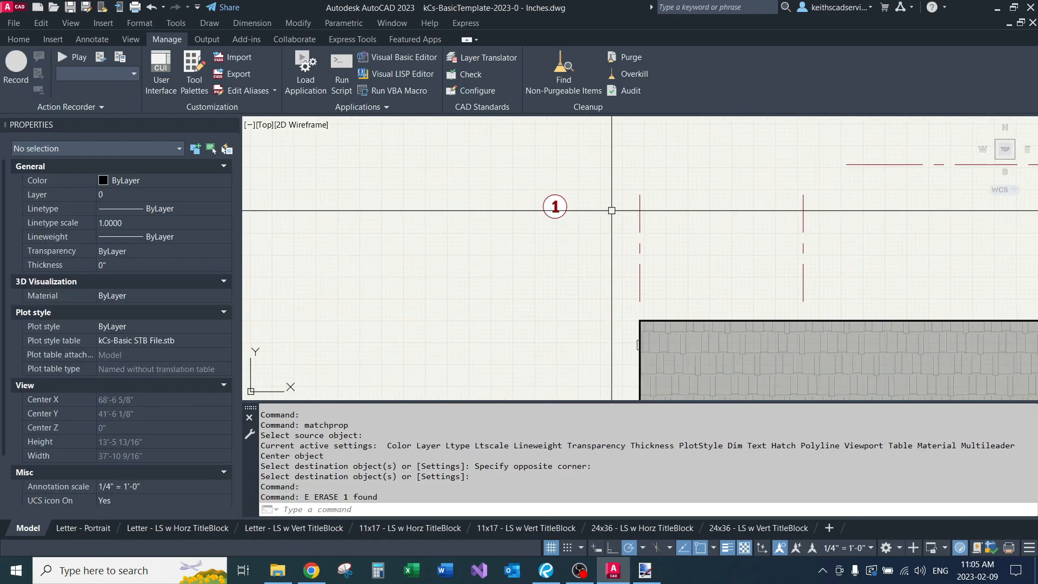
Draw a short horizontal line above the left end of the horizontal red centerline.
{"action": "middle_click_drag", "start_coordinate": [612, 211], "coordinate": [598, 232]}
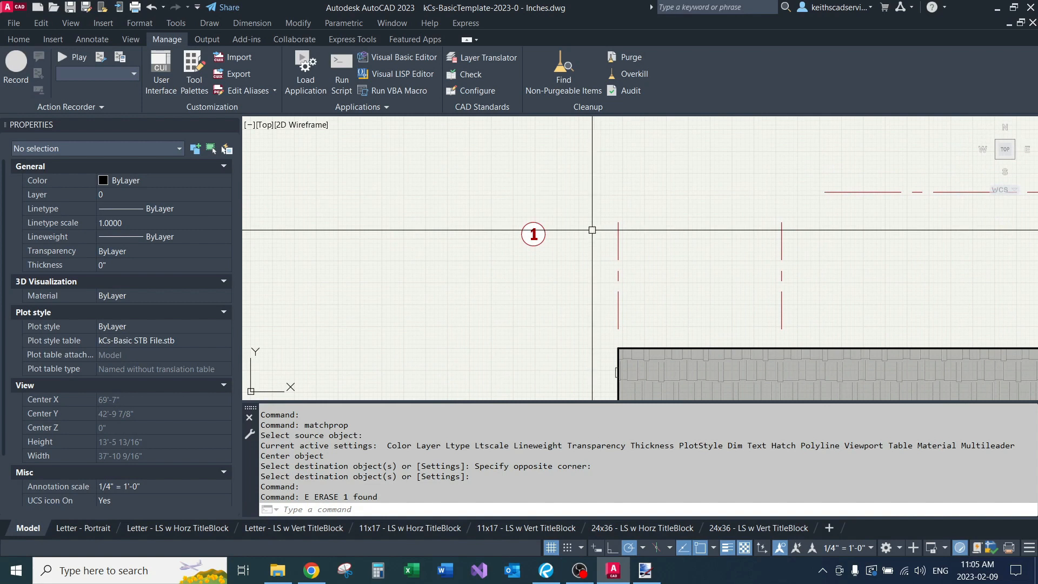
{"action": "mouse_move", "coordinate": [573, 257]}
{"action": "middle_mouse_down"}
{"action": "mouse_move", "coordinate": [554, 211]}
{"action": "mouse_move", "coordinate": [509, 250]}
{"action": "middle_mouse_up"}
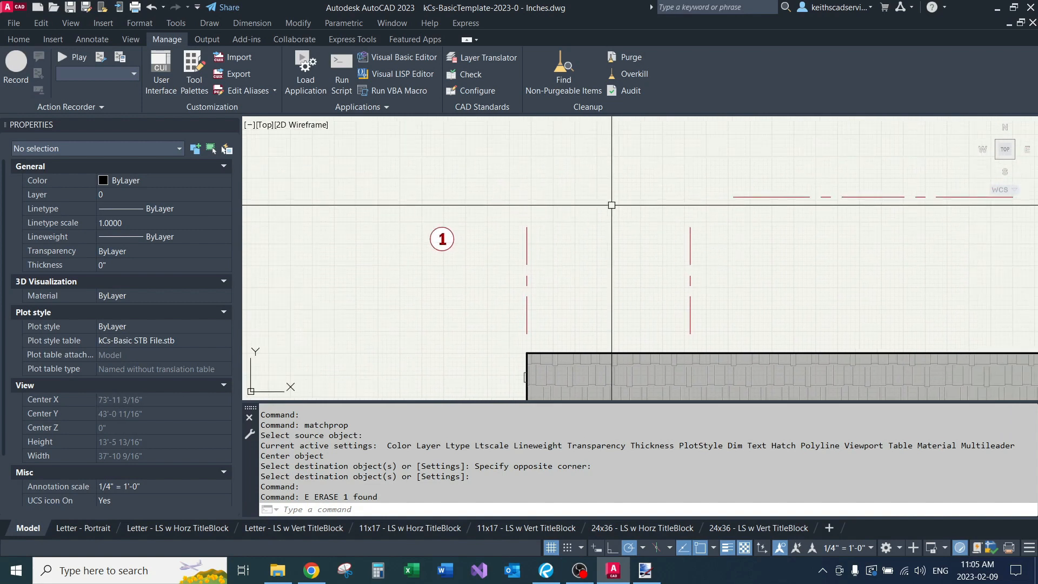
{"action": "middle_click_drag", "start_coordinate": [611, 206], "coordinate": [580, 221]}
{"action": "type", "text": "l"}
{"action": "key", "text": "Return"}
{"action": "left_click", "coordinate": [629, 173]}
{"action": "left_click", "coordinate": [756, 173]}
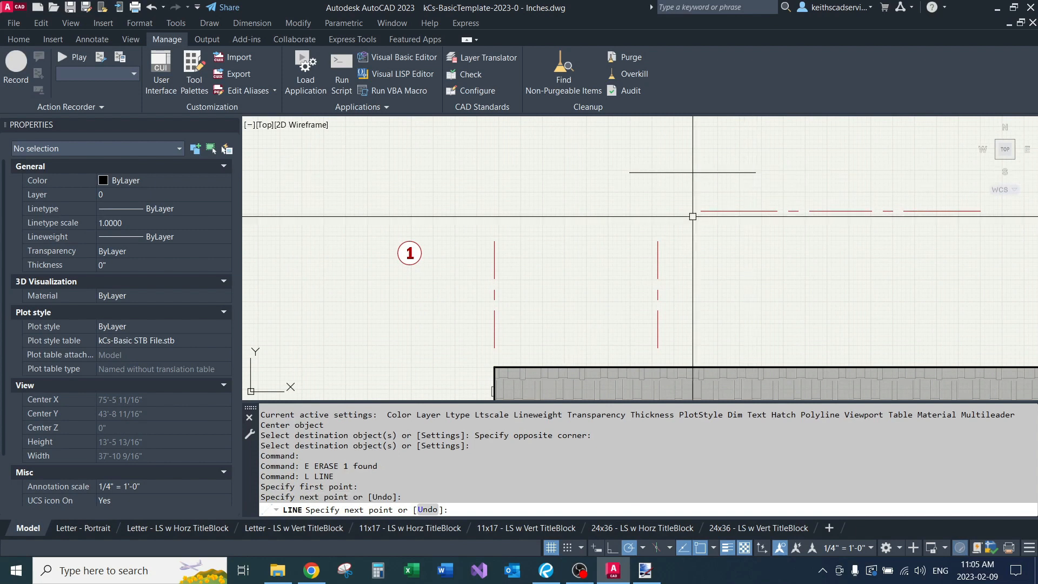
{"action": "key", "text": "Return"}
Match the short line's properties to the horizontal red centerline.
{"action": "type", "text": "ma"}
{"action": "key", "text": "Return"}
{"action": "left_click", "coordinate": [715, 212]}
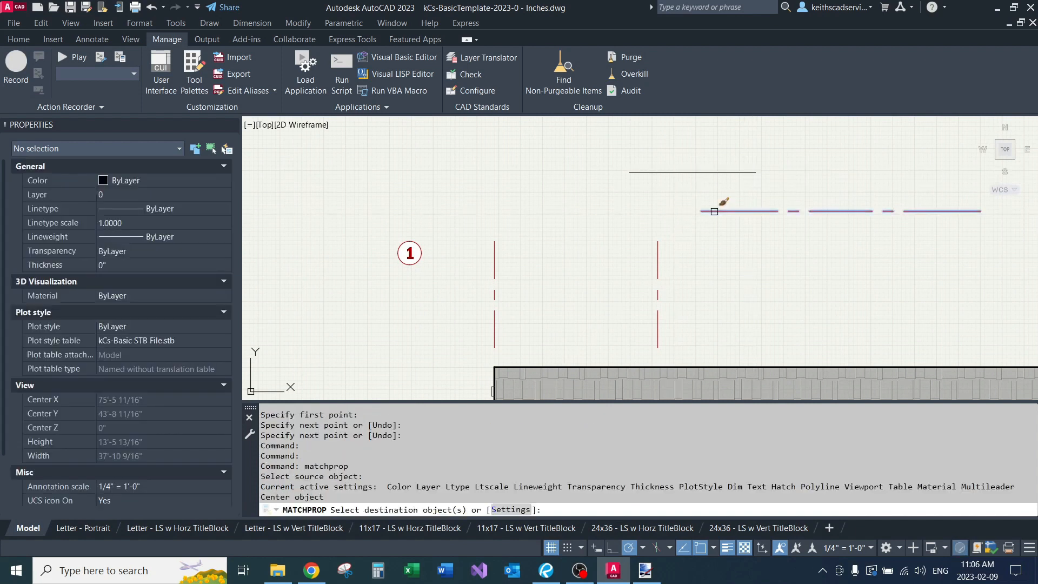
{"action": "left_click", "coordinate": [670, 173]}
{"action": "key", "text": "Return"}
Erase the short line above the horizontal centerline.
{"action": "middle_click_drag", "start_coordinate": [659, 185], "coordinate": [622, 209]}
{"action": "left_click", "coordinate": [639, 185]}
{"action": "left_click", "coordinate": [605, 220]}
{"action": "type", "text": "e"}
{"action": "key", "text": "Return"}
Place the next two numbered grid bubbles below bubble 1 with the GB command.
{"action": "middle_click_drag", "start_coordinate": [560, 247], "coordinate": [689, 192]}
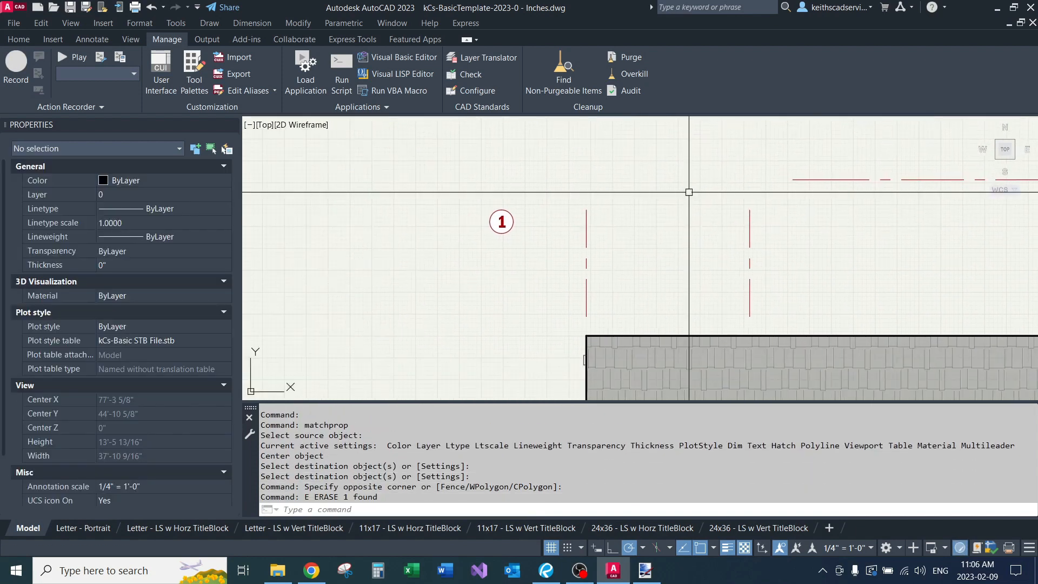
{"action": "type", "text": "GB"}
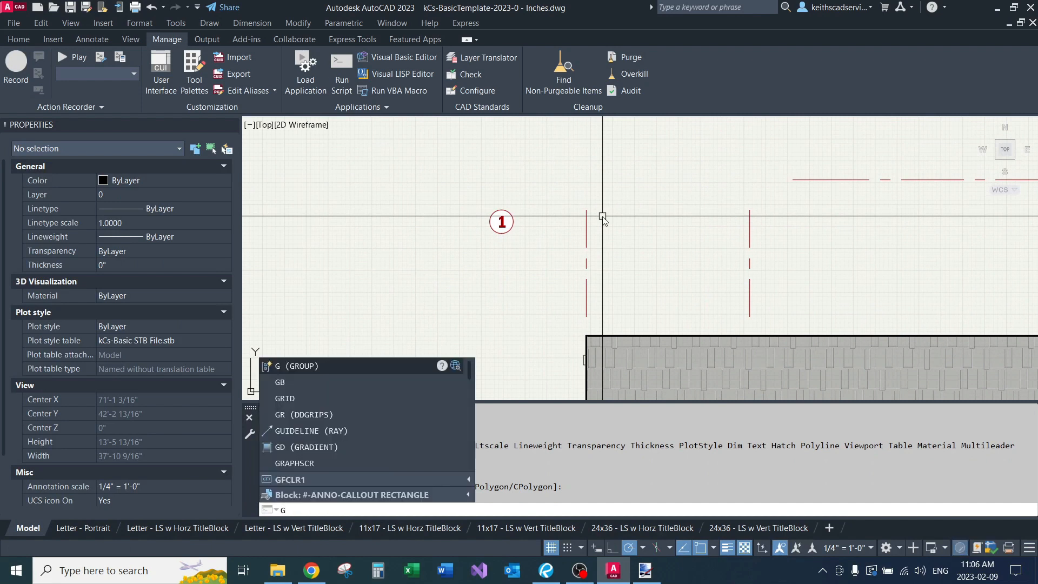
{"action": "key", "text": "Return"}
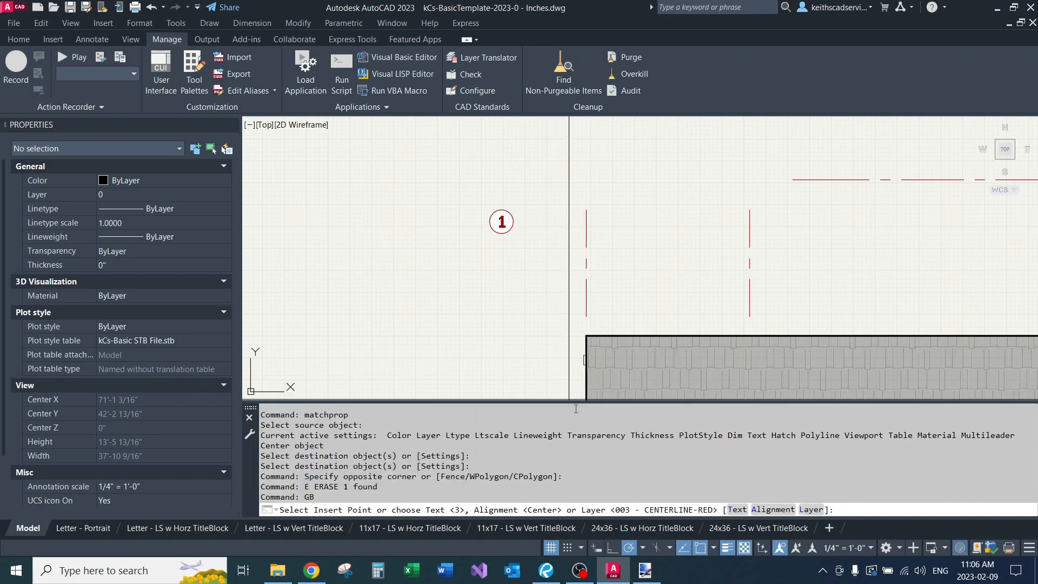
{"action": "left_click", "coordinate": [515, 273]}
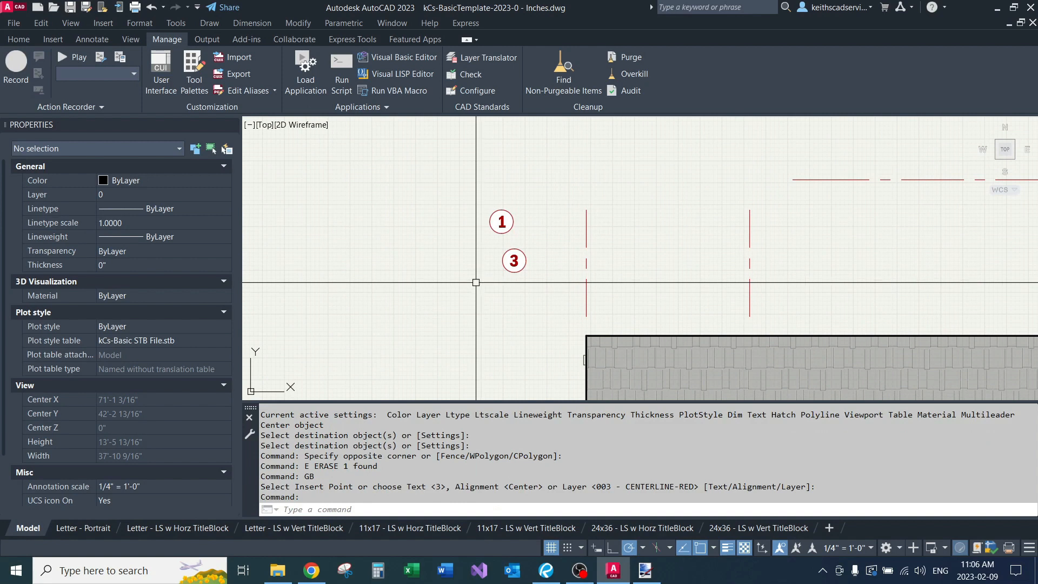
{"action": "key", "text": "Return"}
{"action": "left_click", "coordinate": [483, 282]}
Erase the two grid bubbles below bubble 1.
{"action": "left_click", "coordinate": [535, 270]}
{"action": "left_click", "coordinate": [474, 287]}
{"action": "type", "text": "E"}
{"action": "key", "text": "Return"}
Place a grid bubble with text 1 and Top alignment at the left vertical centerline's upper end using the GB command.
{"action": "type", "text": "GB"}
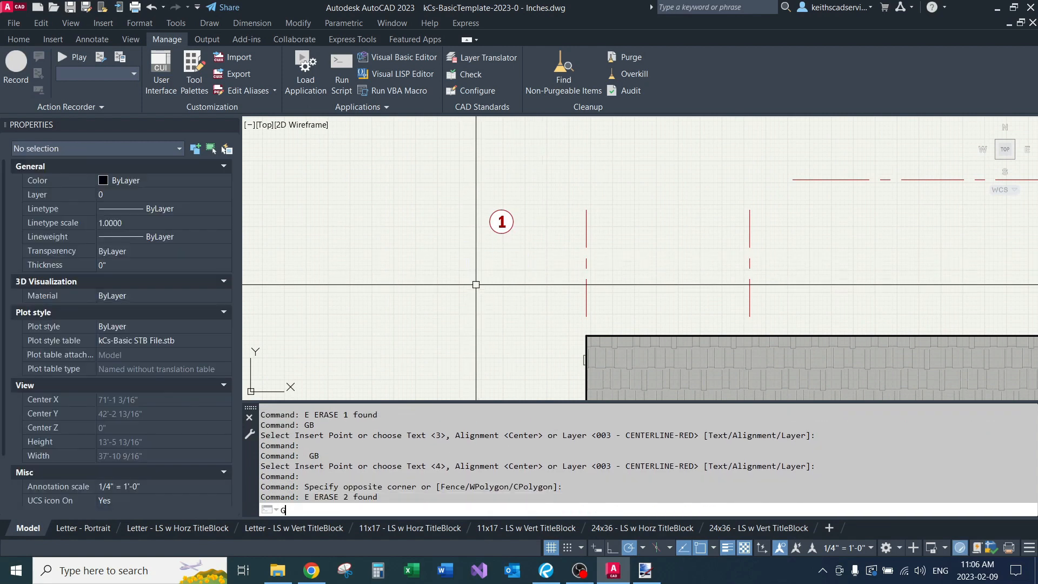
{"action": "key", "text": "Return"}
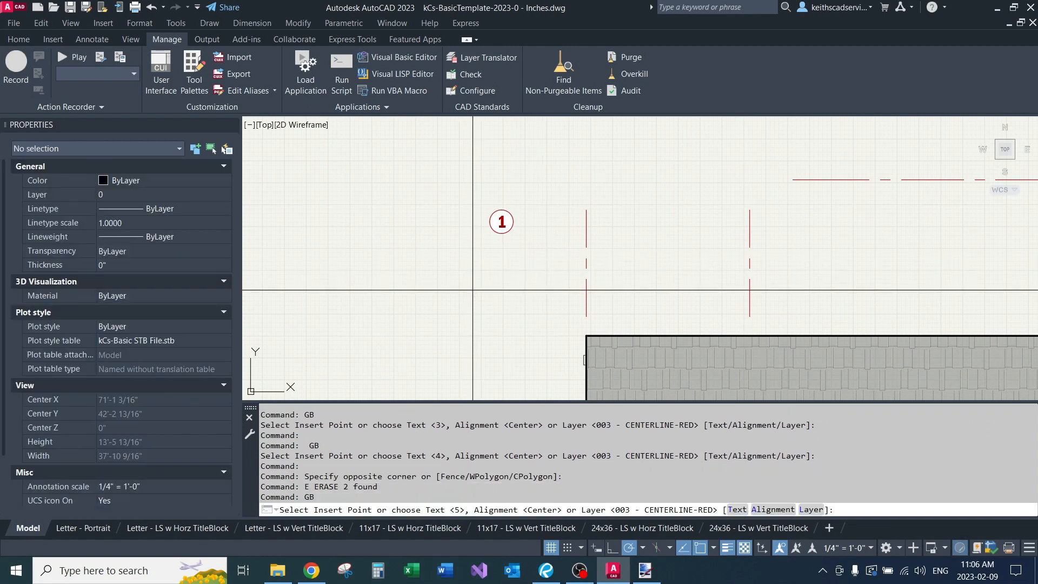
{"action": "type", "text": "T"}
{"action": "key", "text": "Return"}
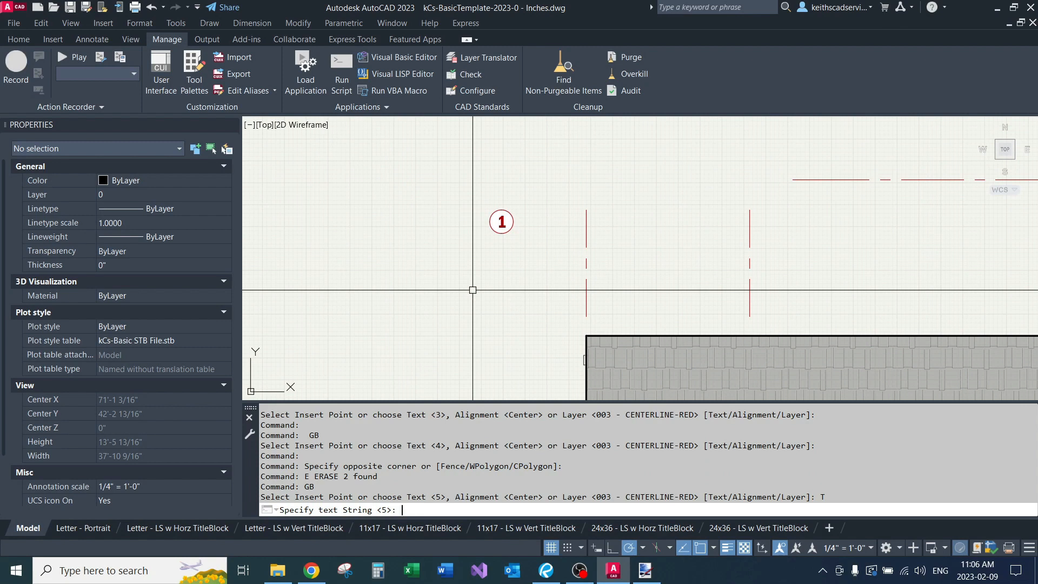
{"action": "type", "text": "1"}
{"action": "key", "text": "Return"}
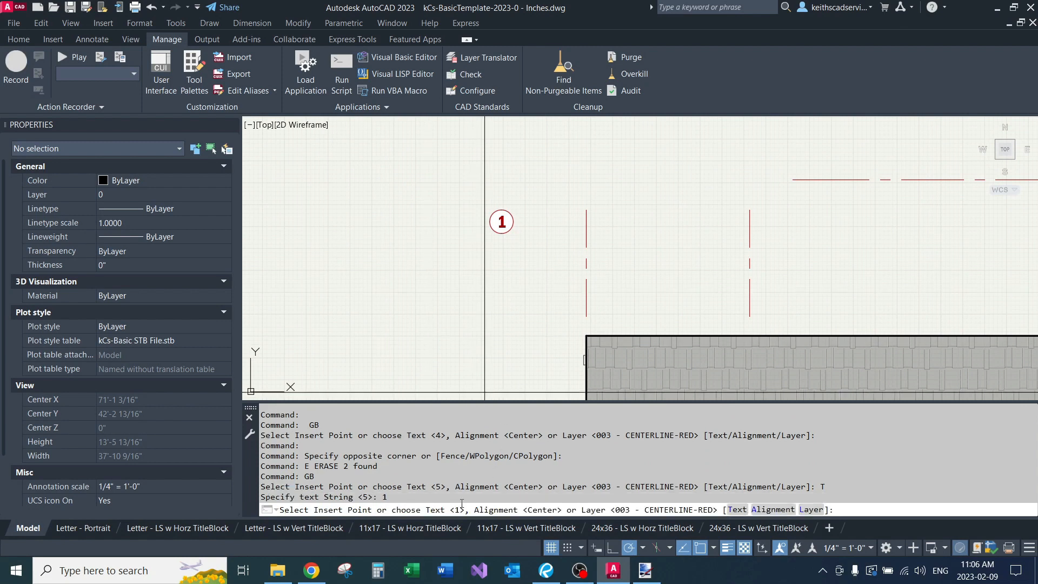
{"action": "middle_click_drag", "start_coordinate": [557, 286], "coordinate": [508, 328]}
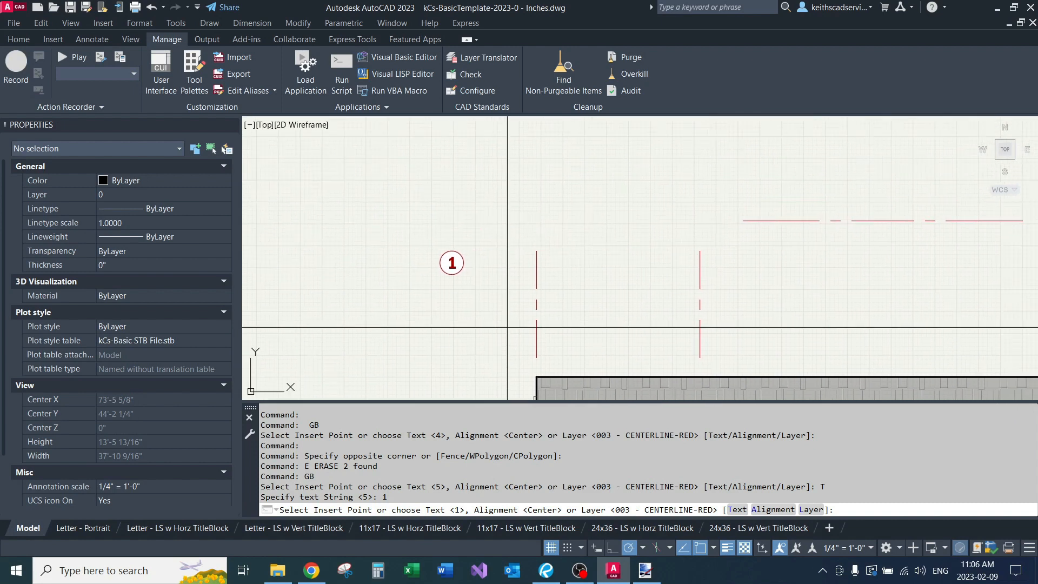
{"action": "key", "text": "Return"}
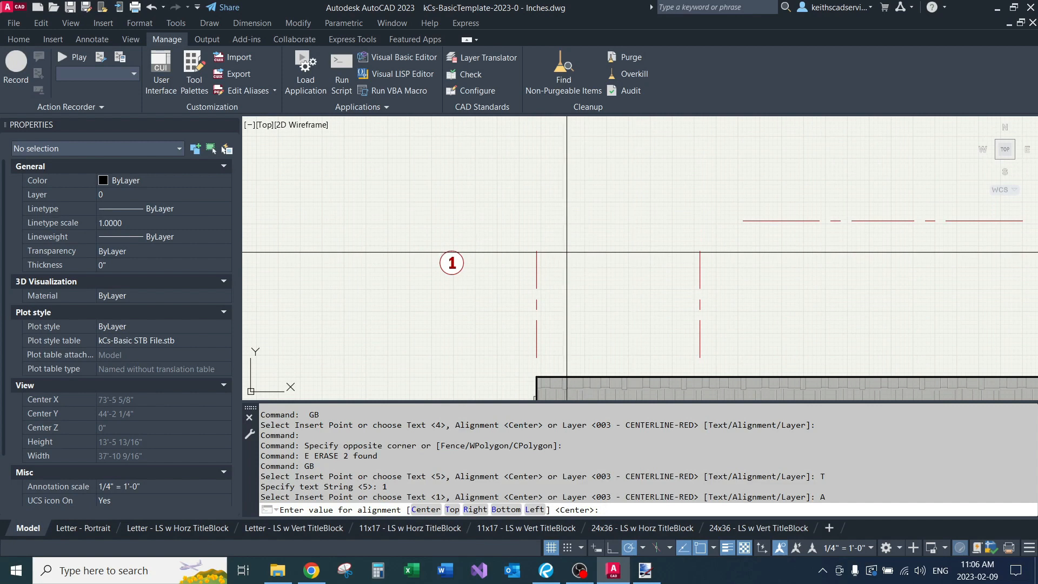
{"action": "key", "text": "Return"}
{"action": "left_click", "coordinate": [536, 251]}
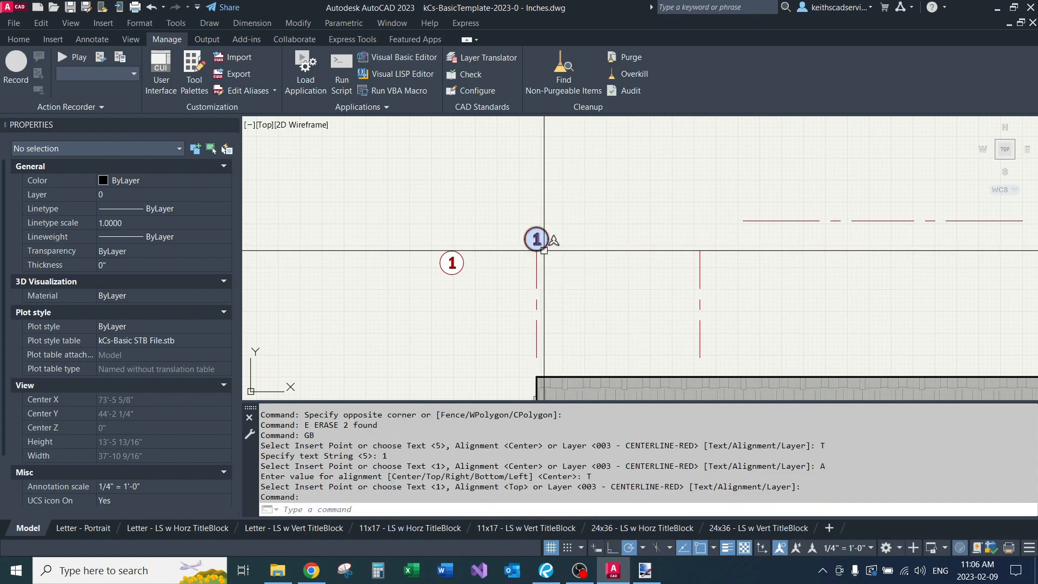
Repeat the GB command to place the next numbered bubble at the upper end of the right vertical centerline.
{"action": "middle_click_drag", "start_coordinate": [636, 241], "coordinate": [536, 258]}
{"action": "key", "text": "Return"}
{"action": "left_click", "coordinate": [600, 263]}
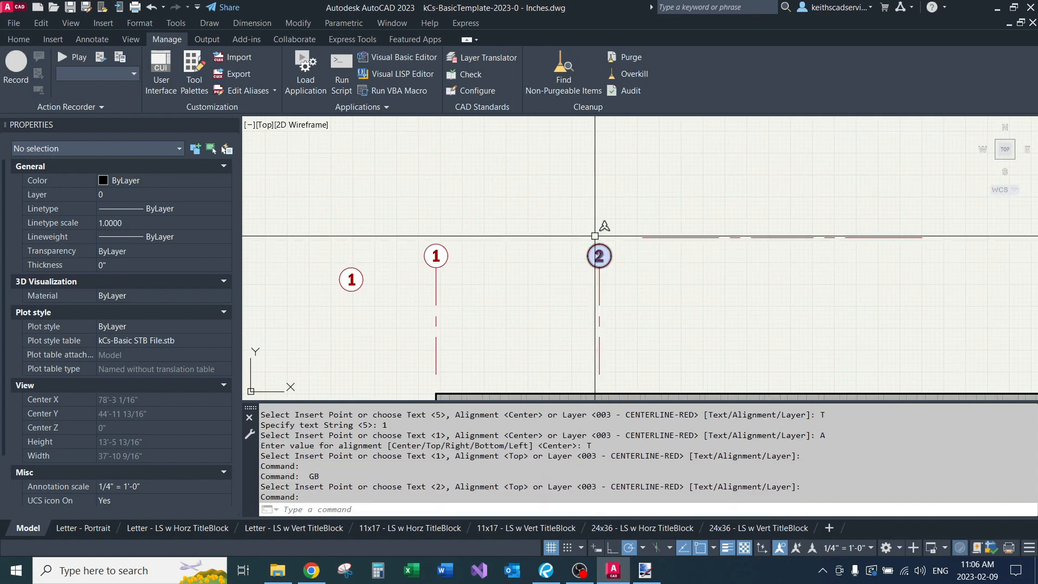
Erase both numbered grid bubbles on top of the vertical centerlines.
{"action": "left_click_drag", "start_coordinate": [405, 202], "coordinate": [622, 281]}
{"action": "type", "text": "E"}
{"action": "key", "text": "Return"}
Place a grid bubble with text A at the upper end of the left vertical centerline with the GB command.
{"action": "type", "text": "G"}
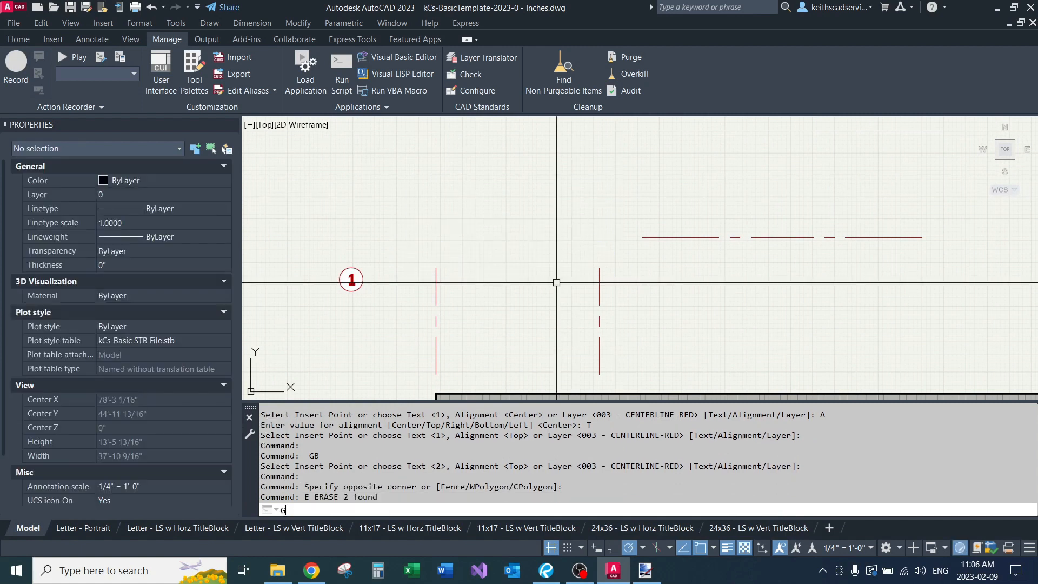
{"action": "type", "text": "B"}
{"action": "key", "text": "Return"}
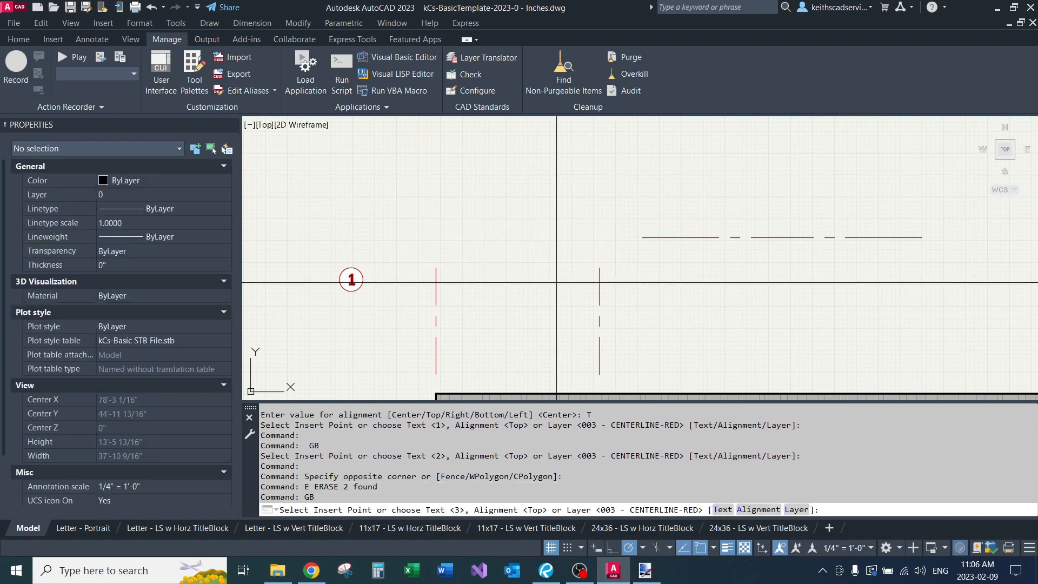
{"action": "type", "text": "T"}
{"action": "key", "text": "Return"}
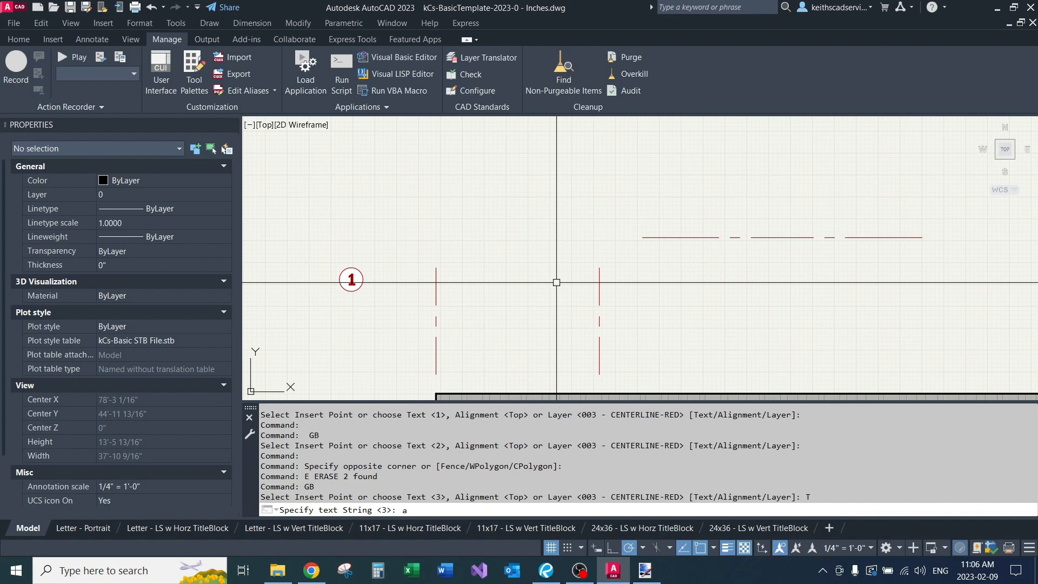
{"action": "key", "text": "Return"}
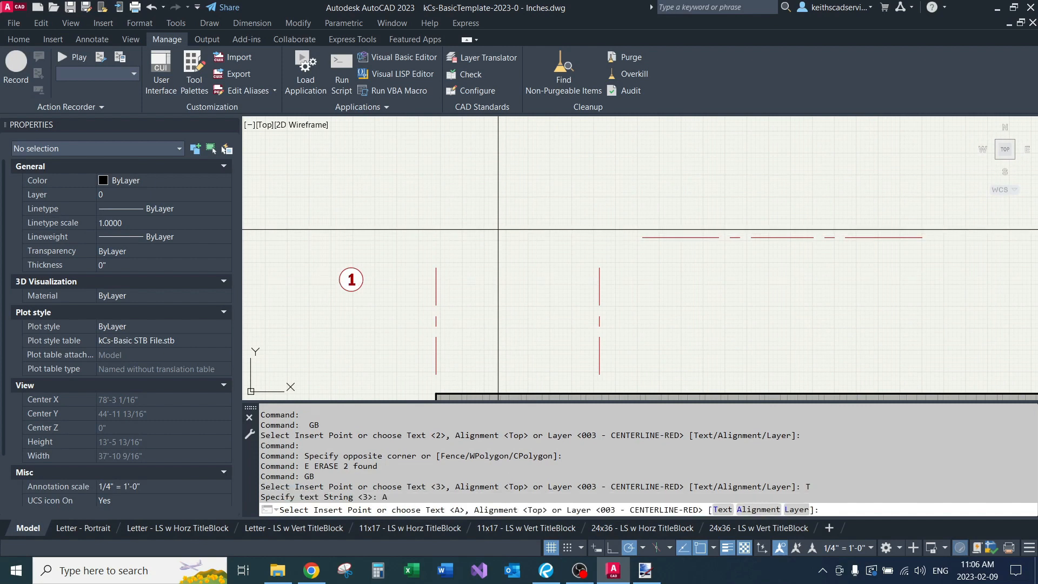
{"action": "left_click", "coordinate": [436, 268]}
Place the next two lettered grid bubbles, one on the right vertical centerline's upper end and one in the empty space beside it.
{"action": "key", "text": "Return"}
{"action": "left_click", "coordinate": [599, 267]}
{"action": "key", "text": "Return"}
{"action": "left_click", "coordinate": [680, 294]}
Erase the three uppercase-lettered grid bubbles, starting with the one in the empty space.
{"action": "left_click", "coordinate": [714, 279]}
{"action": "left_click", "coordinate": [677, 301]}
{"action": "type", "text": "E"}
{"action": "key", "text": "Return"}
{"action": "left_click", "coordinate": [408, 222]}
{"action": "left_click", "coordinate": [621, 290]}
{"action": "type", "text": "E"}
{"action": "key", "text": "Return"}
Place a grid bubble with lowercase text a at the upper end of the left vertical centerline with the GB command.
{"action": "type", "text": "GB"}
{"action": "key", "text": "Return"}
{"action": "type", "text": "T"}
{"action": "key", "text": "Return"}
{"action": "type", "text": "A"}
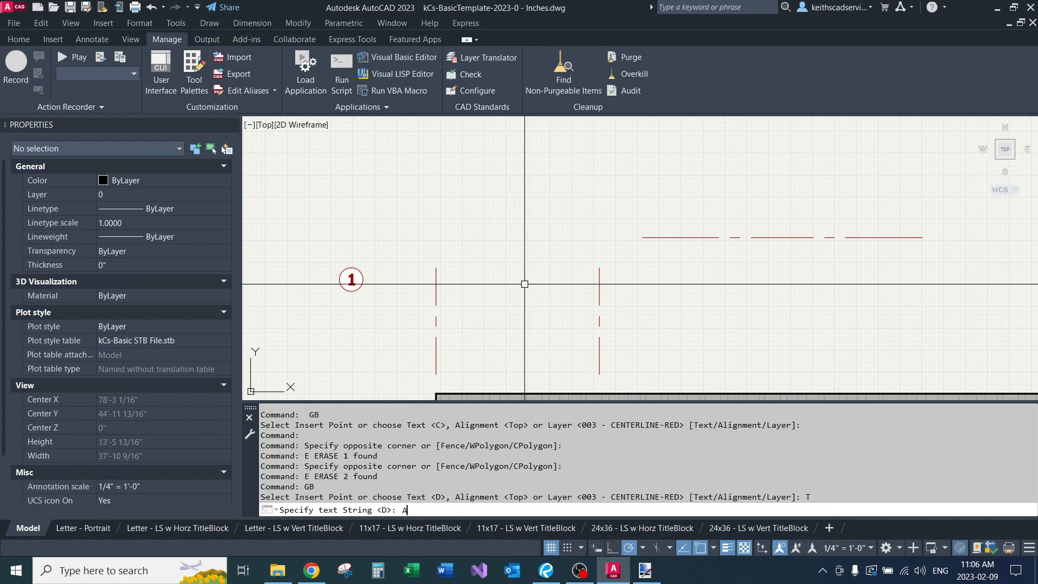
{"action": "key", "text": "Return"}
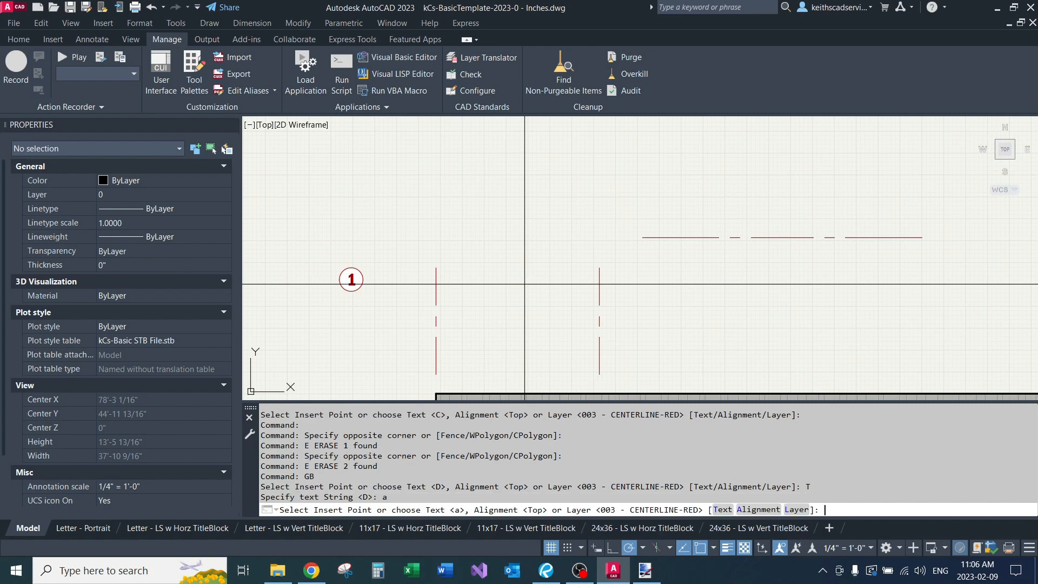
{"action": "left_click", "coordinate": [448, 256]}
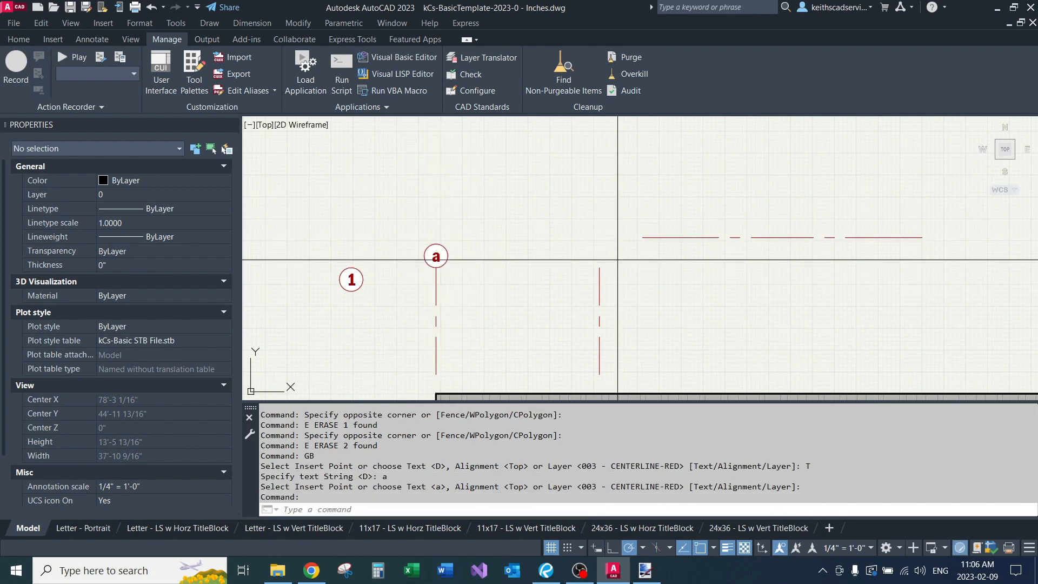
Place the next two lowercase grid bubbles, one on the right vertical centerline and one in the empty space to its right.
{"action": "key", "text": "Return"}
{"action": "left_click", "coordinate": [599, 268]}
{"action": "middle_click_drag", "start_coordinate": [632, 285], "coordinate": [577, 257]}
{"action": "key", "text": "Return"}
{"action": "left_click", "coordinate": [611, 283]}
Erase grid bubble c and grid bubble b.
{"action": "middle_click_drag", "start_coordinate": [656, 257], "coordinate": [623, 285]}
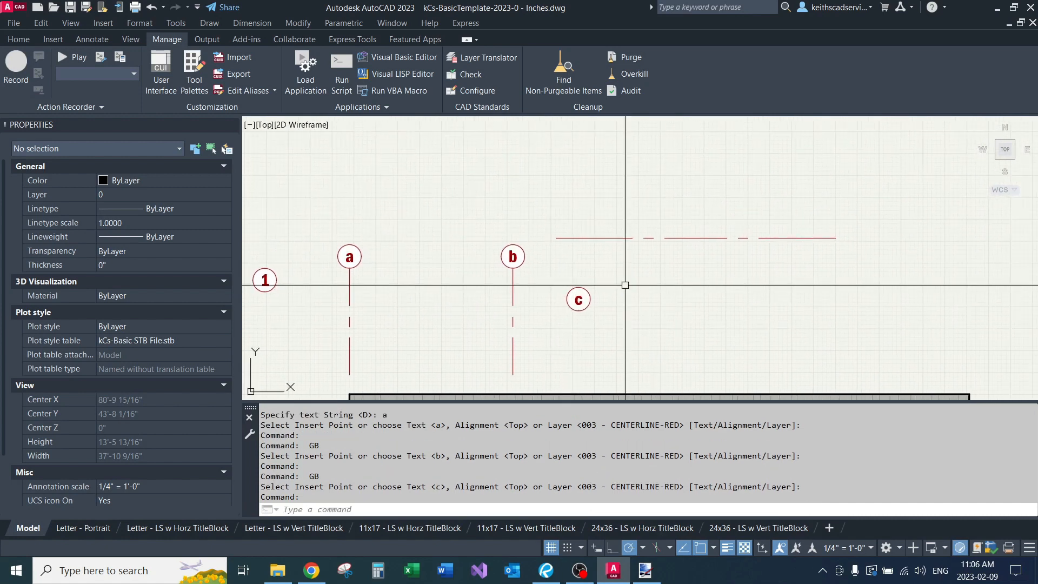
{"action": "left_click", "coordinate": [624, 285]}
{"action": "left_click", "coordinate": [566, 306]}
{"action": "type", "text": "e"}
{"action": "key", "text": "Return"}
{"action": "left_click", "coordinate": [499, 230]}
{"action": "left_click", "coordinate": [538, 268]}
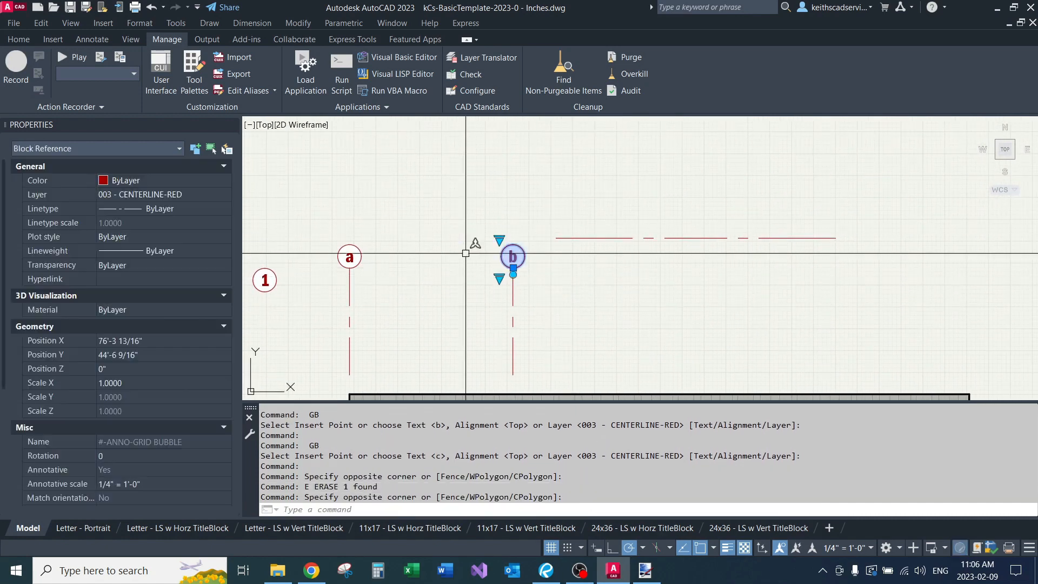
{"action": "type", "text": "e"}
{"action": "key", "text": "Return"}
Erase grid bubble a from the left vertical centerline.
{"action": "middle_click_drag", "start_coordinate": [519, 259], "coordinate": [673, 271]}
{"action": "left_click", "coordinate": [464, 225]}
{"action": "left_click", "coordinate": [557, 285]}
{"action": "type", "text": "e"}
{"action": "key", "text": "Return"}
Set the GB command's alignment to Left for a grid bubble at the left end of the horizontal centerline.
{"action": "mouse_move", "coordinate": [454, 289]}
{"action": "middle_mouse_down"}
{"action": "mouse_move", "coordinate": [489, 214]}
{"action": "mouse_move", "coordinate": [490, 278]}
{"action": "middle_mouse_up"}
{"action": "mouse_move", "coordinate": [583, 230]}
{"action": "middle_mouse_down"}
{"action": "mouse_move", "coordinate": [526, 292]}
{"action": "mouse_move", "coordinate": [446, 250]}
{"action": "middle_mouse_up"}
{"action": "middle_click_drag", "start_coordinate": [324, 300], "coordinate": [456, 253]}
{"action": "mouse_move", "coordinate": [523, 222]}
{"action": "middle_mouse_down"}
{"action": "mouse_move", "coordinate": [475, 269]}
{"action": "mouse_move", "coordinate": [454, 238]}
{"action": "mouse_move", "coordinate": [349, 271]}
{"action": "middle_mouse_up"}
{"action": "key", "text": "Return"}
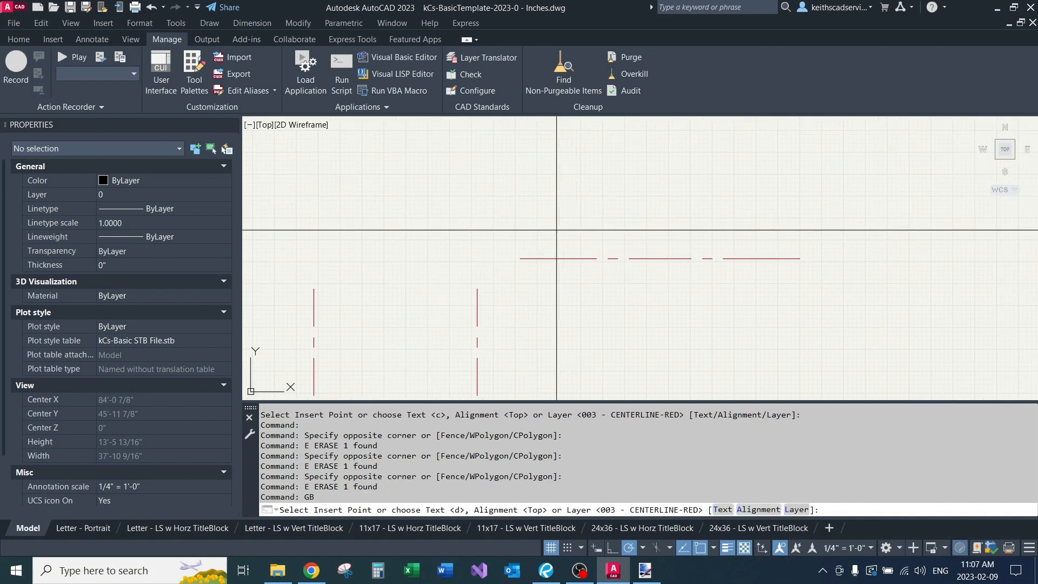
{"action": "key", "text": "Return"}
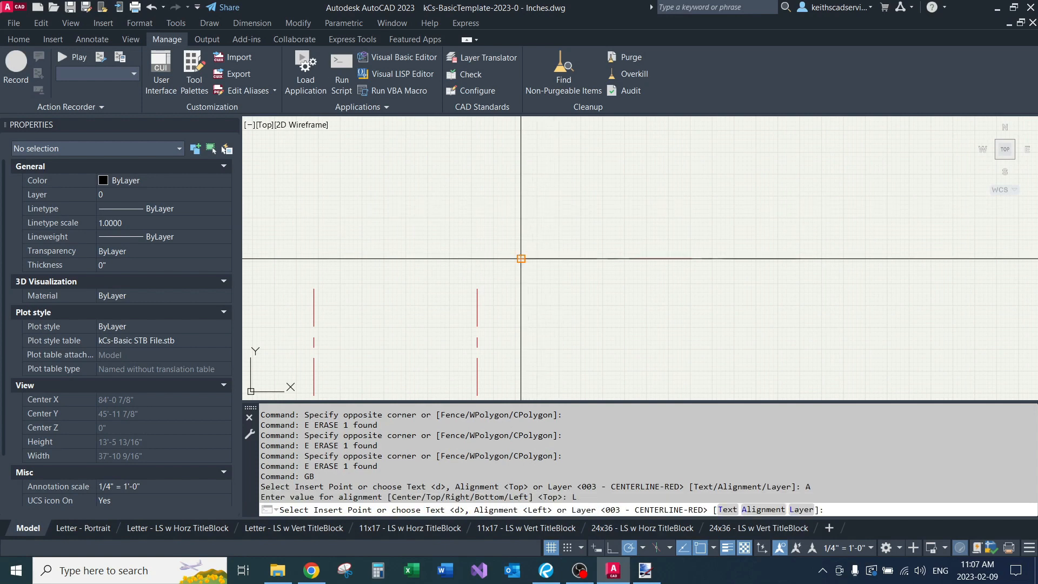
Place the left-aligned grid bubble d at the left end of the horizontal centerline above the roof.
{"action": "left_click", "coordinate": [520, 259]}
{"action": "scroll", "coordinate": [561, 220], "scroll_direction": "down", "scroll_amount": 3}
{"action": "scroll", "coordinate": [561, 232], "scroll_direction": "up", "scroll_amount": 3}
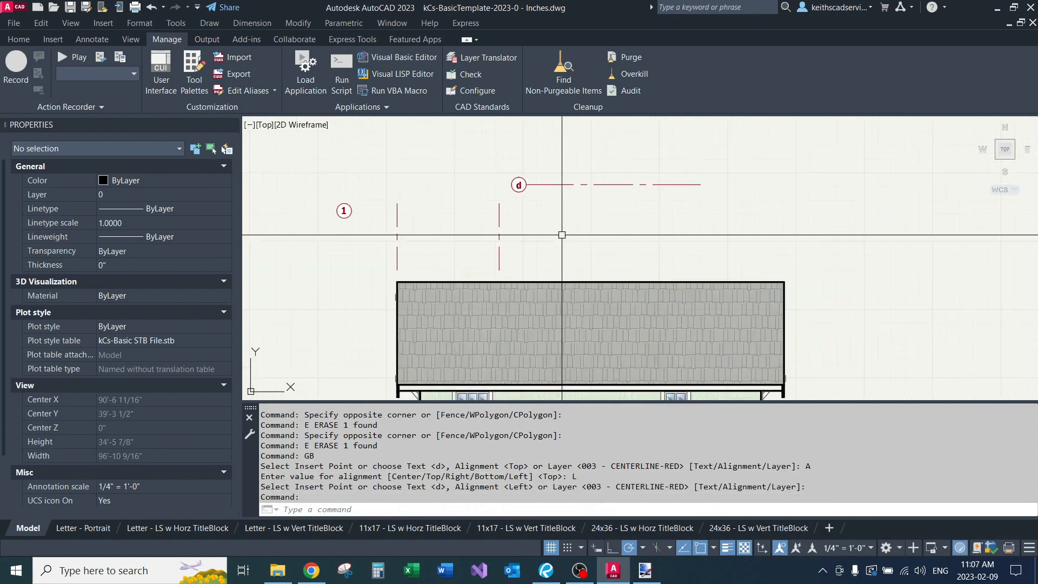
{"action": "scroll", "coordinate": [542, 280], "scroll_direction": "down", "scroll_amount": 1}
{"action": "middle_click_drag", "start_coordinate": [509, 269], "coordinate": [575, 262]}
{"action": "scroll", "coordinate": [463, 232], "scroll_direction": "up", "scroll_amount": 1}
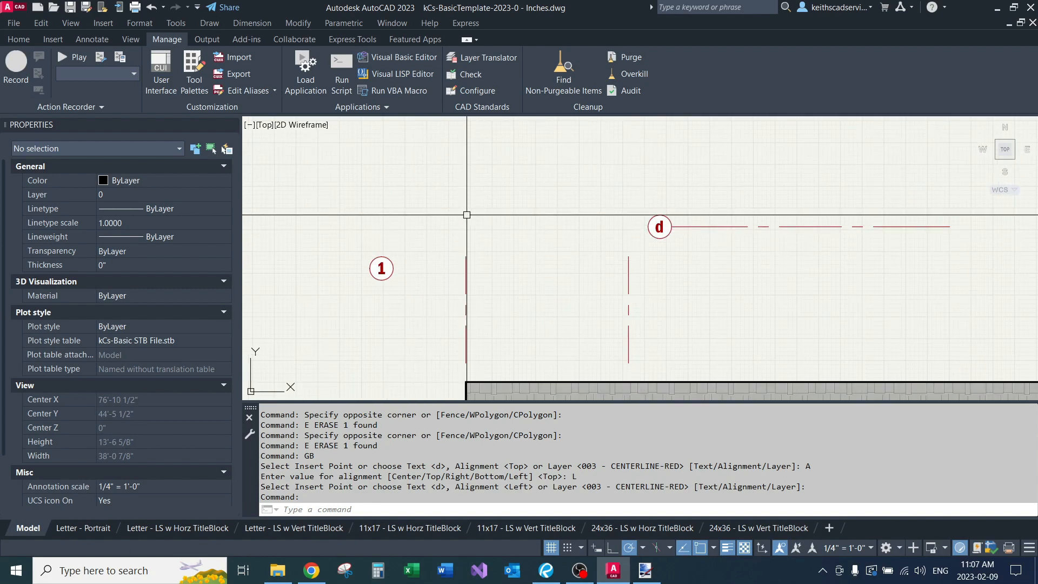
Add a right-aligned grid bubble e at the right end of the same horizontal centerline using the GB command.
{"action": "middle_click_drag", "start_coordinate": [573, 227], "coordinate": [503, 221]}
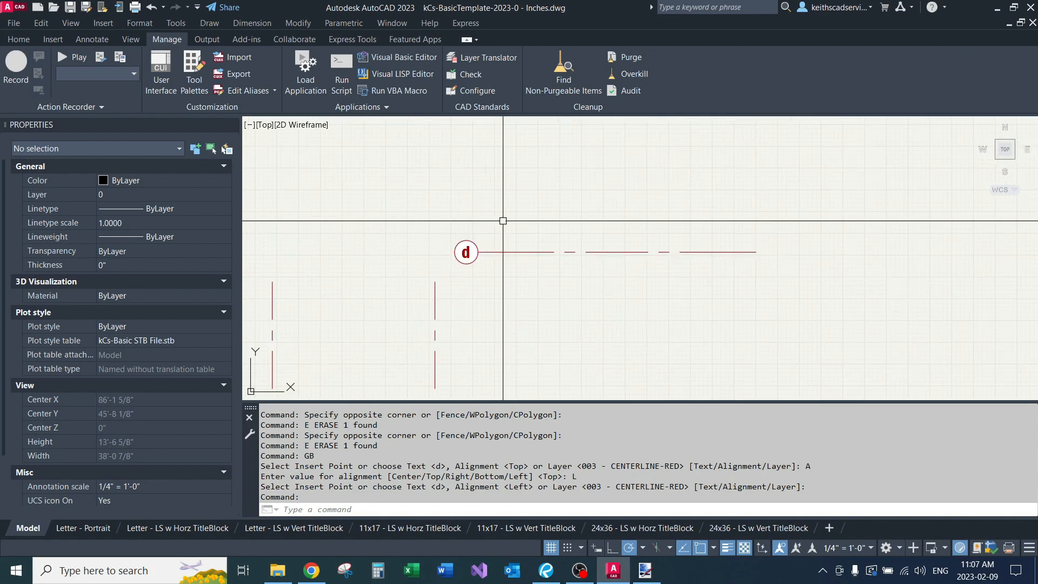
{"action": "type", "text": "GB"}
{"action": "key", "text": "Return"}
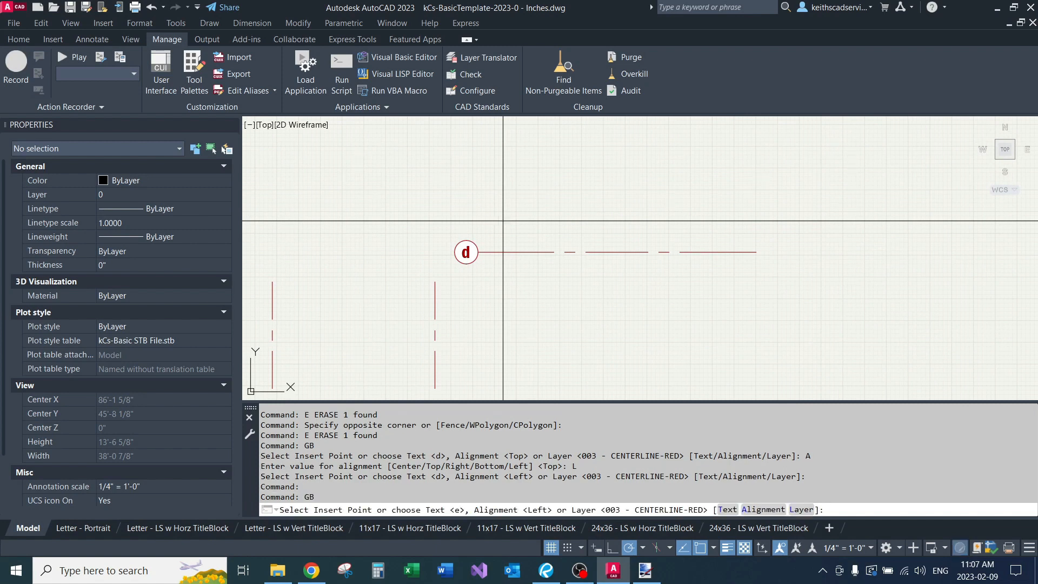
{"action": "type", "text": "A"}
{"action": "key", "text": "Return"}
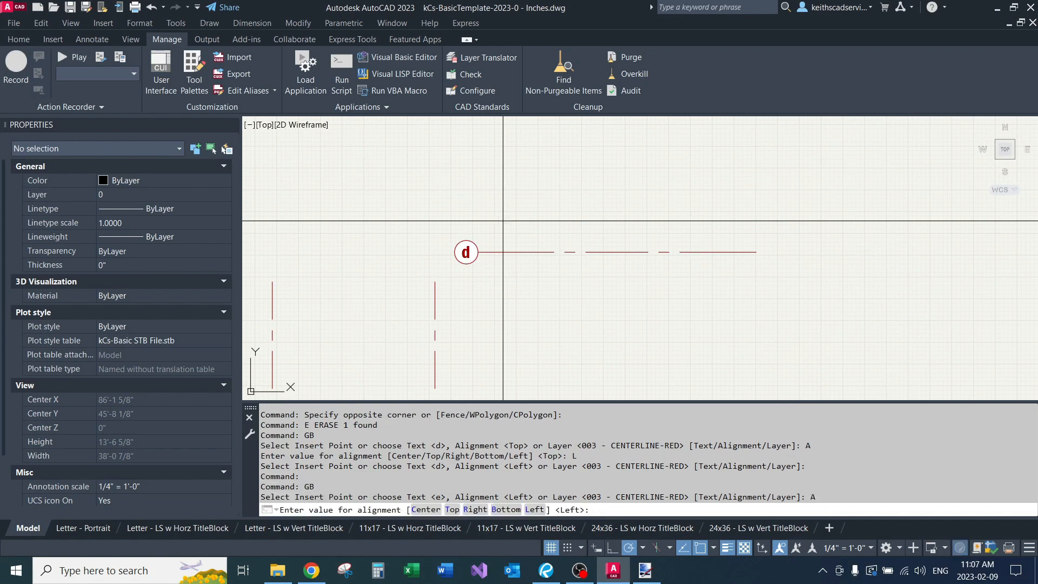
{"action": "type", "text": "R"}
{"action": "key", "text": "Return"}
{"action": "left_click", "coordinate": [756, 252]}
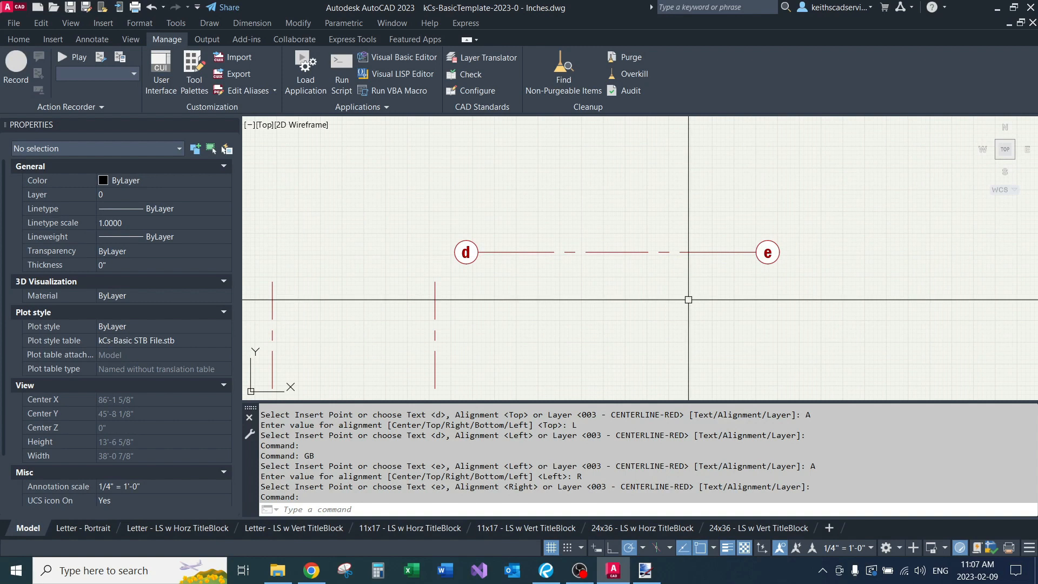
Draw a rounded callout rectangle with CREC around the main roof's left eave bracket on the front elevation.
{"action": "scroll", "coordinate": [628, 264], "scroll_direction": "down", "scroll_amount": 4}
{"action": "middle_click_drag", "start_coordinate": [634, 264], "coordinate": [573, 207]}
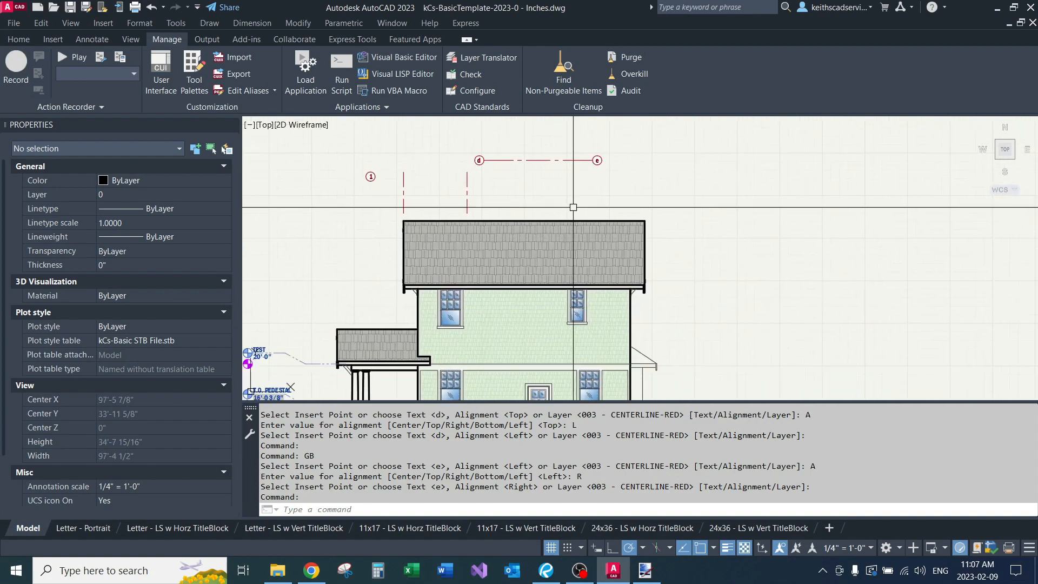
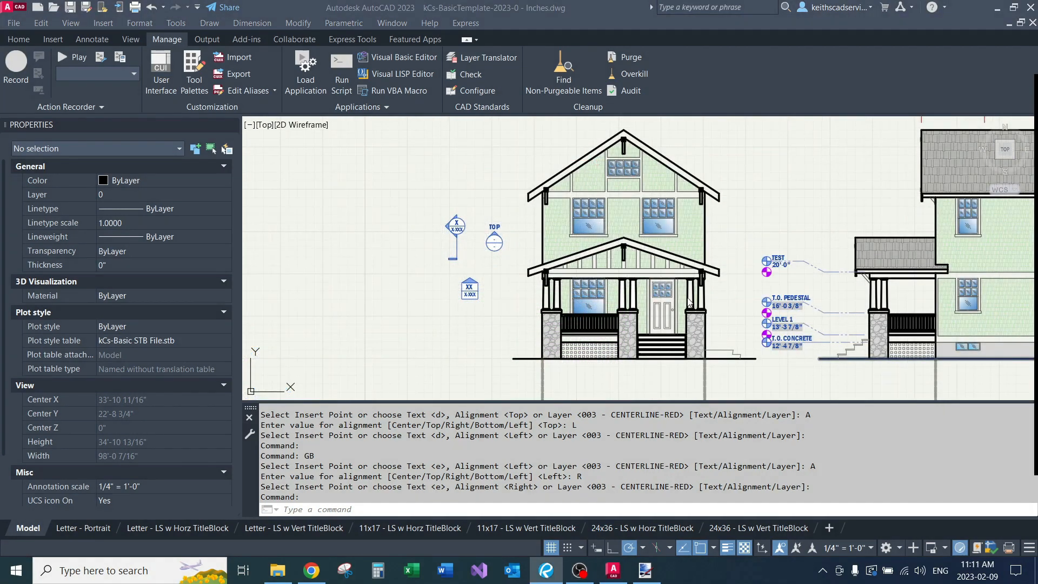
{"action": "scroll", "coordinate": [517, 218], "scroll_direction": "up", "scroll_amount": 2}
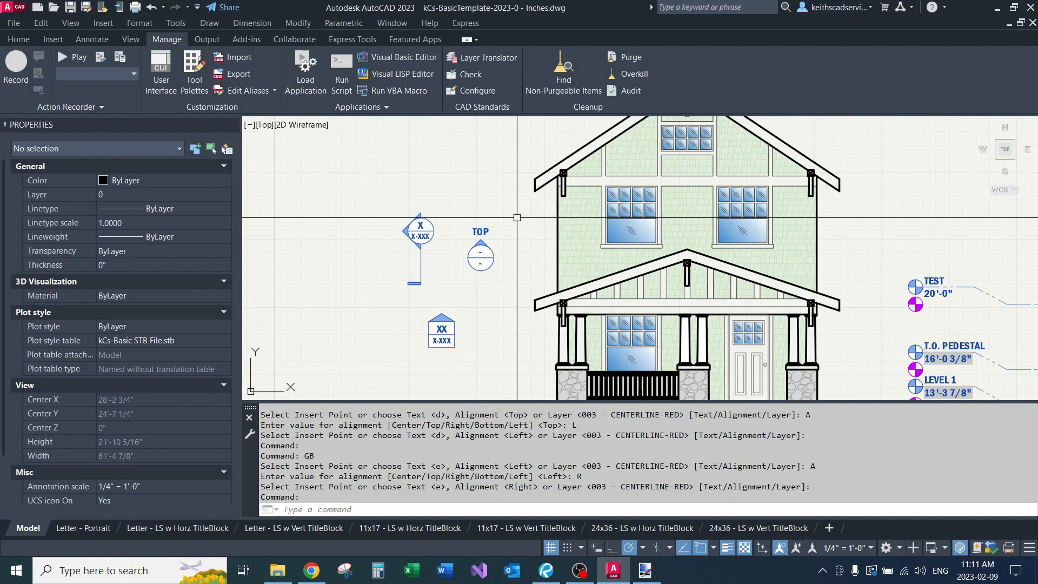
{"action": "mouse_move", "coordinate": [517, 217]}
{"action": "middle_mouse_down"}
{"action": "mouse_move", "coordinate": [452, 278]}
{"action": "mouse_move", "coordinate": [456, 247]}
{"action": "middle_mouse_up"}
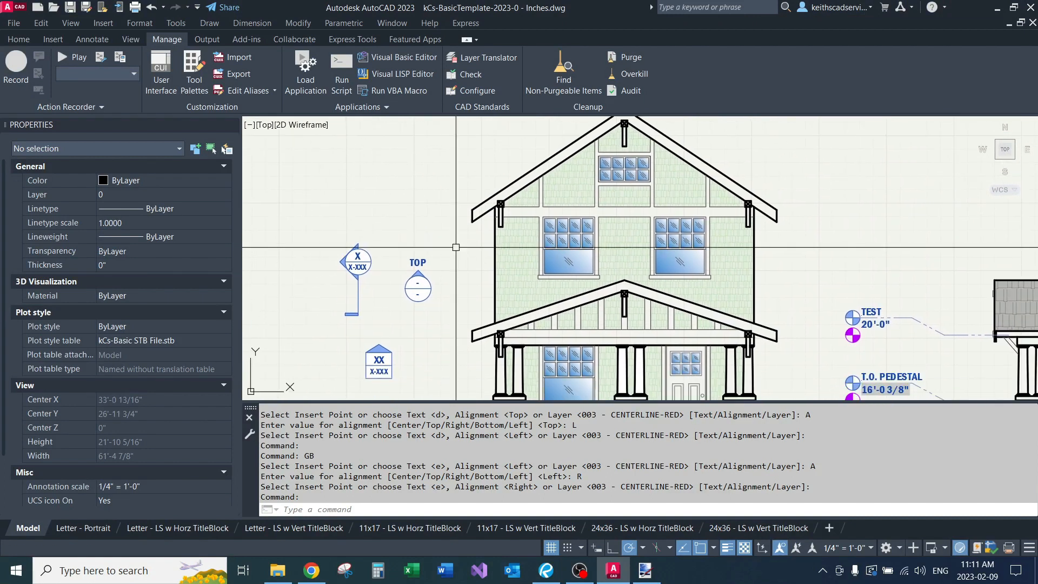
{"action": "type", "text": "ec"}
{"action": "key", "text": "Return"}
{"action": "scroll", "coordinate": [458, 202], "scroll_direction": "up", "scroll_amount": 4}
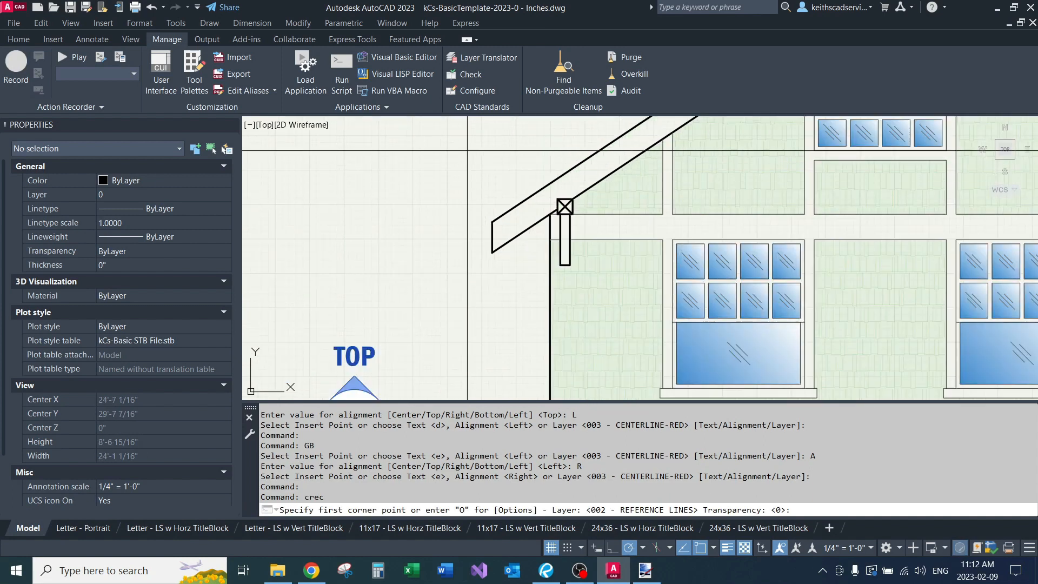
{"action": "left_click", "coordinate": [471, 145]}
{"action": "left_click", "coordinate": [621, 297]}
Attach two CBUB callout bubbles to the eave callout rectangle, one from its left edge and one from its upper-left corner.
{"action": "scroll", "coordinate": [515, 271], "scroll_direction": "down", "scroll_amount": 3}
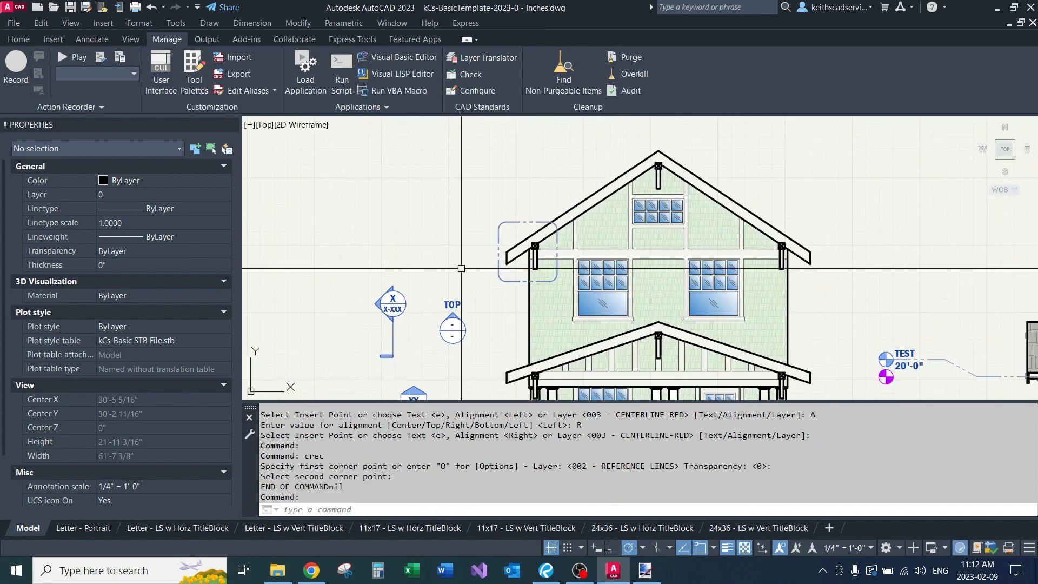
{"action": "type", "text": "cbub"}
{"action": "key", "text": "Return"}
{"action": "scroll", "coordinate": [481, 216], "scroll_direction": "up", "scroll_amount": 2}
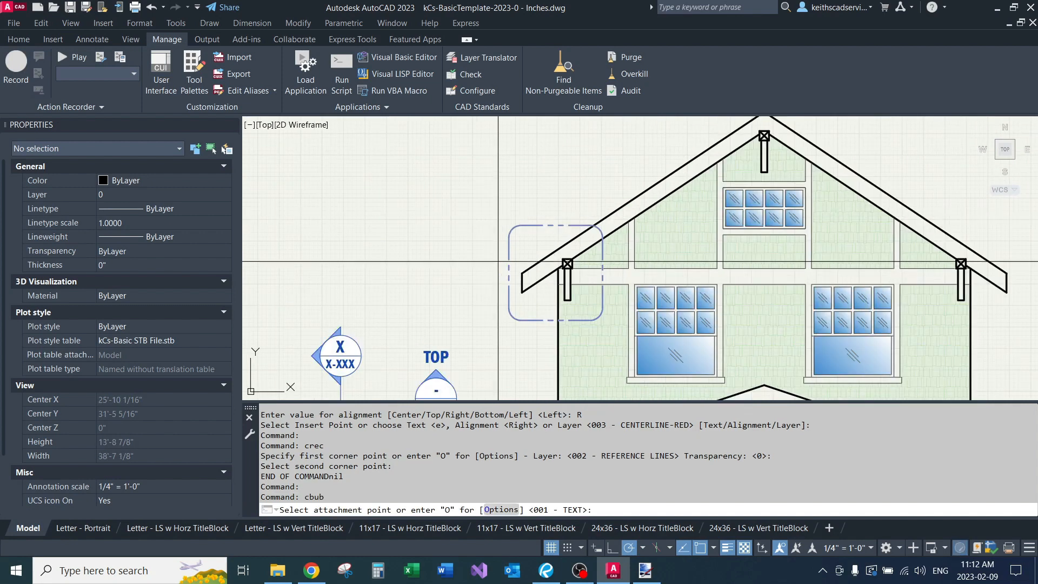
{"action": "left_click", "coordinate": [507, 270]}
{"action": "left_click", "coordinate": [398, 266]}
{"action": "key", "text": "Return"}
{"action": "left_click", "coordinate": [512, 228]}
{"action": "left_click", "coordinate": [456, 158]}
Draw a second rounded callout rectangle with CREC around the left eave bracket of the porch roof.
{"action": "middle_click_drag", "start_coordinate": [547, 198], "coordinate": [513, 229]}
{"action": "scroll", "coordinate": [488, 215], "scroll_direction": "down", "scroll_amount": 3}
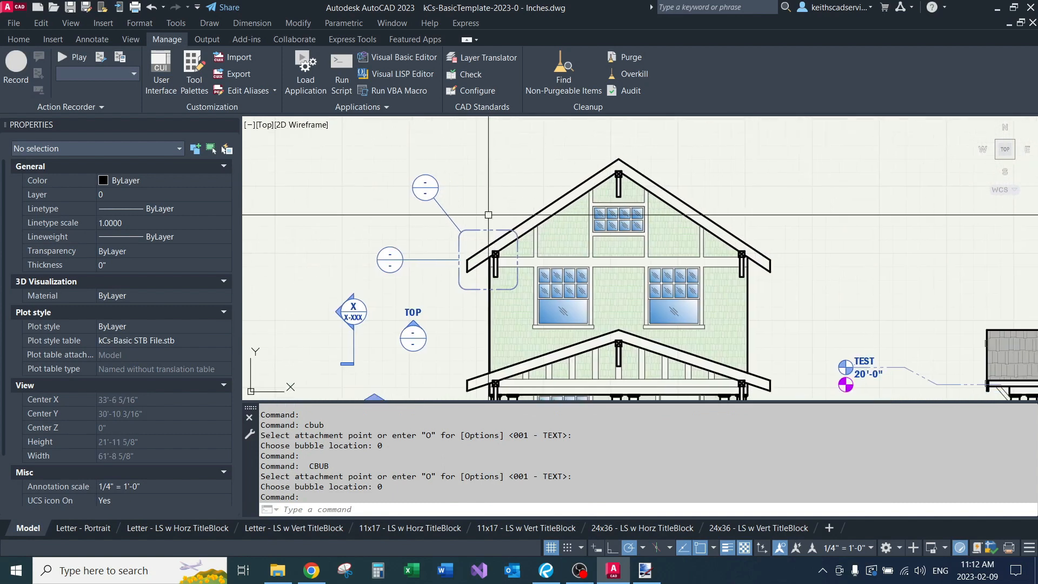
{"action": "type", "text": "crec"}
{"action": "key", "text": "Return"}
{"action": "middle_click_drag", "start_coordinate": [452, 383], "coordinate": [471, 277]}
{"action": "scroll", "coordinate": [472, 277], "scroll_direction": "up", "scroll_amount": 1}
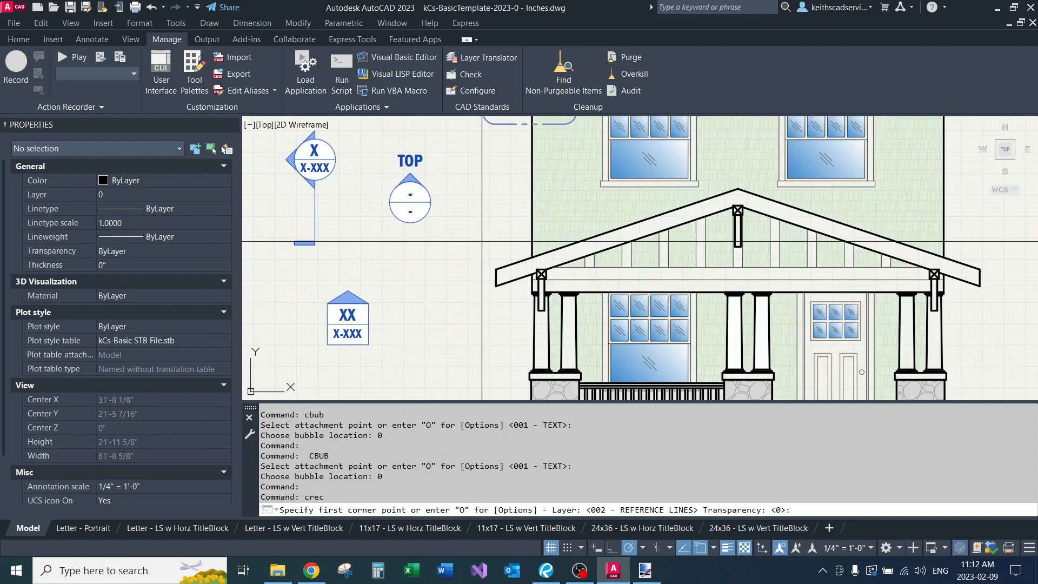
{"action": "left_click", "coordinate": [460, 232]}
{"action": "scroll", "coordinate": [547, 331], "scroll_direction": "up", "scroll_amount": 2}
{"action": "left_click", "coordinate": [596, 312]}
{"action": "scroll", "coordinate": [506, 247], "scroll_direction": "up", "scroll_amount": 4}
{"action": "scroll", "coordinate": [505, 247], "scroll_direction": "down", "scroll_amount": 4}
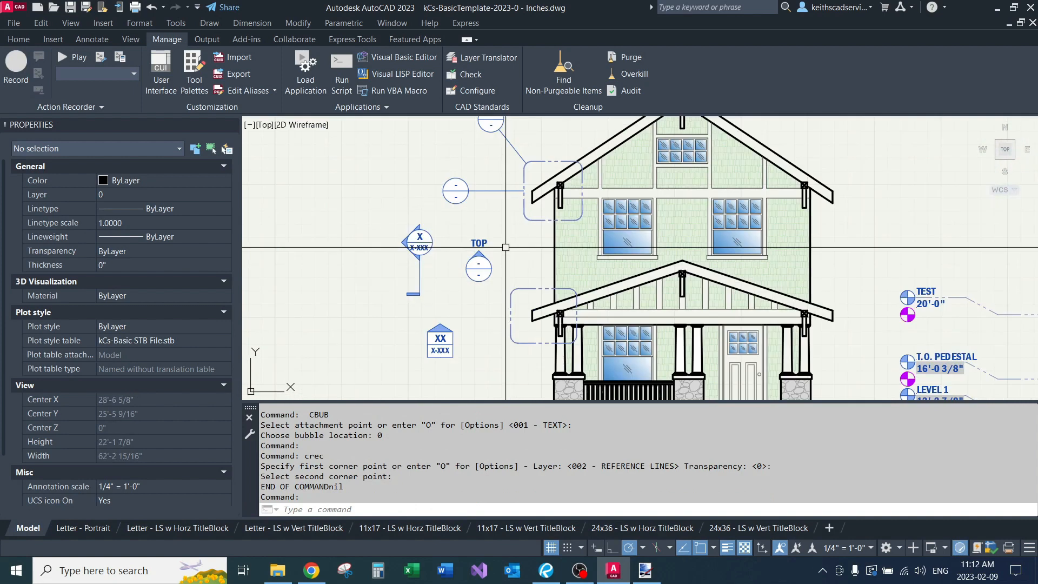
{"action": "left_click", "coordinate": [490, 194]}
{"action": "left_click", "coordinate": [490, 194]}
{"action": "middle_click_drag", "start_coordinate": [533, 155], "coordinate": [514, 191]}
{"action": "scroll", "coordinate": [514, 191], "scroll_direction": "up", "scroll_amount": 2}
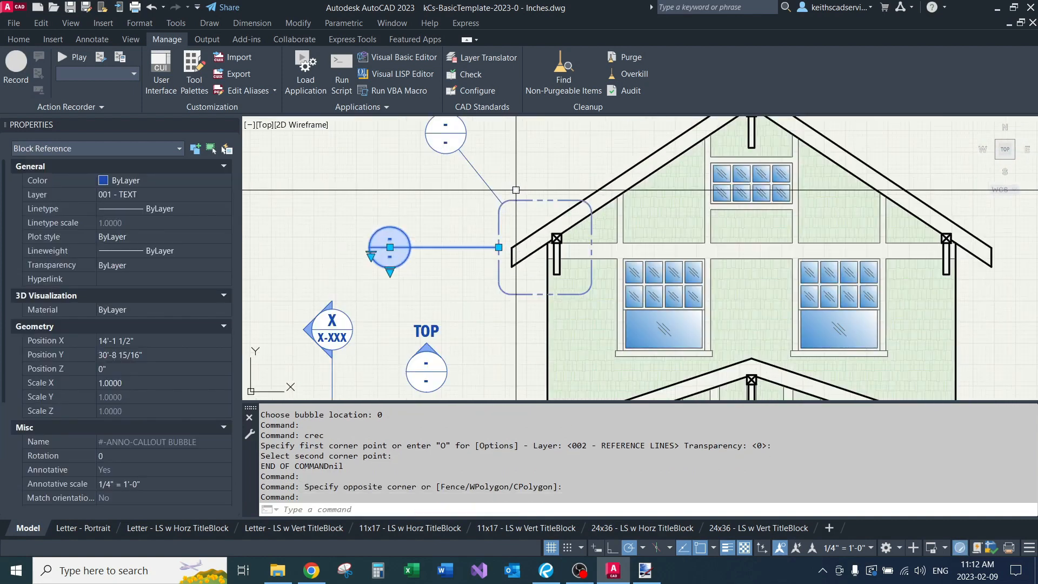
{"action": "key", "text": "Escape"}
{"action": "left_click", "coordinate": [531, 185]}
{"action": "left_click", "coordinate": [513, 207]}
{"action": "key", "text": "Escape"}
{"action": "left_click", "coordinate": [498, 167]}
{"action": "left_click", "coordinate": [478, 180]}
{"action": "key", "text": "Escape"}
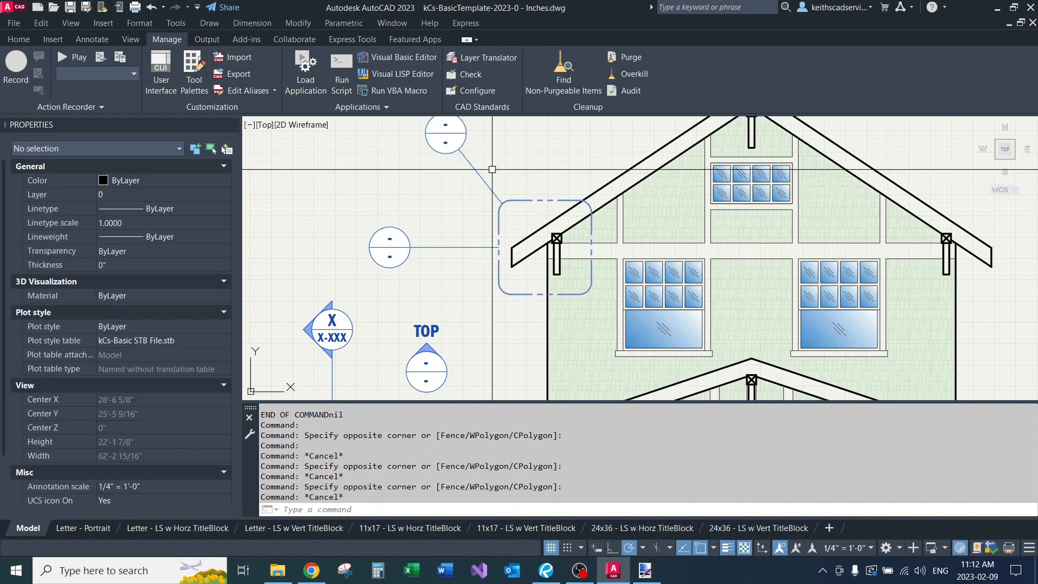
Move the upper callout bubble's leader end to the top midpoint of the eave callout rectangle and shift the bubble toward the roof.
{"action": "middle_click_drag", "start_coordinate": [504, 156], "coordinate": [508, 197]}
{"action": "scroll", "coordinate": [508, 197], "scroll_direction": "down", "scroll_amount": 1}
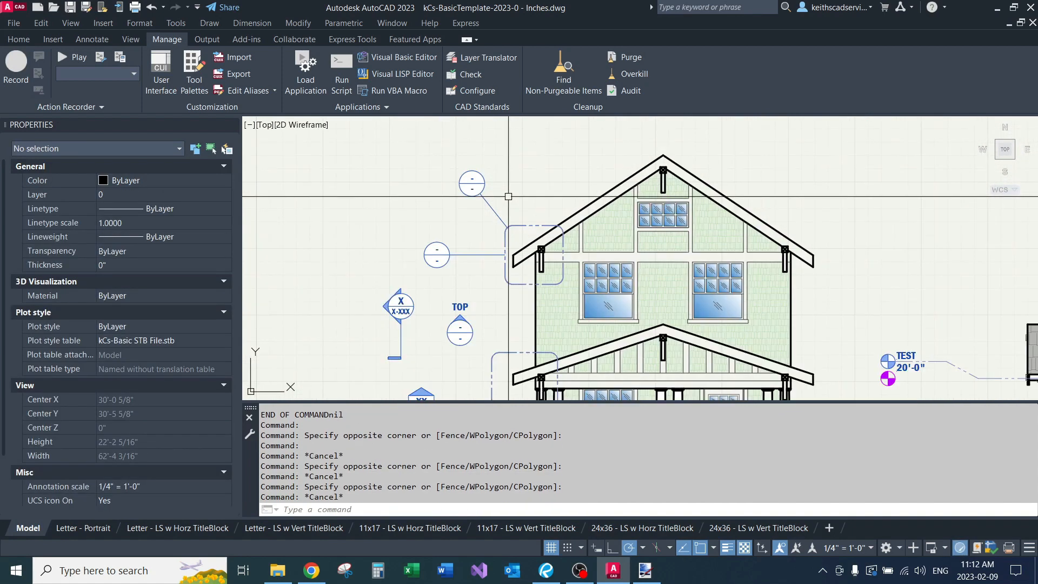
{"action": "scroll", "coordinate": [493, 225], "scroll_direction": "up", "scroll_amount": 1}
{"action": "left_click", "coordinate": [495, 205]}
{"action": "left_click", "coordinate": [514, 224]}
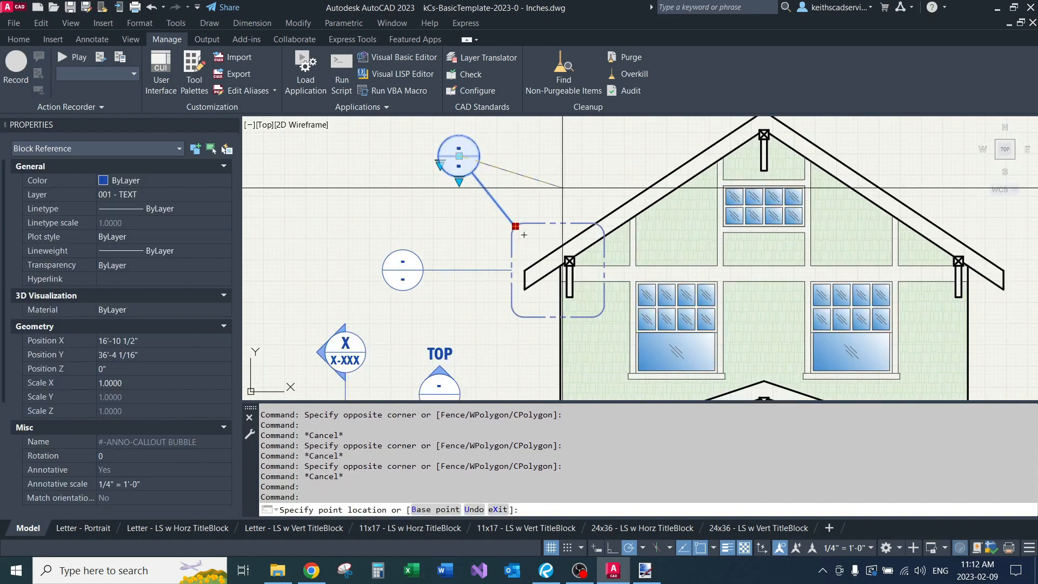
{"action": "left_click", "coordinate": [558, 222]}
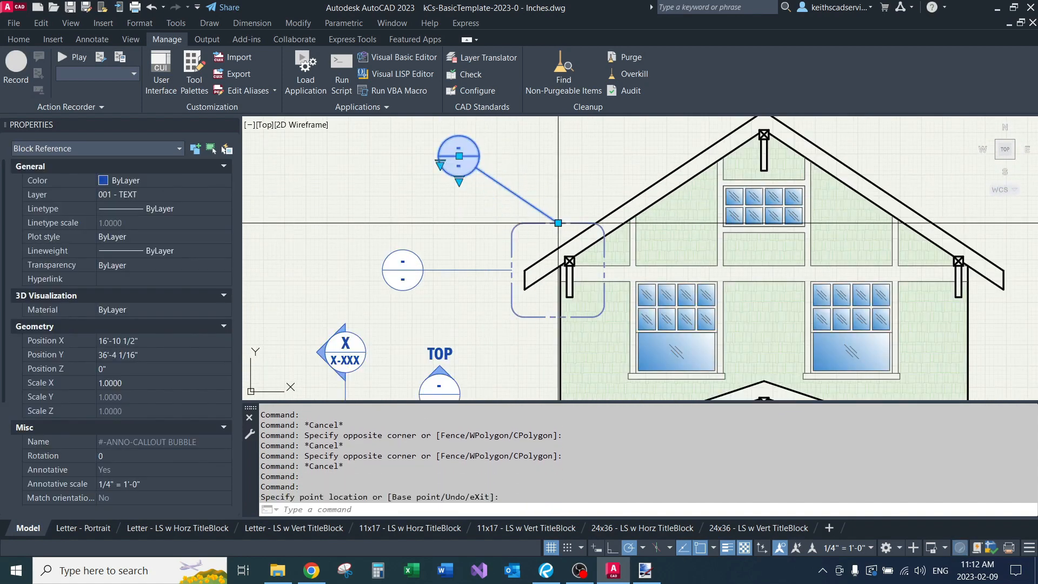
{"action": "left_click", "coordinate": [541, 155]}
{"action": "key", "text": "Escape"}
{"action": "key", "text": "Escape"}
Draw a standard horizontal break line with BL beside the side elevation's porch columns, above the T.O. PEDESTAL marker.
{"action": "scroll", "coordinate": [517, 193], "scroll_direction": "down", "scroll_amount": 2}
{"action": "middle_click_drag", "start_coordinate": [516, 193], "coordinate": [239, 124]}
{"action": "scroll", "coordinate": [551, 264], "scroll_direction": "up", "scroll_amount": 3}
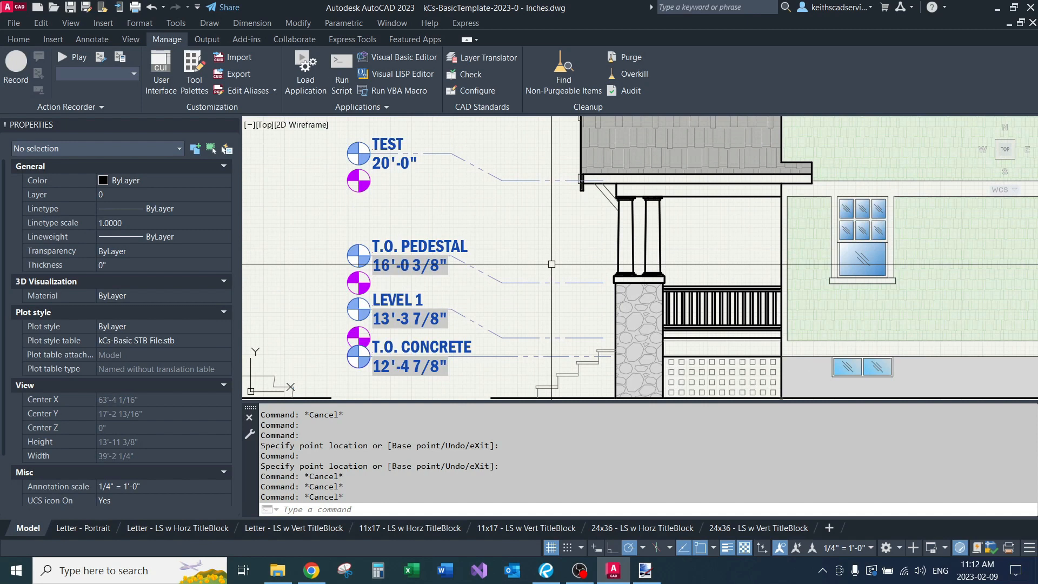
{"action": "mouse_move", "coordinate": [552, 264]}
{"action": "middle_mouse_down"}
{"action": "mouse_move", "coordinate": [492, 251]}
{"action": "mouse_move", "coordinate": [488, 236]}
{"action": "middle_mouse_up"}
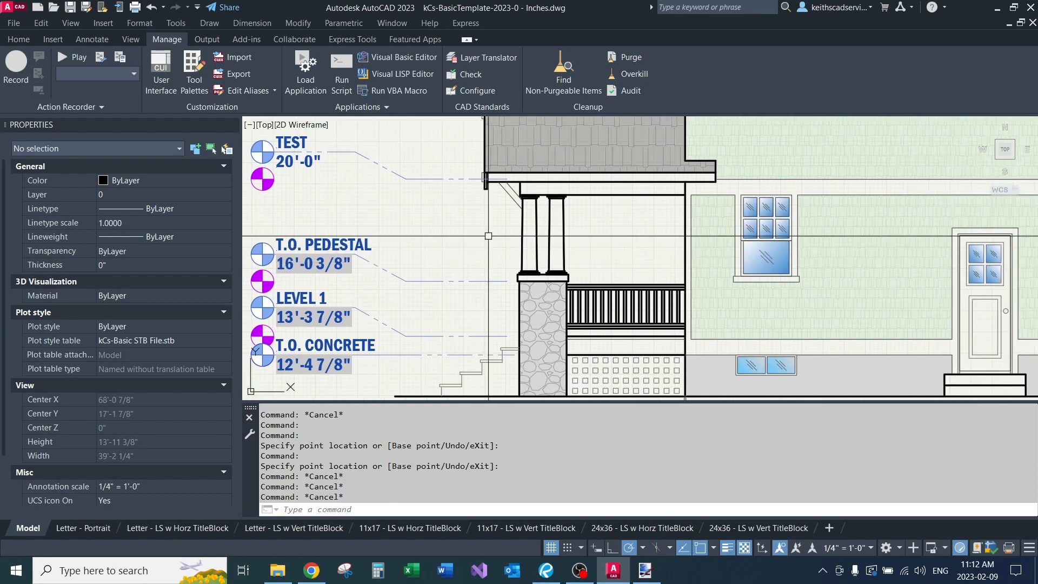
{"action": "type", "text": "l"}
{"action": "key", "text": "Return"}
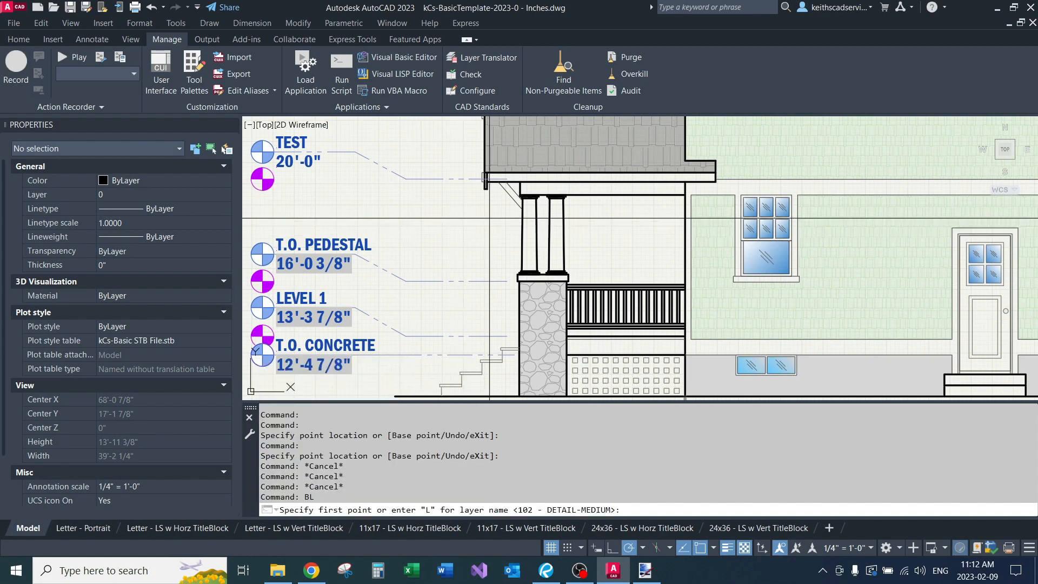
{"action": "left_click", "coordinate": [487, 216]}
Draw a large-symbol break line with BLB just below the standard break line.
{"action": "type", "text": "bl"}
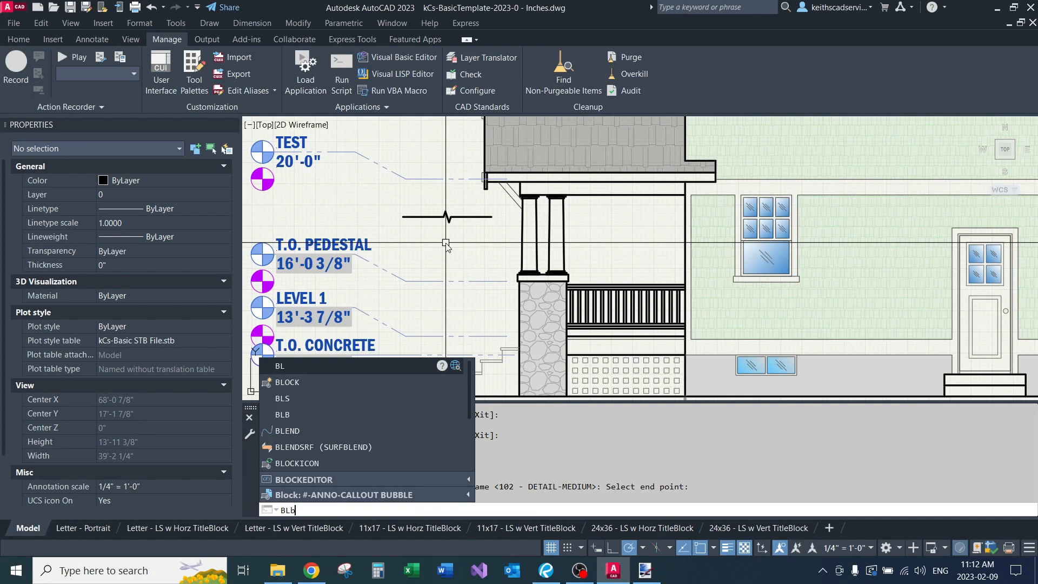
{"action": "type", "text": "b"}
{"action": "key", "text": "Return"}
{"action": "scroll", "coordinate": [417, 232], "scroll_direction": "up", "scroll_amount": 4}
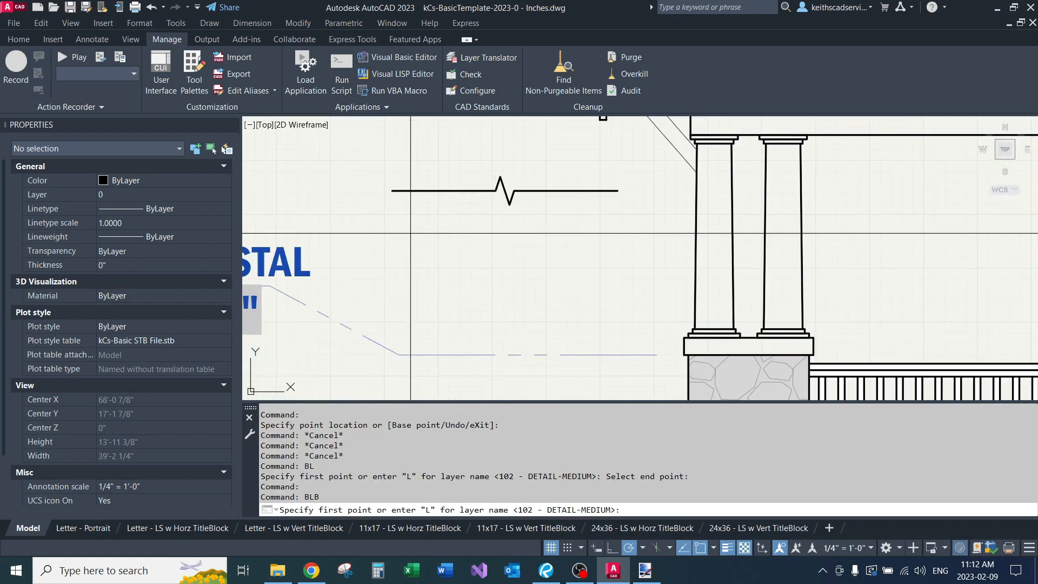
{"action": "left_click", "coordinate": [619, 238]}
Draw a small-symbol break line with BLS below the large one.
{"action": "type", "text": "bls"}
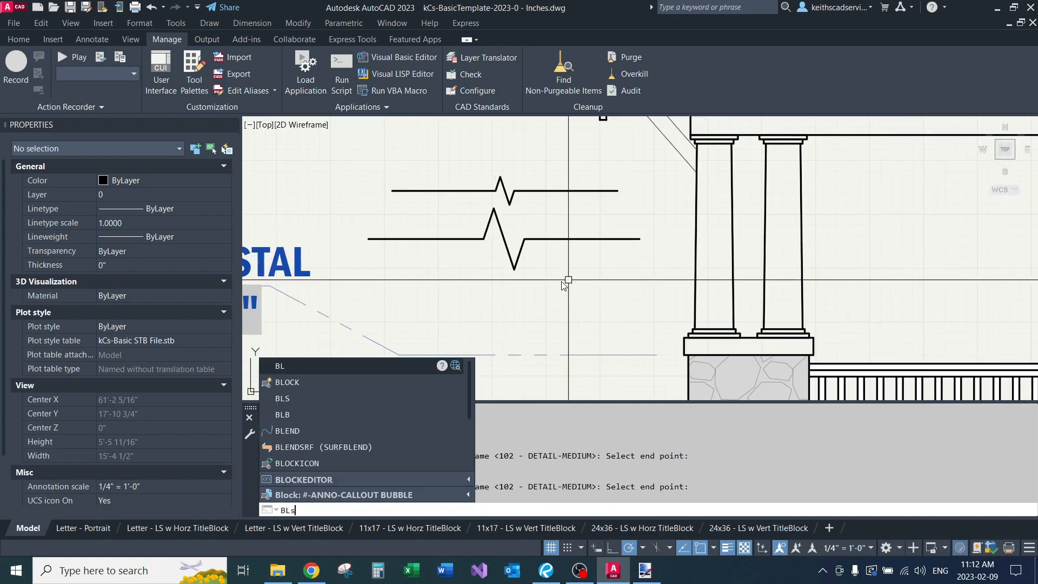
{"action": "key", "text": "Return"}
{"action": "left_click", "coordinate": [392, 291]}
{"action": "left_click", "coordinate": [593, 291]}
Draw a standard break line horizontally across both porch columns, from the left column's outer edge to the right column's outer edge.
{"action": "mouse_move", "coordinate": [669, 263]}
{"action": "middle_mouse_down"}
{"action": "mouse_move", "coordinate": [533, 253]}
{"action": "mouse_move", "coordinate": [507, 265]}
{"action": "middle_mouse_up"}
{"action": "type", "text": "bl"}
{"action": "key", "text": "Return"}
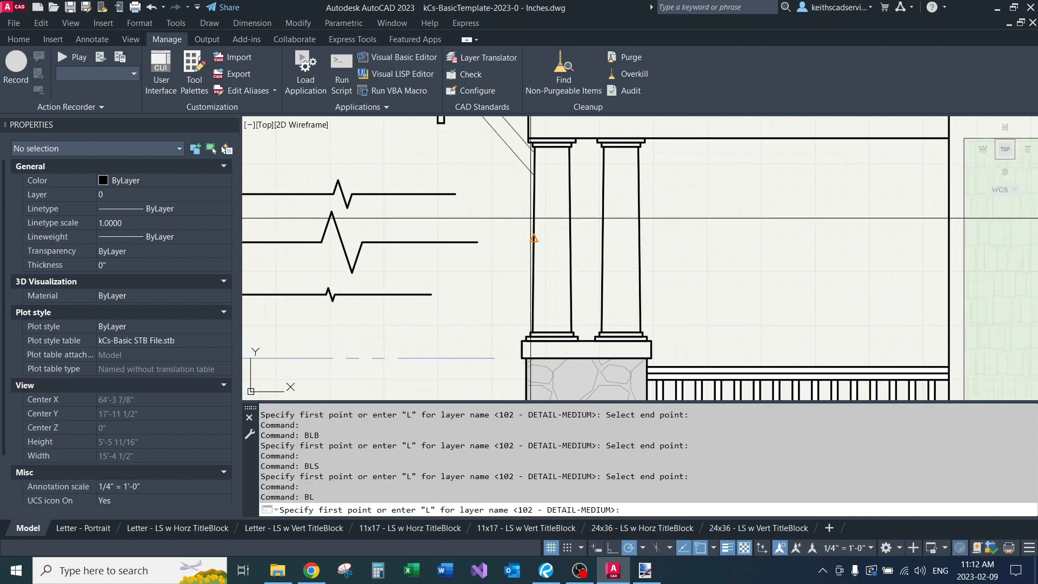
{"action": "left_click", "coordinate": [533, 239]}
{"action": "left_click", "coordinate": [639, 238]}
Copy the break line on the porch columns a short distance straight up.
{"action": "left_click", "coordinate": [590, 239]}
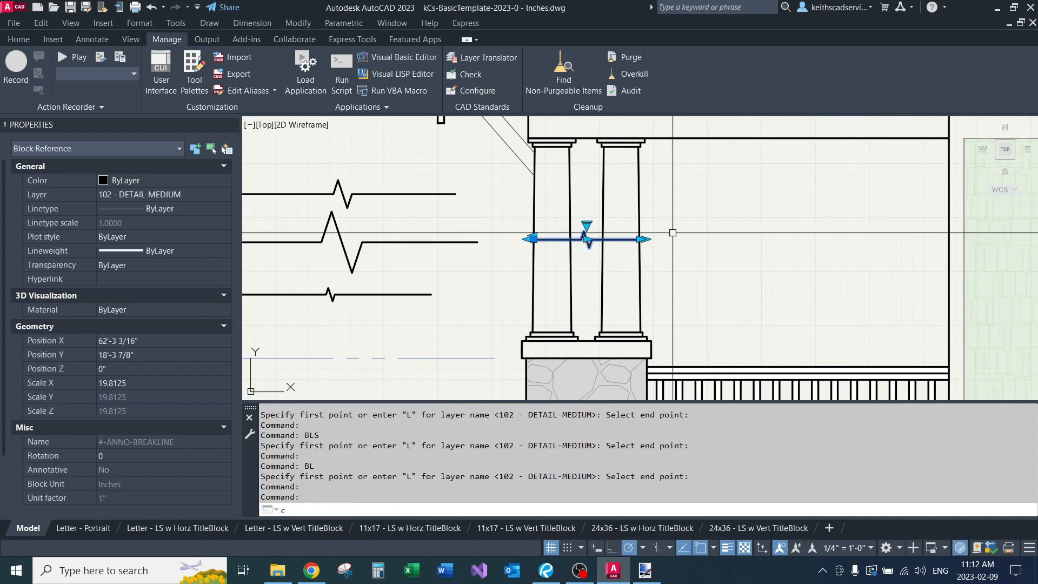
{"action": "type", "text": "c"}
{"action": "key", "text": "Return"}
{"action": "left_click", "coordinate": [690, 239]}
{"action": "left_click", "coordinate": [690, 205]}
{"action": "key", "text": "Return"}
Turn on the mask below the upper break line and shorten it so it ends above the lower break line.
{"action": "scroll", "coordinate": [591, 213], "scroll_direction": "up", "scroll_amount": 2}
{"action": "left_click", "coordinate": [592, 202]}
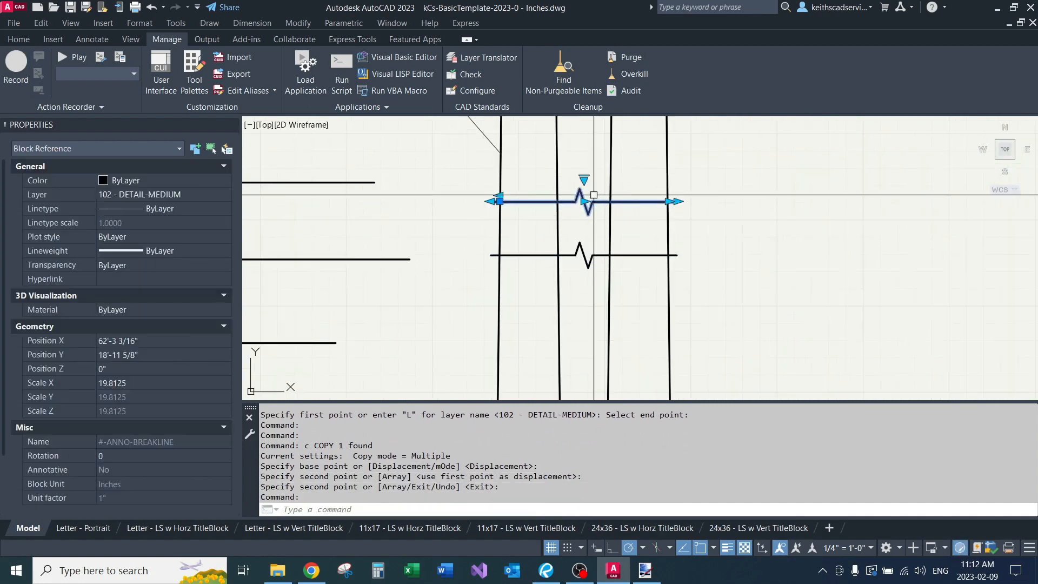
{"action": "left_click", "coordinate": [625, 215]}
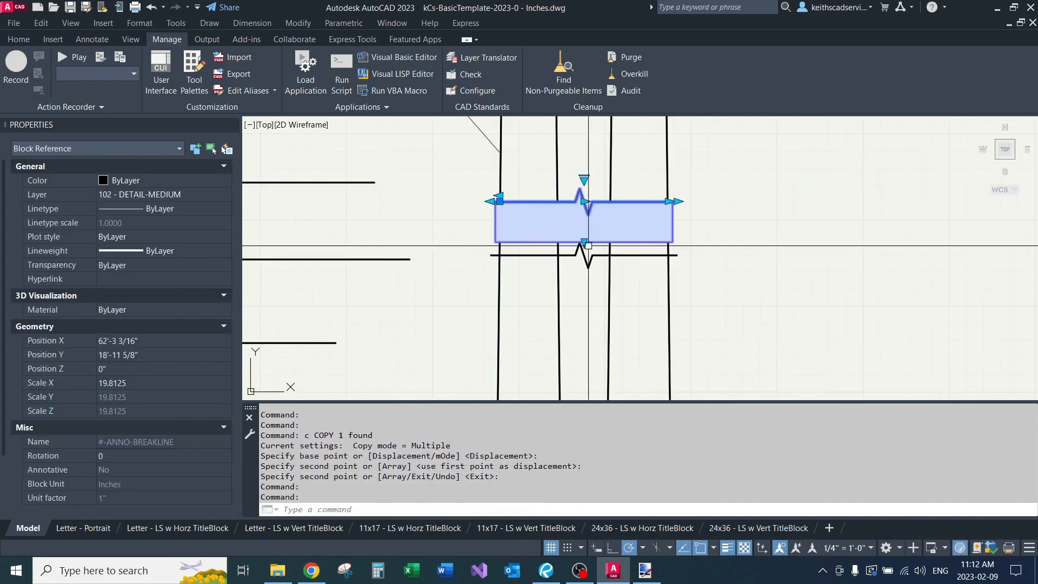
{"action": "scroll", "coordinate": [574, 234], "scroll_direction": "up", "scroll_amount": 5}
{"action": "left_click", "coordinate": [566, 229]}
{"action": "left_click", "coordinate": [567, 197]}
{"action": "key", "text": "Escape"}
Mask the area above the lower break line to hide the columns between the two break lines.
{"action": "left_click", "coordinate": [563, 246]}
{"action": "left_click", "coordinate": [528, 265]}
{"action": "scroll", "coordinate": [556, 261], "scroll_direction": "down", "scroll_amount": 2}
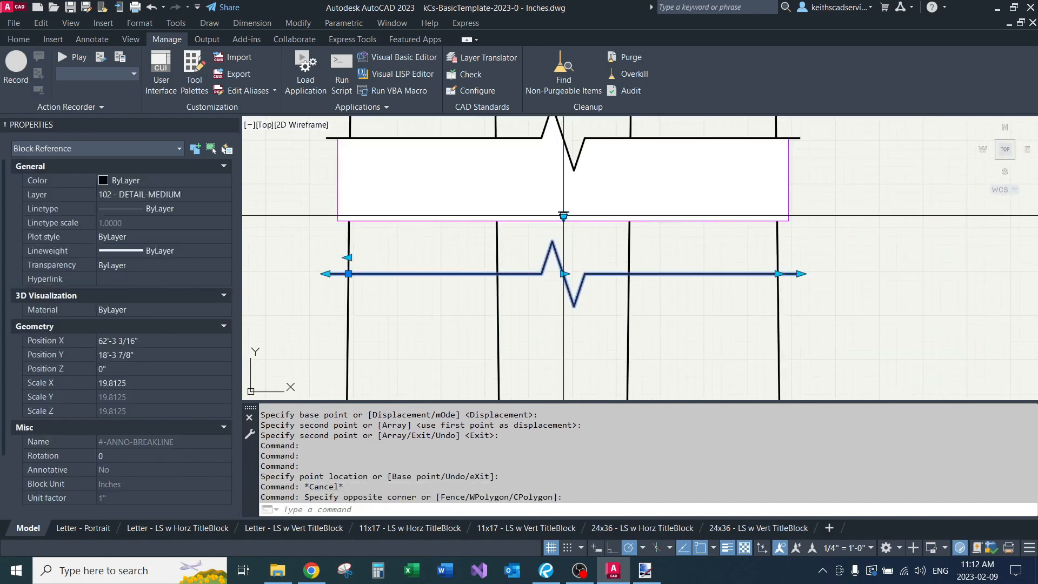
{"action": "key", "text": "Escape"}
{"action": "key", "text": "Escape"}
{"action": "scroll", "coordinate": [617, 265], "scroll_direction": "down", "scroll_amount": 5}
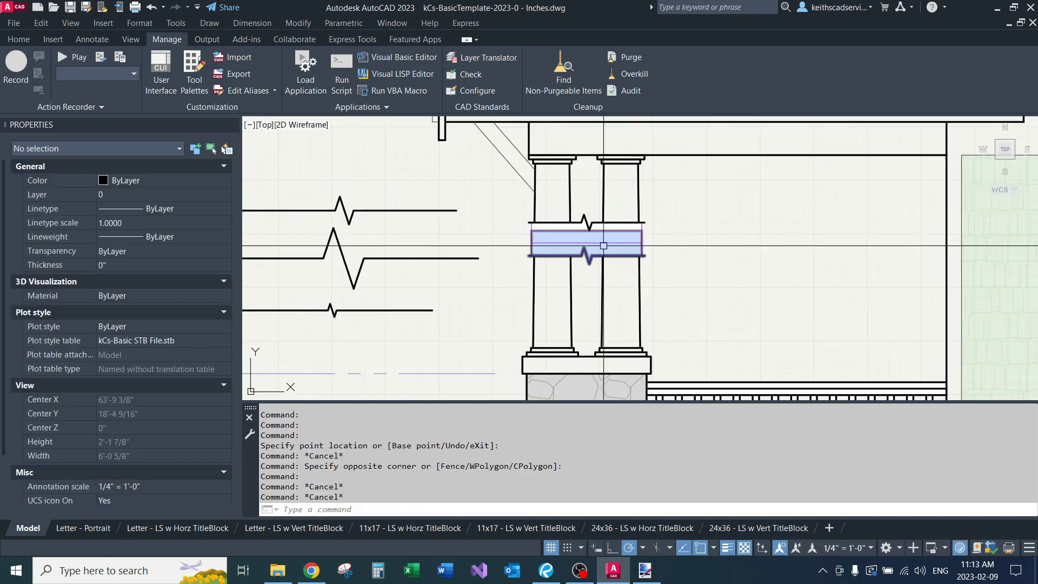
{"action": "mouse_move", "coordinate": [645, 278]}
{"action": "middle_mouse_down"}
{"action": "mouse_move", "coordinate": [649, 245]}
{"action": "mouse_move", "coordinate": [674, 269]}
{"action": "middle_mouse_up"}
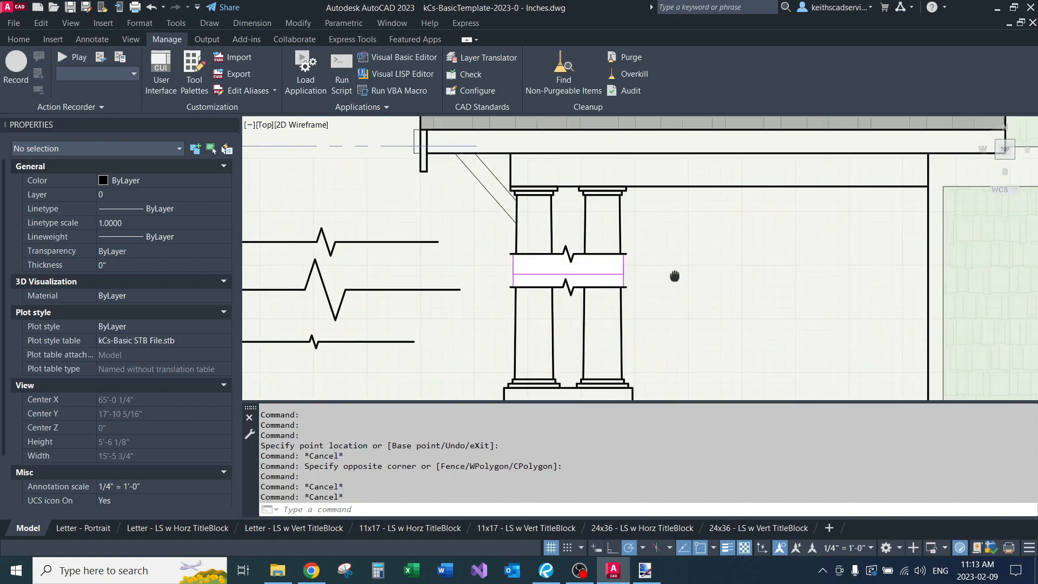
{"action": "scroll", "coordinate": [644, 233], "scroll_direction": "up", "scroll_amount": 2}
{"action": "scroll", "coordinate": [627, 276], "scroll_direction": "up", "scroll_amount": 6}
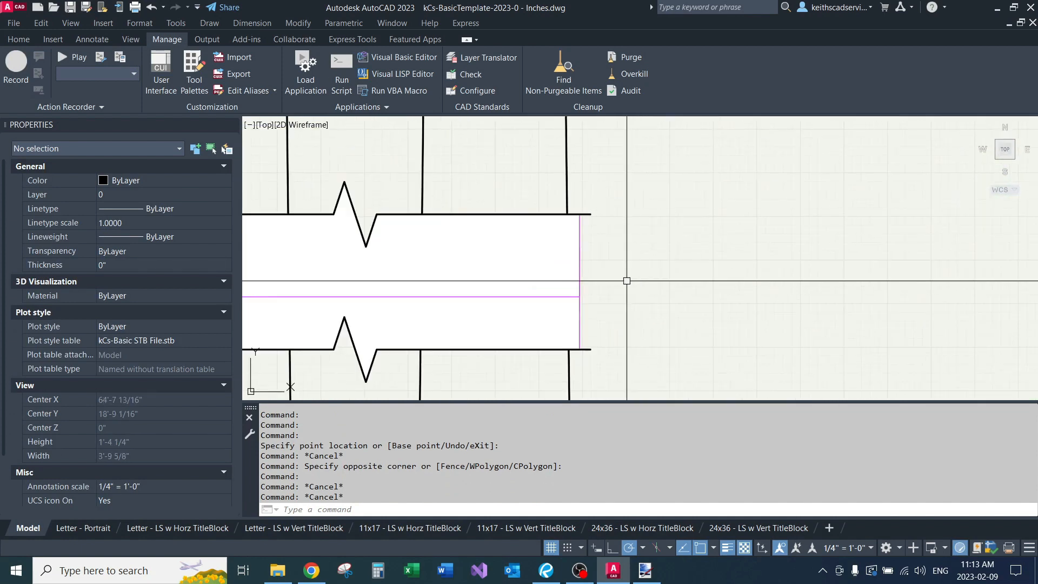
Erase the three leftover objects to the left of the porch columns on the side elevation.
{"action": "scroll", "coordinate": [639, 263], "scroll_direction": "down", "scroll_amount": 8}
{"action": "scroll", "coordinate": [612, 206], "scroll_direction": "down", "scroll_amount": 3}
{"action": "left_click", "coordinate": [454, 205]}
{"action": "left_click", "coordinate": [423, 293]}
{"action": "type", "text": "e"}
{"action": "key", "text": "Return"}
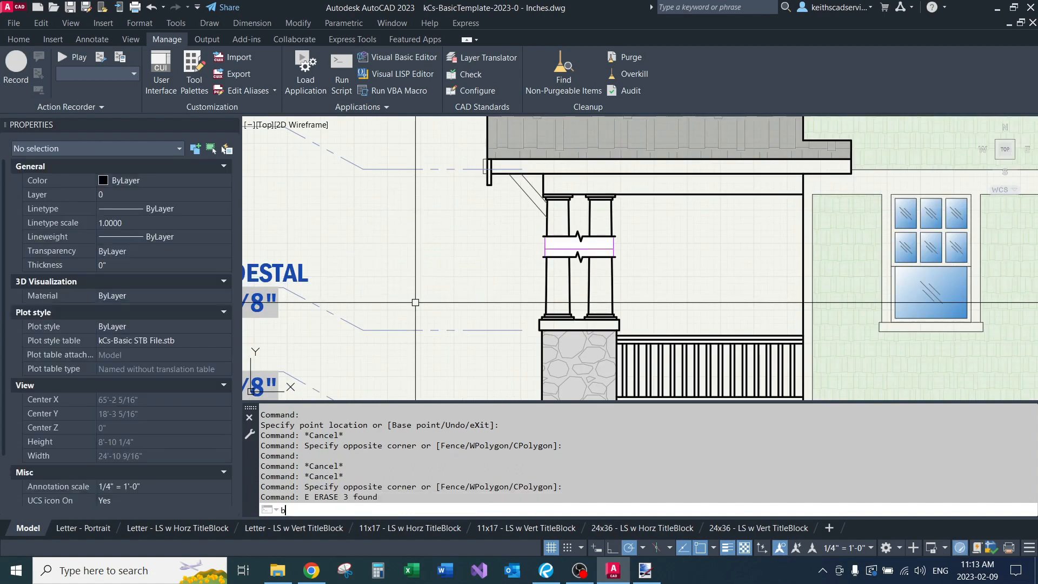
Draw a horizontal break line on layer 001 - TEXT in the open area left of the porch columns.
{"action": "type", "text": "ble"}
{"action": "key", "text": "Return"}
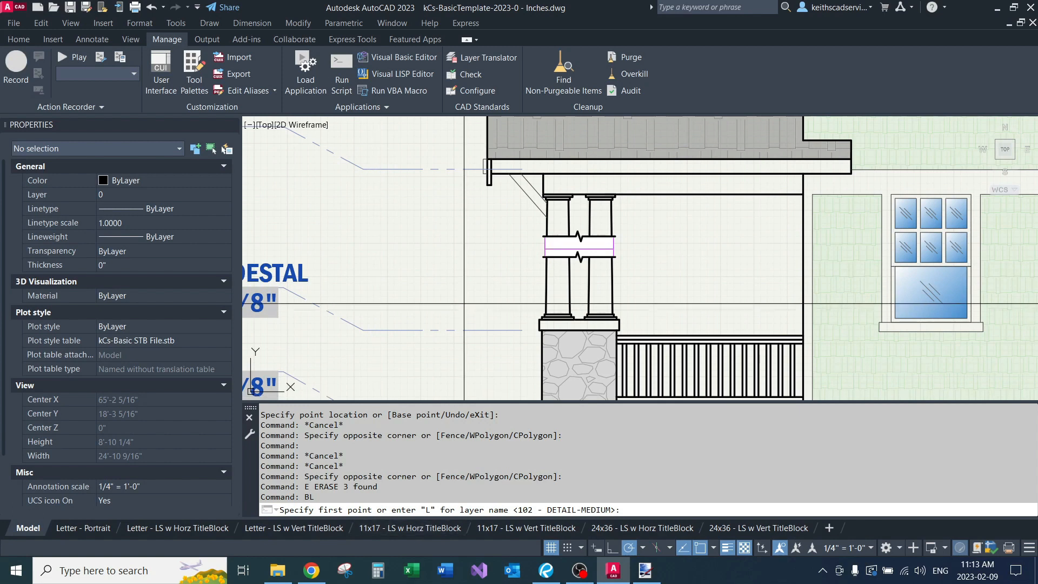
{"action": "type", "text": "l"}
{"action": "key", "text": "Return"}
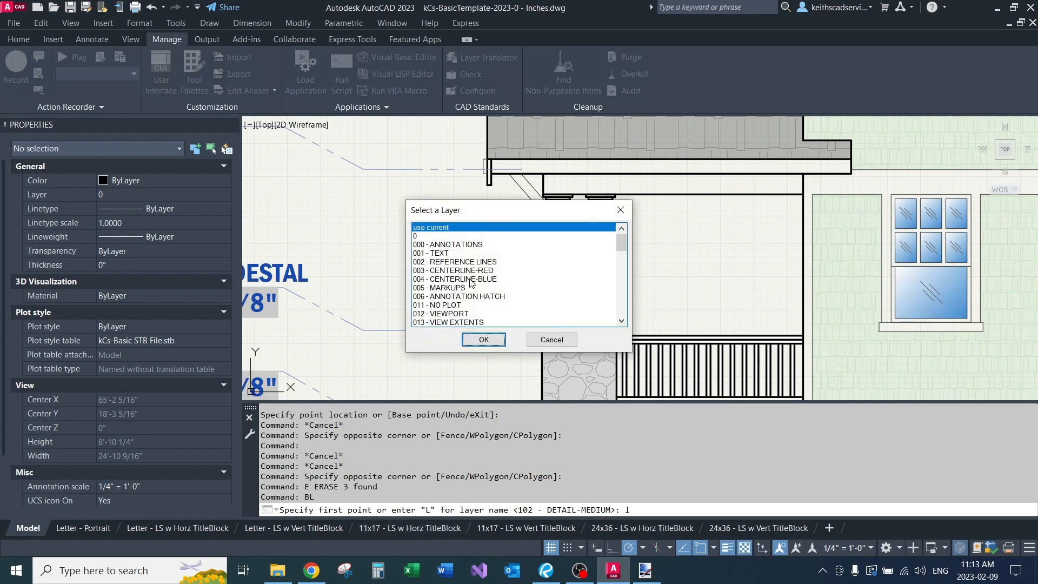
{"action": "double_click", "coordinate": [454, 253]}
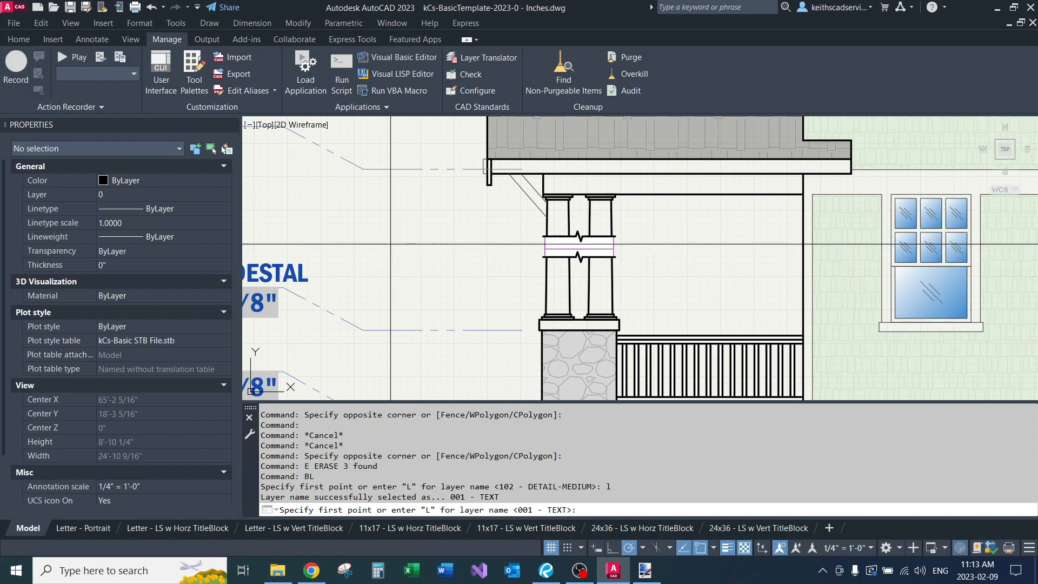
{"action": "left_click", "coordinate": [464, 252]}
Draw a vertical break line on the same layer, crossing the right part of the horizontal break line.
{"action": "key", "text": "Return"}
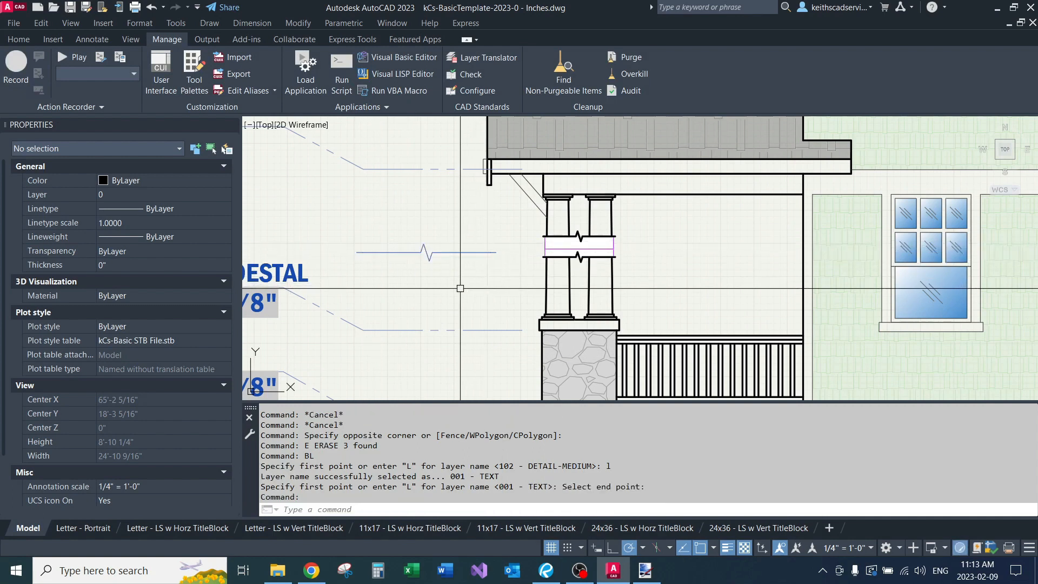
{"action": "left_click", "coordinate": [463, 297]}
{"action": "left_click", "coordinate": [462, 230]}
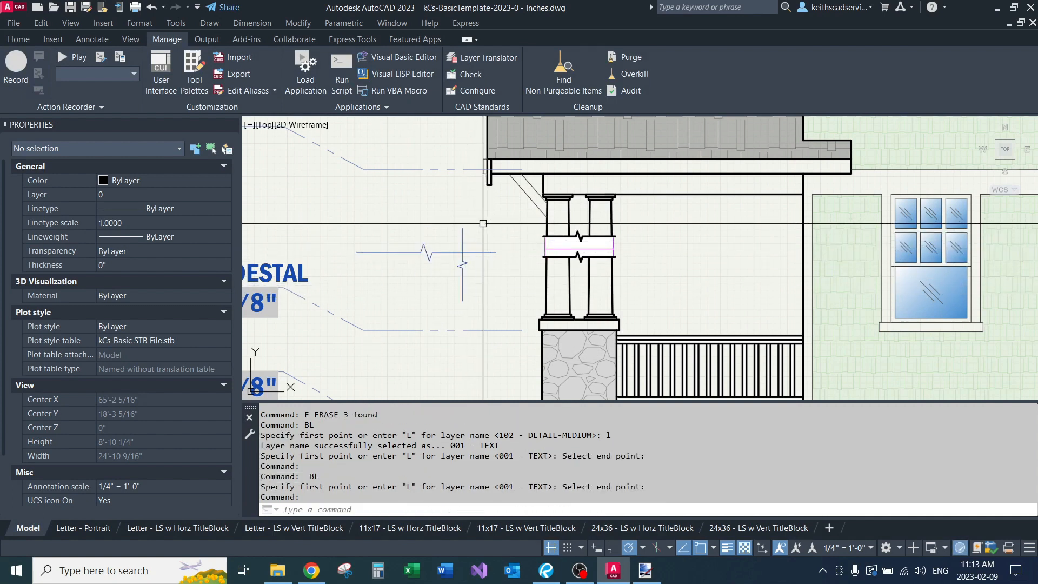
Draw a diagonal break line on layer 000 - ANNOTATIONS beside the horizontal and vertical ones.
{"action": "key", "text": "Return"}
{"action": "type", "text": "l"}
{"action": "key", "text": "Return"}
{"action": "double_click", "coordinate": [453, 249]}
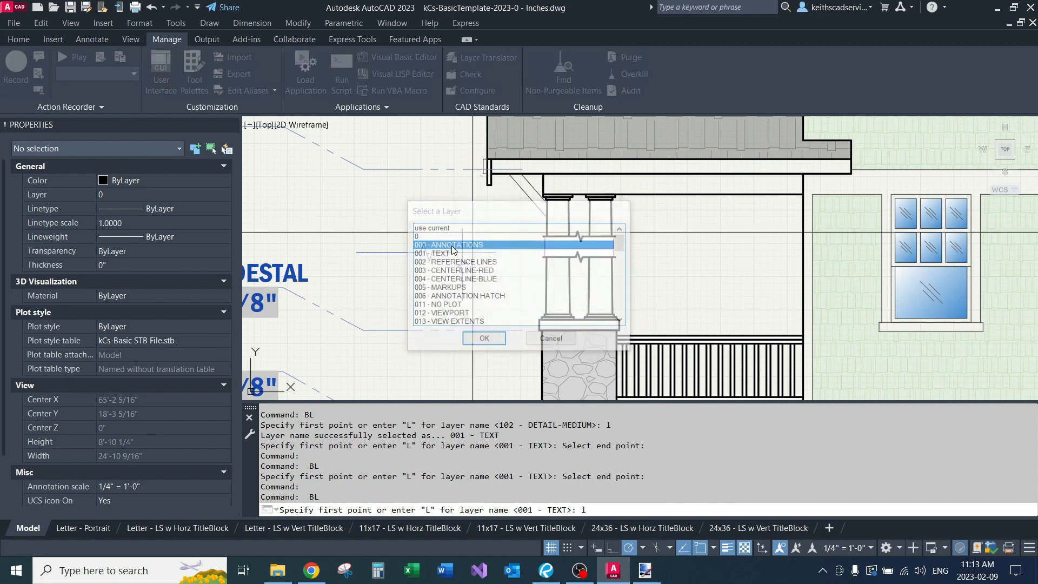
{"action": "mouse_move", "coordinate": [428, 303]}
{"action": "middle_mouse_down"}
{"action": "mouse_move", "coordinate": [485, 339]}
{"action": "mouse_move", "coordinate": [472, 297]}
{"action": "mouse_move", "coordinate": [464, 306]}
{"action": "middle_mouse_up"}
{"action": "scroll", "coordinate": [473, 297], "scroll_direction": "up", "scroll_amount": 2}
{"action": "scroll", "coordinate": [477, 288], "scroll_direction": "down", "scroll_amount": 3}
{"action": "scroll", "coordinate": [464, 306], "scroll_direction": "up", "scroll_amount": 2}
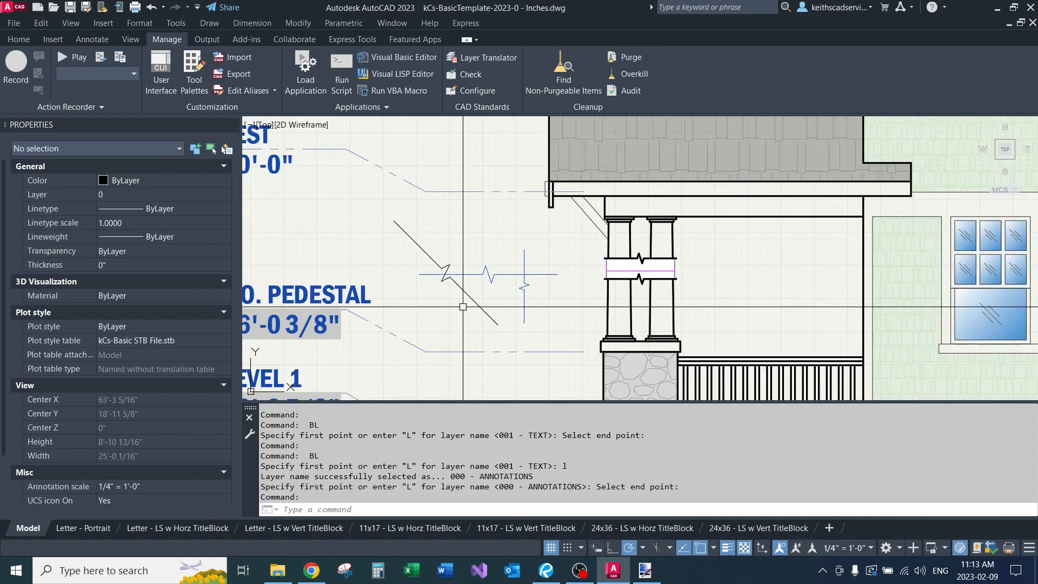
{"action": "type", "text": "L"}
{"action": "key", "text": "Return"}
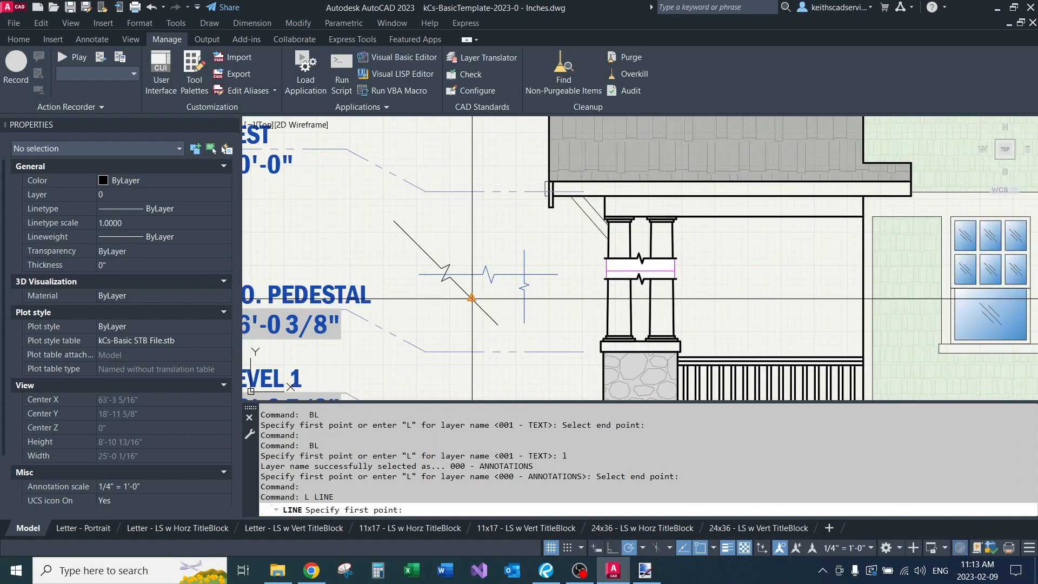
{"action": "key", "text": "Escape"}
{"action": "key", "text": "Escape"}
Draw another break line on layer 101 - DETAIL-BOLD left of the porch columns.
{"action": "type", "text": "bl"}
{"action": "key", "text": "Return"}
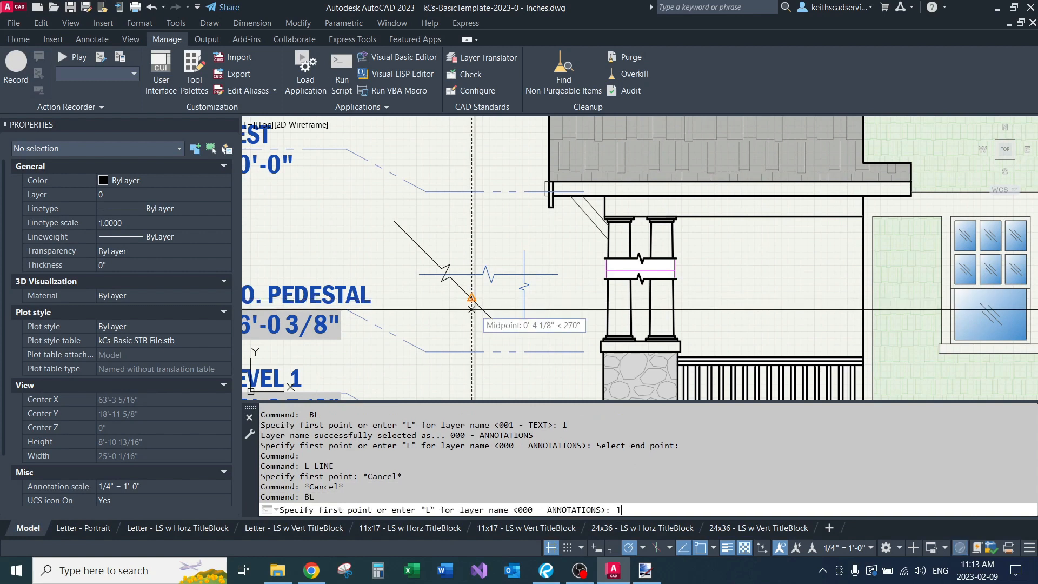
{"action": "key", "text": "Return"}
{"action": "scroll", "coordinate": [485, 285], "scroll_direction": "down", "scroll_amount": 8}
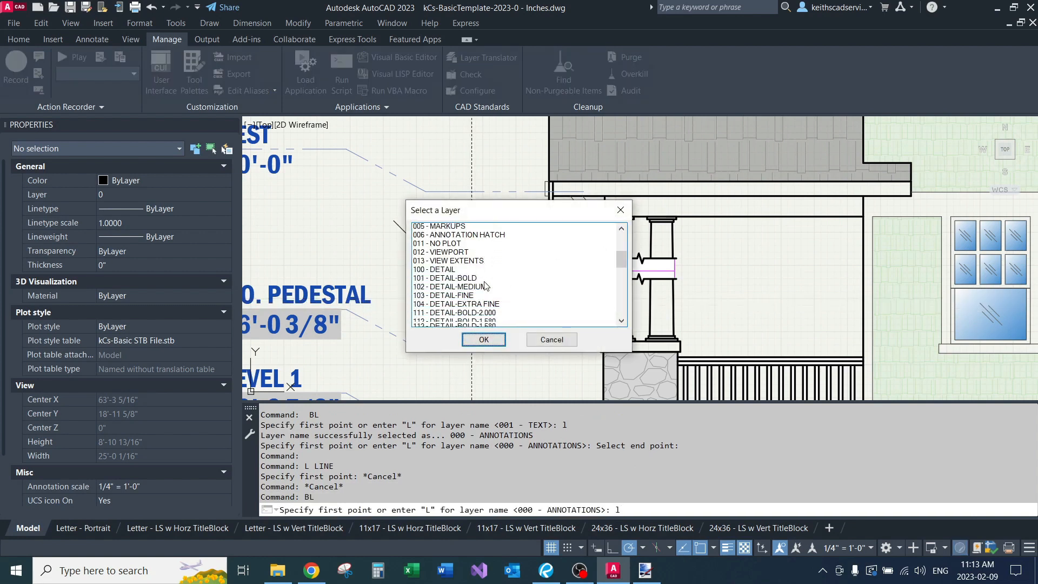
{"action": "double_click", "coordinate": [458, 236]}
{"action": "left_click", "coordinate": [324, 249]}
{"action": "left_click", "coordinate": [518, 219]}
Erase the four sample break lines left of the porch columns.
{"action": "middle_click_drag", "start_coordinate": [454, 251], "coordinate": [585, 269]}
{"action": "left_click", "coordinate": [675, 243]}
{"action": "left_click", "coordinate": [562, 316]}
{"action": "type", "text": "e"}
{"action": "key", "text": "Return"}
Place a section marker with the SEC command on layer 000 - ANNOTATIONS, above the X-XXX section marker left of the front elevation.
{"action": "scroll", "coordinate": [547, 260], "scroll_direction": "down", "scroll_amount": 2}
{"action": "scroll", "coordinate": [548, 261], "scroll_direction": "down", "scroll_amount": 1}
{"action": "middle_click_drag", "start_coordinate": [486, 257], "coordinate": [549, 255]}
{"action": "mouse_move", "coordinate": [313, 200]}
{"action": "middle_mouse_down"}
{"action": "mouse_move", "coordinate": [334, 255]}
{"action": "mouse_move", "coordinate": [484, 251]}
{"action": "mouse_move", "coordinate": [482, 229]}
{"action": "mouse_move", "coordinate": [496, 294]}
{"action": "mouse_move", "coordinate": [514, 220]}
{"action": "middle_mouse_up"}
{"action": "scroll", "coordinate": [484, 248], "scroll_direction": "up", "scroll_amount": 2}
{"action": "type", "text": "sec"}
{"action": "key", "text": "Return"}
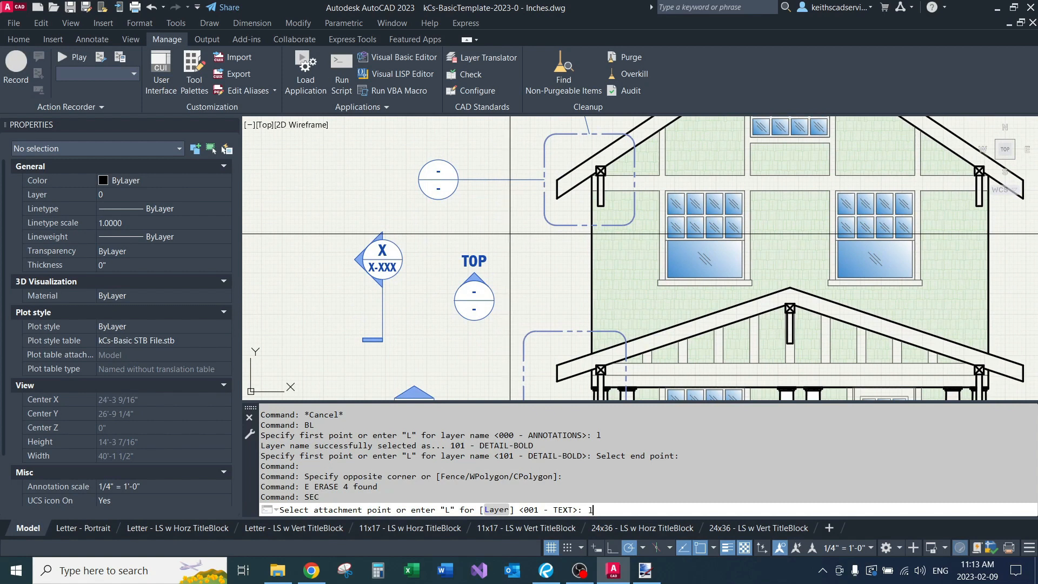
{"action": "type", "text": "l"}
{"action": "key", "text": "Return"}
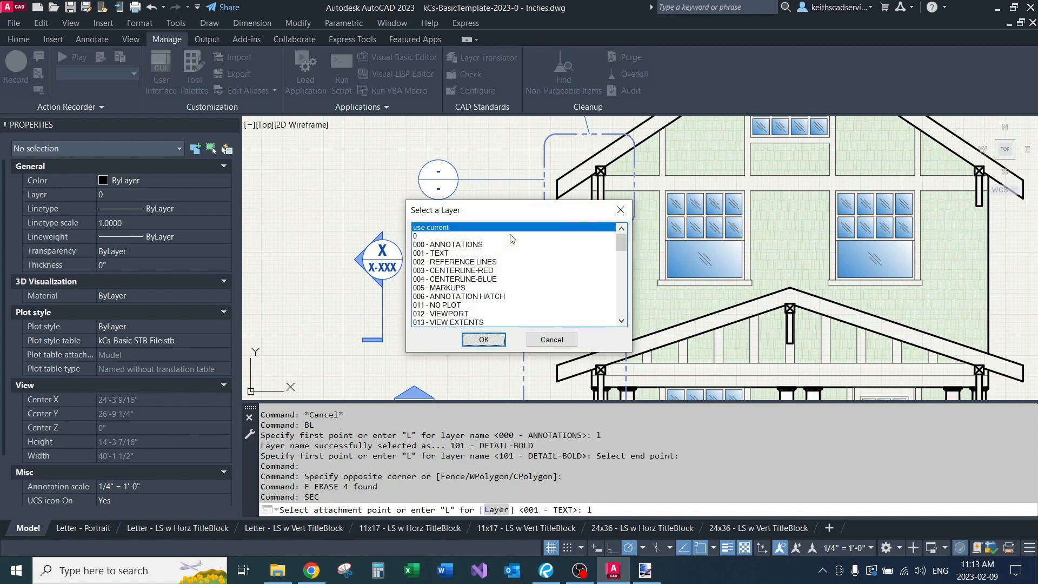
{"action": "double_click", "coordinate": [448, 246]}
{"action": "mouse_move", "coordinate": [310, 239]}
{"action": "middle_mouse_down"}
{"action": "mouse_move", "coordinate": [361, 265]}
{"action": "mouse_move", "coordinate": [485, 259]}
{"action": "mouse_move", "coordinate": [493, 223]}
{"action": "middle_mouse_up"}
Place a second section marker on the same layer, just below and left of the X-XXX marker's bubble.
{"action": "key", "text": "Return"}
{"action": "scroll", "coordinate": [534, 275], "scroll_direction": "up", "scroll_amount": 3}
{"action": "left_click", "coordinate": [521, 278]}
{"action": "scroll", "coordinate": [601, 251], "scroll_direction": "up", "scroll_amount": 1}
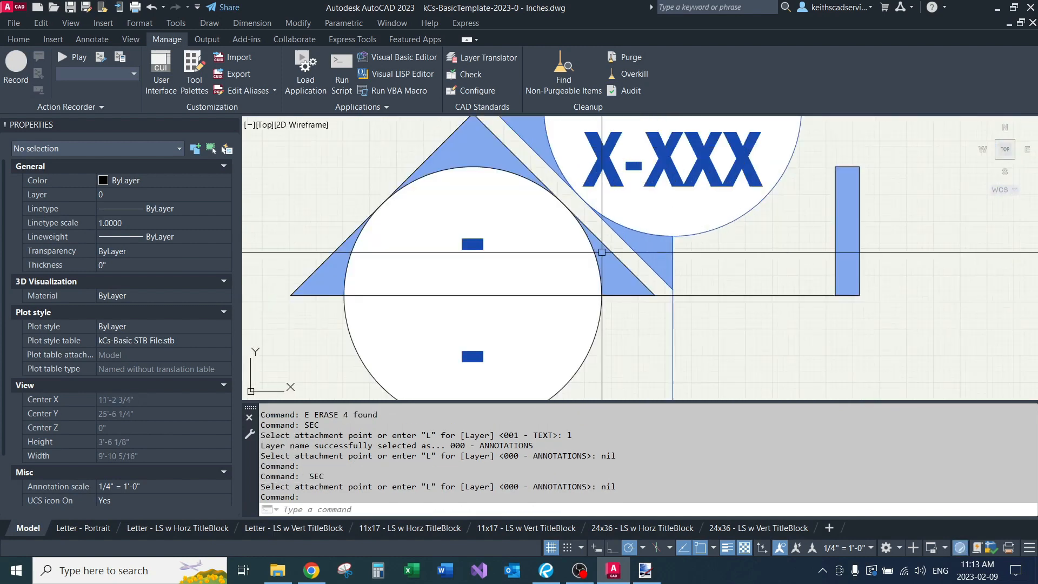
{"action": "scroll", "coordinate": [602, 252], "scroll_direction": "up", "scroll_amount": 1}
{"action": "scroll", "coordinate": [602, 272], "scroll_direction": "down", "scroll_amount": 5}
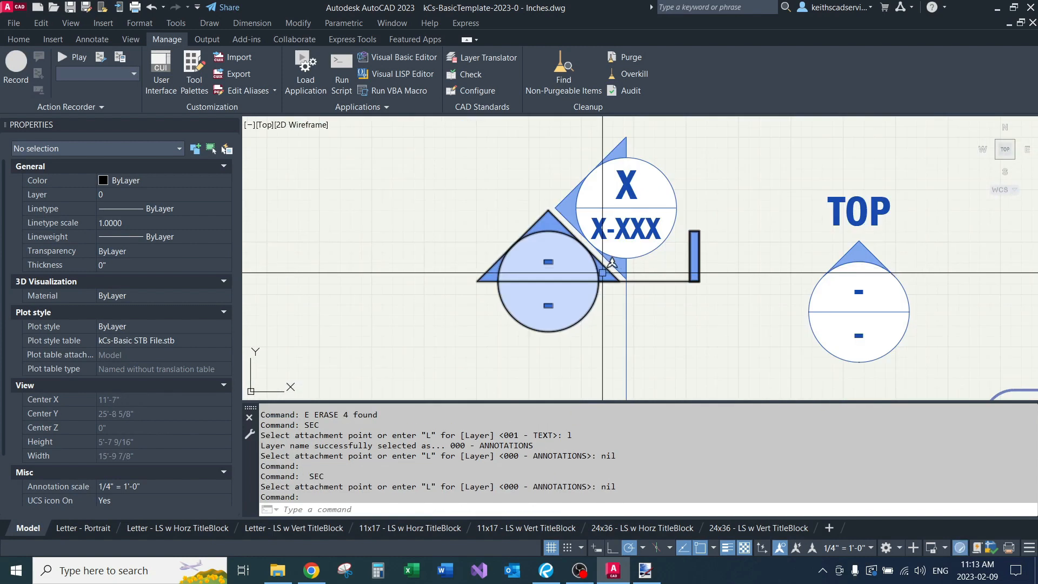
Erase both newly placed section markers left of the front elevation.
{"action": "left_click", "coordinate": [602, 273]}
{"action": "scroll", "coordinate": [606, 280], "scroll_direction": "down", "scroll_amount": 5}
{"action": "middle_click_drag", "start_coordinate": [606, 281], "coordinate": [533, 314]}
{"action": "type", "text": "e"}
{"action": "key", "text": "Return"}
{"action": "middle_click_drag", "start_coordinate": [545, 236], "coordinate": [532, 264]}
{"action": "left_click", "coordinate": [514, 215]}
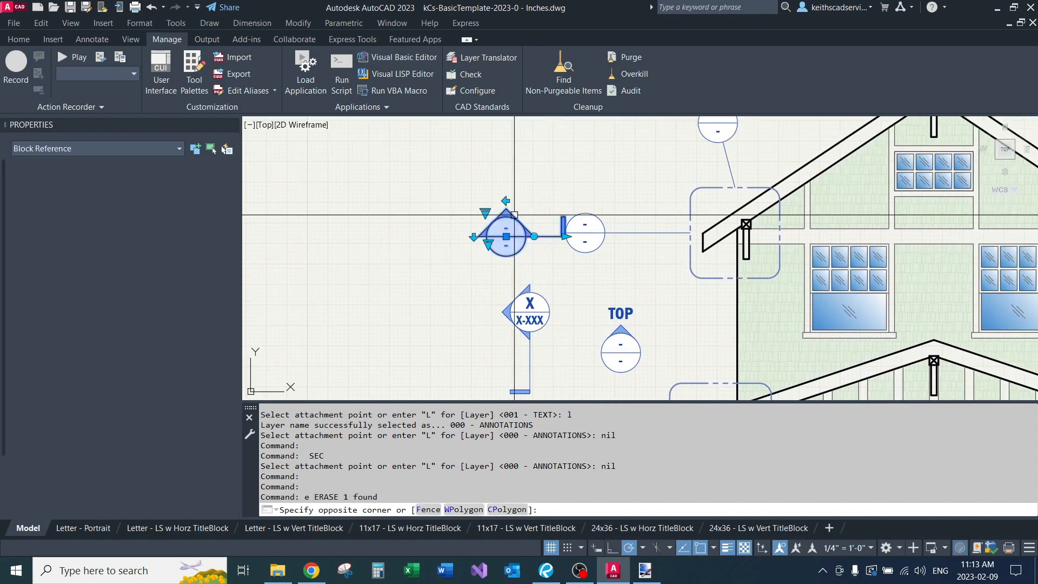
{"action": "left_click", "coordinate": [509, 214]}
{"action": "type", "text": "E"}
{"action": "key", "text": "Return"}
Place a small text reading TEST with the T1 command on layer 001 - TEXT, between the two elevations.
{"action": "scroll", "coordinate": [509, 214], "scroll_direction": "down", "scroll_amount": 5}
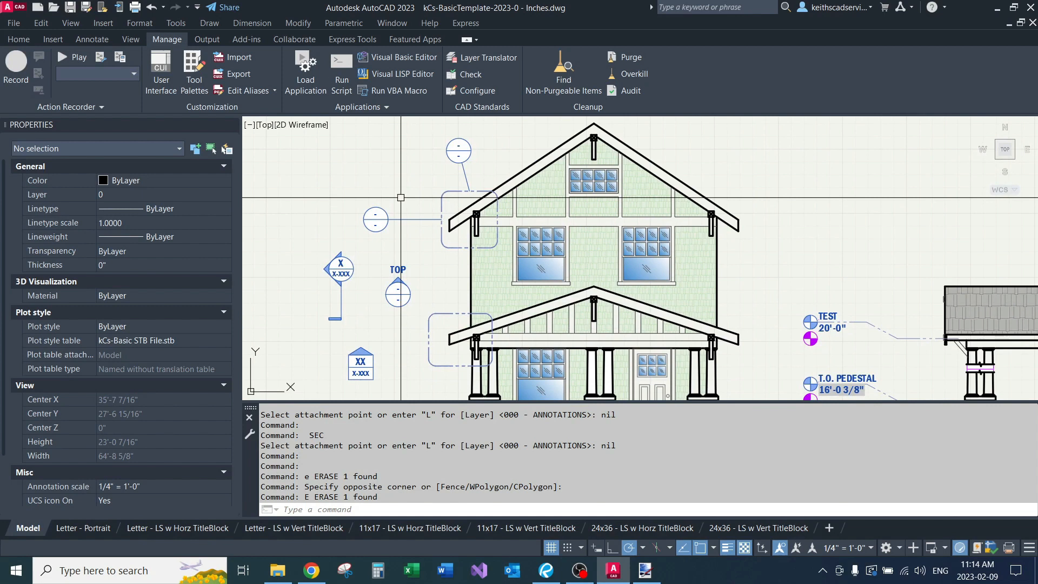
{"action": "middle_click_drag", "start_coordinate": [544, 267], "coordinate": [480, 221]}
{"action": "scroll", "coordinate": [509, 227], "scroll_direction": "down", "scroll_amount": 1}
{"action": "middle_click_drag", "start_coordinate": [699, 237], "coordinate": [555, 262]}
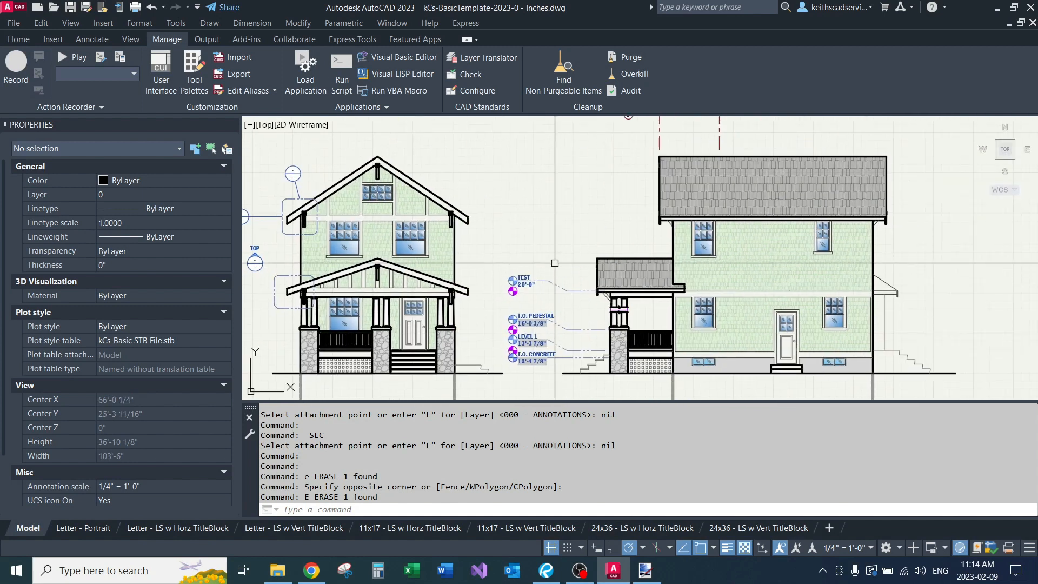
{"action": "scroll", "coordinate": [556, 231], "scroll_direction": "up", "scroll_amount": 2}
{"action": "type", "text": "t1"}
{"action": "key", "text": "Return"}
{"action": "scroll", "coordinate": [513, 205], "scroll_direction": "up", "scroll_amount": 1}
{"action": "left_click", "coordinate": [578, 229]}
{"action": "left_click", "coordinate": [580, 242]}
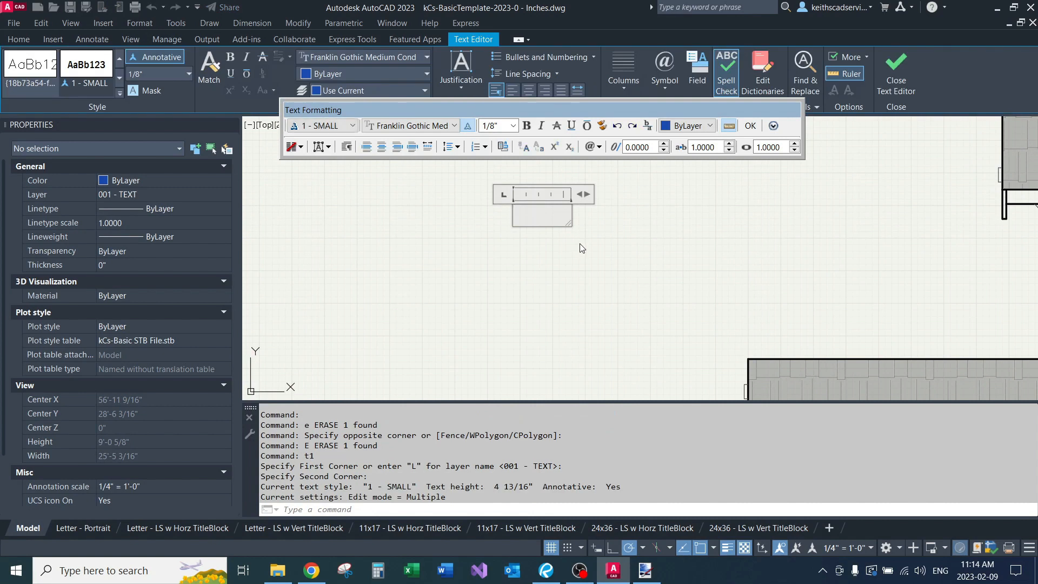
{"action": "key", "text": "Caps_Lock"}
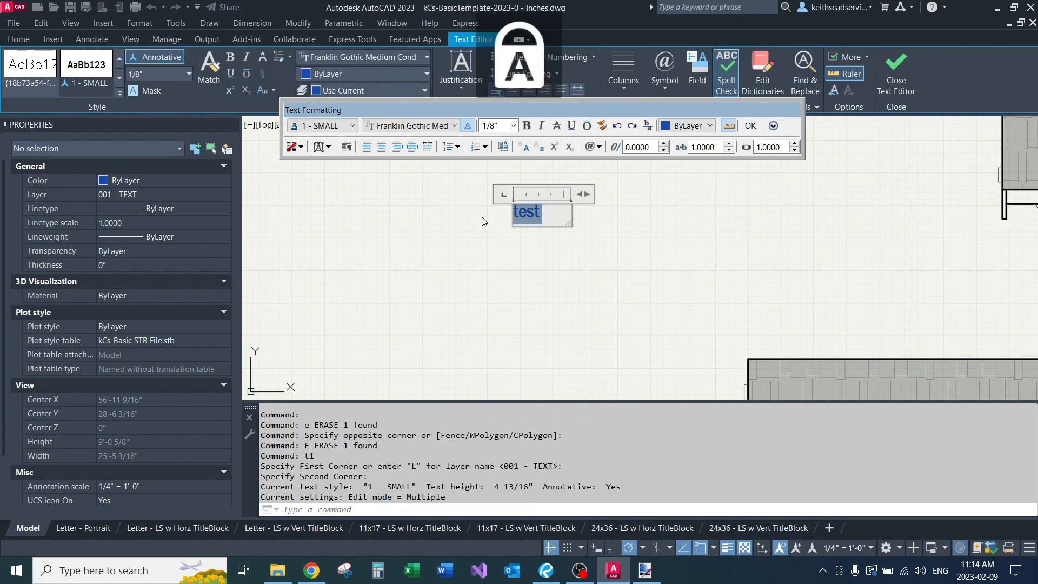
{"action": "type", "text": "TEST"}
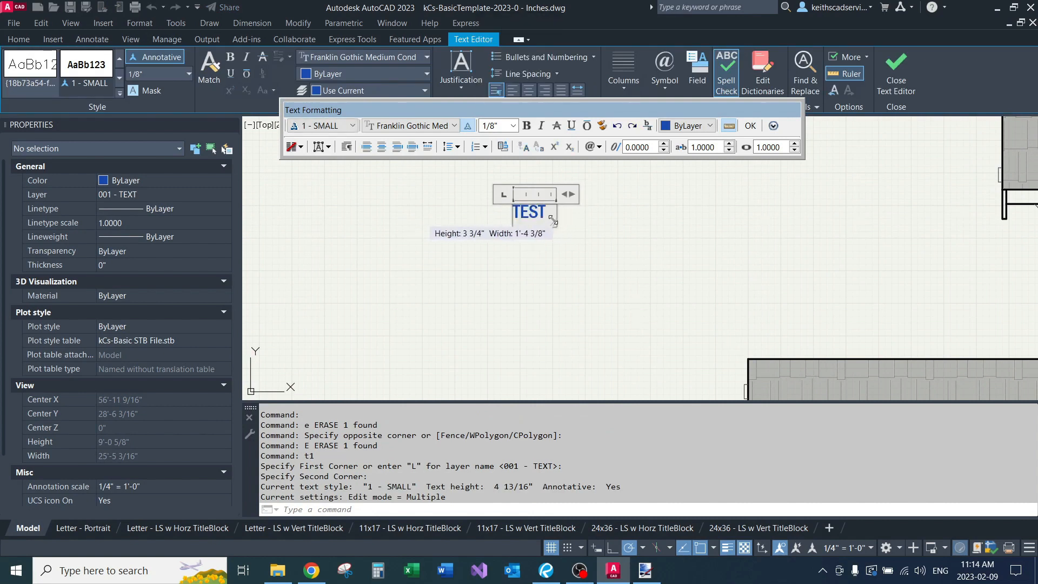
{"action": "left_click", "coordinate": [587, 244]}
Add a second T1 text beside it reading TESTING A LONGER TEXT STRING FOR TBOX LISP COMMAND.
{"action": "scroll", "coordinate": [586, 244], "scroll_direction": "down", "scroll_amount": 2}
{"action": "middle_click_drag", "start_coordinate": [587, 243], "coordinate": [515, 243]}
{"action": "type", "text": "T1"}
{"action": "key", "text": "Return"}
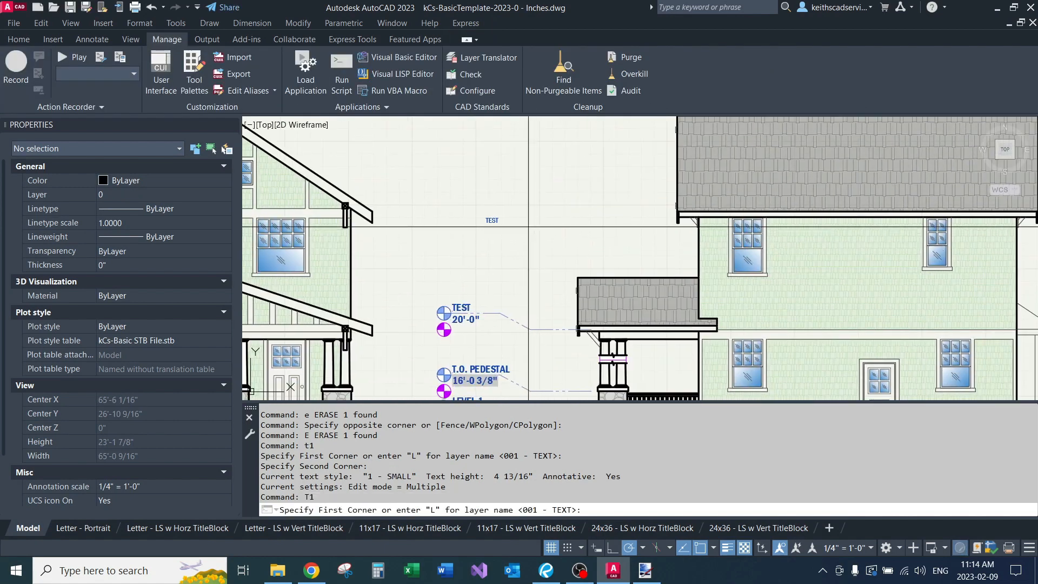
{"action": "left_click", "coordinate": [524, 226]}
{"action": "scroll", "coordinate": [566, 248], "scroll_direction": "up", "scroll_amount": 2}
{"action": "left_click", "coordinate": [579, 239]}
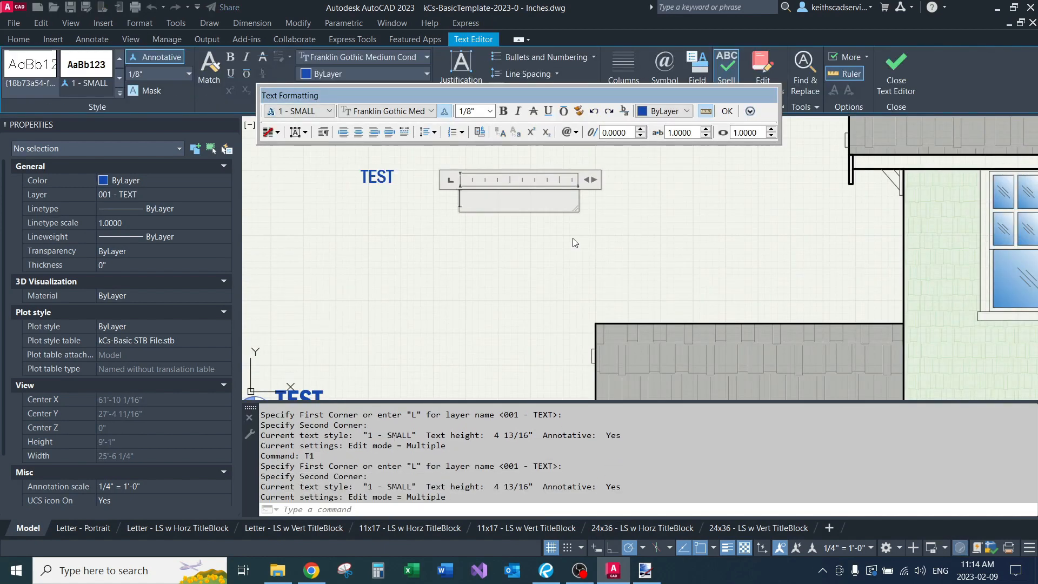
{"action": "type", "text": "T"}
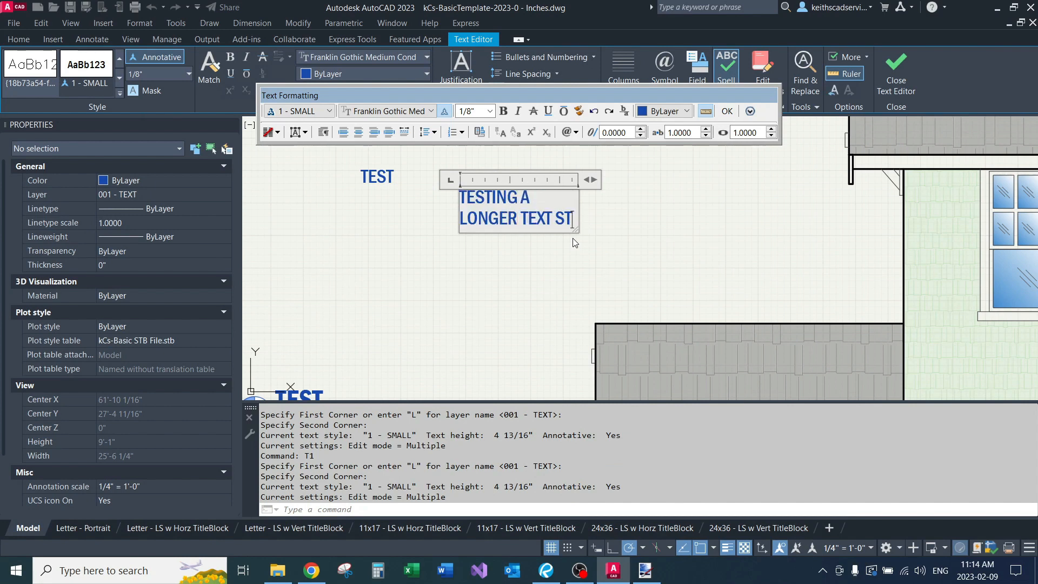
{"action": "type", "text": "ESETRING FOR TBOXM"}
{"action": "key", "text": "BackSpace"}
{"action": "type", "text": "LISP COMMAND"}
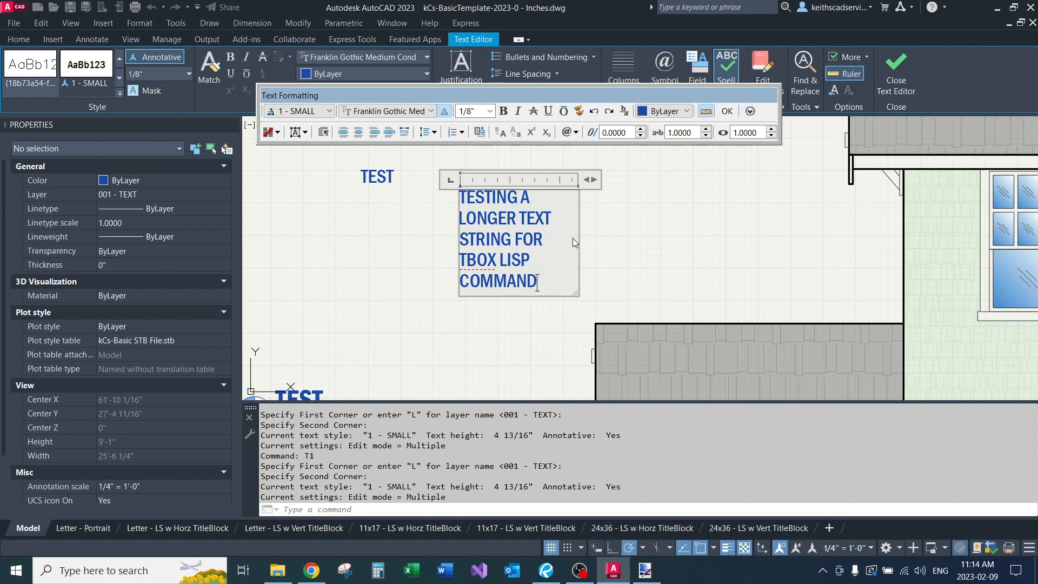
{"action": "left_click", "coordinate": [400, 251]}
Copy the TEST text a short distance up and to the right.
{"action": "middle_click_drag", "start_coordinate": [426, 232], "coordinate": [502, 264]}
{"action": "left_click", "coordinate": [481, 202]}
{"action": "left_click", "coordinate": [455, 238]}
{"action": "type", "text": "c"}
{"action": "key", "text": "space"}
{"action": "left_click", "coordinate": [412, 301]}
{"action": "left_click", "coordinate": [450, 265]}
{"action": "key", "text": "space"}
Tighten the text frame of the original TEST text to fit closely around the word.
{"action": "scroll", "coordinate": [456, 200], "scroll_direction": "up", "scroll_amount": 3}
{"action": "left_click", "coordinate": [472, 211]}
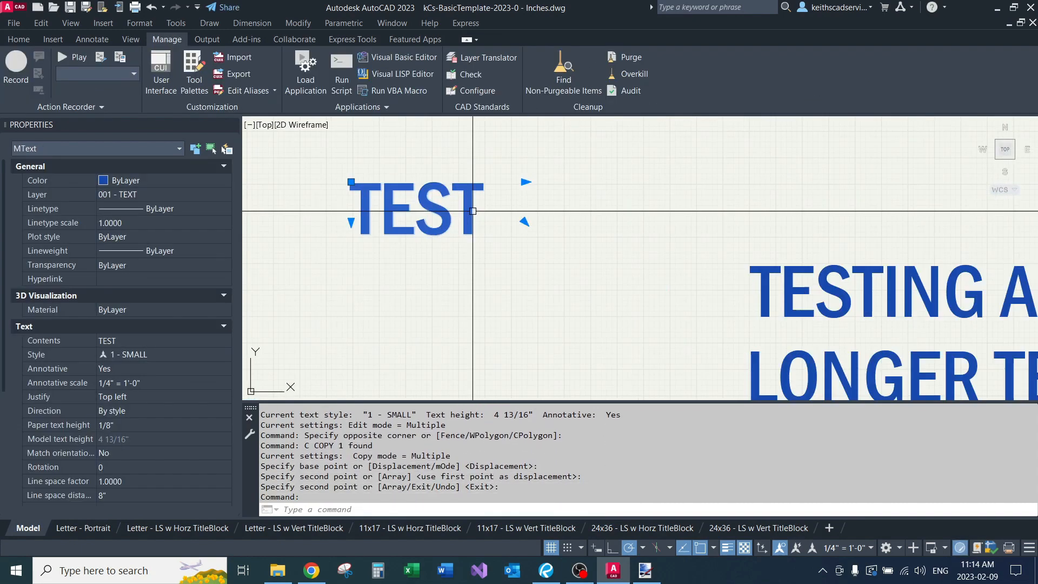
{"action": "left_click", "coordinate": [525, 221]}
{"action": "left_click", "coordinate": [499, 246]}
{"action": "scroll", "coordinate": [439, 337], "scroll_direction": "down", "scroll_amount": 2}
{"action": "key", "text": "Escape"}
Widen the text frame of the copied TEST text far beyond the word.
{"action": "left_click", "coordinate": [503, 230]}
{"action": "left_click", "coordinate": [522, 217]}
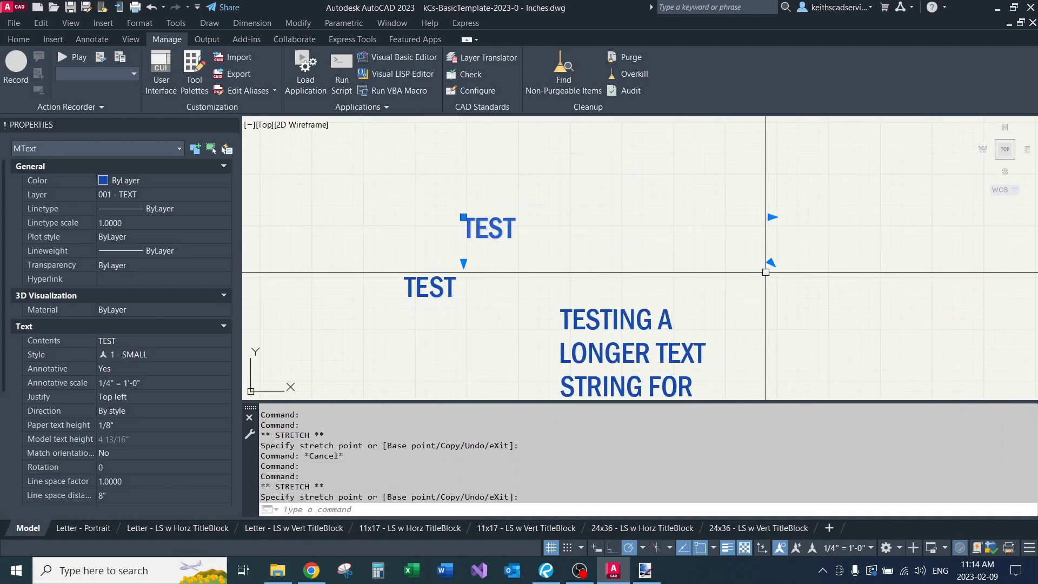
{"action": "middle_click_drag", "start_coordinate": [784, 319], "coordinate": [732, 245]}
{"action": "key", "text": "Escape"}
Narrow the text frame of the longer TBOX text so it fits closely around its lines.
{"action": "middle_click_drag", "start_coordinate": [659, 216], "coordinate": [632, 195]}
{"action": "left_click", "coordinate": [574, 200]}
{"action": "left_click", "coordinate": [562, 282]}
{"action": "middle_click_drag", "start_coordinate": [577, 293], "coordinate": [548, 183]}
{"action": "left_click", "coordinate": [643, 260]}
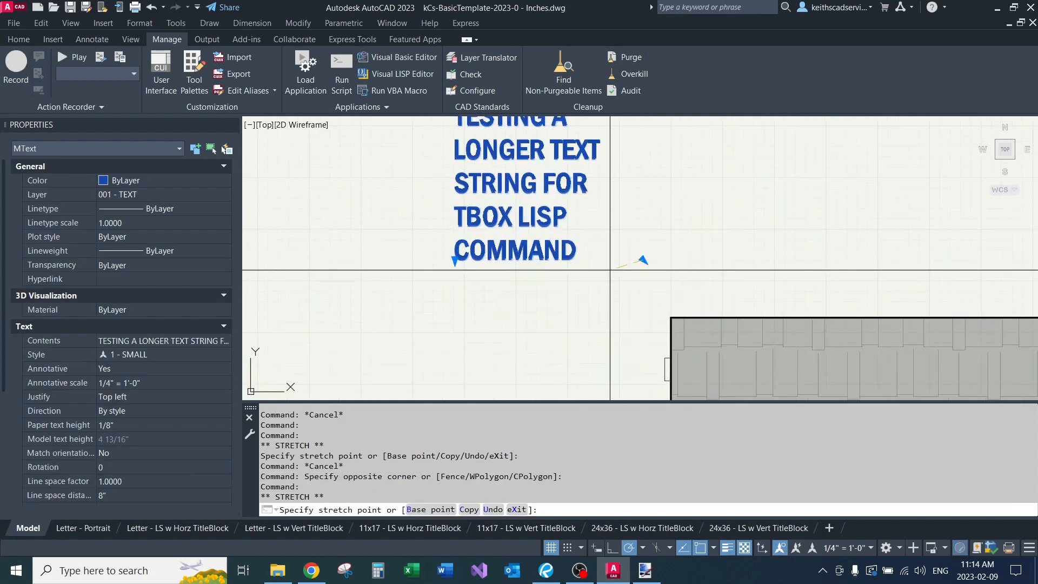
{"action": "left_click", "coordinate": [610, 269]}
Copy the longer TBOX text up and to the right.
{"action": "scroll", "coordinate": [627, 236], "scroll_direction": "down", "scroll_amount": 2}
{"action": "middle_click_drag", "start_coordinate": [631, 224], "coordinate": [587, 241]}
{"action": "type", "text": "c"}
{"action": "key", "text": "space"}
{"action": "left_click", "coordinate": [581, 239]}
{"action": "left_click", "coordinate": [665, 214]}
{"action": "key", "text": "space"}
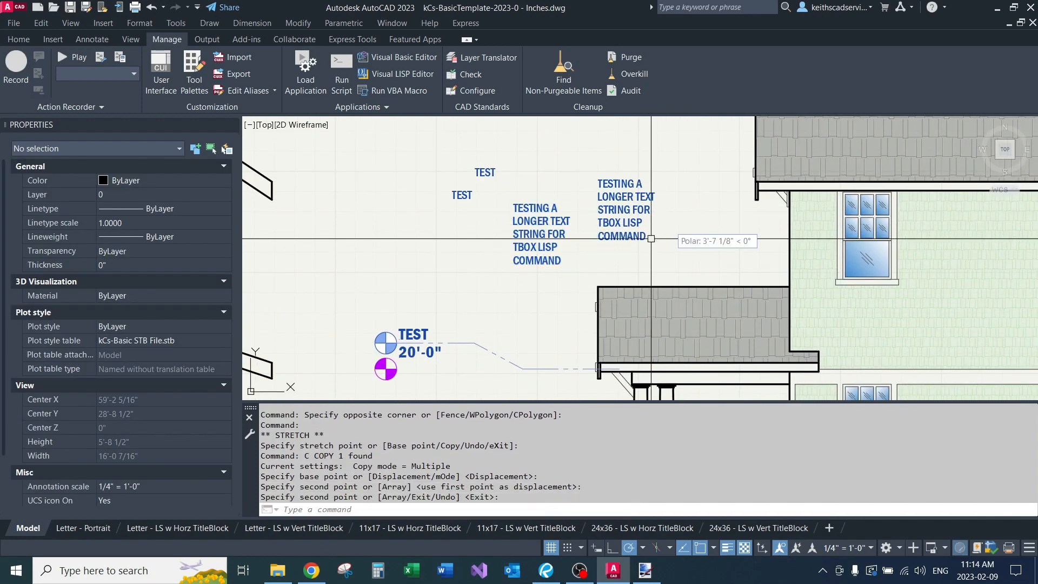
Adjust the text frame size of the copied longer text from its lower-right corner.
{"action": "left_click", "coordinate": [651, 239]}
{"action": "scroll", "coordinate": [655, 240], "scroll_direction": "up", "scroll_amount": 2}
{"action": "left_click", "coordinate": [659, 242]}
{"action": "key", "text": "Escape"}
{"action": "key", "text": "Escape"}
Apply the TBOX command to the upper TEST text and to the lower TEST text.
{"action": "scroll", "coordinate": [676, 297], "scroll_direction": "down", "scroll_amount": 4}
{"action": "middle_click_drag", "start_coordinate": [649, 248], "coordinate": [574, 215]}
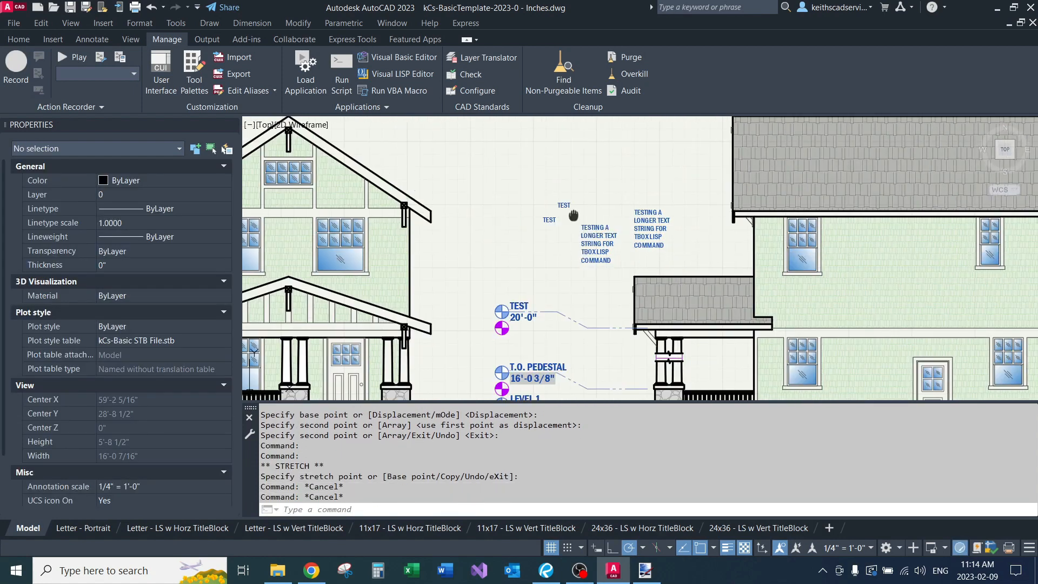
{"action": "scroll", "coordinate": [574, 216], "scroll_direction": "up", "scroll_amount": 3}
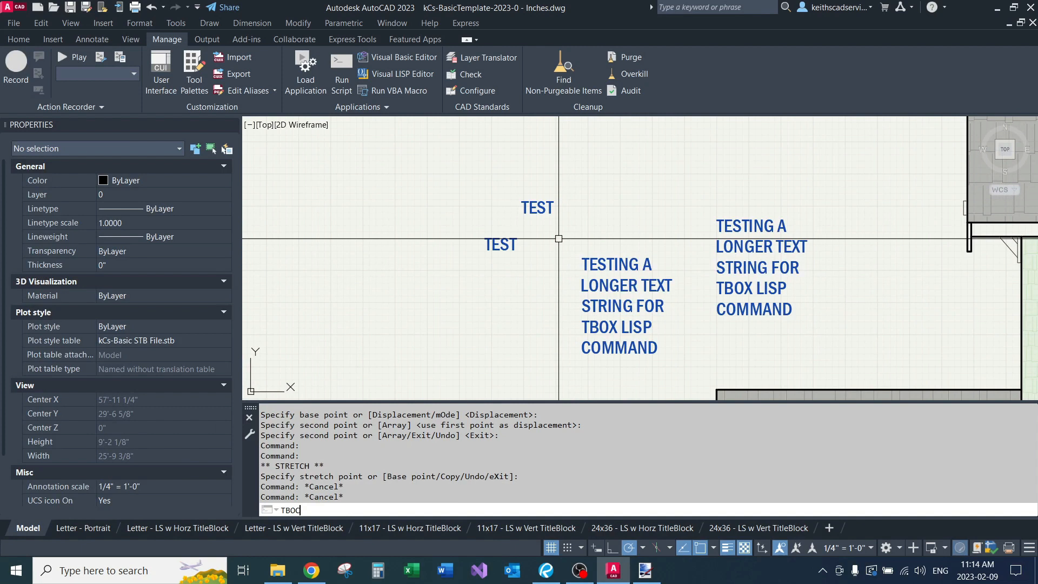
{"action": "key", "text": "BackSpace"}
{"action": "type", "text": "X"}
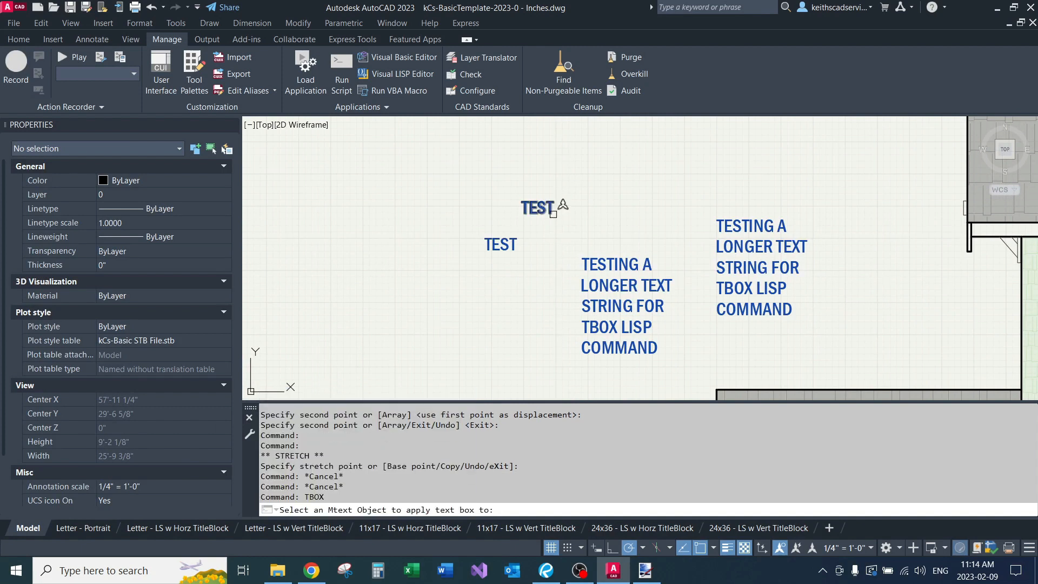
{"action": "left_click", "coordinate": [553, 214]}
{"action": "key", "text": "Return"}
{"action": "left_click", "coordinate": [466, 245]}
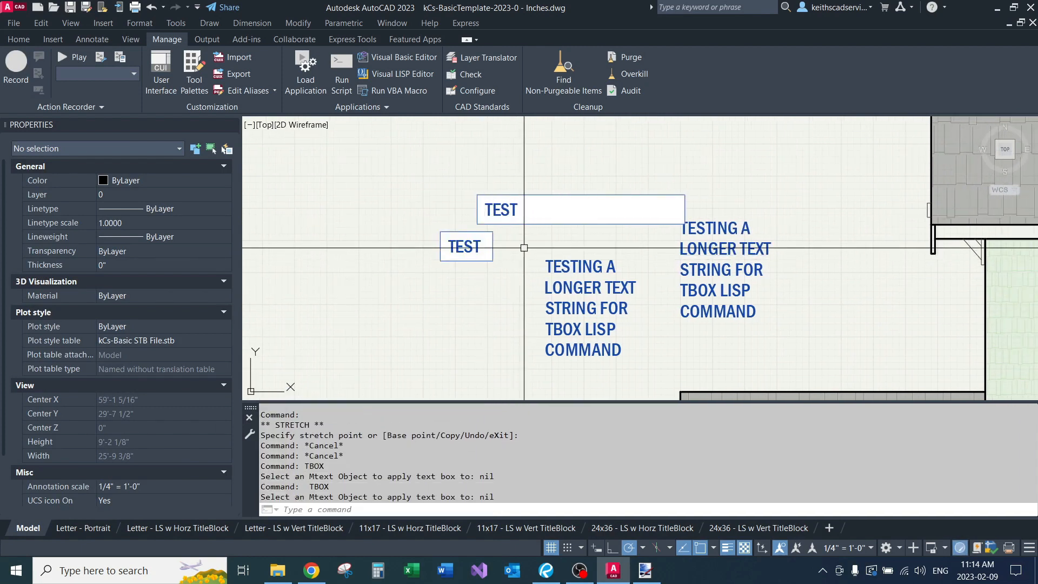
Move the wide boxed TEST text up and to the left, clear of the other texts.
{"action": "middle_click_drag", "start_coordinate": [561, 239], "coordinate": [524, 275]}
{"action": "left_click", "coordinate": [529, 262]}
{"action": "middle_click_drag", "start_coordinate": [543, 204], "coordinate": [511, 232]}
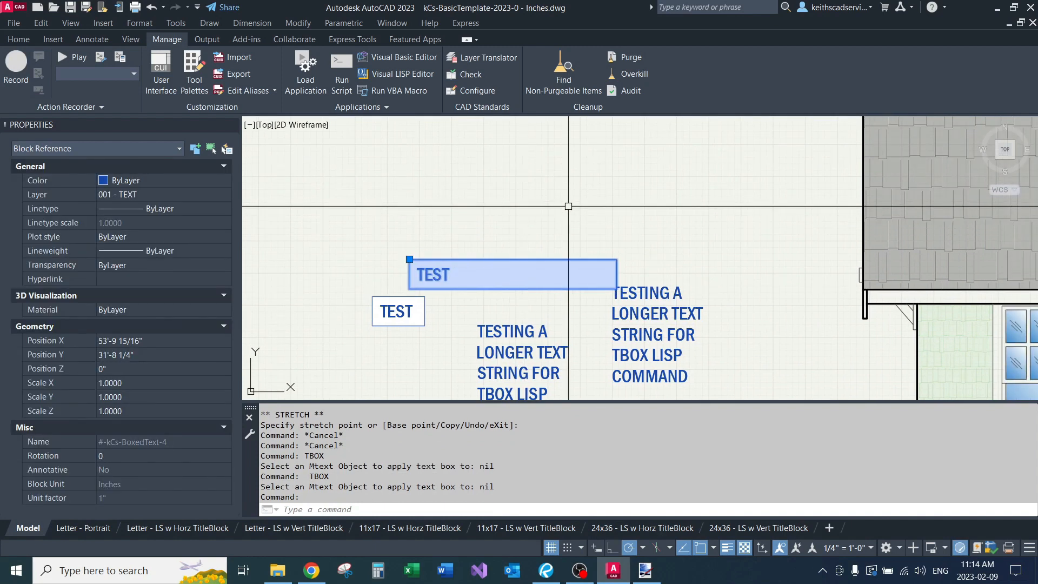
{"action": "type", "text": "m"}
{"action": "key", "text": "space"}
{"action": "left_click", "coordinate": [575, 206]}
{"action": "left_click", "coordinate": [528, 159]}
Apply the TBOX command to both multi-line TESTING A LONGER TEXT STRING texts.
{"action": "middle_click_drag", "start_coordinate": [537, 283], "coordinate": [542, 183]}
{"action": "left_click", "coordinate": [528, 275]}
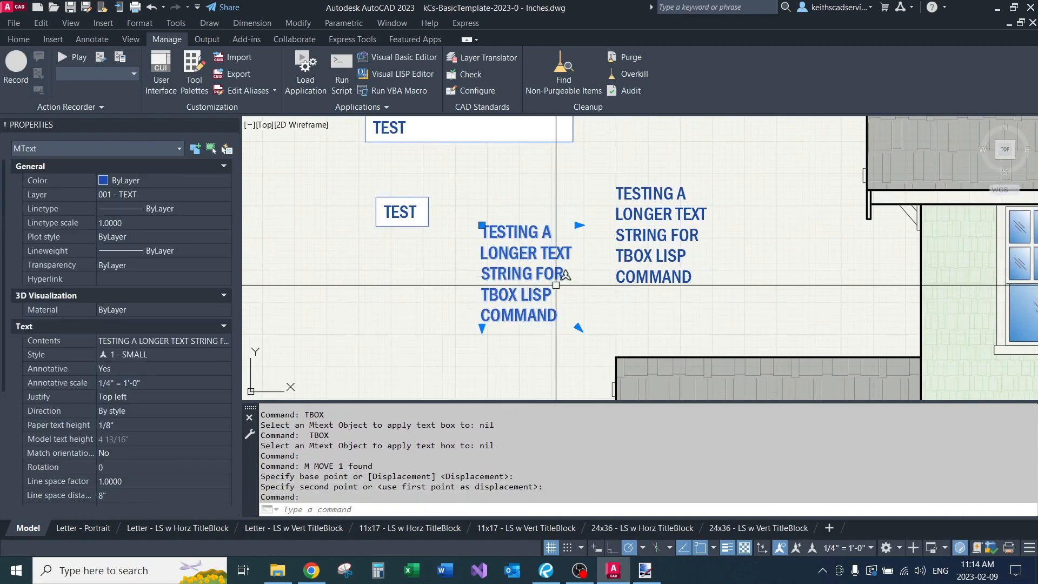
{"action": "key", "text": "Escape"}
{"action": "key", "text": "Escape"}
{"action": "type", "text": "TBOX"}
{"action": "key", "text": "space"}
{"action": "left_click", "coordinate": [538, 275]}
{"action": "middle_click_drag", "start_coordinate": [623, 169], "coordinate": [554, 222]}
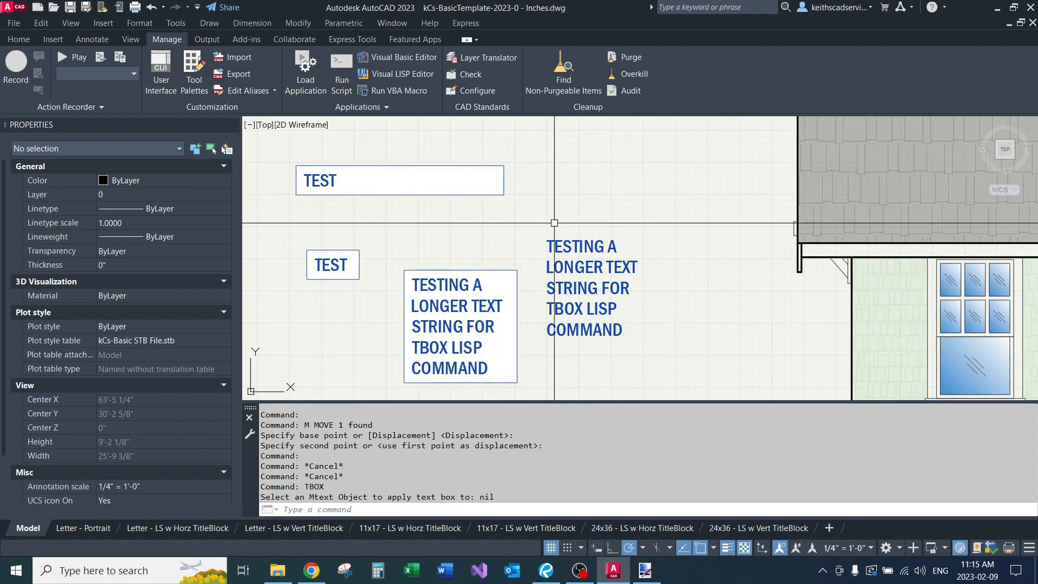
{"action": "key", "text": "space"}
{"action": "left_click", "coordinate": [581, 241]}
{"action": "scroll", "coordinate": [591, 186], "scroll_direction": "down", "scroll_amount": 1}
{"action": "mouse_move", "coordinate": [548, 279]}
{"action": "middle_mouse_down"}
{"action": "mouse_move", "coordinate": [575, 215]}
{"action": "mouse_move", "coordinate": [592, 282]}
{"action": "middle_mouse_up"}
{"action": "middle_click_drag", "start_coordinate": [573, 218], "coordinate": [567, 261]}
{"action": "left_click", "coordinate": [548, 293]}
{"action": "middle_click_drag", "start_coordinate": [525, 321], "coordinate": [618, 207]}
{"action": "scroll", "coordinate": [618, 207], "scroll_direction": "down", "scroll_amount": 2}
{"action": "key", "text": "Escape"}
{"action": "key", "text": "Escape"}
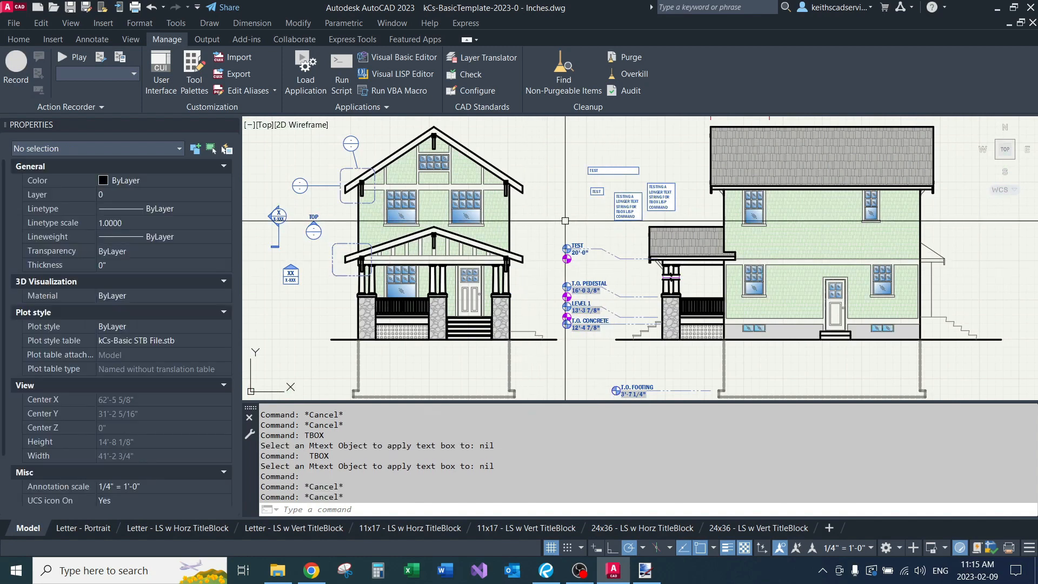
Create a boxed text reading NOTE with the N1 command in the open area between the two elevations.
{"action": "scroll", "coordinate": [587, 196], "scroll_direction": "up", "scroll_amount": 2}
{"action": "type", "text": "N1"}
{"action": "key", "text": "space"}
{"action": "left_click", "coordinate": [514, 226]}
{"action": "left_click", "coordinate": [574, 261]}
{"action": "type", "text": "NOTE"}
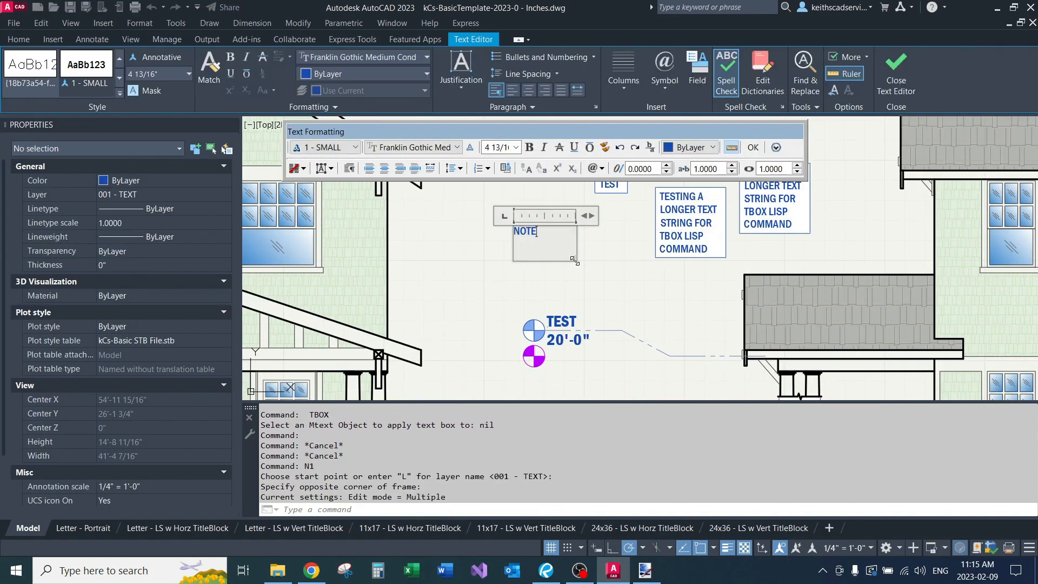
{"action": "left_click", "coordinate": [611, 295]}
Examine the boxed NOTE, TEST and longer texts and check their object properties.
{"action": "scroll", "coordinate": [555, 237], "scroll_direction": "up", "scroll_amount": 2}
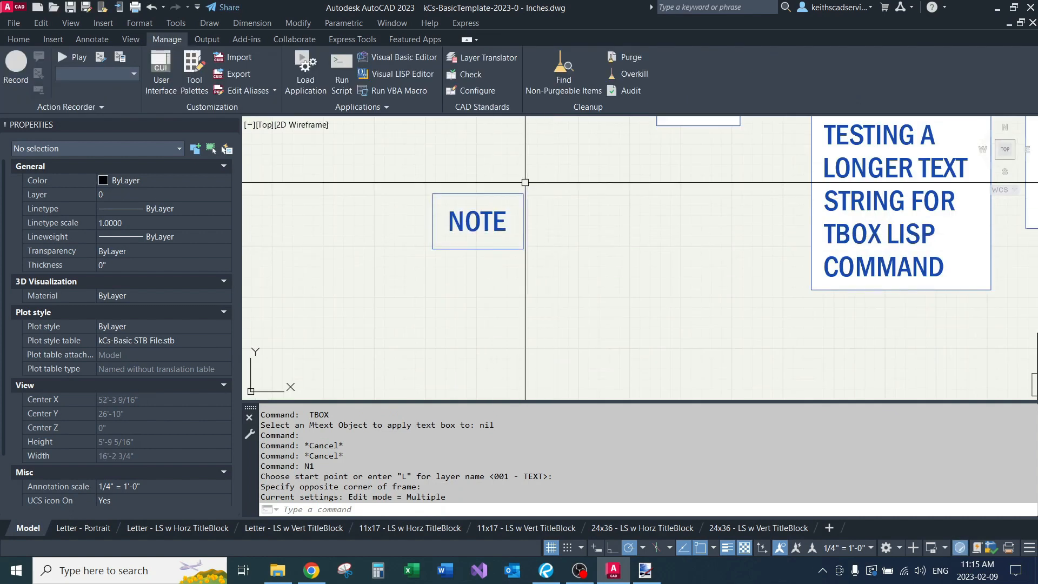
{"action": "scroll", "coordinate": [491, 216], "scroll_direction": "down", "scroll_amount": 3}
{"action": "mouse_move", "coordinate": [538, 209]}
{"action": "middle_mouse_down"}
{"action": "mouse_move", "coordinate": [494, 254]}
{"action": "mouse_move", "coordinate": [549, 239]}
{"action": "middle_mouse_up"}
{"action": "scroll", "coordinate": [571, 238], "scroll_direction": "up", "scroll_amount": 1}
{"action": "left_click", "coordinate": [571, 202]}
{"action": "scroll", "coordinate": [603, 138], "scroll_direction": "up", "scroll_amount": 2}
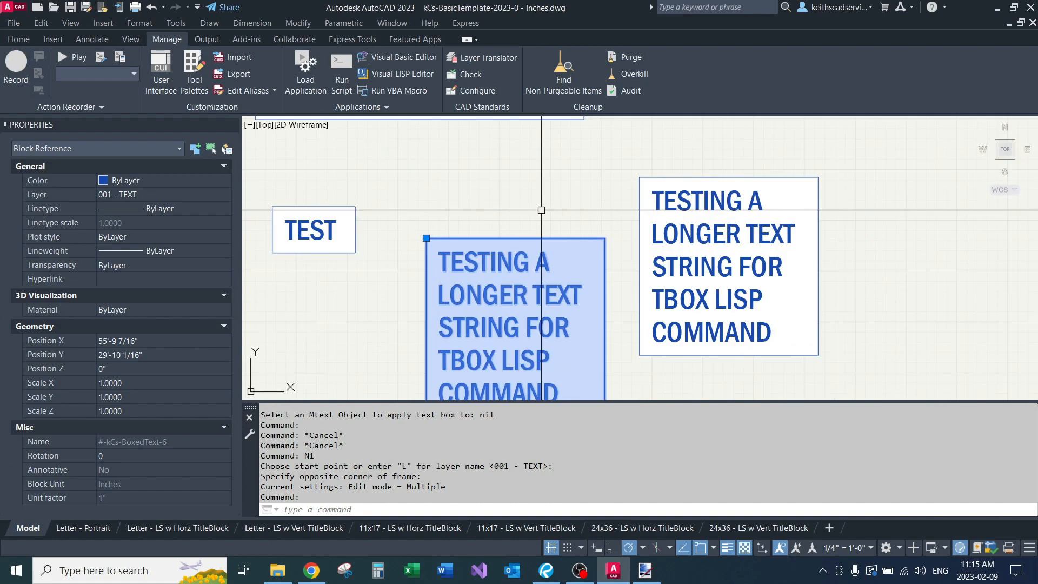
{"action": "key", "text": "Escape"}
{"action": "key", "text": "Escape"}
{"action": "key", "text": "Escape"}
{"action": "scroll", "coordinate": [650, 241], "scroll_direction": "down", "scroll_amount": 2}
{"action": "mouse_move", "coordinate": [565, 241]}
{"action": "middle_mouse_down"}
{"action": "mouse_move", "coordinate": [499, 225]}
{"action": "mouse_move", "coordinate": [544, 280]}
{"action": "middle_mouse_up"}
{"action": "left_click", "coordinate": [494, 265]}
{"action": "left_click", "coordinate": [487, 229]}
{"action": "key", "text": "Escape"}
{"action": "left_click", "coordinate": [495, 274]}
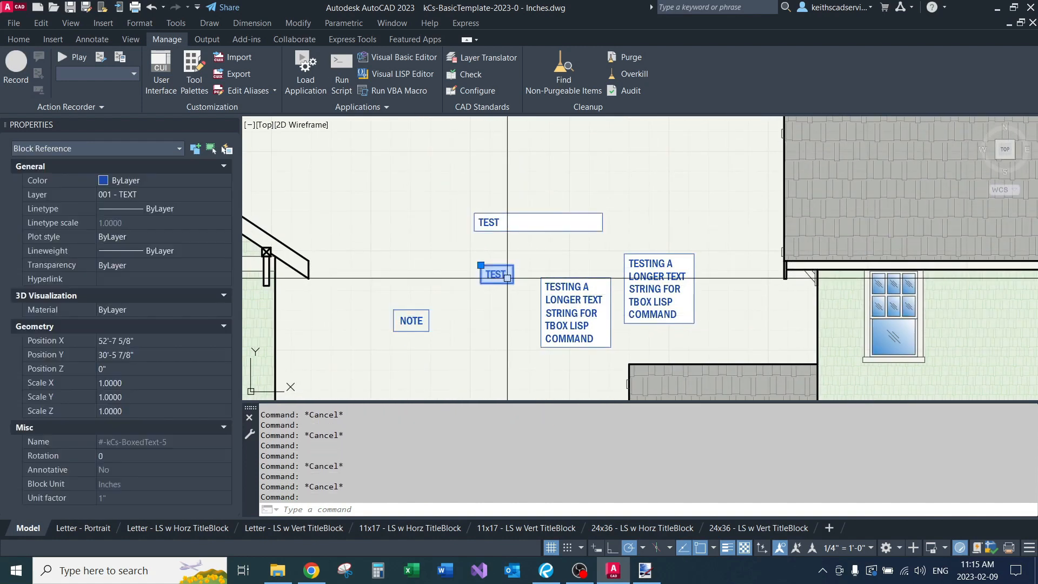
{"action": "middle_click_drag", "start_coordinate": [578, 314], "coordinate": [545, 264]}
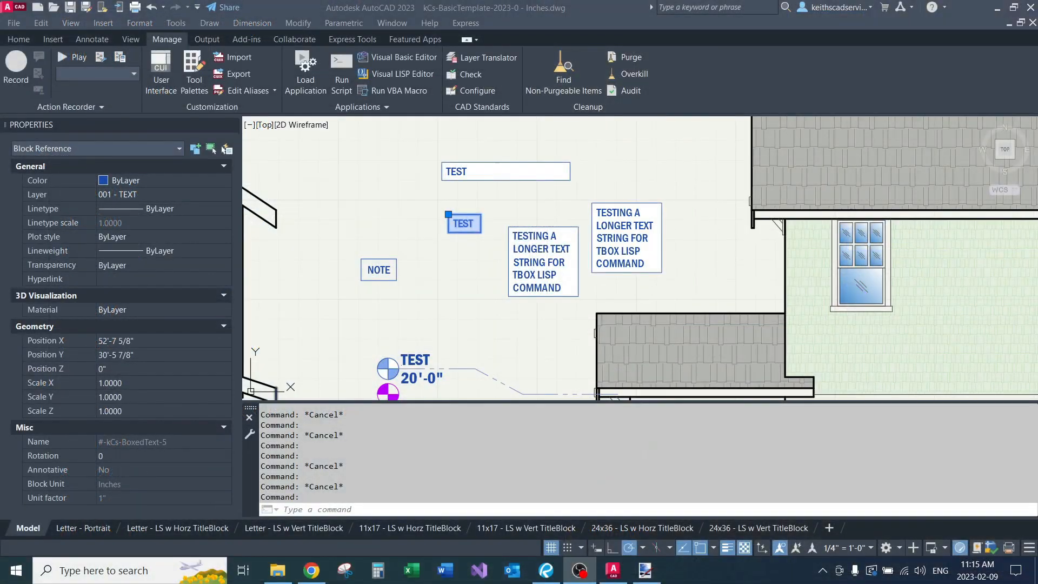
{"action": "left_click", "coordinate": [476, 306]}
{"action": "key", "text": "Escape"}
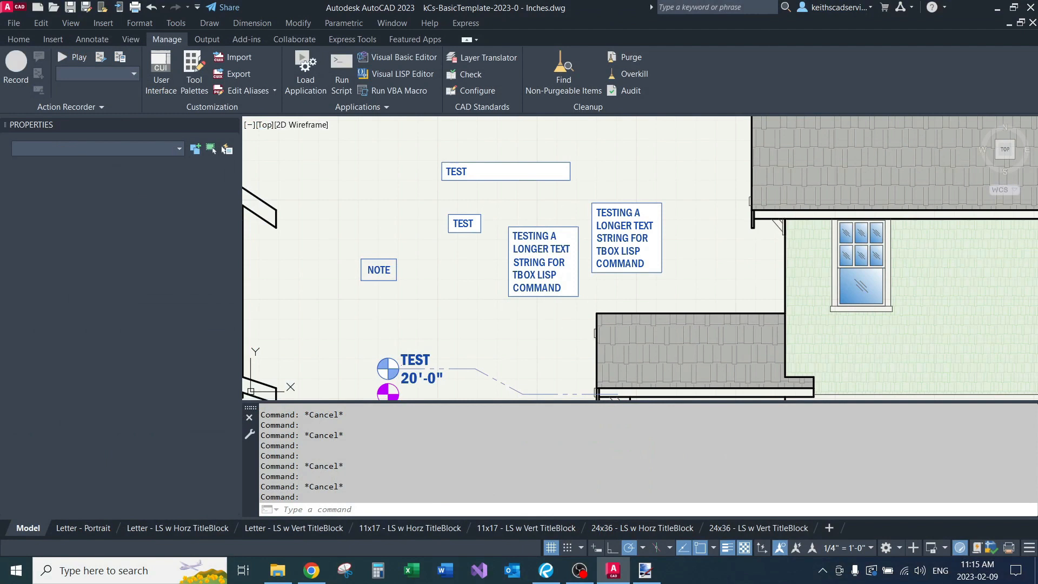
{"action": "scroll", "coordinate": [472, 262], "scroll_direction": "down", "scroll_amount": 2}
{"action": "middle_click_drag", "start_coordinate": [588, 236], "coordinate": [567, 263]}
{"action": "scroll", "coordinate": [546, 289], "scroll_direction": "up", "scroll_amount": 2}
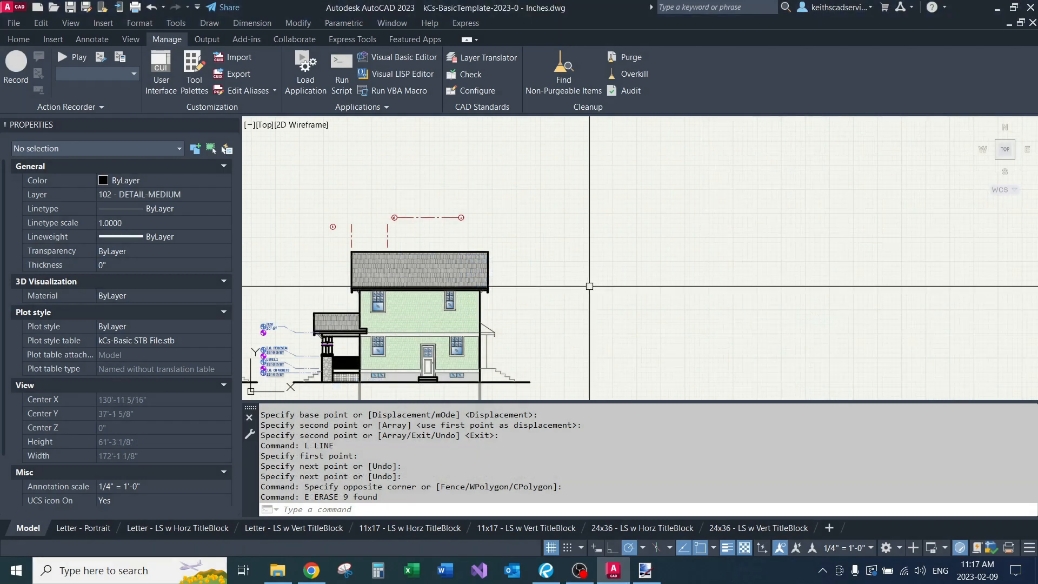
Draw a short line sloping up to the right in the empty area beside the side elevation.
{"action": "scroll", "coordinate": [582, 282], "scroll_direction": "up", "scroll_amount": 2}
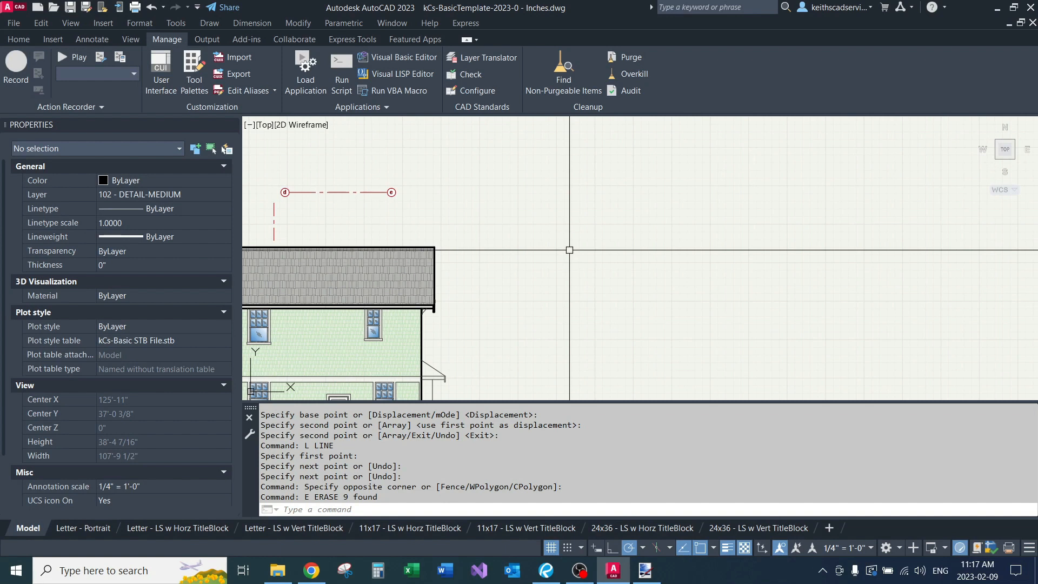
{"action": "type", "text": "l"}
{"action": "key", "text": "Return"}
{"action": "scroll", "coordinate": [536, 219], "scroll_direction": "up", "scroll_amount": 1}
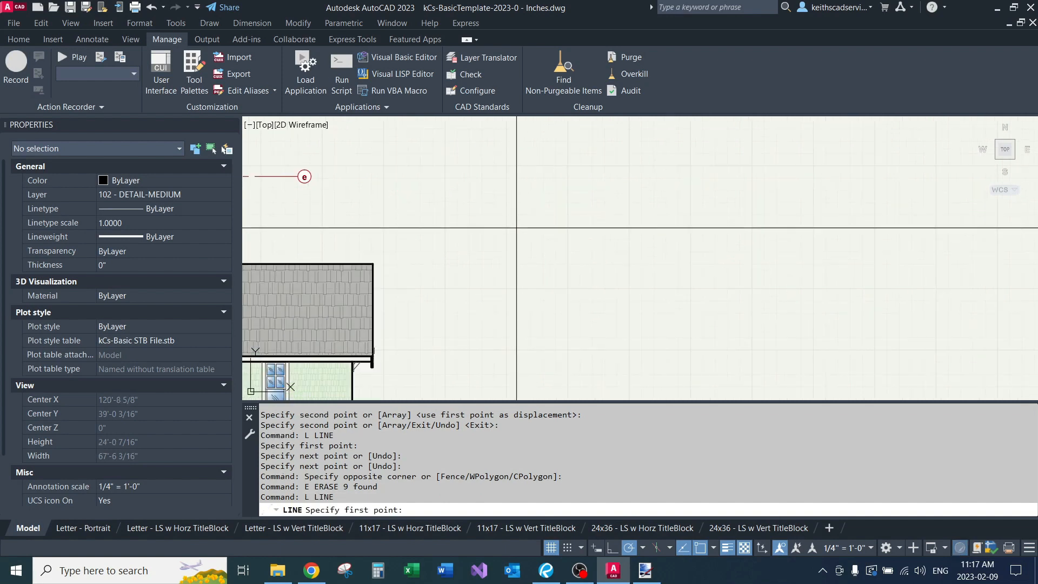
{"action": "left_click", "coordinate": [516, 228]}
{"action": "scroll", "coordinate": [620, 204], "scroll_direction": "up", "scroll_amount": 1}
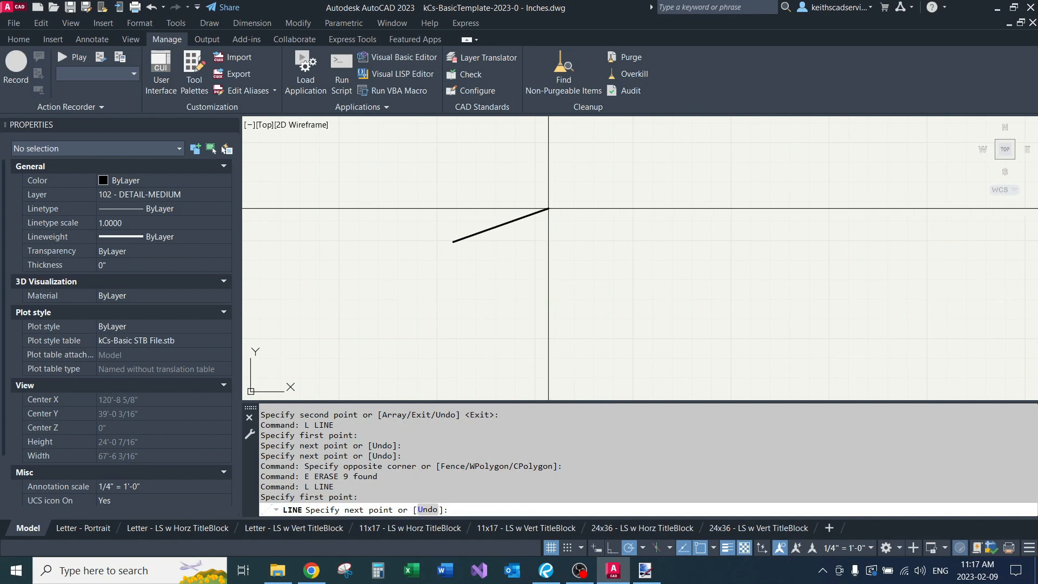
{"action": "left_click", "coordinate": [548, 209]}
{"action": "scroll", "coordinate": [524, 208], "scroll_direction": "down", "scroll_amount": 1}
{"action": "key", "text": "Return"}
Copy the sloped line to the right and slightly lower.
{"action": "left_click", "coordinate": [528, 198]}
{"action": "left_click", "coordinate": [498, 265]}
{"action": "type", "text": "c"}
{"action": "key", "text": "Return"}
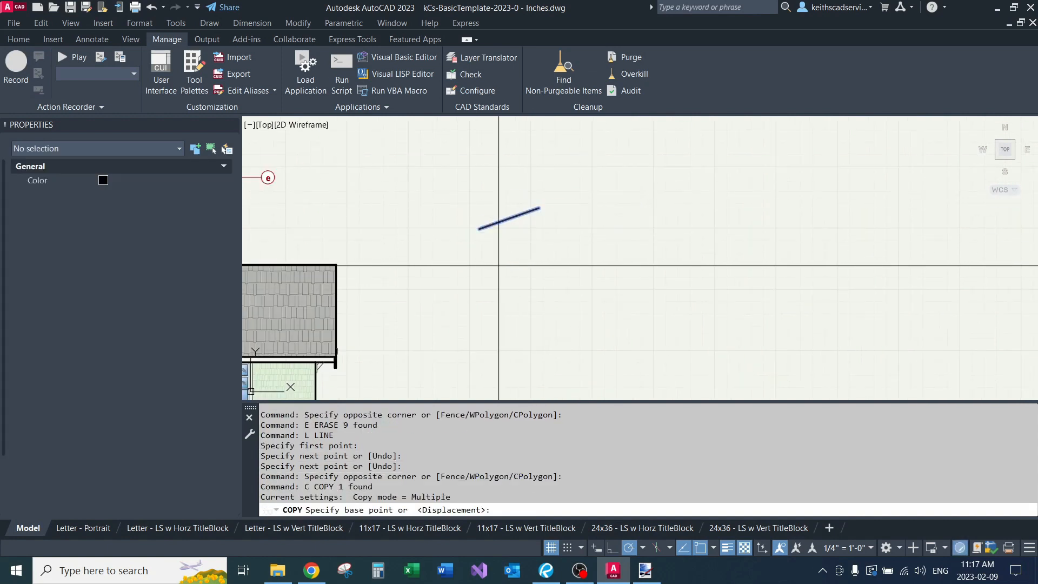
{"action": "left_click", "coordinate": [506, 266]}
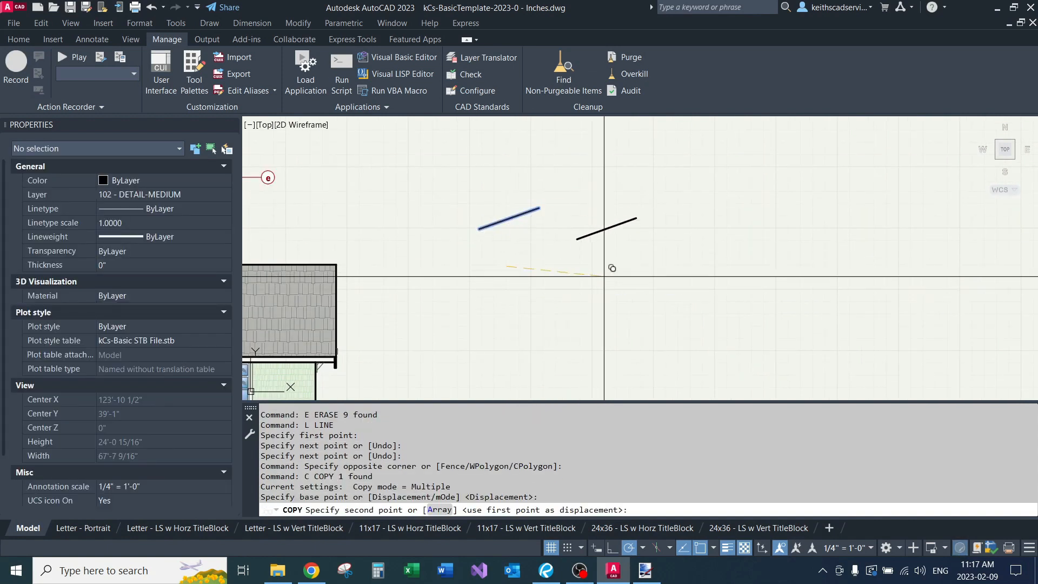
{"action": "left_click", "coordinate": [603, 284]}
{"action": "key", "text": "Return"}
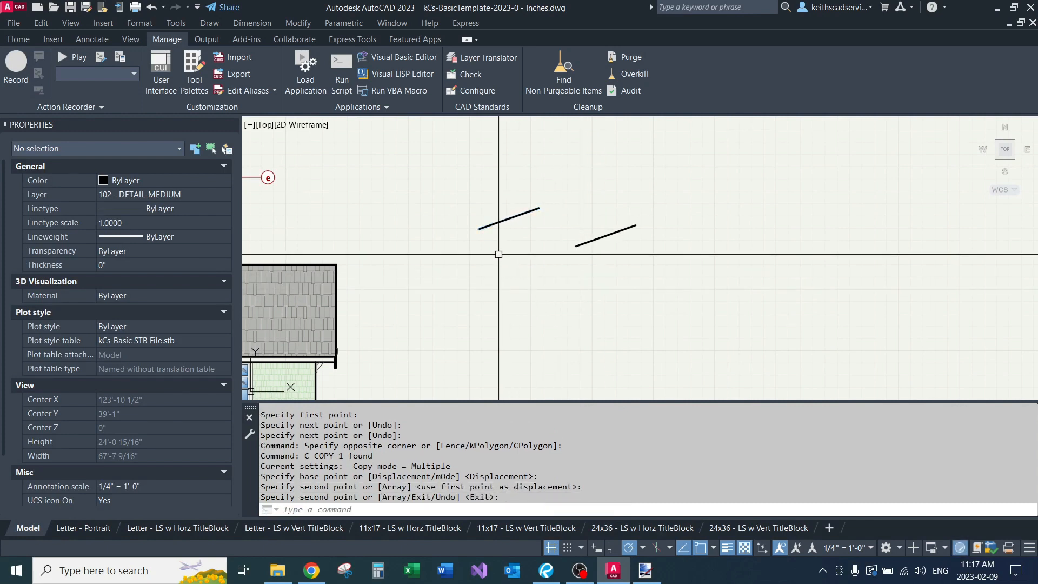
Draw two lines joining the matching ends of the sloped lines to close a parallelogram.
{"action": "type", "text": "l"}
{"action": "key", "text": "Return"}
{"action": "left_click", "coordinate": [479, 229]}
{"action": "left_click", "coordinate": [576, 247]}
{"action": "key", "text": "Return"}
{"action": "left_click", "coordinate": [539, 207]}
{"action": "left_click", "coordinate": [637, 225]}
{"action": "key", "text": "Return"}
Copy the parallelogram straight down to form the base of a box.
{"action": "left_click", "coordinate": [443, 179]}
{"action": "left_click", "coordinate": [663, 262]}
{"action": "type", "text": "c"}
{"action": "key", "text": "Return"}
{"action": "left_click", "coordinate": [695, 216]}
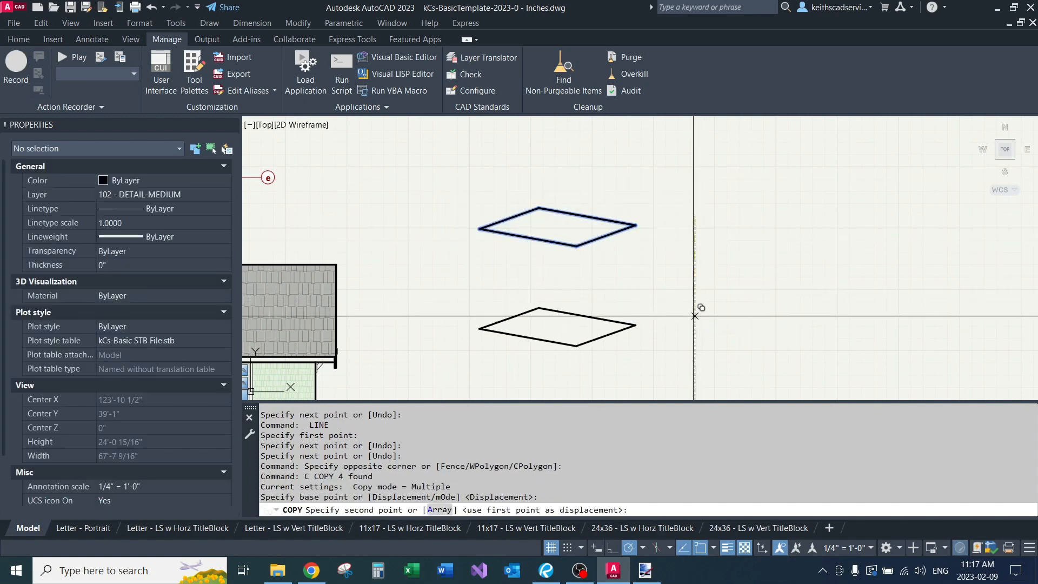
{"action": "left_click", "coordinate": [695, 315]}
{"action": "key", "text": "Return"}
Draw four vertical lines connecting the corresponding corners of the two parallelograms.
{"action": "type", "text": "l"}
{"action": "key", "text": "Return"}
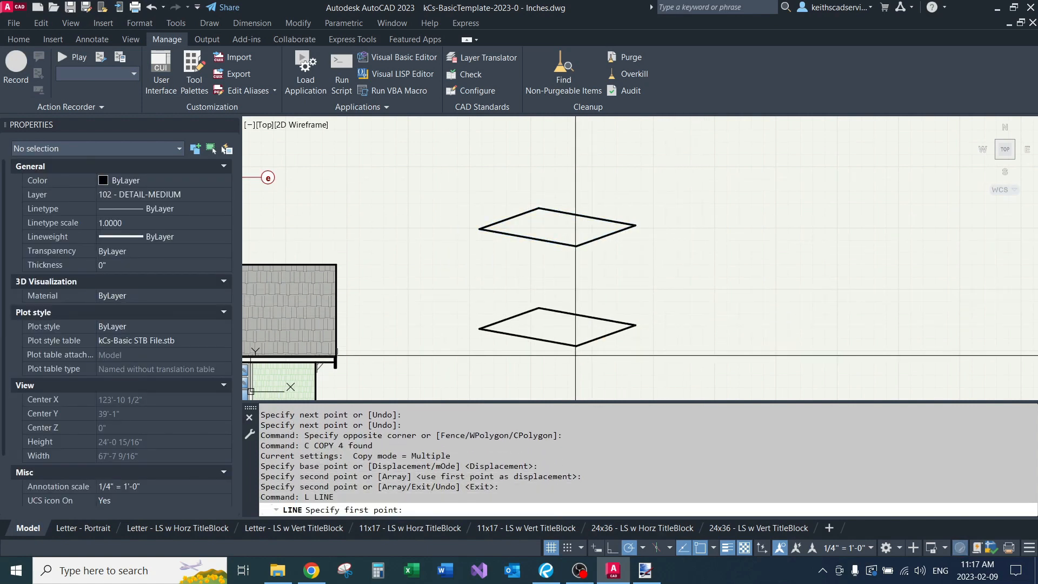
{"action": "left_click", "coordinate": [577, 345]}
{"action": "left_click", "coordinate": [577, 246]}
{"action": "key", "text": "Return"}
{"action": "key", "text": "Return"}
{"action": "left_click", "coordinate": [480, 328]}
{"action": "left_click", "coordinate": [479, 228]}
{"action": "key", "text": "Return"}
{"action": "key", "text": "Return"}
{"action": "left_click", "coordinate": [635, 225]}
{"action": "left_click", "coordinate": [636, 324]}
{"action": "key", "text": "Return"}
{"action": "key", "text": "Return"}
{"action": "left_click", "coordinate": [539, 309]}
{"action": "left_click", "coordinate": [539, 208]}
{"action": "key", "text": "Return"}
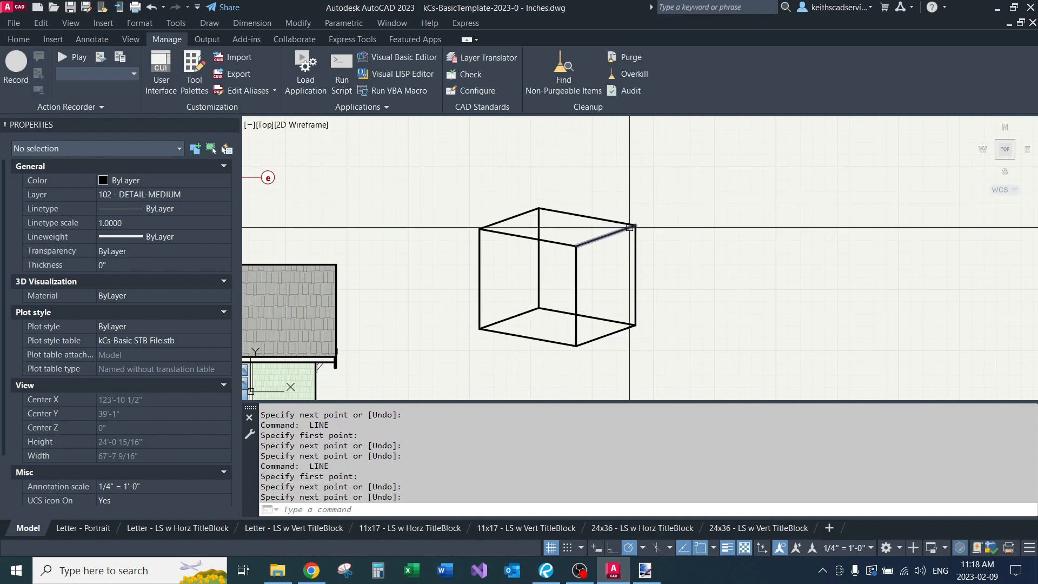
Apply the MH command to the box's rear vertical, right vertical and two rear bottom edges to make them hidden lines.
{"action": "scroll", "coordinate": [709, 313], "scroll_direction": "up", "scroll_amount": 2}
{"action": "left_click", "coordinate": [627, 244]}
{"action": "left_click", "coordinate": [575, 272]}
{"action": "left_click", "coordinate": [456, 287]}
{"action": "left_click", "coordinate": [420, 313]}
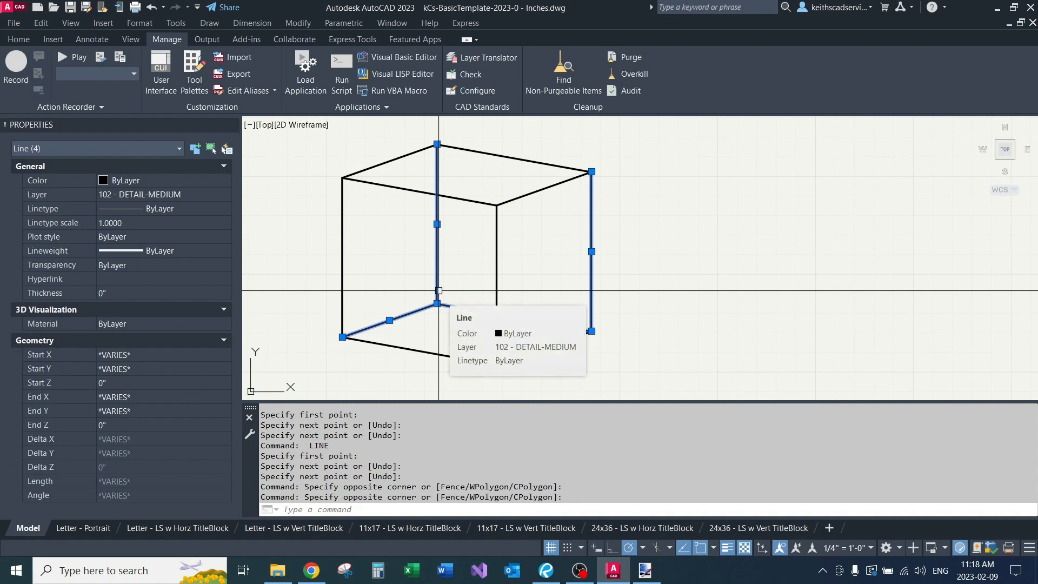
{"action": "type", "text": "MH"}
{"action": "key", "text": "Return"}
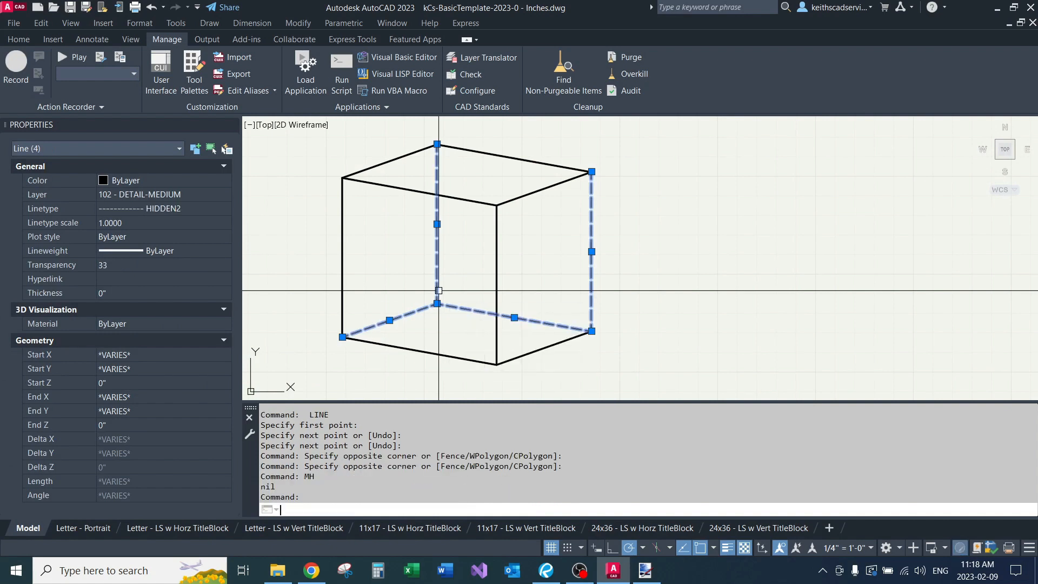
{"action": "key", "text": "Escape"}
{"action": "key", "text": "Escape"}
{"action": "middle_click_drag", "start_coordinate": [481, 253], "coordinate": [535, 239]}
{"action": "scroll", "coordinate": [511, 276], "scroll_direction": "down", "scroll_amount": 1}
{"action": "scroll", "coordinate": [534, 239], "scroll_direction": "up", "scroll_amount": 1}
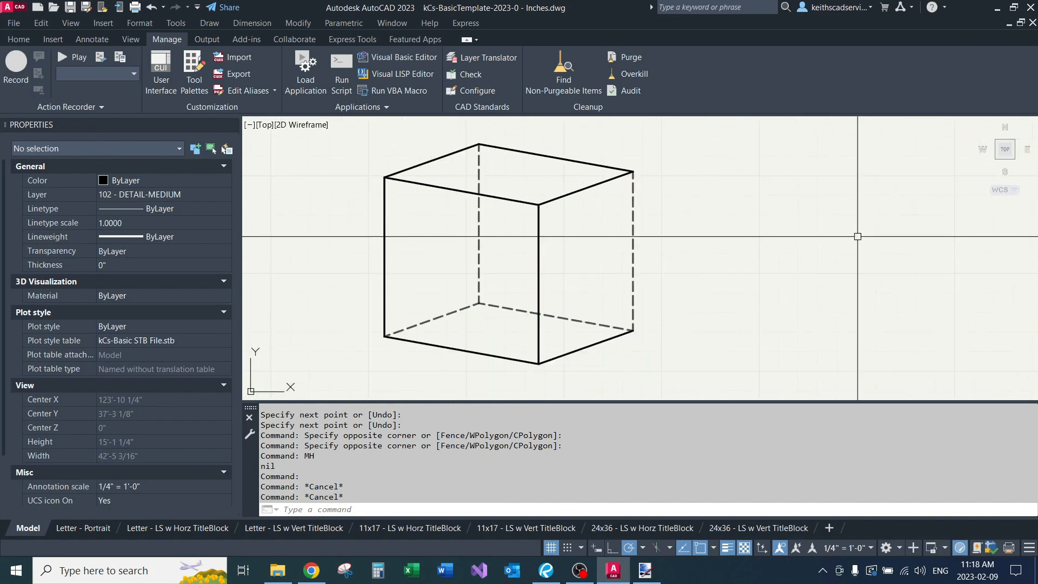
{"action": "key", "text": "alt+Tab"}
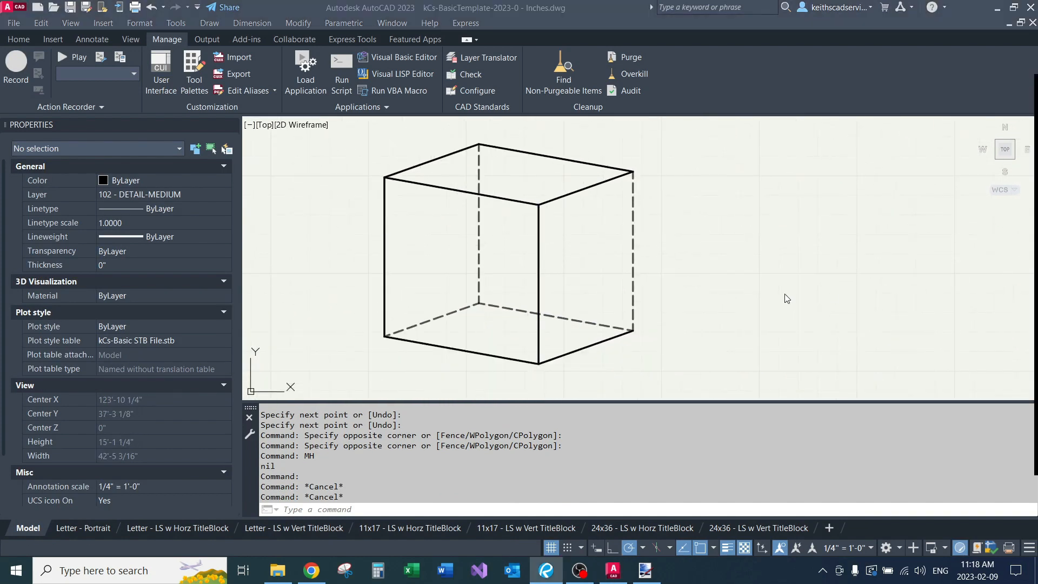
{"action": "left_click", "coordinate": [656, 301]}
{"action": "mouse_move", "coordinate": [672, 253]}
{"action": "middle_mouse_down"}
{"action": "mouse_move", "coordinate": [735, 245]}
{"action": "mouse_move", "coordinate": [643, 287]}
{"action": "mouse_move", "coordinate": [713, 235]}
{"action": "middle_mouse_up"}
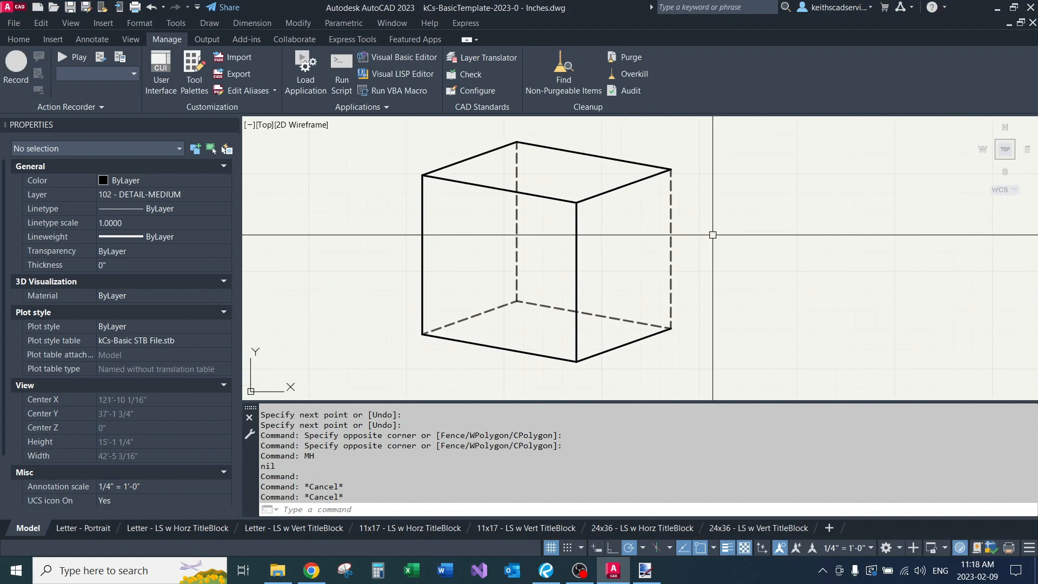
Draw a solid-hatched rectangle to the right of the box with the HREC command.
{"action": "middle_click_drag", "start_coordinate": [712, 235], "coordinate": [668, 233]}
{"action": "type", "text": "HREC"}
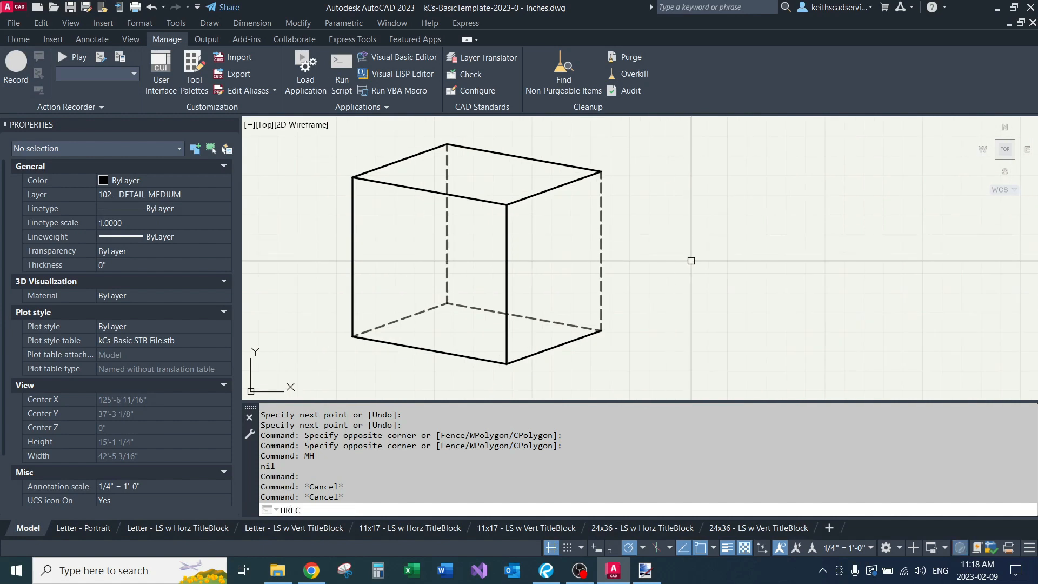
{"action": "scroll", "coordinate": [587, 283], "scroll_direction": "down", "scroll_amount": 2}
{"action": "key", "text": "Return"}
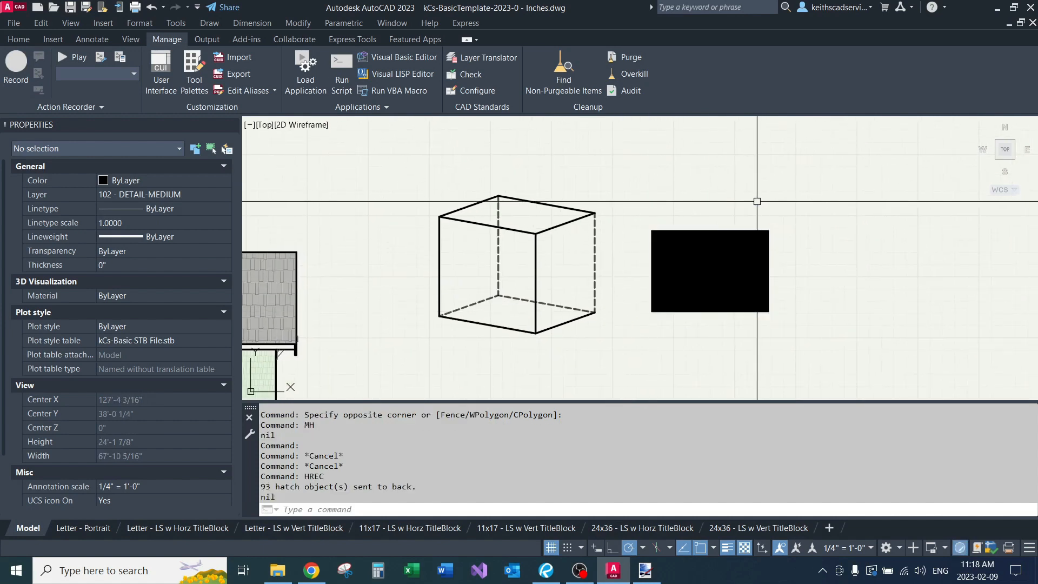
Draw a four-sided solid-hatched polygon above and right of the black rectangle with the HPL command.
{"action": "middle_click_drag", "start_coordinate": [741, 215], "coordinate": [716, 228]}
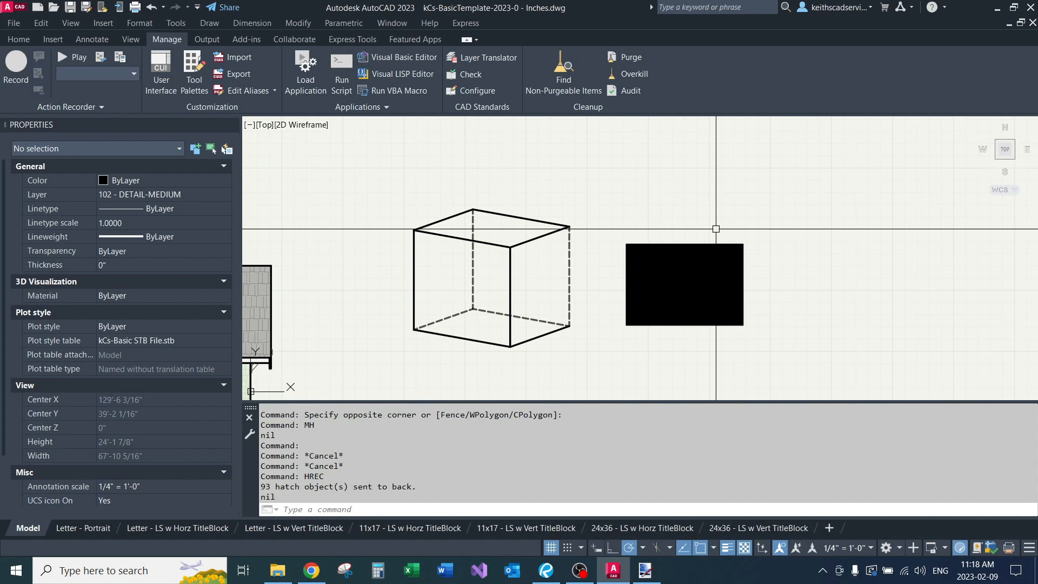
{"action": "key", "text": "Return"}
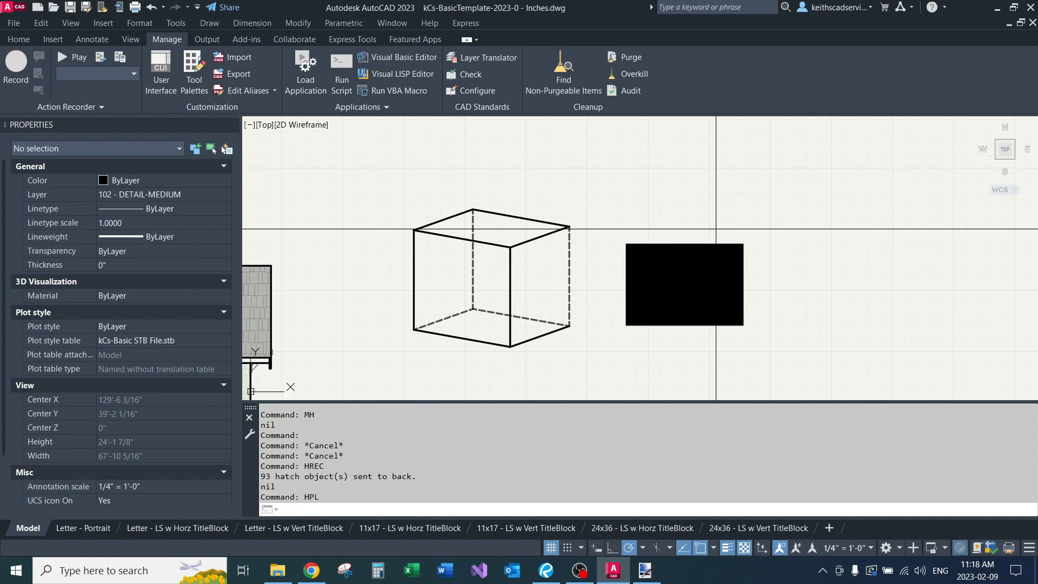
{"action": "left_click", "coordinate": [748, 184]}
{"action": "left_click", "coordinate": [871, 193]}
{"action": "left_click", "coordinate": [871, 254]}
{"action": "left_click", "coordinate": [775, 241]}
{"action": "key", "text": "Return"}
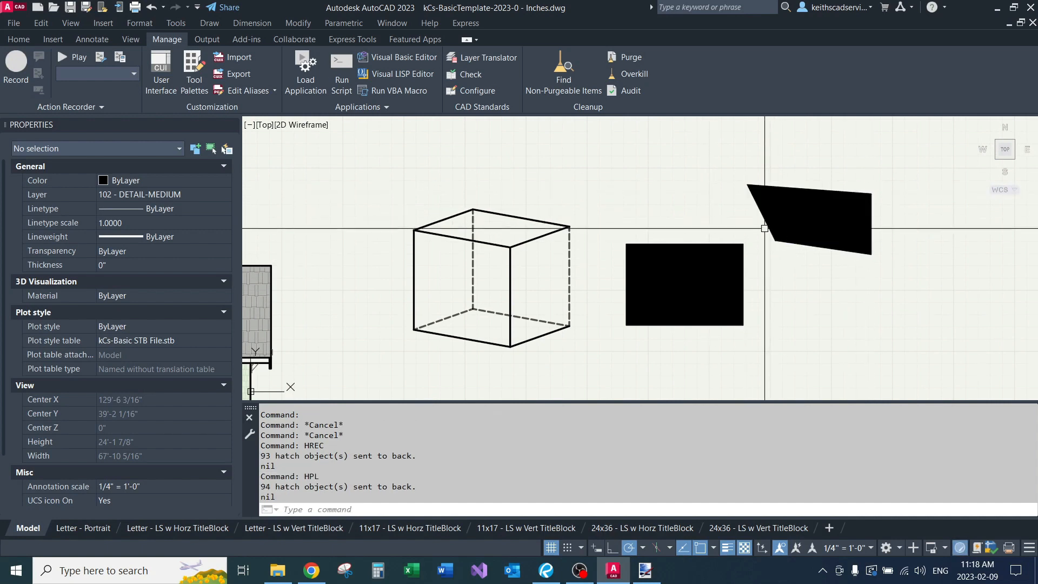
Draw an irregular, winding eleven-point solid hatch above the four-sided one with the HPL command.
{"action": "middle_click_drag", "start_coordinate": [764, 228], "coordinate": [676, 271]}
{"action": "key", "text": "Return"}
{"action": "left_click", "coordinate": [715, 175]}
{"action": "left_click", "coordinate": [853, 141]}
{"action": "left_click", "coordinate": [938, 181]}
{"action": "left_click", "coordinate": [912, 220]}
{"action": "left_click", "coordinate": [847, 190]}
{"action": "left_click", "coordinate": [791, 181]}
{"action": "left_click", "coordinate": [744, 208]}
{"action": "left_click", "coordinate": [678, 207]}
{"action": "left_click", "coordinate": [603, 159]}
{"action": "left_click", "coordinate": [658, 137]}
{"action": "left_click", "coordinate": [690, 151]}
{"action": "key", "text": "Return"}
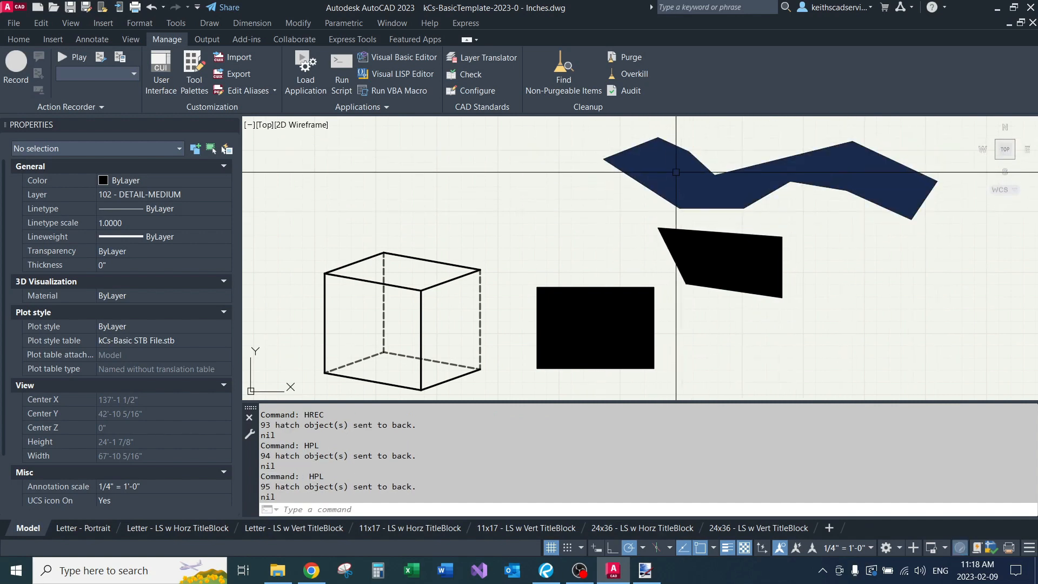
Place a rectangular wipeout over the lower-right part of the black rectangle with the WIPEOUTREC command.
{"action": "scroll", "coordinate": [676, 172], "scroll_direction": "down", "scroll_amount": 5}
{"action": "scroll", "coordinate": [626, 197], "scroll_direction": "up", "scroll_amount": 3}
{"action": "scroll", "coordinate": [629, 192], "scroll_direction": "down", "scroll_amount": 1}
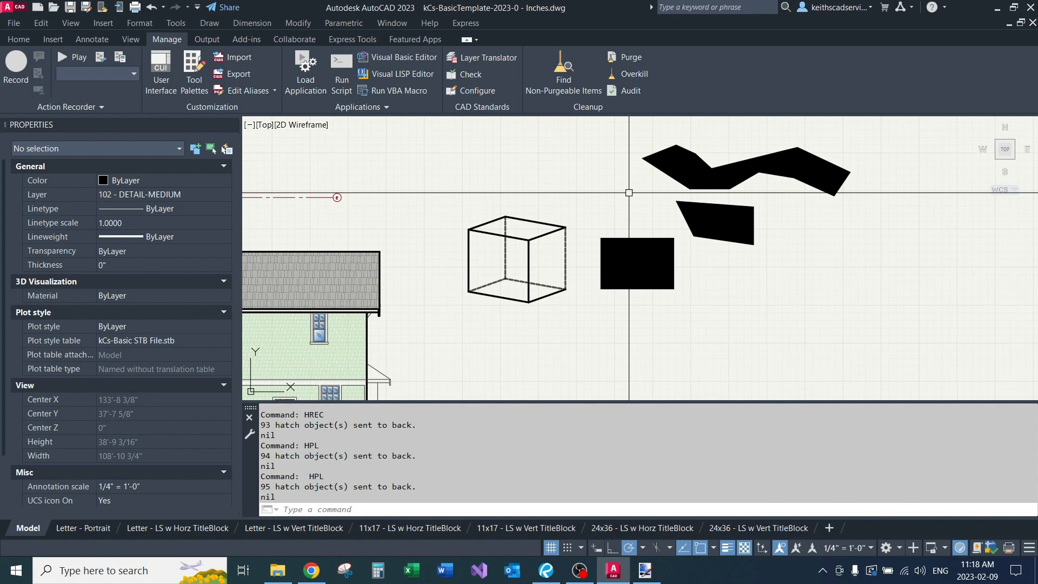
{"action": "type", "text": "WIPEOUTREC"}
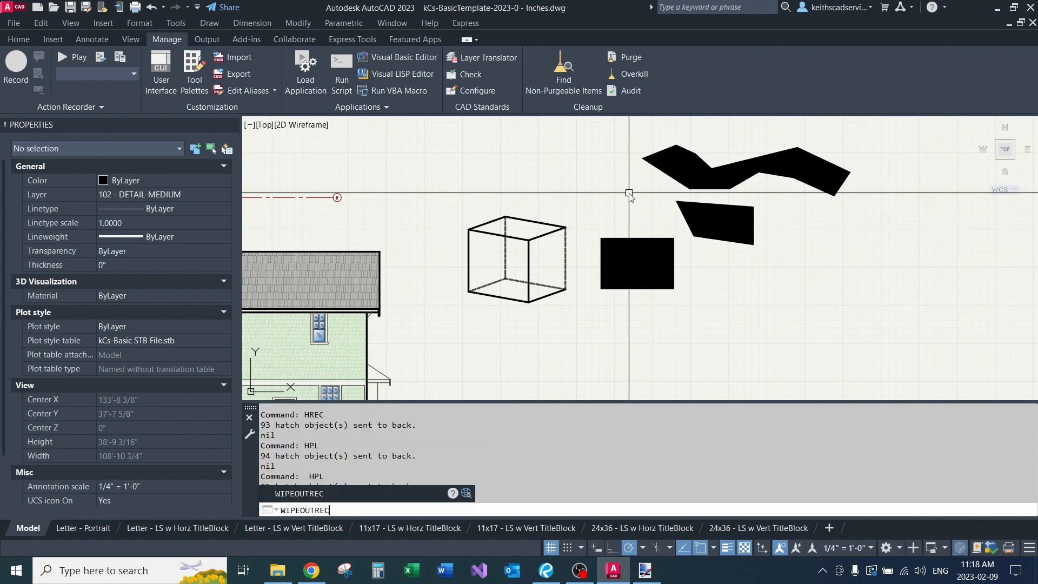
{"action": "key", "text": "Return"}
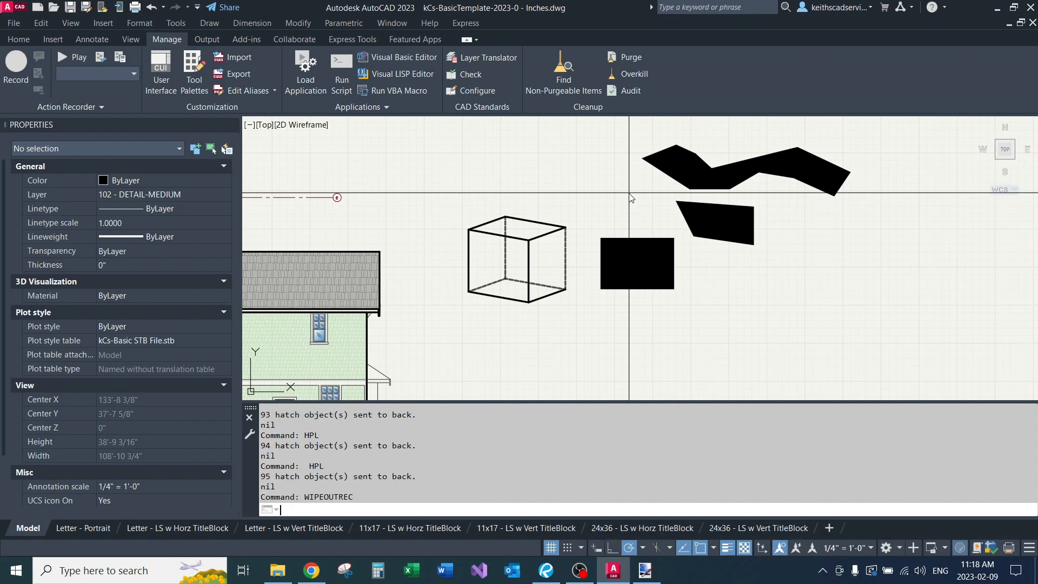
{"action": "left_click", "coordinate": [615, 269]}
{"action": "left_click", "coordinate": [722, 323]}
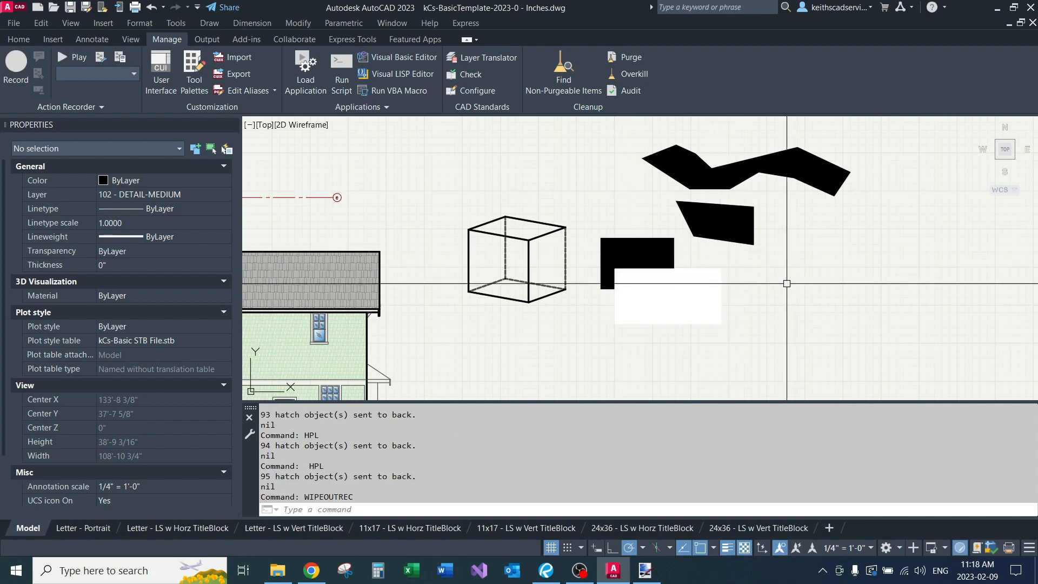
{"action": "scroll", "coordinate": [787, 283], "scroll_direction": "up", "scroll_amount": 2}
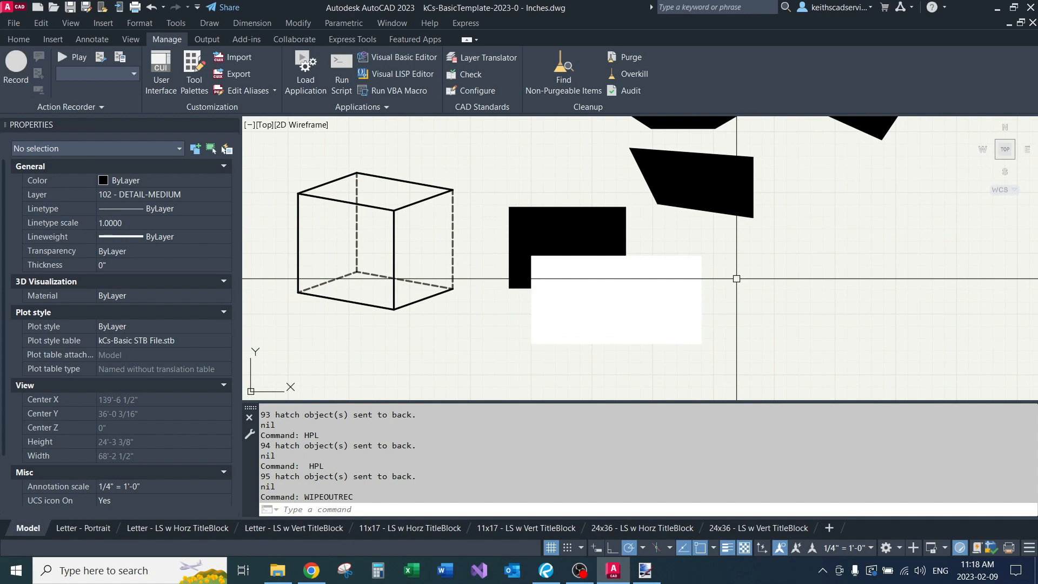
Draw a five-point polygonal wipeout across the right parts of the two upper black hatches with the WIPEOUTPL command.
{"action": "type", "text": "WIPEOUTRE"}
{"action": "key", "text": "Return"}
{"action": "middle_click_drag", "start_coordinate": [781, 157], "coordinate": [671, 301]}
{"action": "left_click", "coordinate": [755, 156]}
{"action": "left_click", "coordinate": [770, 203]}
{"action": "left_click", "coordinate": [714, 315]}
{"action": "middle_click_drag", "start_coordinate": [702, 340], "coordinate": [739, 209]}
{"action": "left_click", "coordinate": [661, 261]}
{"action": "key", "text": "Return"}
Erase the polygonal wipeout and the rectangular wipeout covering the black hatches.
{"action": "scroll", "coordinate": [663, 279], "scroll_direction": "down", "scroll_amount": 1}
{"action": "left_click", "coordinate": [674, 273]}
{"action": "left_click", "coordinate": [657, 263]}
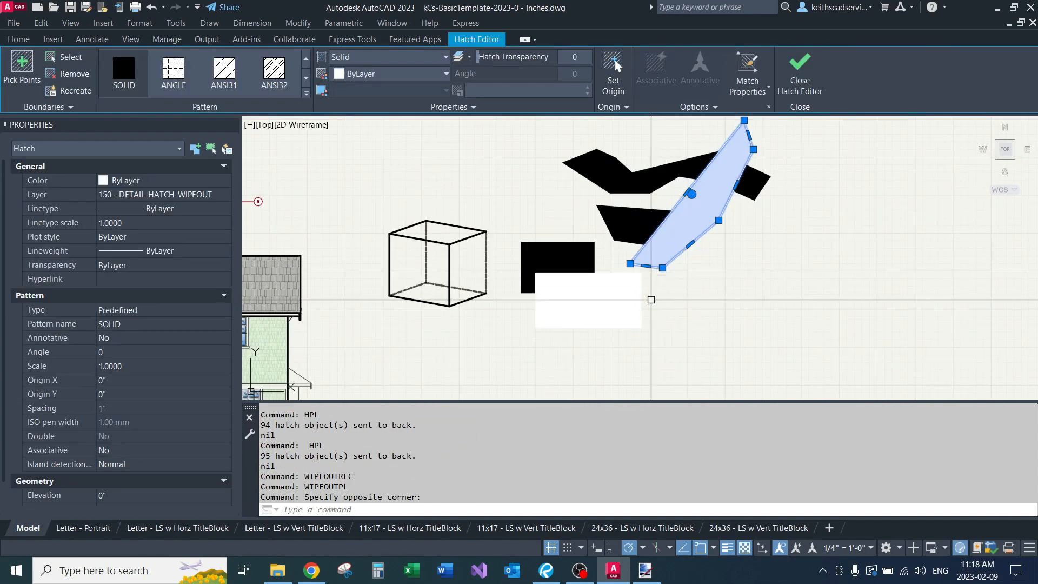
{"action": "type", "text": "e"}
{"action": "key", "text": "Return"}
{"action": "left_click", "coordinate": [642, 303]}
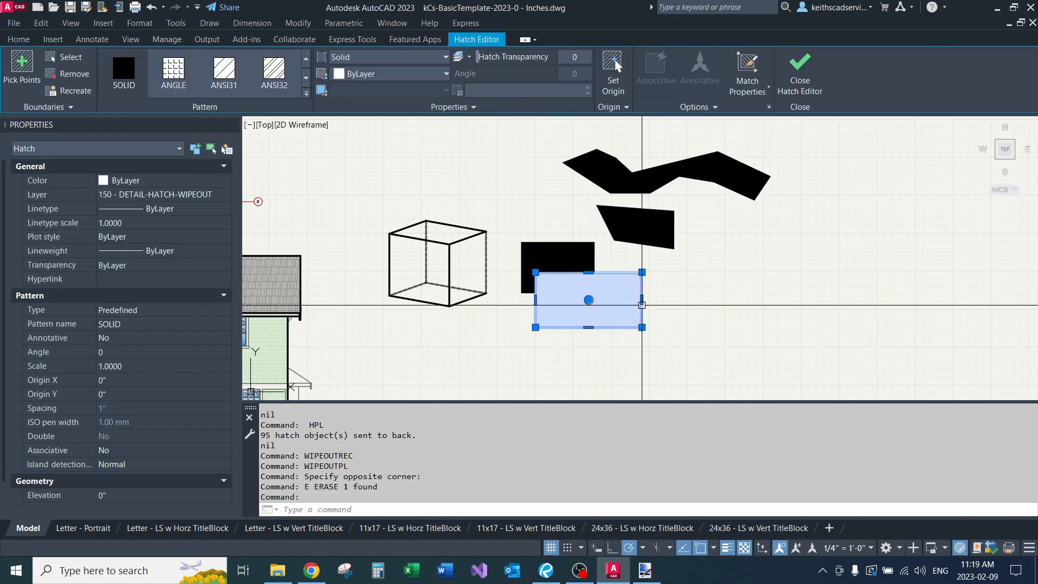
{"action": "type", "text": "e"}
{"action": "key", "text": "Return"}
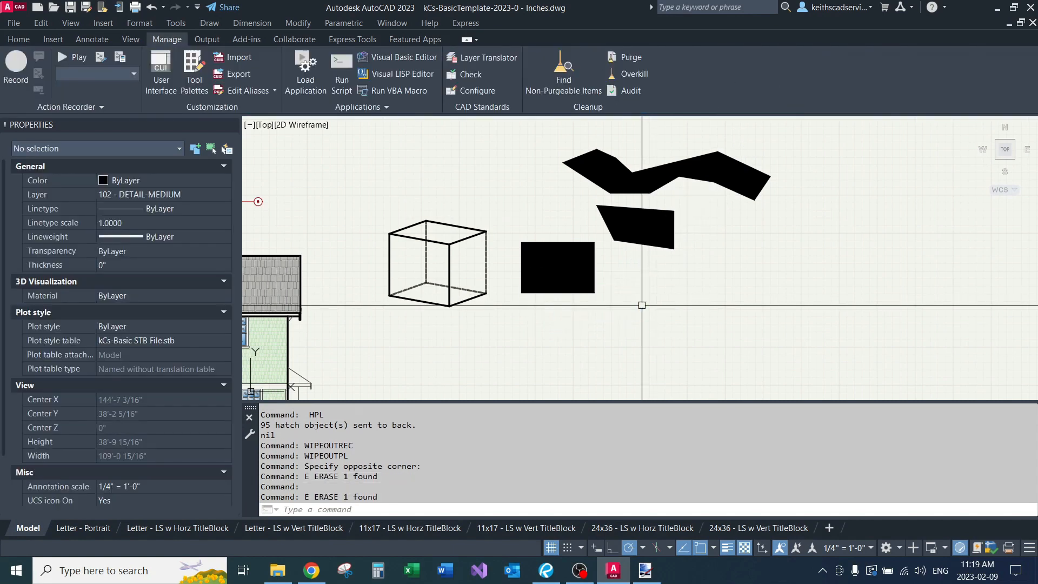
Match the box's dashed right vertical edge to the properties of its solid top edge.
{"action": "scroll", "coordinate": [452, 274], "scroll_direction": "up", "scroll_amount": 2}
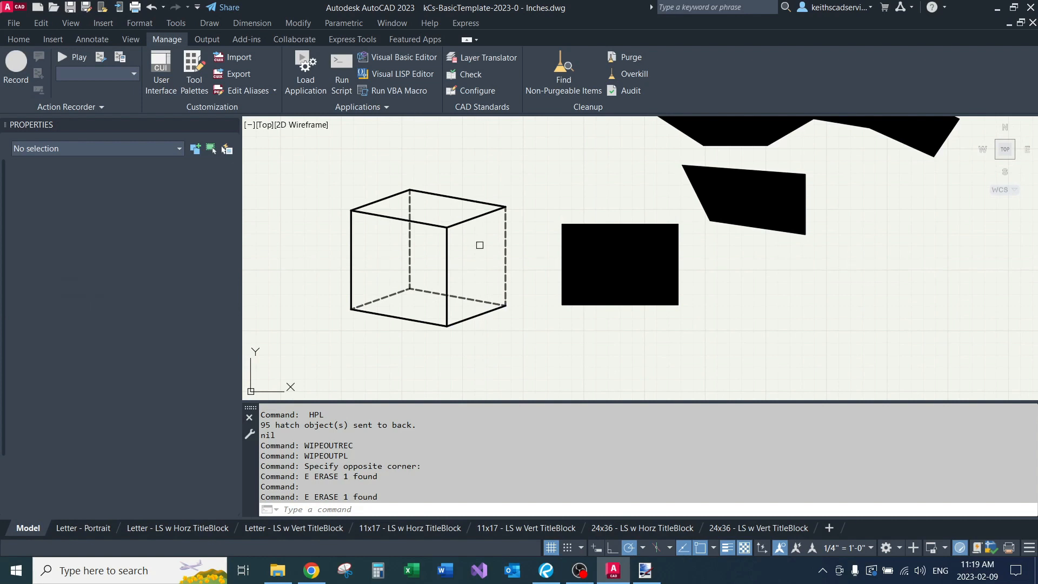
{"action": "type", "text": "ma"}
{"action": "key", "text": "Return"}
{"action": "left_click", "coordinate": [492, 214]}
{"action": "left_click", "coordinate": [506, 224]}
{"action": "key", "text": "Return"}
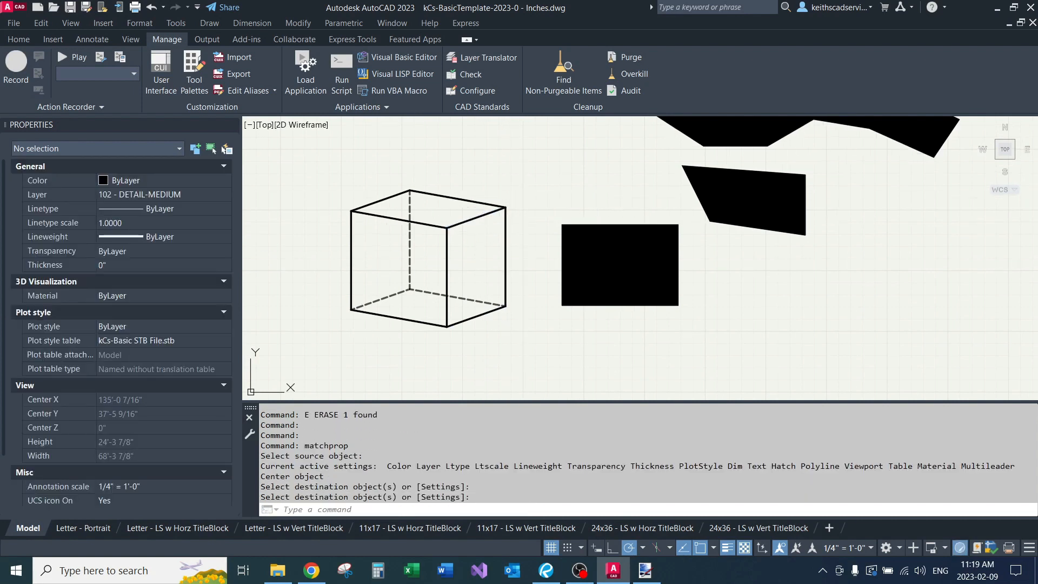
{"action": "middle_click_drag", "start_coordinate": [524, 189], "coordinate": [502, 226]}
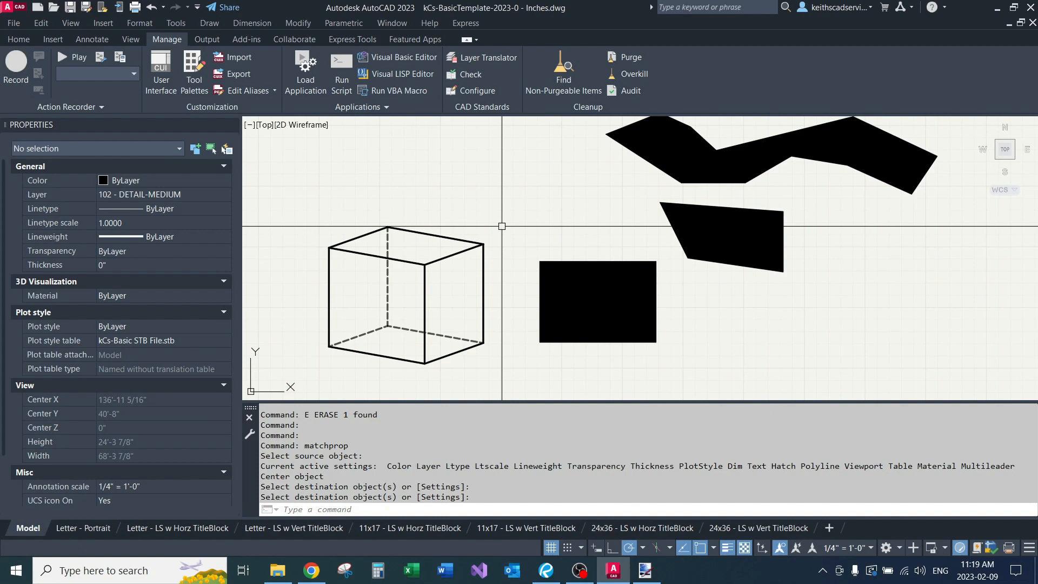
{"action": "left_click", "coordinate": [566, 275]}
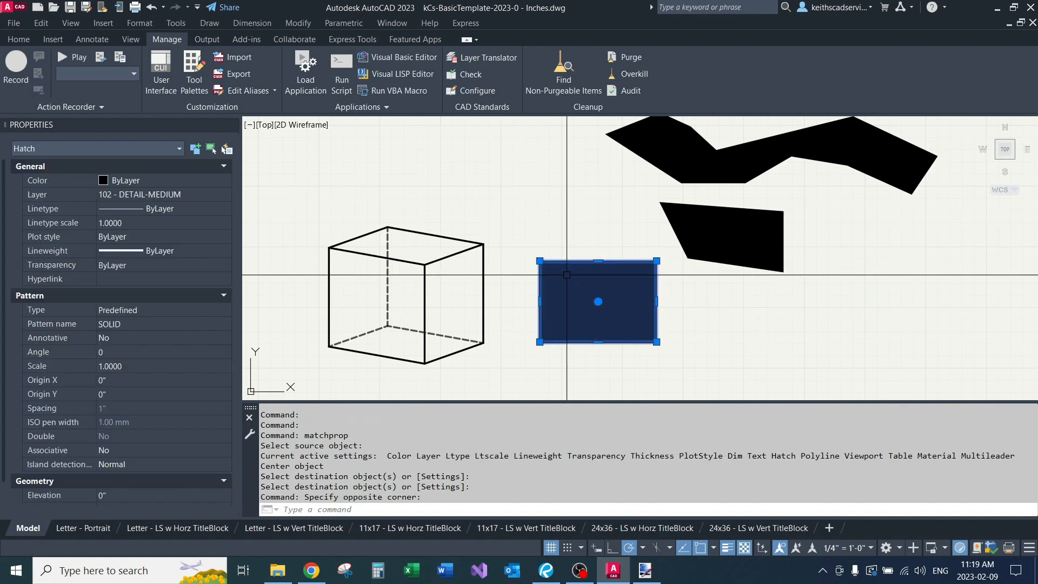
{"action": "key", "text": "Escape"}
{"action": "key", "text": "Escape"}
{"action": "middle_click_drag", "start_coordinate": [679, 247], "coordinate": [612, 267]}
{"action": "left_click", "coordinate": [626, 256]}
{"action": "mouse_move", "coordinate": [685, 201]}
{"action": "middle_mouse_down"}
{"action": "mouse_move", "coordinate": [643, 237]}
{"action": "mouse_move", "coordinate": [722, 195]}
{"action": "middle_mouse_up"}
{"action": "key", "text": "Escape"}
{"action": "left_click", "coordinate": [644, 238]}
{"action": "key", "text": "Escape"}
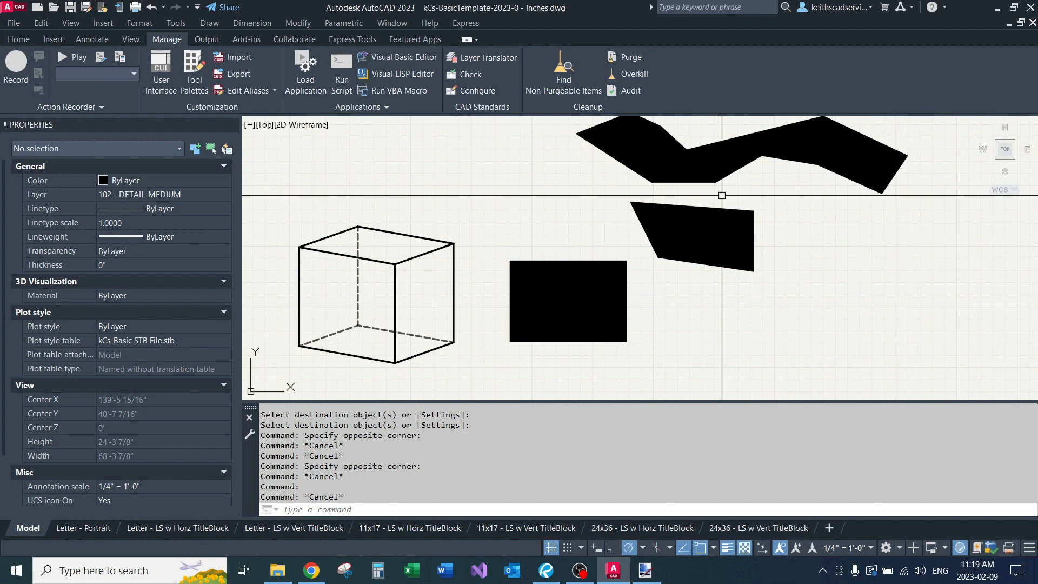
Cover the box's front, right and top faces with separate solid hatches using the HPL command.
{"action": "middle_click_drag", "start_coordinate": [722, 195], "coordinate": [807, 244]}
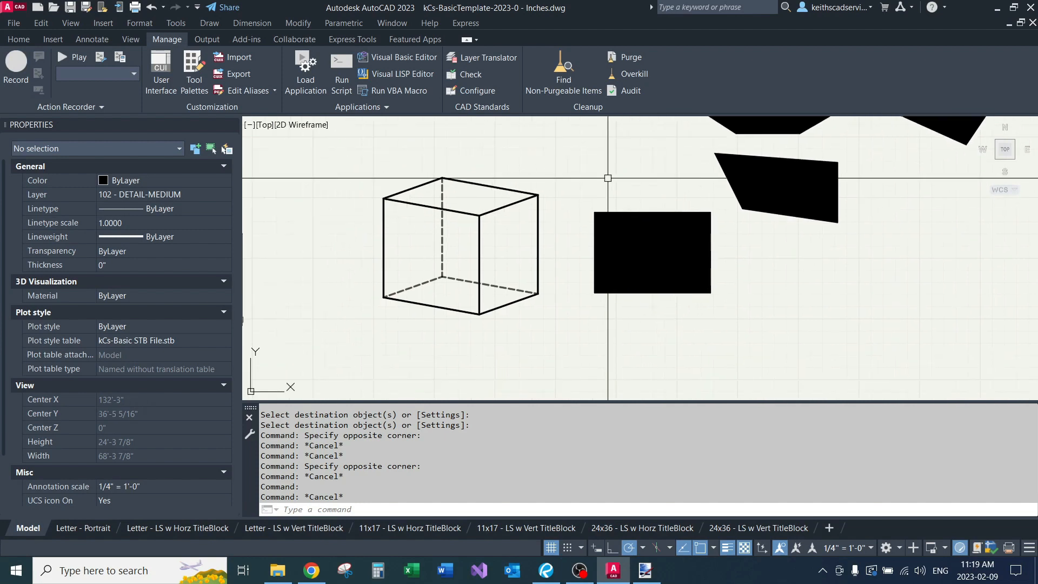
{"action": "key", "text": "Return"}
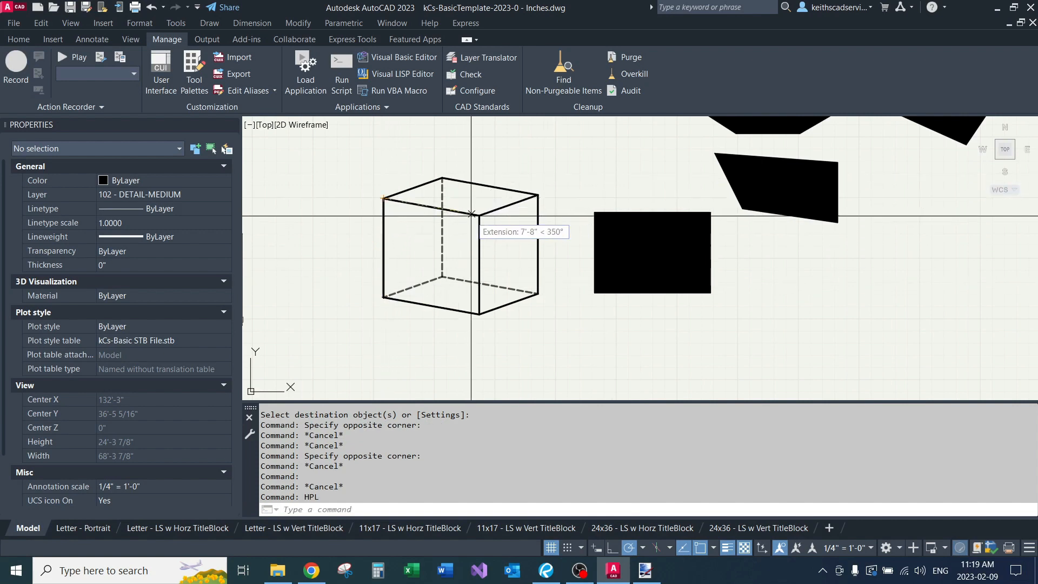
{"action": "left_click", "coordinate": [482, 313]}
{"action": "key", "text": "space"}
{"action": "key", "text": "space"}
{"action": "left_click", "coordinate": [479, 314]}
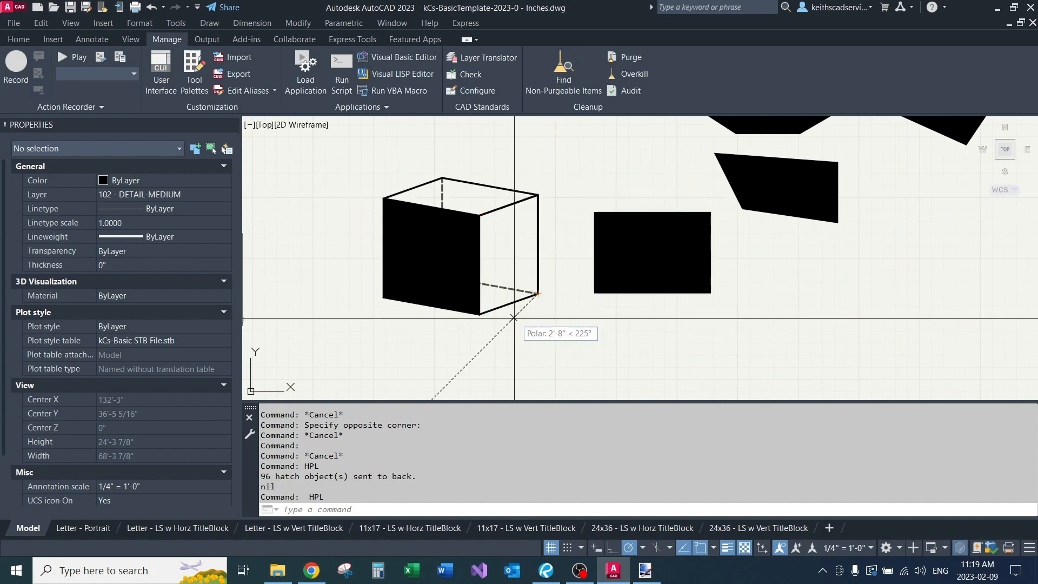
{"action": "left_click", "coordinate": [479, 314]}
{"action": "key", "text": "space"}
{"action": "key", "text": "space"}
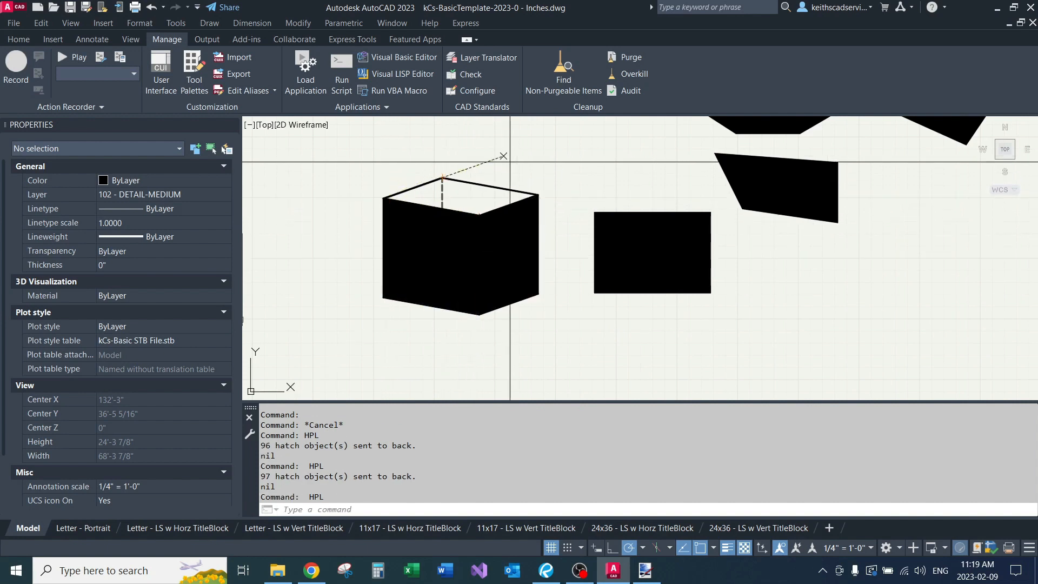
{"action": "left_click", "coordinate": [538, 194]}
{"action": "key", "text": "space"}
Recolour the three box face hatches to red 240, green 180, blue 160 with the TTC command.
{"action": "left_click", "coordinate": [458, 266]}
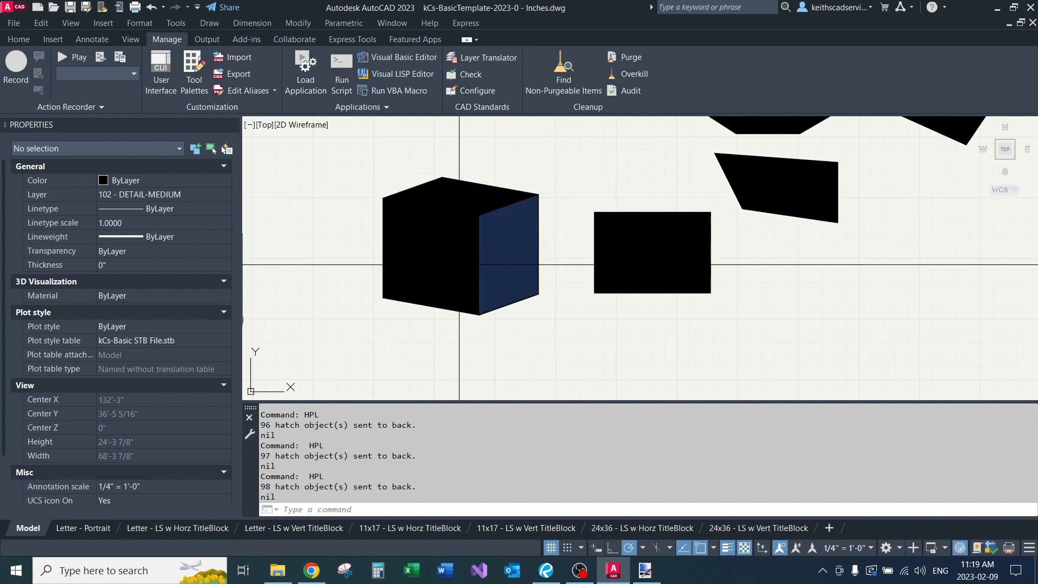
{"action": "left_click", "coordinate": [514, 241]}
{"action": "left_click", "coordinate": [460, 197]}
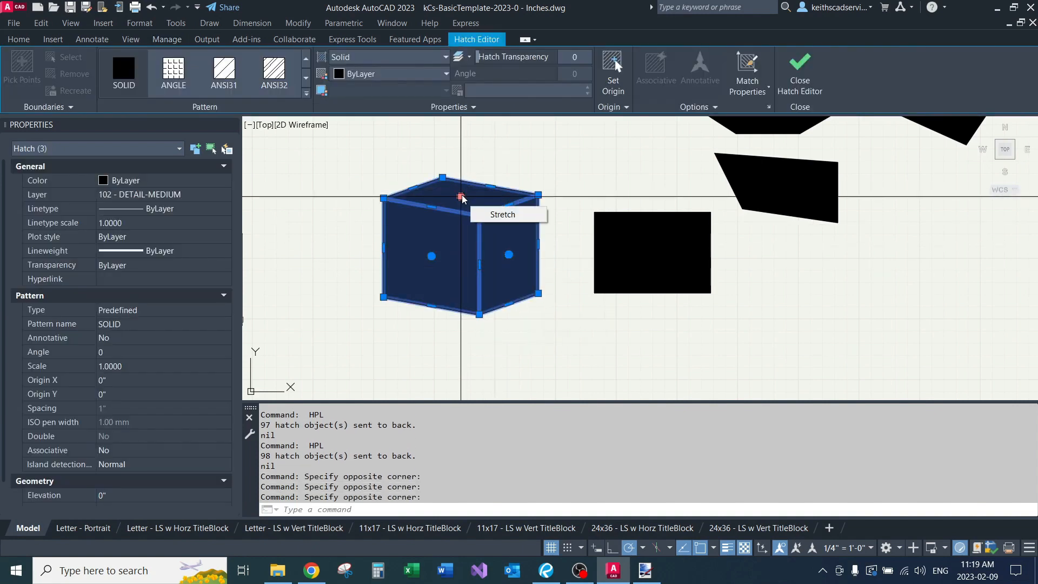
{"action": "type", "text": "T"}
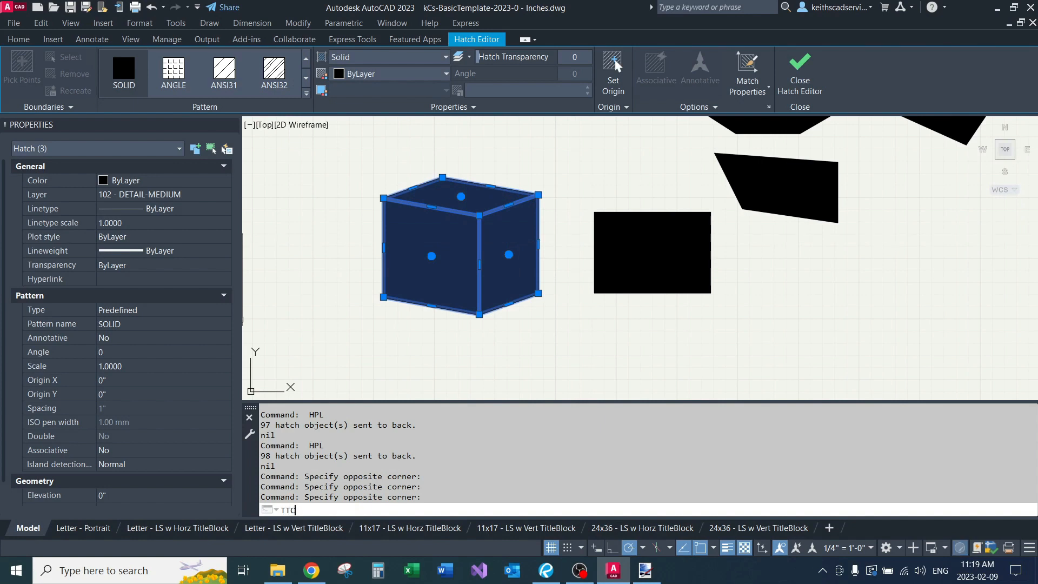
{"action": "type", "text": "TC"}
{"action": "key", "text": "Return"}
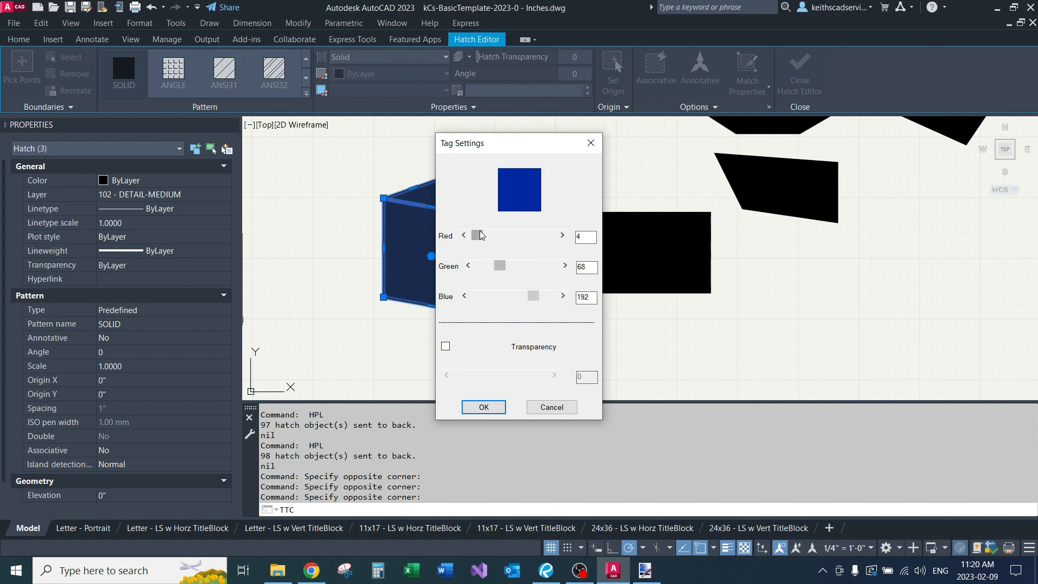
{"action": "left_click_drag", "start_coordinate": [534, 297], "coordinate": [503, 300]}
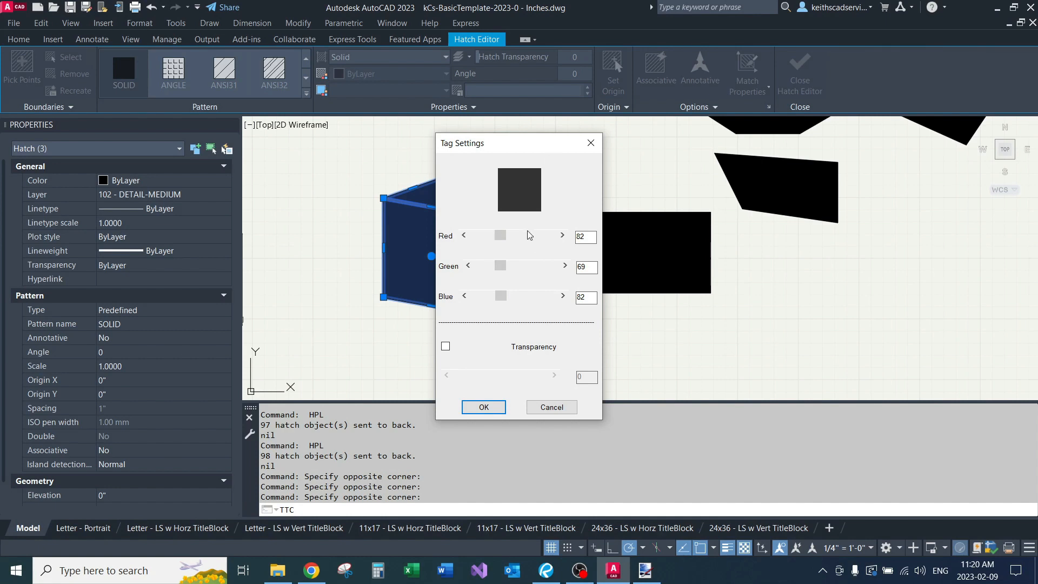
{"action": "left_click_drag", "start_coordinate": [505, 235], "coordinate": [524, 299]}
{"action": "left_click", "coordinate": [512, 297]}
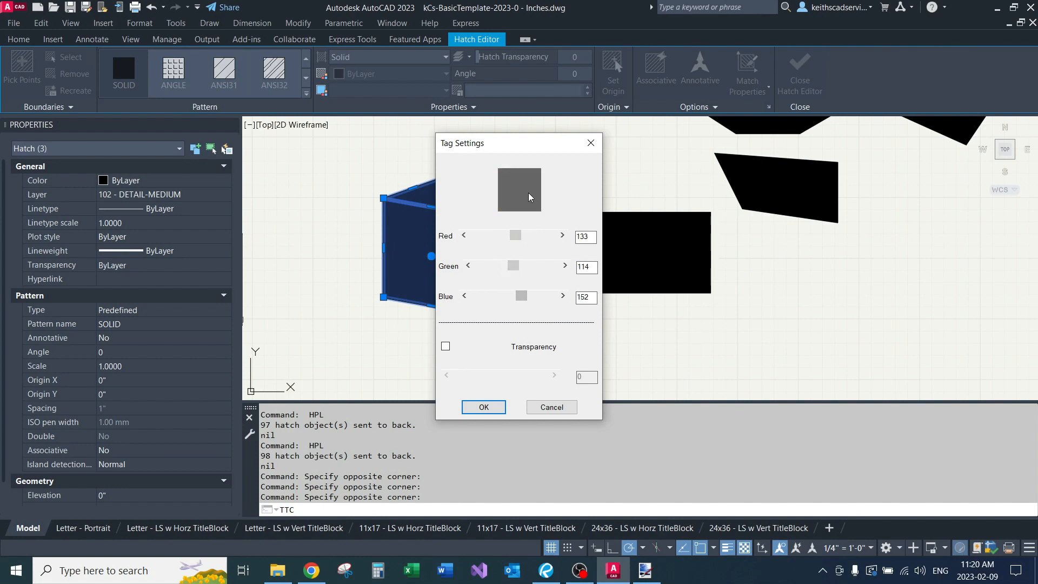
{"action": "left_click_drag", "start_coordinate": [516, 235], "coordinate": [526, 272]}
{"action": "left_click_drag", "start_coordinate": [527, 236], "coordinate": [533, 266]}
{"action": "left_click_drag", "start_coordinate": [528, 301], "coordinate": [532, 301]}
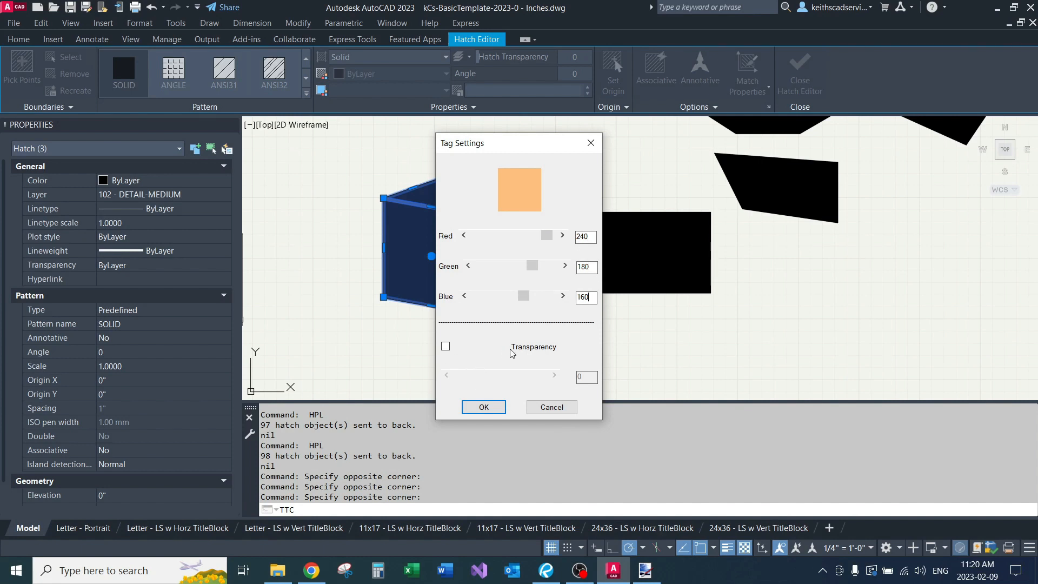
{"action": "left_click", "coordinate": [483, 407]}
{"action": "key", "text": "Escape"}
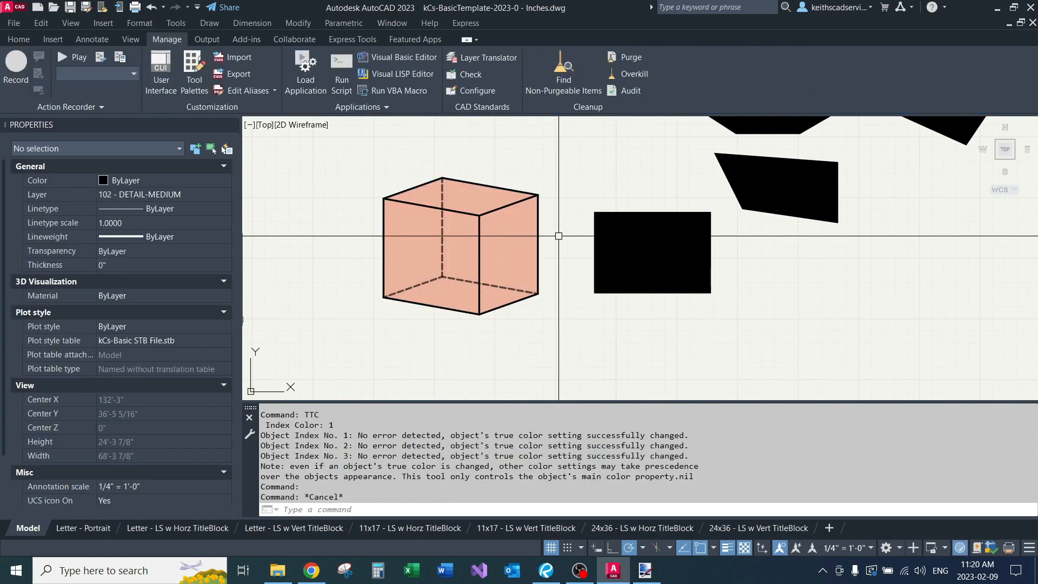
Recolour the box's right face hatch to red 254, green 224, blue 221 with the TTC command.
{"action": "scroll", "coordinate": [575, 274], "scroll_direction": "down", "scroll_amount": 4}
{"action": "scroll", "coordinate": [593, 262], "scroll_direction": "up", "scroll_amount": 2}
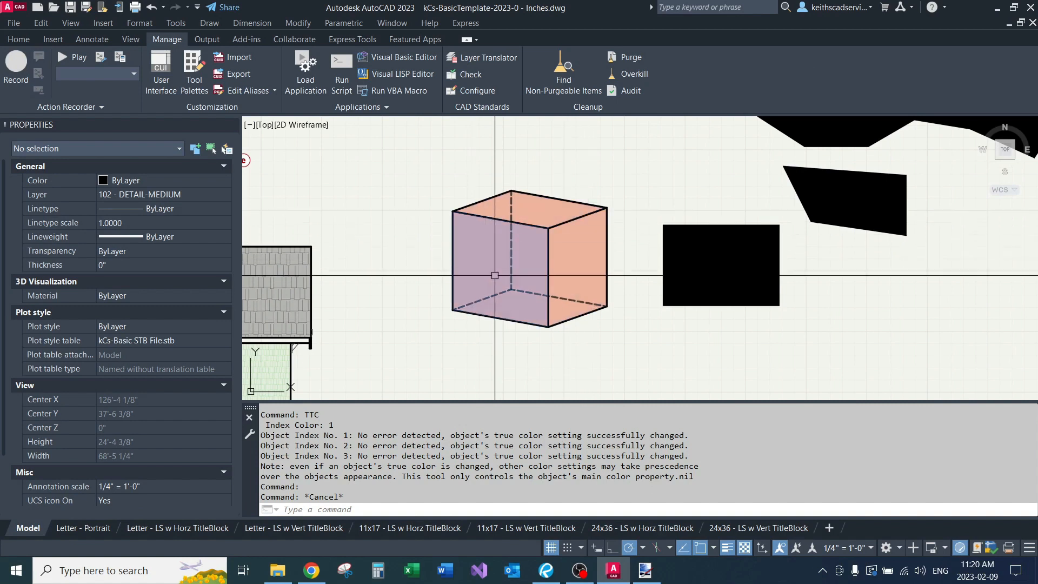
{"action": "scroll", "coordinate": [538, 259], "scroll_direction": "up", "scroll_amount": 3}
{"action": "scroll", "coordinate": [526, 255], "scroll_direction": "down", "scroll_amount": 3}
{"action": "middle_click_drag", "start_coordinate": [568, 254], "coordinate": [523, 267]}
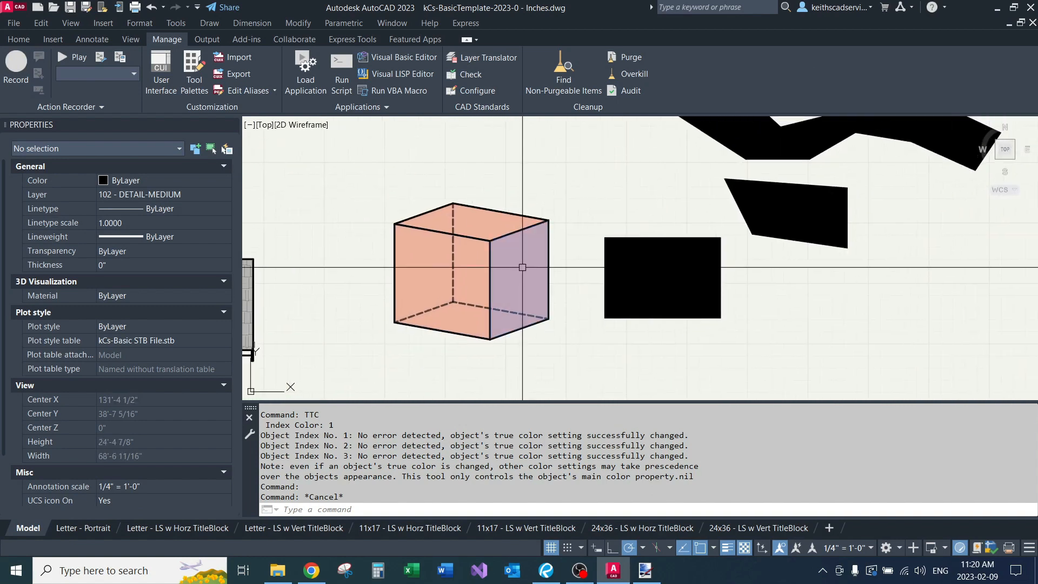
{"action": "left_click", "coordinate": [522, 267]}
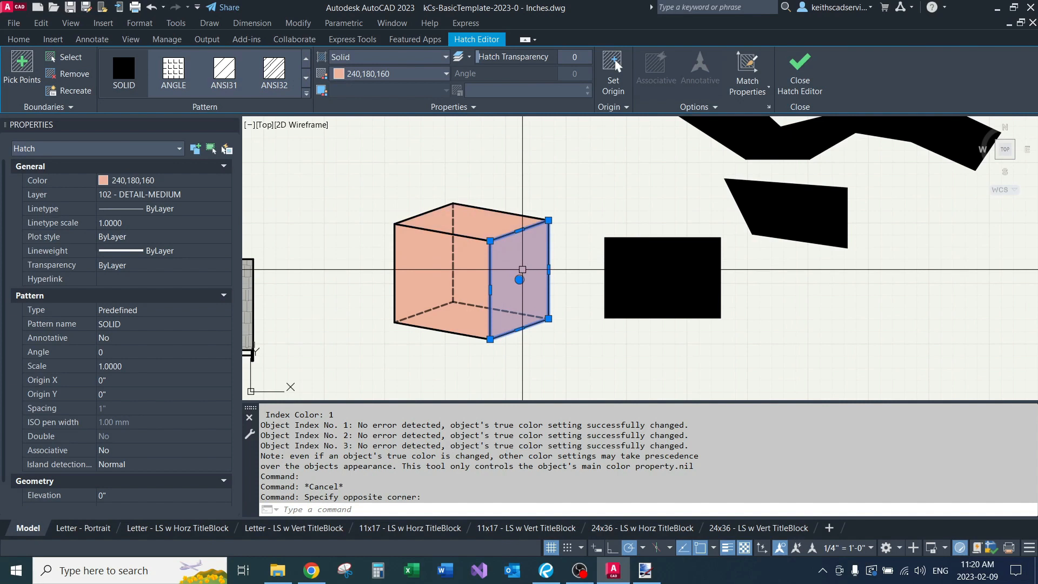
{"action": "type", "text": "TTC"}
{"action": "key", "text": "Return"}
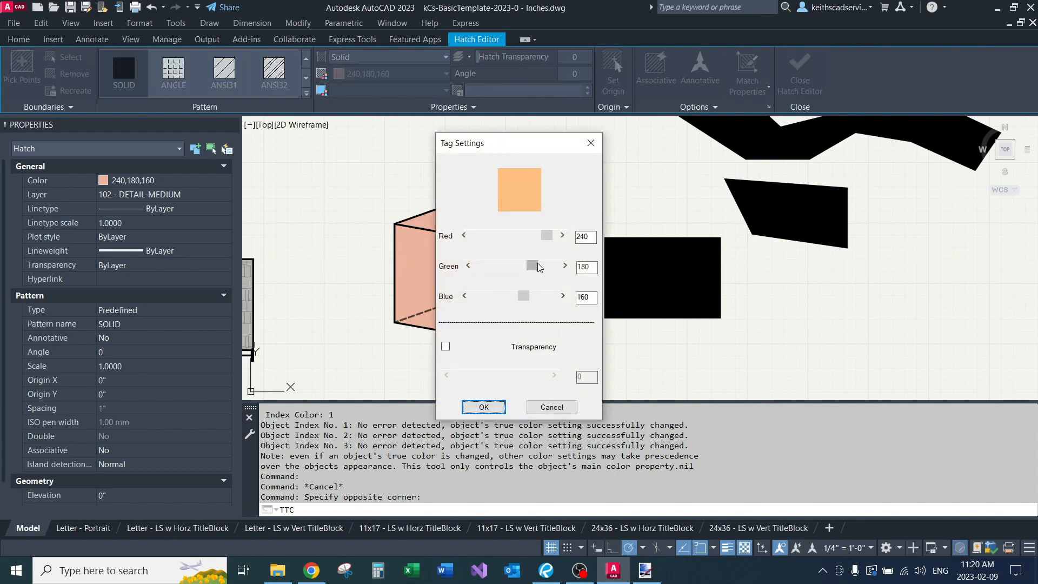
{"action": "left_click_drag", "start_coordinate": [546, 238], "coordinate": [539, 297]}
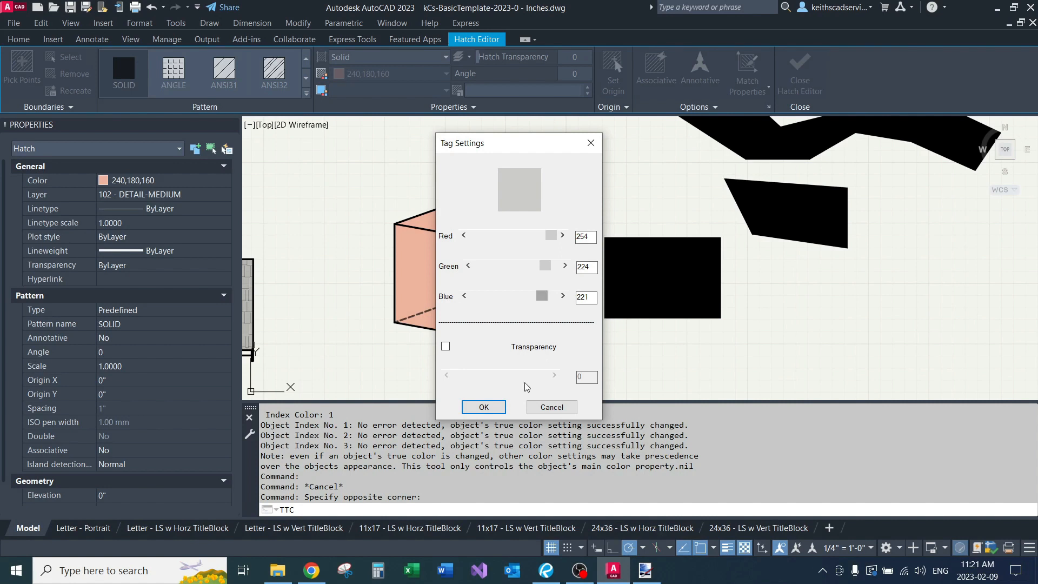
{"action": "left_click", "coordinate": [485, 408]}
{"action": "key", "text": "Escape"}
{"action": "key", "text": "Escape"}
Match the top face hatch to the light right face, and the right face hatch to the front face.
{"action": "mouse_move", "coordinate": [558, 192]}
{"action": "middle_mouse_down"}
{"action": "mouse_move", "coordinate": [561, 213]}
{"action": "mouse_move", "coordinate": [563, 181]}
{"action": "middle_mouse_up"}
{"action": "type", "text": "matchprop"}
{"action": "key", "text": "Return"}
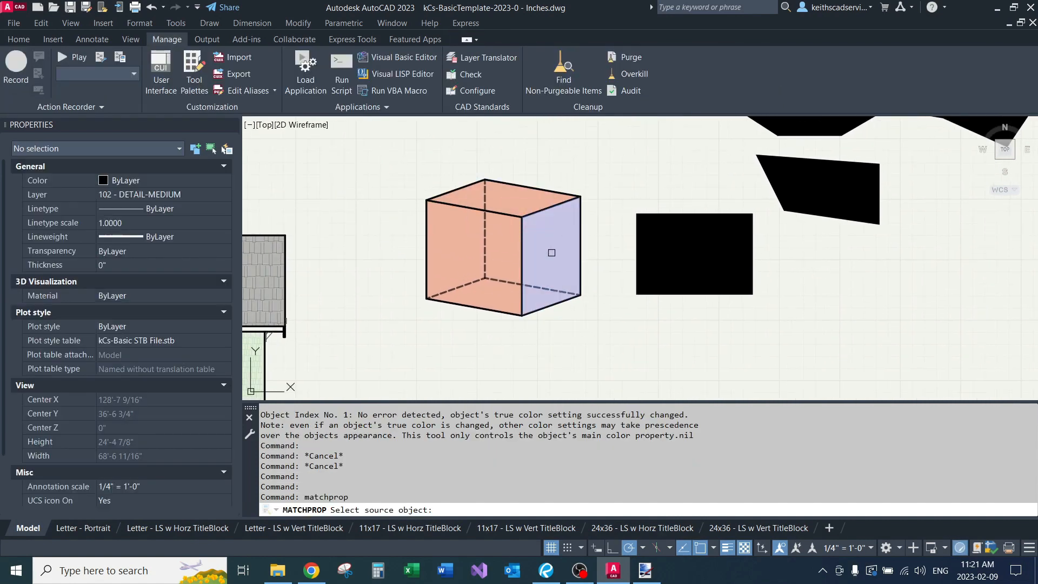
{"action": "left_click", "coordinate": [551, 253]}
{"action": "left_click", "coordinate": [528, 203]}
{"action": "key", "text": "Return"}
{"action": "key", "text": "Return"}
{"action": "left_click", "coordinate": [507, 250]}
{"action": "left_click", "coordinate": [540, 243]}
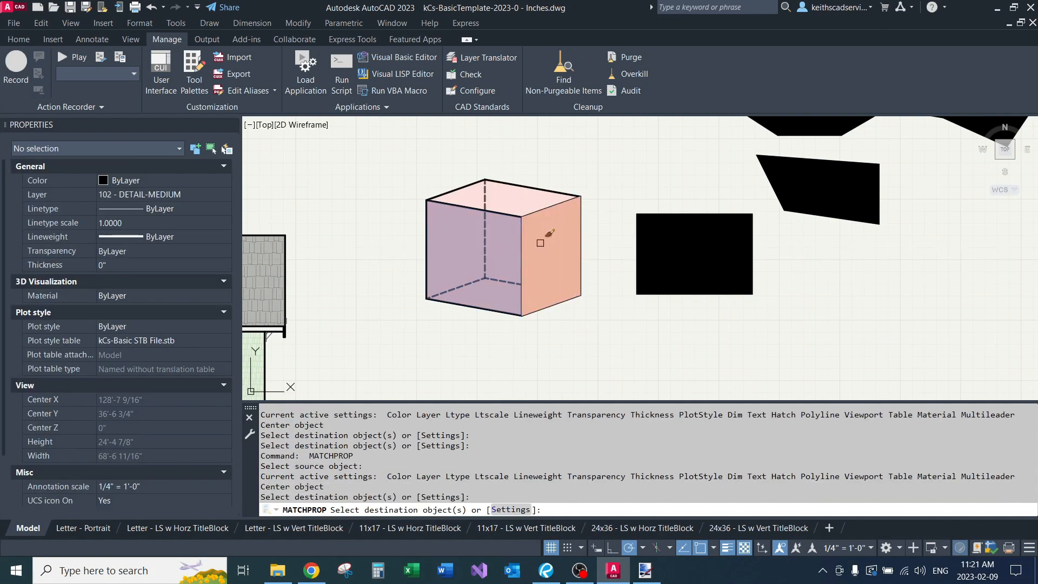
{"action": "key", "text": "Return"}
Recolour the box's front face hatch to red 203, green 157, blue 135 with the TTC command.
{"action": "left_click", "coordinate": [510, 251]}
{"action": "type", "text": "ttc"}
{"action": "key", "text": "Return"}
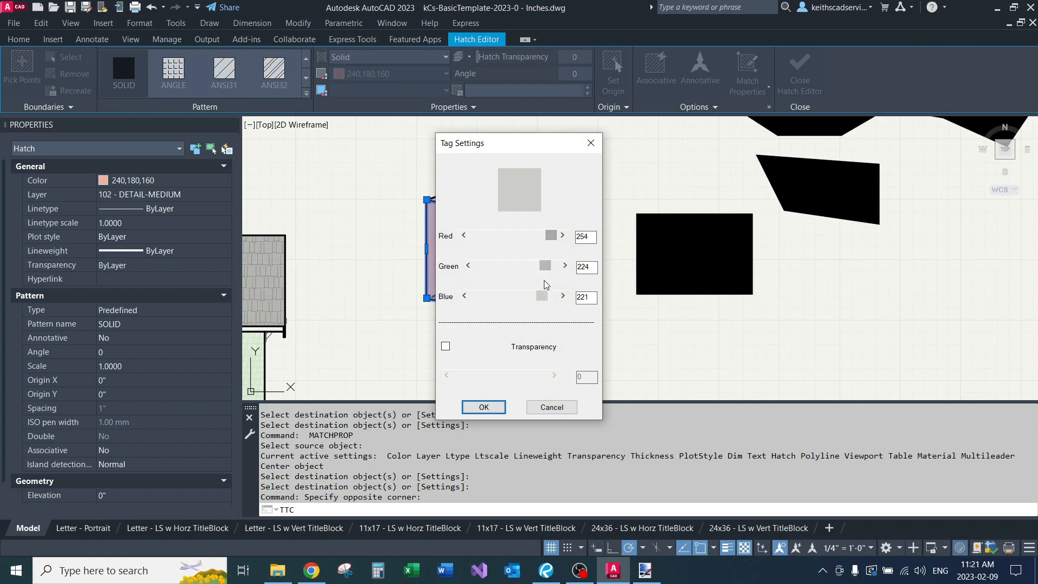
{"action": "left_click_drag", "start_coordinate": [542, 297], "coordinate": [516, 300]}
{"action": "left_click_drag", "start_coordinate": [544, 266], "coordinate": [538, 237]}
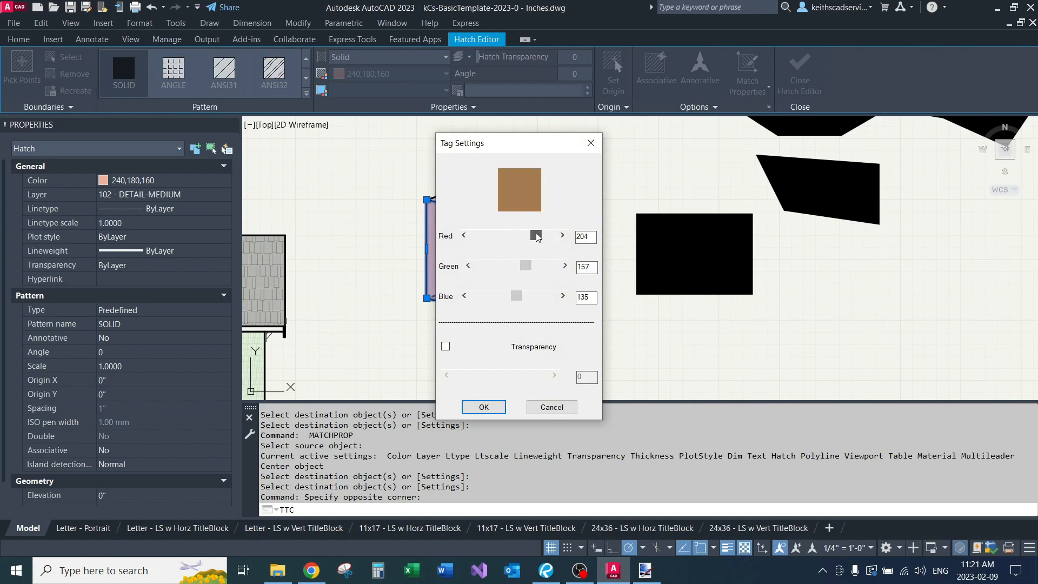
{"action": "left_click", "coordinate": [484, 407]}
{"action": "key", "text": "Escape"}
Copy the whole coloured box with its edges and hatches to a spot directly above the original.
{"action": "mouse_move", "coordinate": [590, 292]}
{"action": "middle_mouse_down"}
{"action": "mouse_move", "coordinate": [577, 332]}
{"action": "mouse_move", "coordinate": [591, 283]}
{"action": "mouse_move", "coordinate": [595, 320]}
{"action": "middle_mouse_up"}
{"action": "left_click", "coordinate": [406, 171]}
{"action": "scroll", "coordinate": [465, 210], "scroll_direction": "down", "scroll_amount": 1}
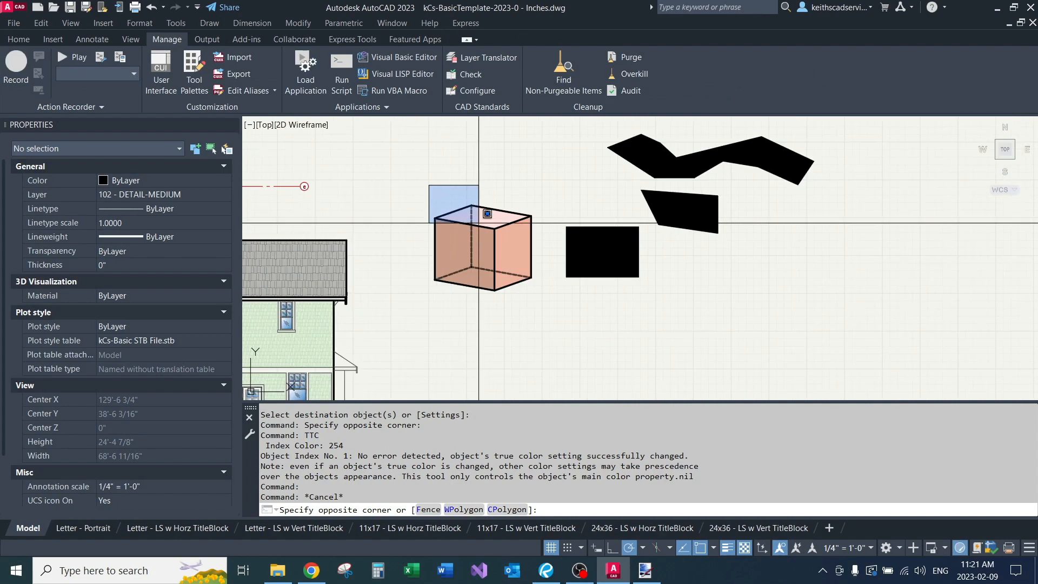
{"action": "left_click", "coordinate": [552, 303]}
{"action": "middle_click_drag", "start_coordinate": [554, 193], "coordinate": [517, 274]}
{"action": "type", "text": "c"}
{"action": "key", "text": "space"}
{"action": "left_click", "coordinate": [514, 274]}
{"action": "left_click", "coordinate": [513, 150]}
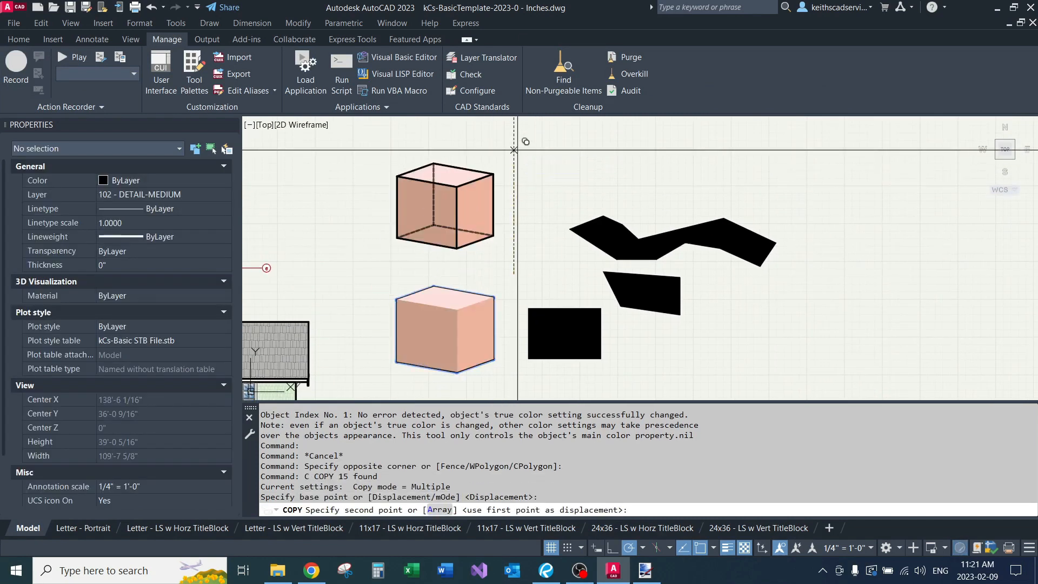
{"action": "key", "text": "Return"}
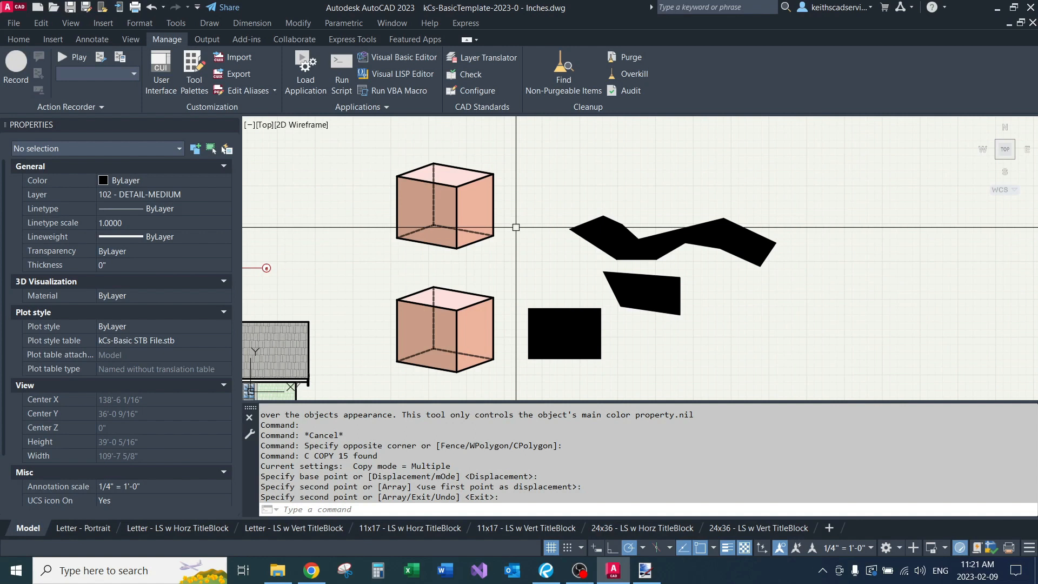
Set the upper box's three face hatches to red 203, green 157, blue 135 with 50 transparency using the TTC command.
{"action": "scroll", "coordinate": [467, 202], "scroll_direction": "up", "scroll_amount": 4}
{"action": "left_click", "coordinate": [480, 204]}
{"action": "left_click", "coordinate": [413, 138]}
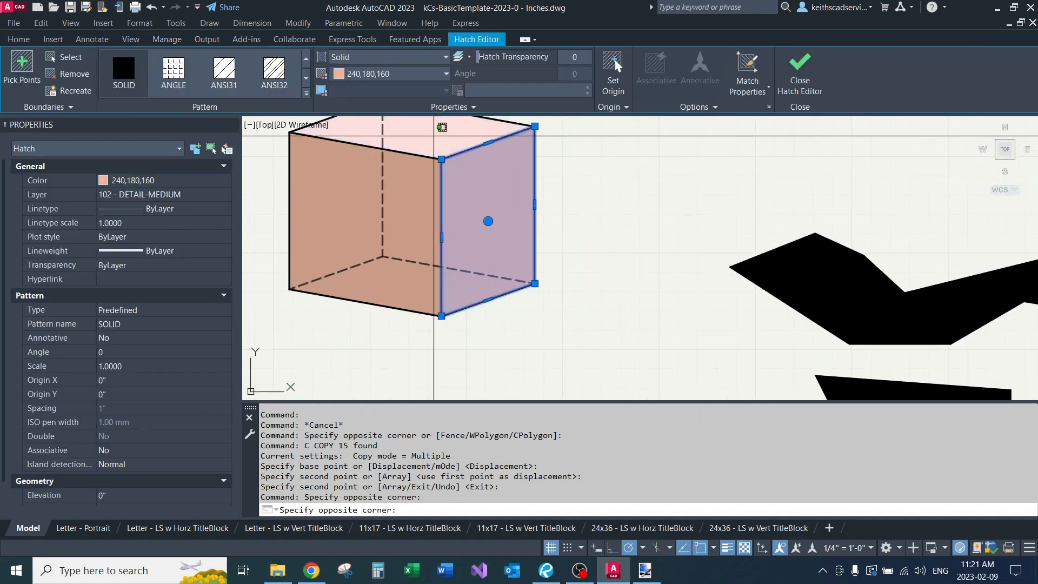
{"action": "left_click", "coordinate": [414, 209]}
{"action": "type", "text": "TTC"}
{"action": "key", "text": "Return"}
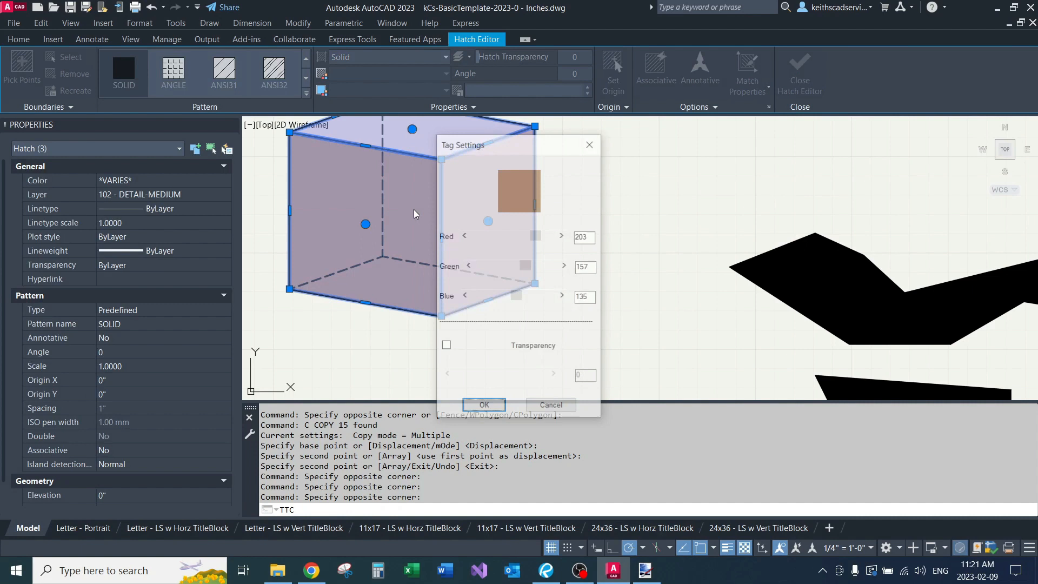
{"action": "left_click", "coordinate": [446, 346]}
{"action": "left_click_drag", "start_coordinate": [461, 377], "coordinate": [502, 376]}
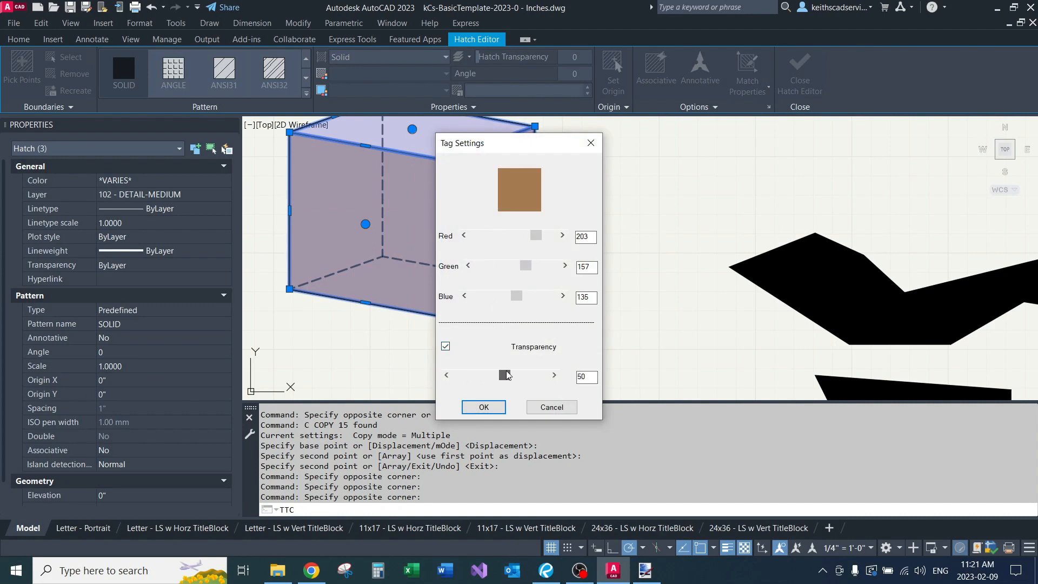
{"action": "left_click", "coordinate": [484, 406]}
{"action": "key", "text": "Escape"}
{"action": "key", "text": "Escape"}
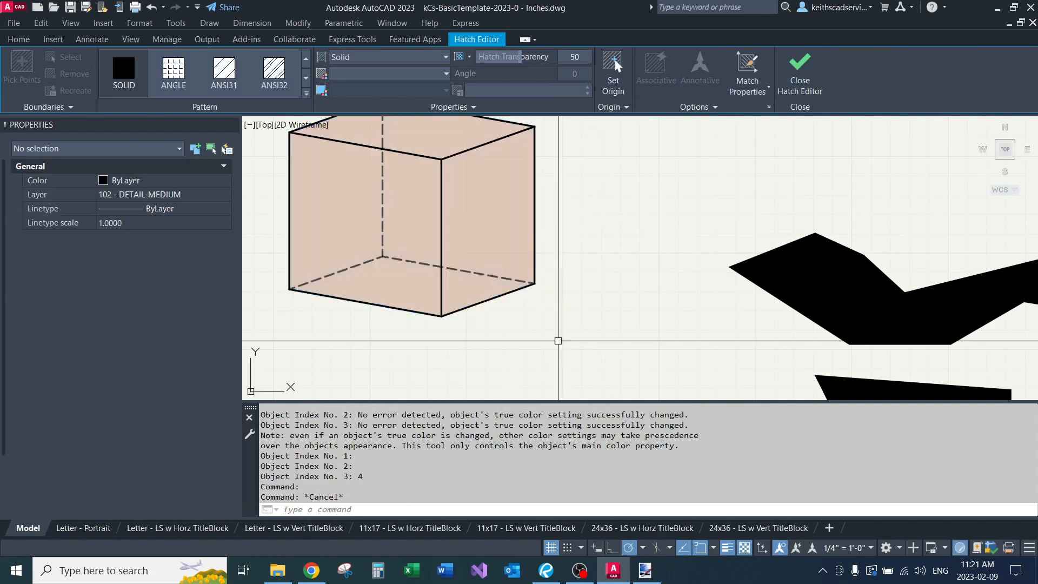
Draw a thin four-sided solid hatch as a ground shadow from the upper box's lower front edge with the HPL command.
{"action": "scroll", "coordinate": [576, 232], "scroll_direction": "down", "scroll_amount": 2}
{"action": "mouse_move", "coordinate": [576, 233]}
{"action": "middle_mouse_down"}
{"action": "mouse_move", "coordinate": [568, 269]}
{"action": "mouse_move", "coordinate": [597, 219]}
{"action": "mouse_move", "coordinate": [591, 250]}
{"action": "middle_mouse_up"}
{"action": "middle_click_drag", "start_coordinate": [586, 287], "coordinate": [670, 209]}
{"action": "middle_click_drag", "start_coordinate": [527, 229], "coordinate": [522, 244]}
{"action": "type", "text": "H"}
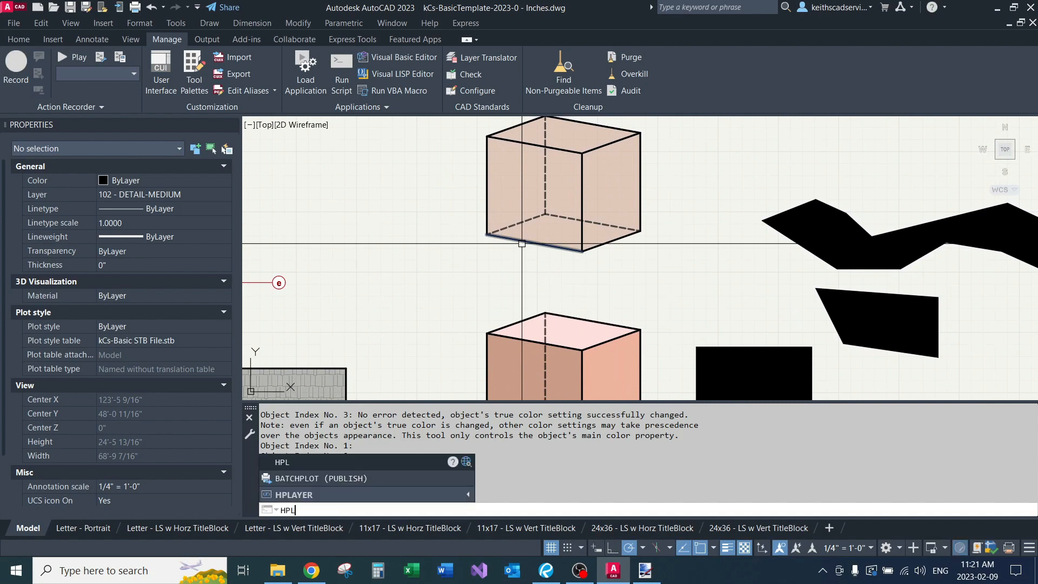
{"action": "type", "text": "PL"}
{"action": "key", "text": "Return"}
{"action": "middle_click_drag", "start_coordinate": [499, 244], "coordinate": [607, 247]}
{"action": "left_click", "coordinate": [595, 238]}
{"action": "left_click", "coordinate": [449, 248]}
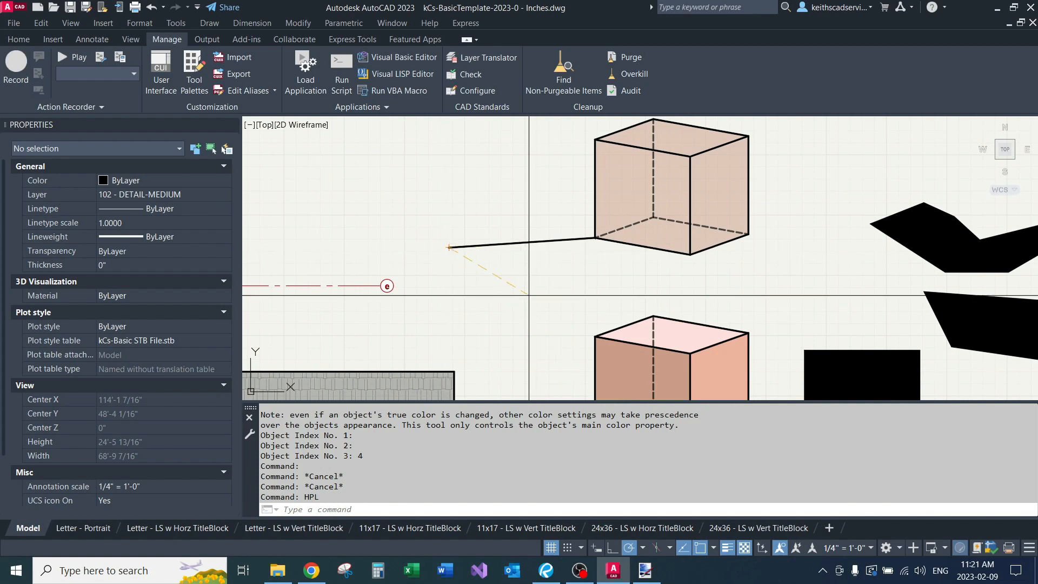
{"action": "left_click", "coordinate": [523, 264]}
{"action": "left_click", "coordinate": [690, 254]}
{"action": "key", "text": "Return"}
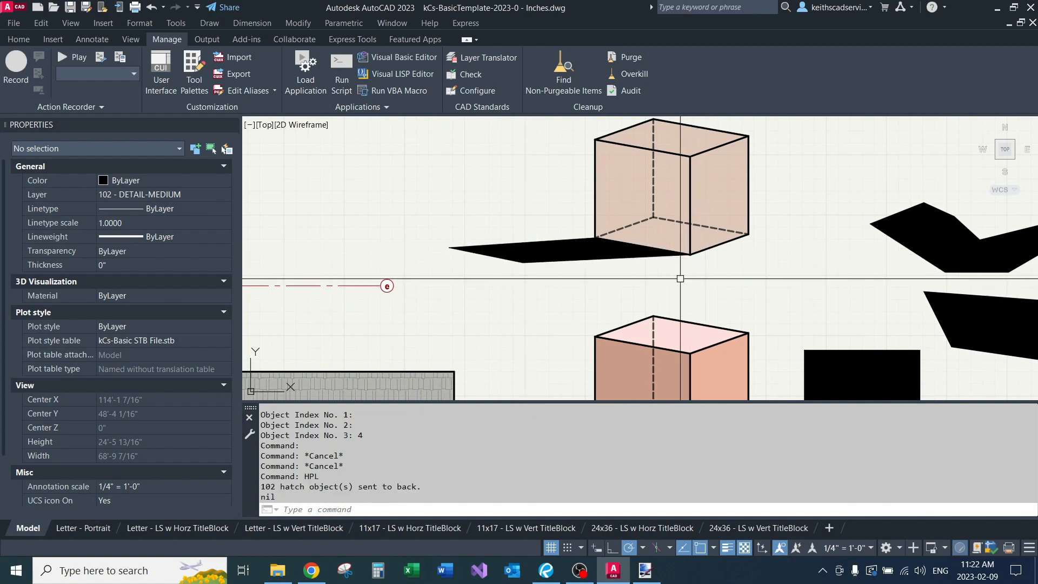
Recolour the shadow hatch to red 0, green 0, blue 0 with 75 transparency using the TTC command.
{"action": "left_click", "coordinate": [573, 252]}
{"action": "type", "text": "TTC"}
{"action": "key", "text": "Return"}
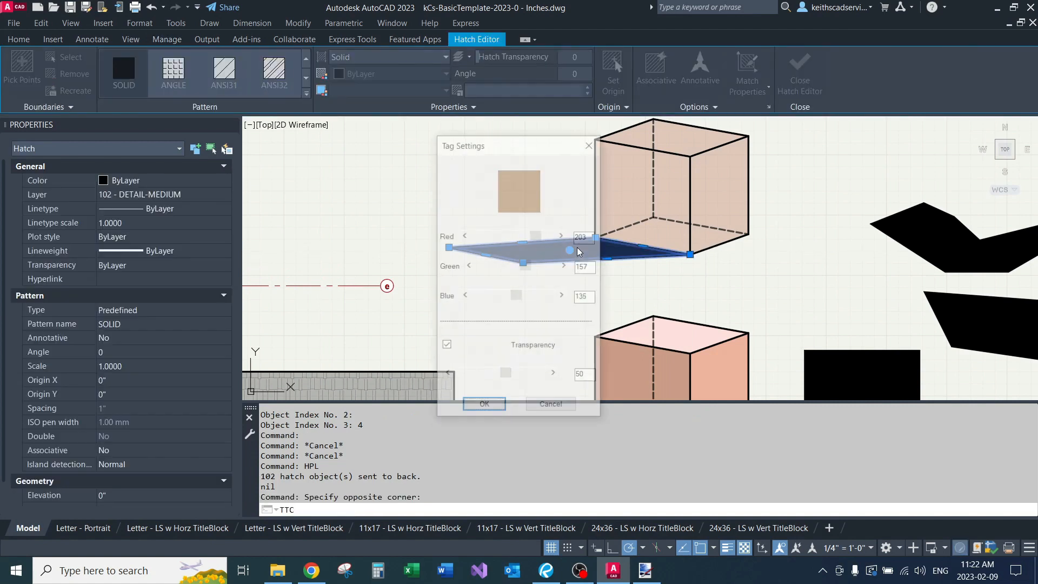
{"action": "left_click_drag", "start_coordinate": [537, 236], "coordinate": [477, 237]}
{"action": "left_click_drag", "start_coordinate": [524, 266], "coordinate": [472, 267]}
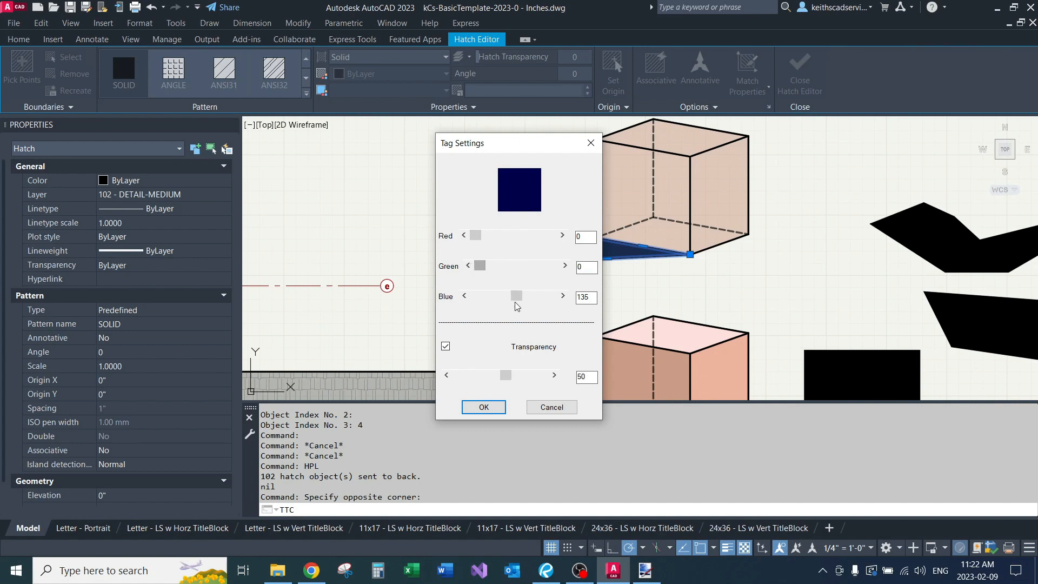
{"action": "left_click_drag", "start_coordinate": [513, 299], "coordinate": [474, 299]}
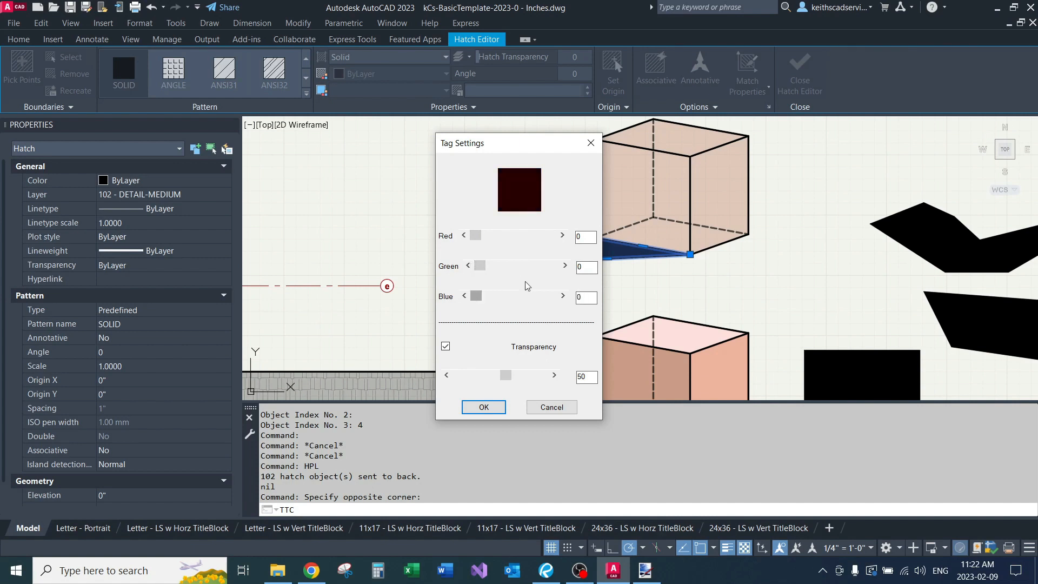
{"action": "left_click_drag", "start_coordinate": [509, 379], "coordinate": [530, 378]}
{"action": "left_click", "coordinate": [484, 407]}
{"action": "key", "text": "Escape"}
{"action": "key", "text": "Escape"}
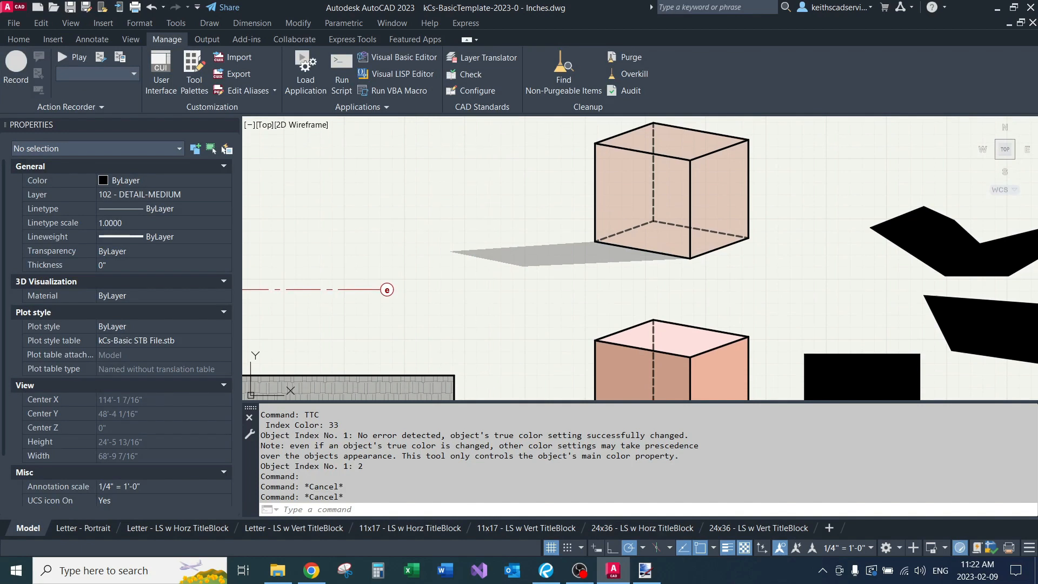
Draw a solid rectangle beside the upper box with the HREC command and match its properties to the box's front face hatch.
{"action": "middle_click_drag", "start_coordinate": [492, 137], "coordinate": [463, 204]}
{"action": "type", "text": "HREC"}
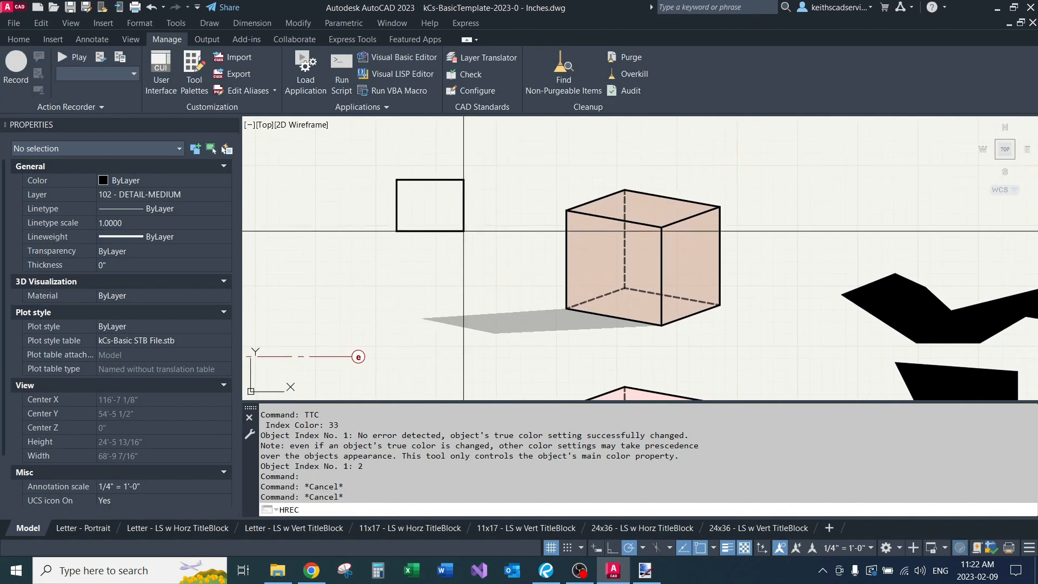
{"action": "key", "text": "Return"}
{"action": "type", "text": "ma"}
{"action": "key", "text": "Return"}
{"action": "left_click", "coordinate": [600, 252]}
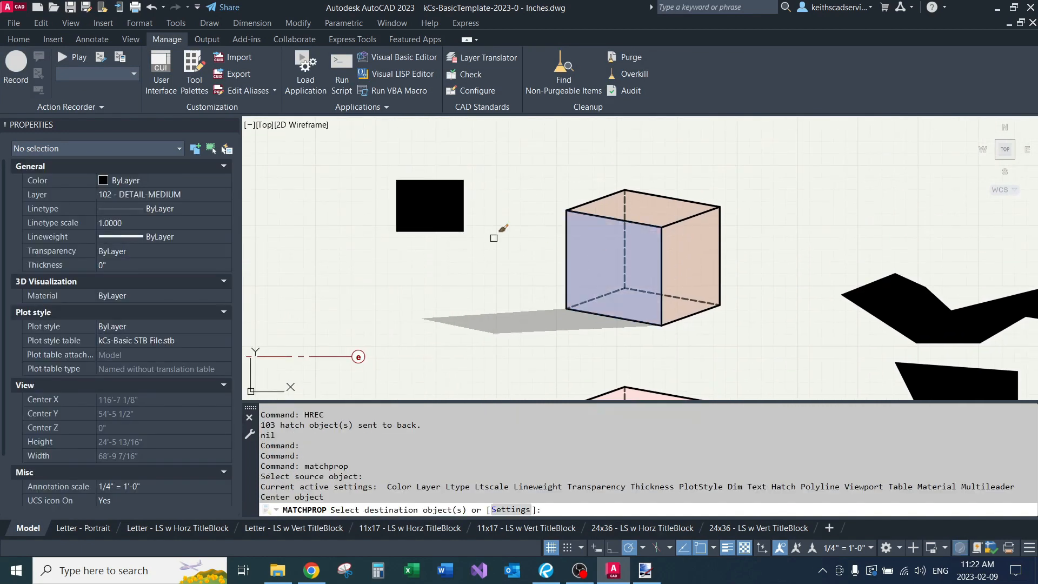
{"action": "left_click", "coordinate": [457, 204]}
{"action": "key", "text": "Return"}
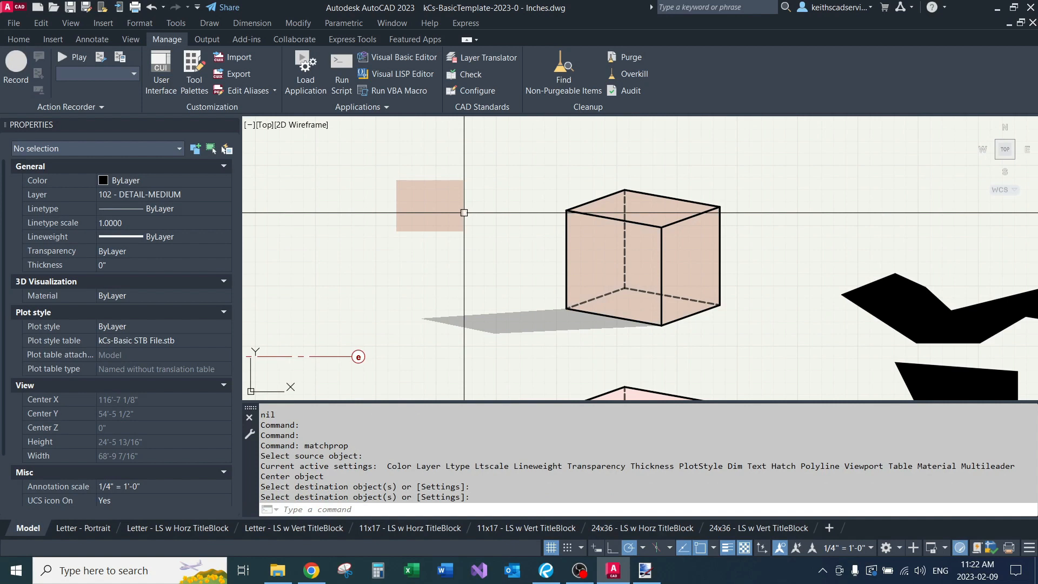
{"action": "left_click", "coordinate": [434, 215]}
{"action": "key", "text": "Escape"}
{"action": "key", "text": "Escape"}
{"action": "mouse_move", "coordinate": [480, 226]}
{"action": "middle_mouse_down"}
{"action": "mouse_move", "coordinate": [483, 180]}
{"action": "mouse_move", "coordinate": [486, 206]}
{"action": "middle_mouse_up"}
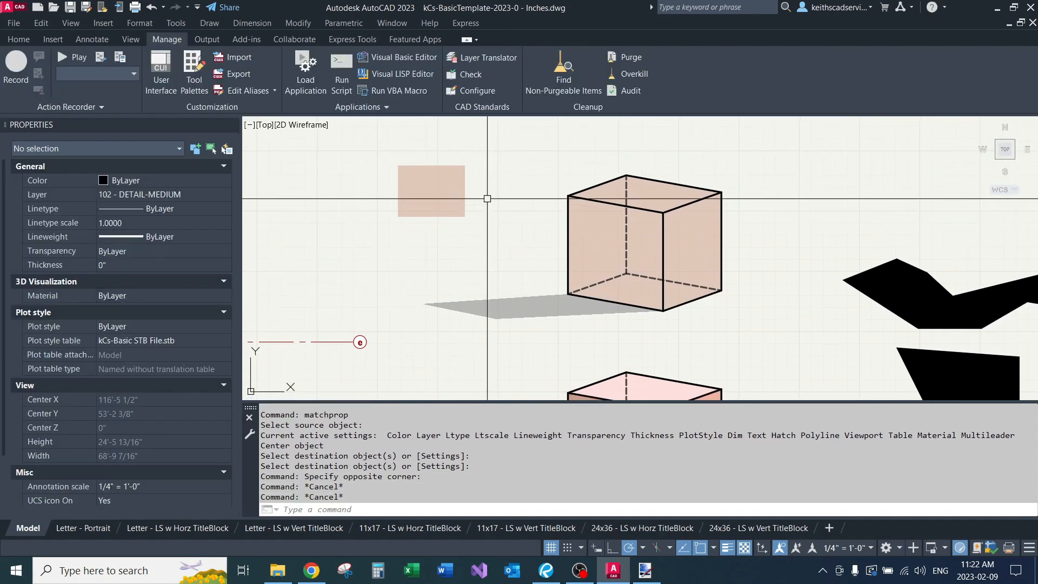
Try matching the shadow hatch to the tan rectangle's properties, and undo the match.
{"action": "key", "text": "Return"}
{"action": "left_click", "coordinate": [452, 190]}
{"action": "left_click", "coordinate": [521, 295]}
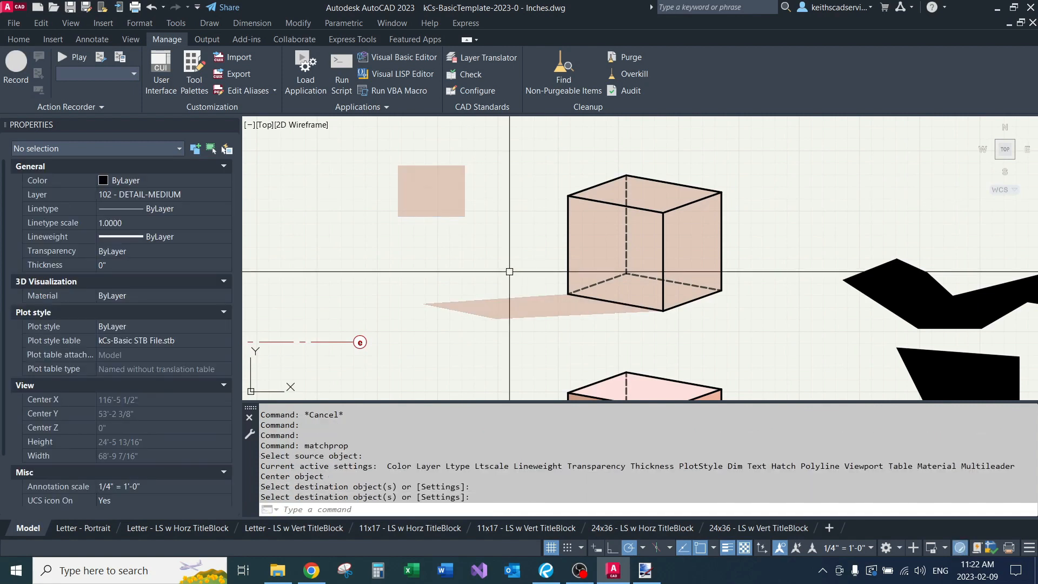
{"action": "key", "text": "ctrl+z"}
Stretch the two outer corners of the shadow hatch down and away from the box to widen and angle the shadow.
{"action": "middle_click_drag", "start_coordinate": [517, 276], "coordinate": [478, 240]}
{"action": "left_click", "coordinate": [473, 280]}
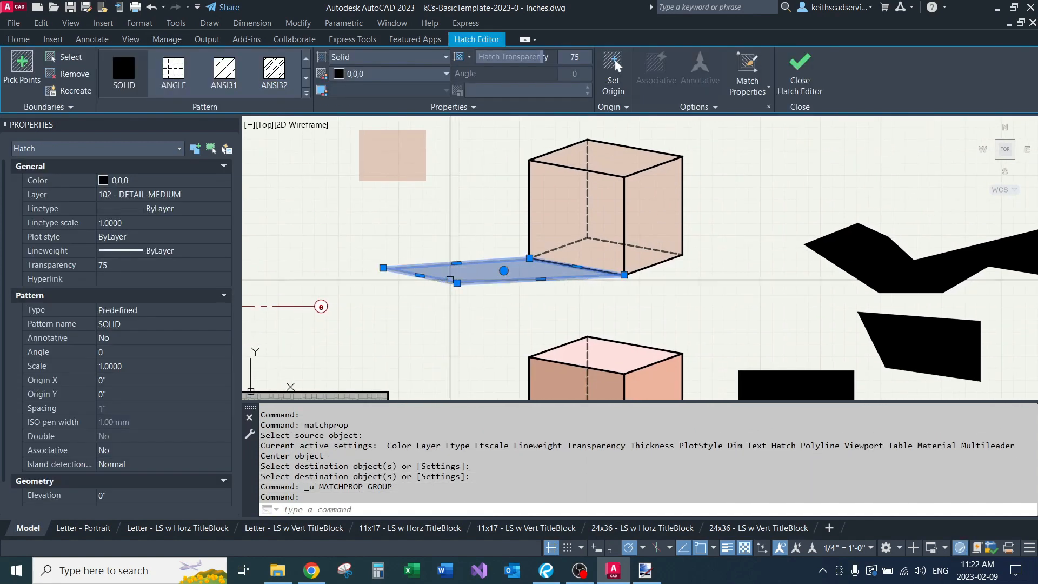
{"action": "left_click", "coordinate": [457, 283]}
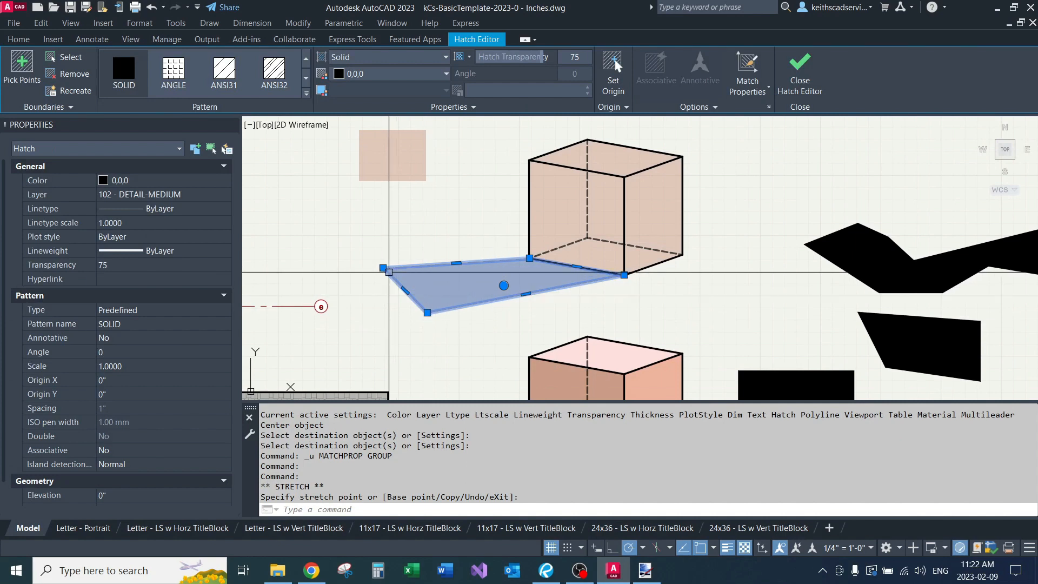
{"action": "left_click", "coordinate": [383, 267]}
{"action": "scroll", "coordinate": [431, 281], "scroll_direction": "up", "scroll_amount": 1}
{"action": "left_click", "coordinate": [430, 291]}
{"action": "key", "text": "Escape"}
{"action": "key", "text": "Escape"}
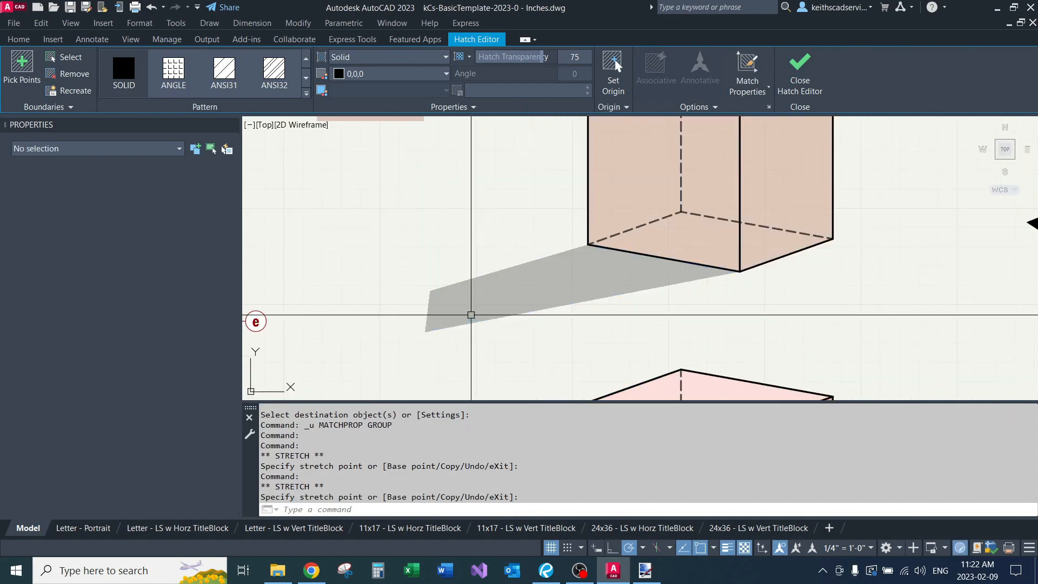
Draw two horizontal red centerlines and one vertical one above the shingled roof elevation with the CLR command.
{"action": "scroll", "coordinate": [467, 321], "scroll_direction": "down", "scroll_amount": 5}
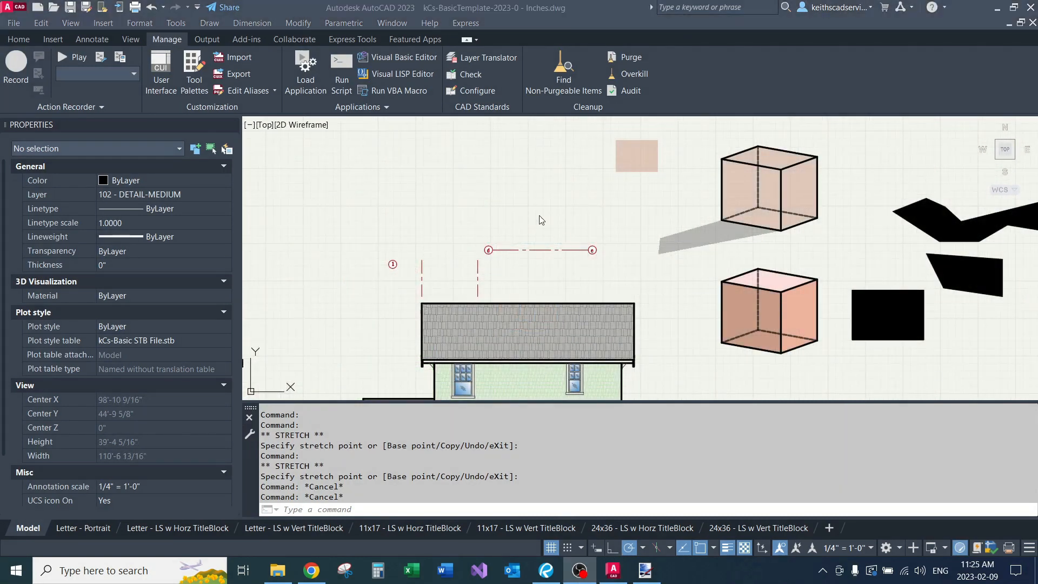
{"action": "left_click", "coordinate": [513, 208]}
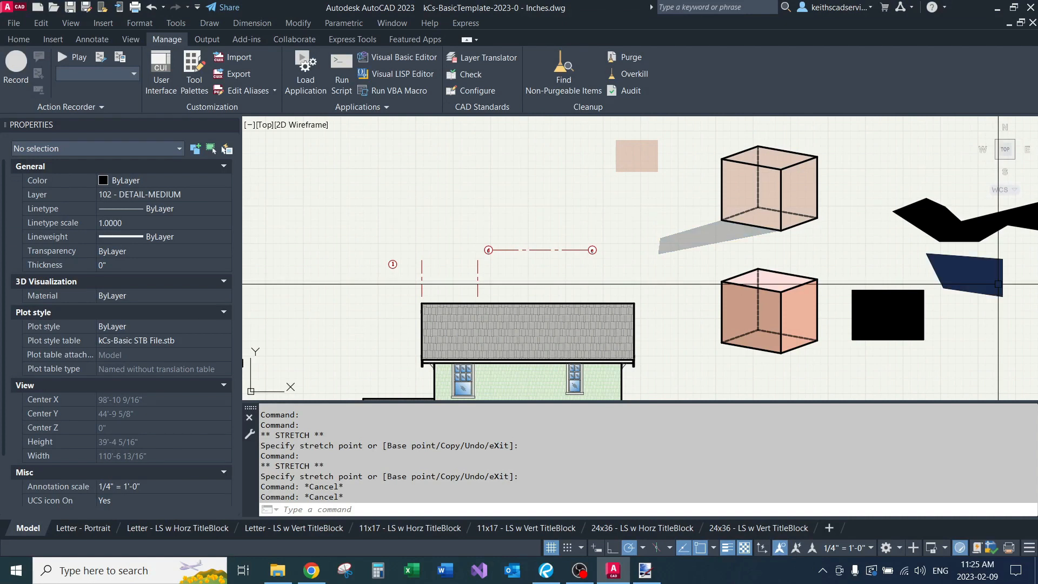
{"action": "middle_click_drag", "start_coordinate": [488, 205], "coordinate": [478, 230]}
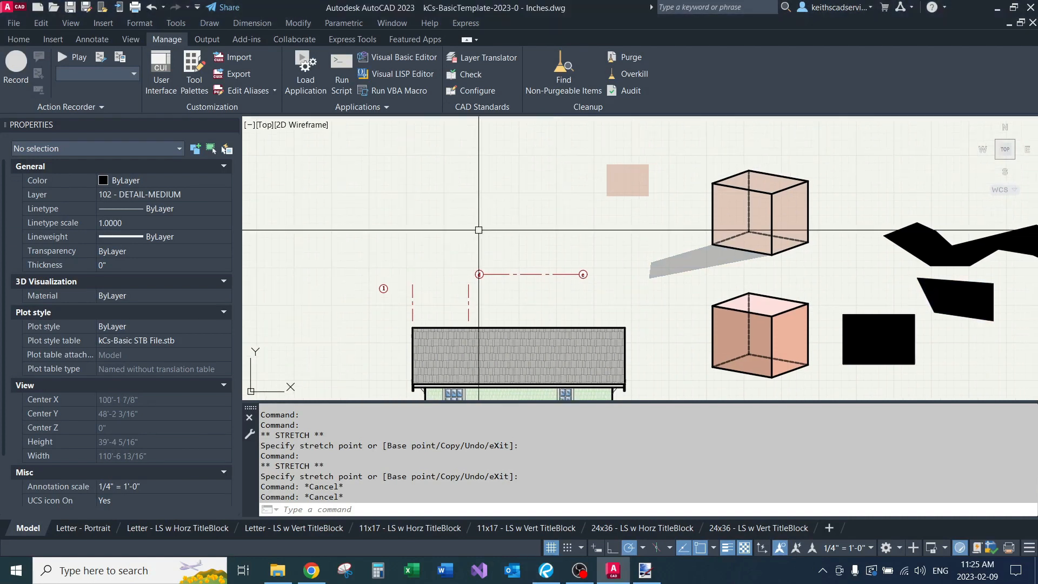
{"action": "type", "text": "CLR"}
{"action": "key", "text": "Return"}
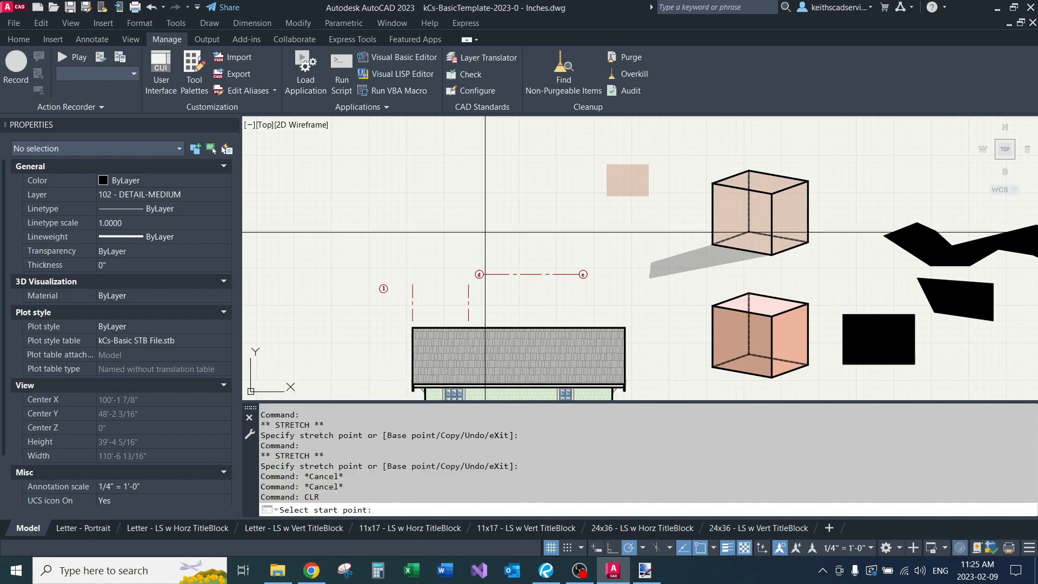
{"action": "left_click", "coordinate": [435, 237]}
{"action": "left_click", "coordinate": [511, 237]}
{"action": "key", "text": "Return"}
{"action": "left_click", "coordinate": [538, 248]}
{"action": "left_click", "coordinate": [538, 185]}
{"action": "key", "text": "Return"}
{"action": "left_click", "coordinate": [492, 197]}
{"action": "left_click", "coordinate": [401, 197]}
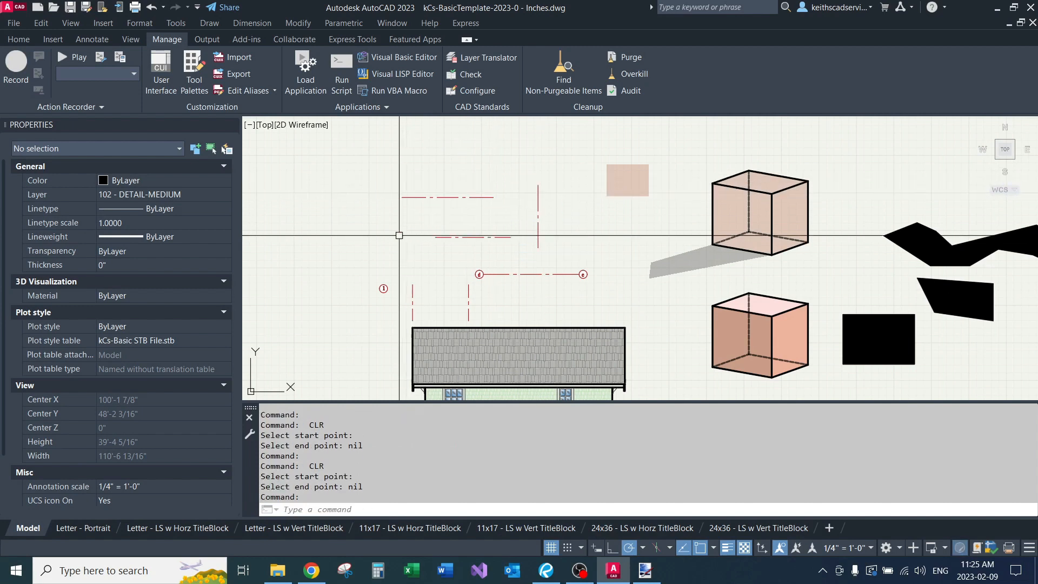
Add a horizontal red centerline and a slightly slanted one crossing it, beside the existing red centerlines.
{"action": "middle_click_drag", "start_coordinate": [328, 218], "coordinate": [385, 218]}
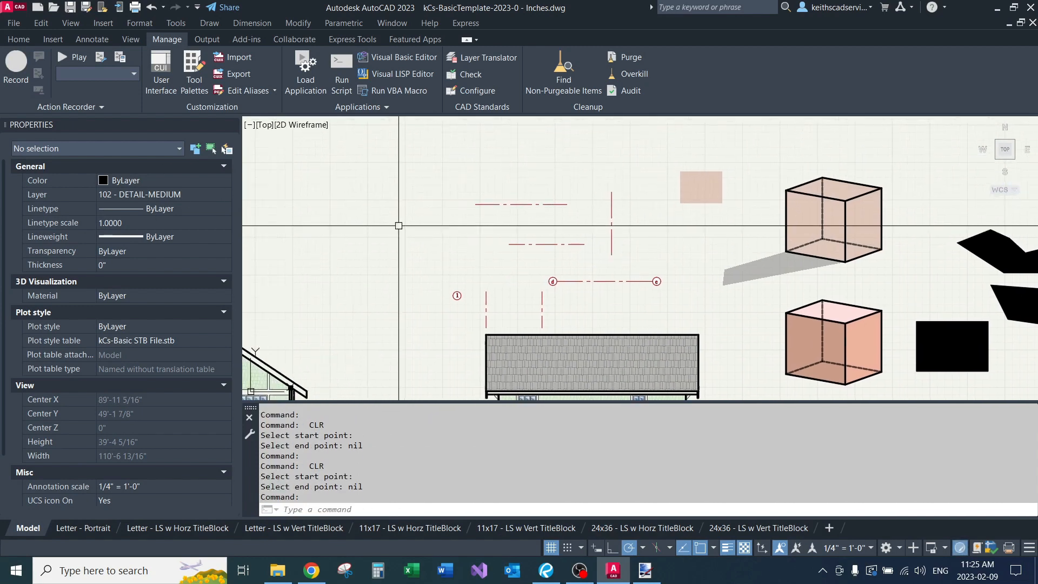
{"action": "scroll", "coordinate": [476, 232], "scroll_direction": "up", "scroll_amount": 2}
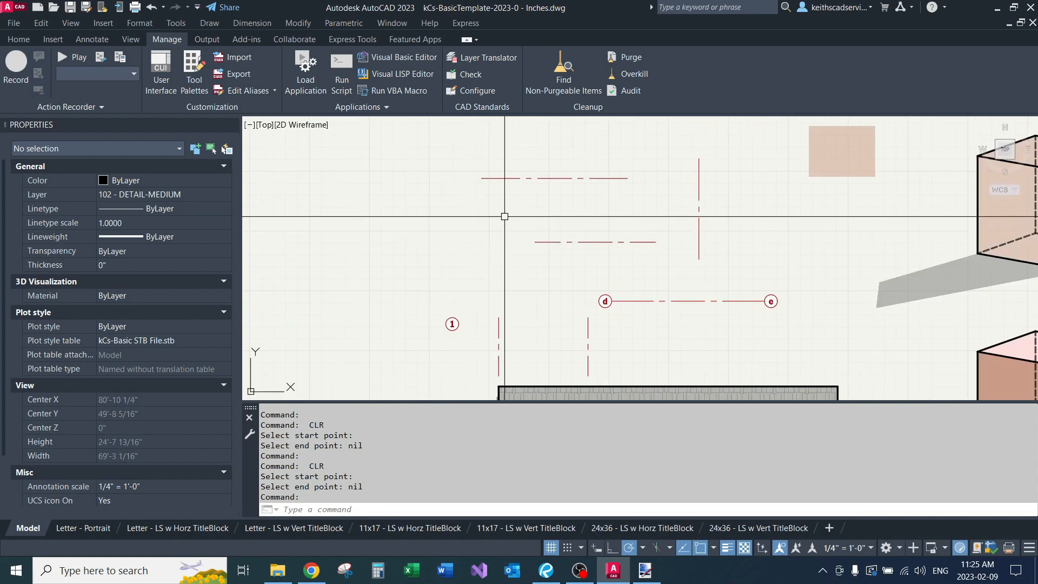
{"action": "key", "text": "Return"}
{"action": "left_click", "coordinate": [506, 216]}
{"action": "left_click", "coordinate": [395, 216]}
{"action": "key", "text": "Return"}
{"action": "left_click", "coordinate": [433, 261]}
{"action": "left_click", "coordinate": [441, 173]}
Draw one horizontal and one slanted blue centerline next to the crossing red centerlines with the CLB command.
{"action": "type", "text": "CLB"}
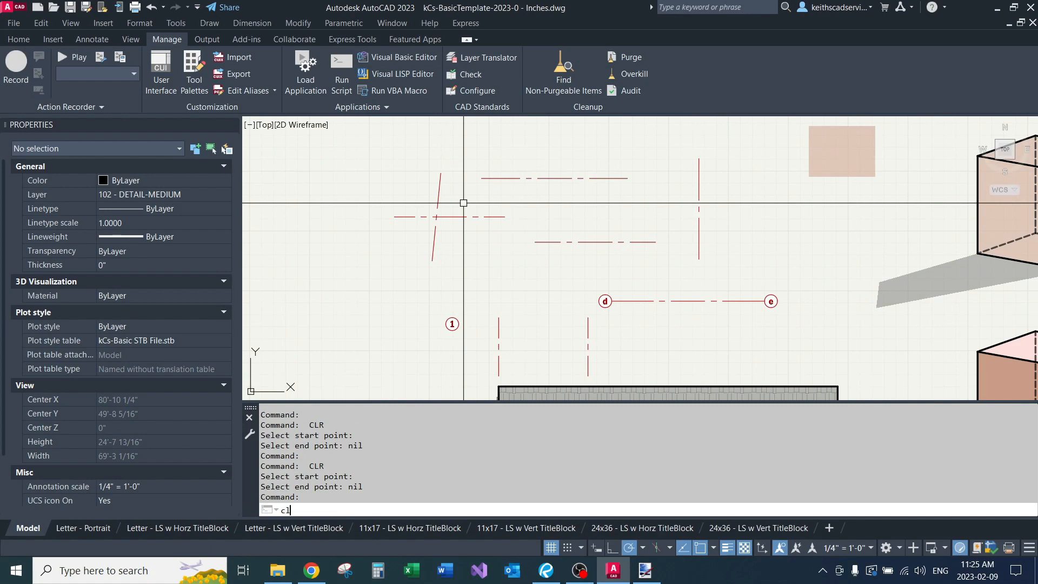
{"action": "key", "text": "Return"}
{"action": "left_click", "coordinate": [327, 238]}
{"action": "left_click", "coordinate": [483, 238]}
{"action": "key", "text": "Return"}
{"action": "left_click", "coordinate": [479, 225]}
{"action": "left_click", "coordinate": [453, 290]}
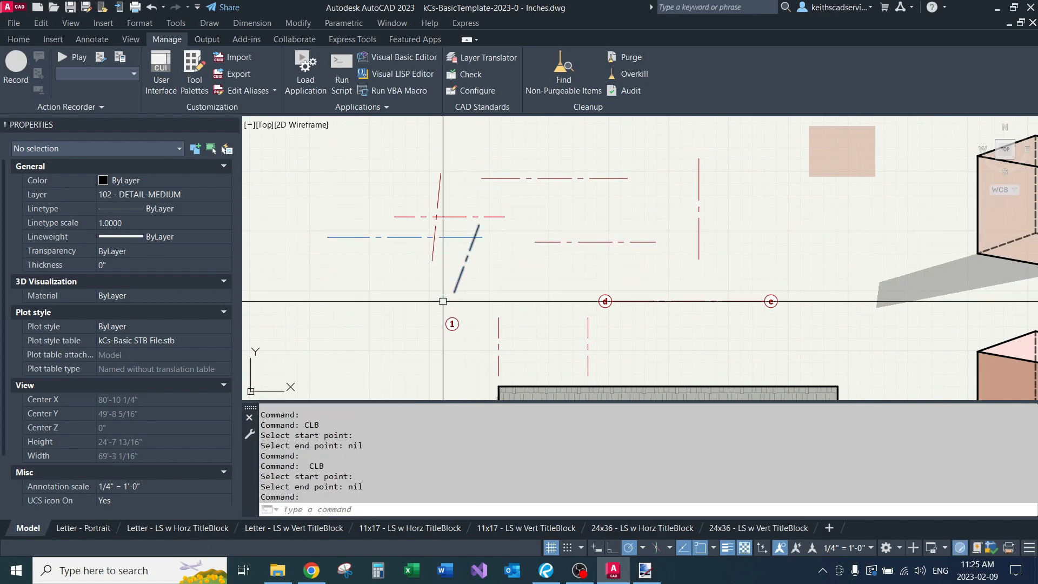
Draw two crossing diagonal reference lines beside the blue centerlines with the RL command.
{"action": "middle_click_drag", "start_coordinate": [412, 301], "coordinate": [503, 257]}
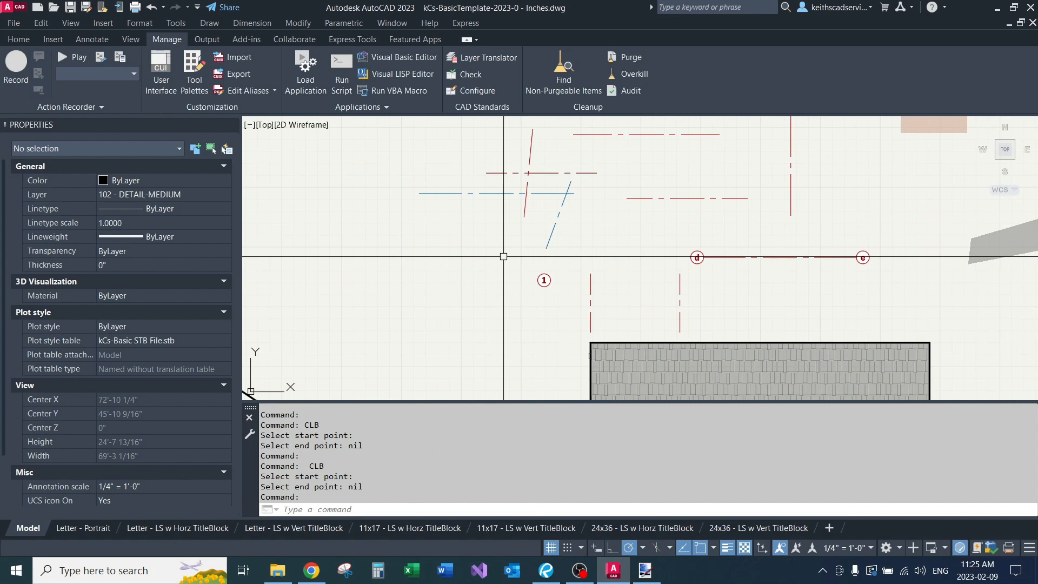
{"action": "type", "text": "RL"}
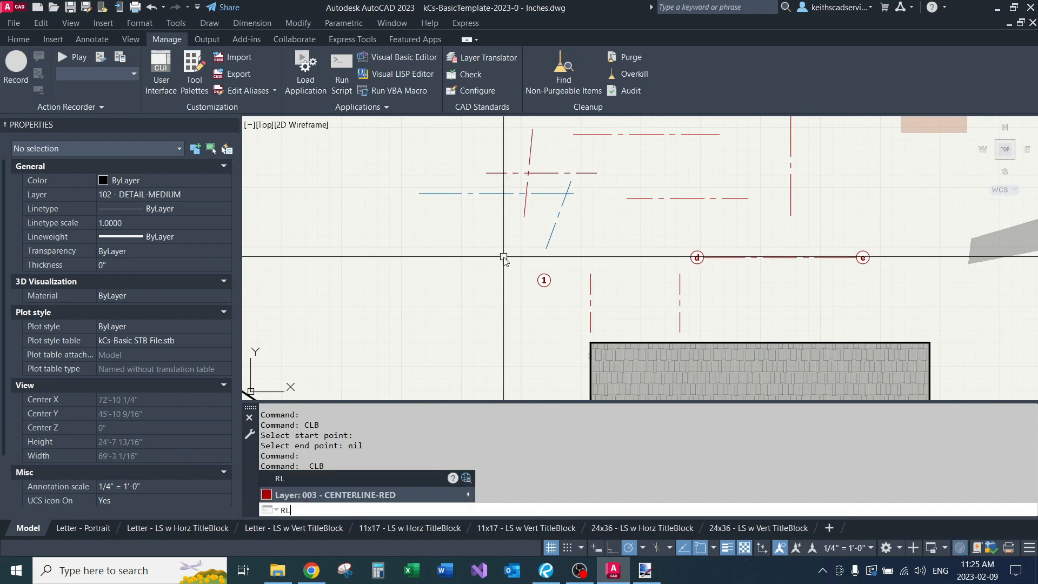
{"action": "key", "text": "Return"}
{"action": "left_click", "coordinate": [375, 331]}
{"action": "left_click", "coordinate": [448, 243]}
{"action": "key", "text": "Return"}
{"action": "left_click", "coordinate": [479, 330]}
{"action": "left_click", "coordinate": [326, 177]}
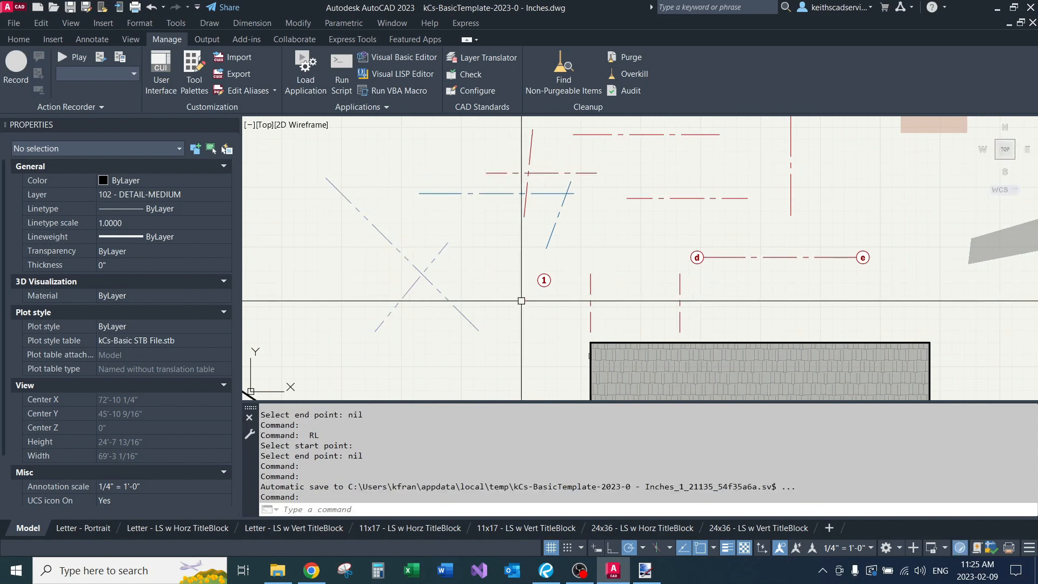
Make 001 - TEXT the current layer with the KCS-QUICKLAYERS command.
{"action": "scroll", "coordinate": [465, 220], "scroll_direction": "down", "scroll_amount": 2}
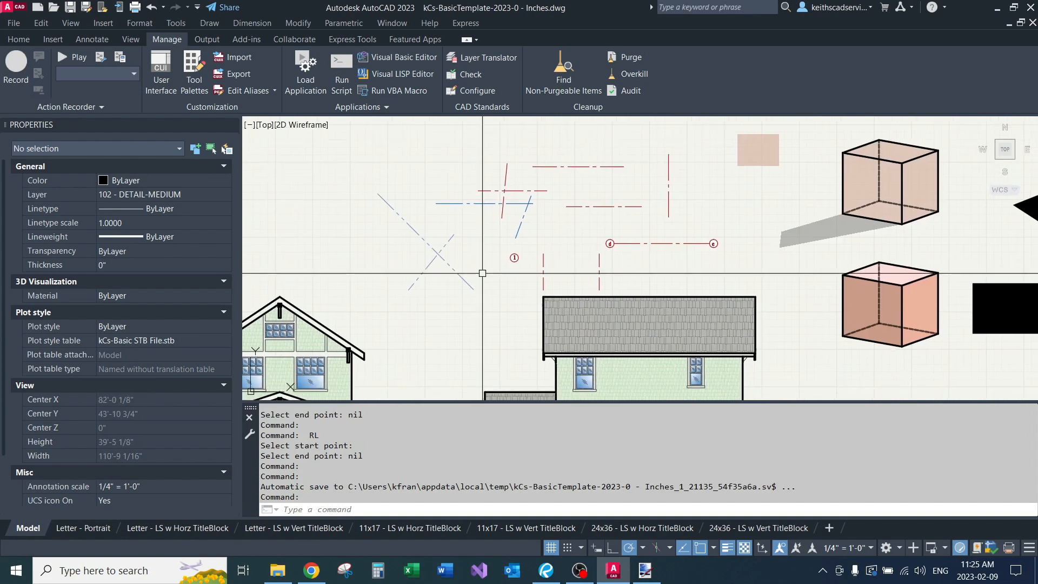
{"action": "mouse_move", "coordinate": [480, 315]}
{"action": "middle_mouse_down"}
{"action": "mouse_move", "coordinate": [550, 317]}
{"action": "mouse_move", "coordinate": [547, 309]}
{"action": "middle_mouse_up"}
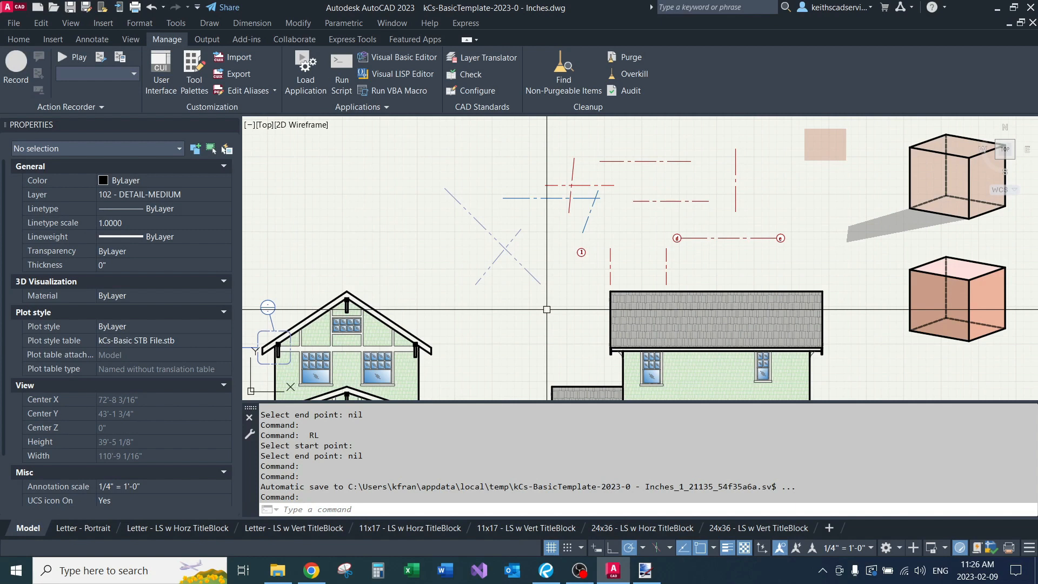
{"action": "type", "text": "KCS-QUICKLAYERS"}
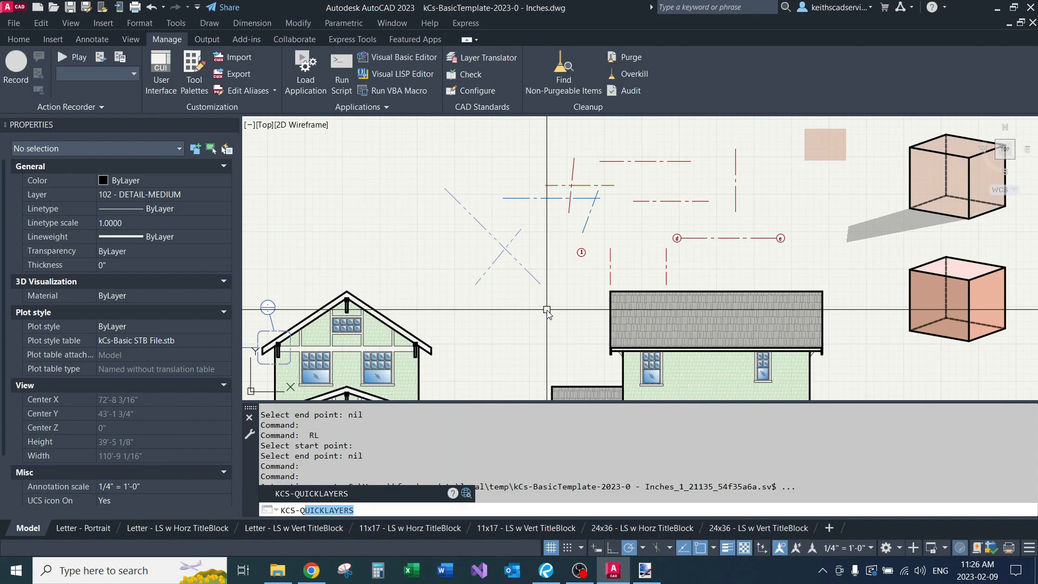
{"action": "key", "text": "Return"}
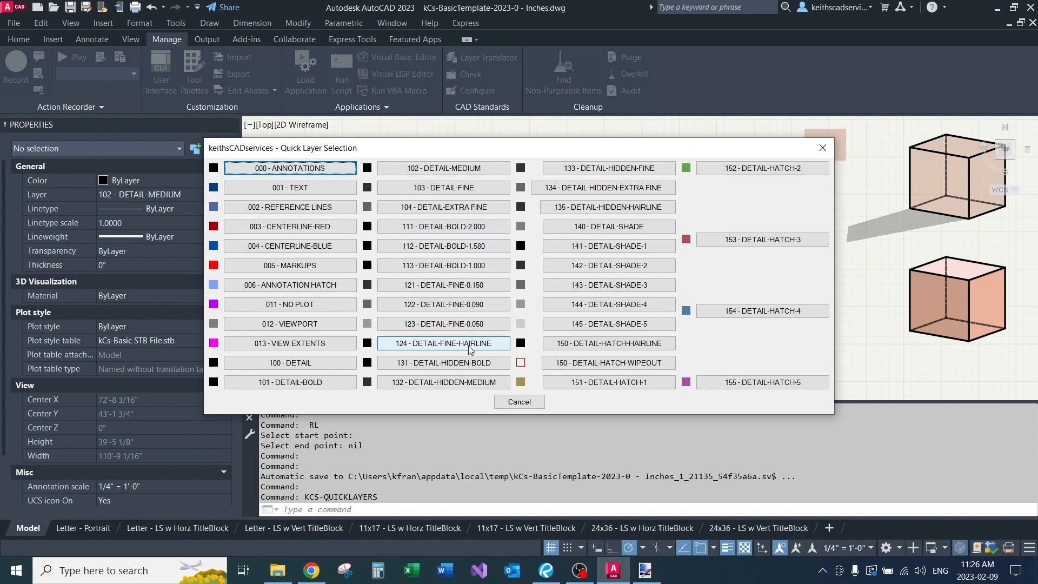
{"action": "left_click", "coordinate": [311, 188]}
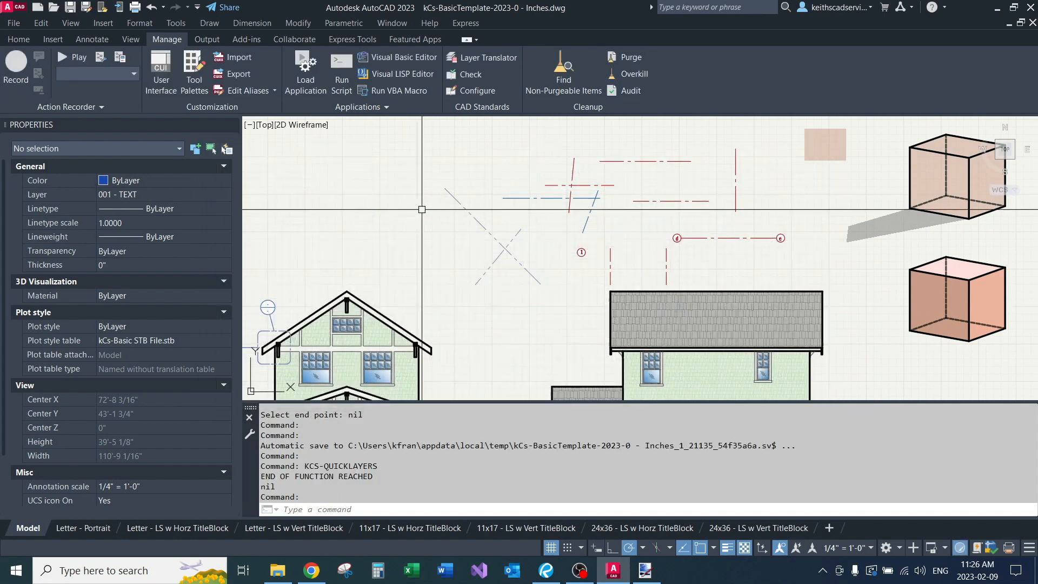
Make 153 - DETAIL-HATCH-3 the current layer through the quick layer selection, and dismiss the selection dialog after reopening it.
{"action": "key", "text": "Return"}
{"action": "left_click", "coordinate": [730, 241]}
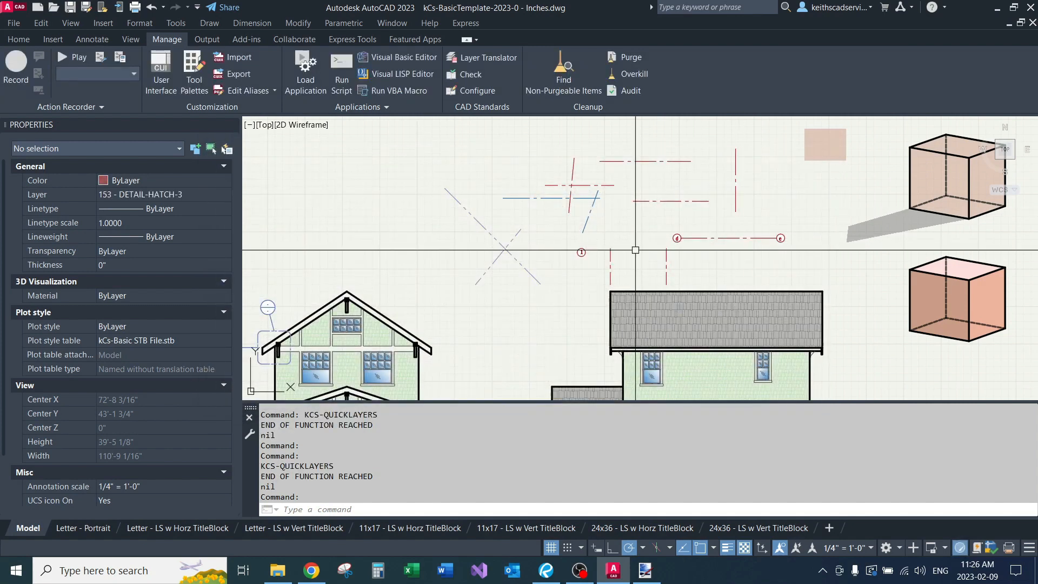
{"action": "key", "text": "Return"}
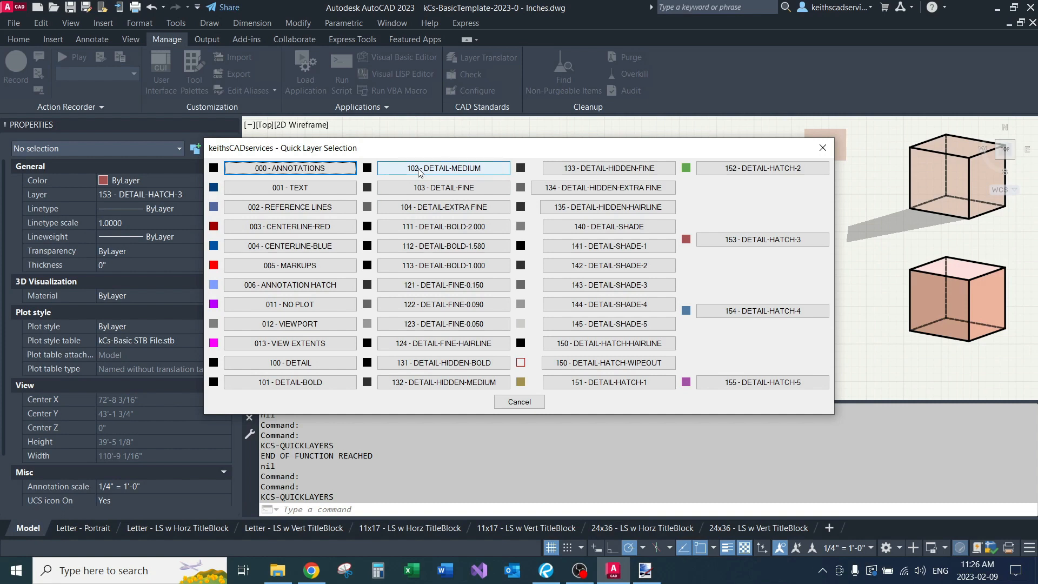
{"action": "left_click", "coordinate": [822, 148]}
Examine the full list of layers and their properties in the Layer Properties Manager.
{"action": "type", "text": "layer"}
{"action": "key", "text": "Return"}
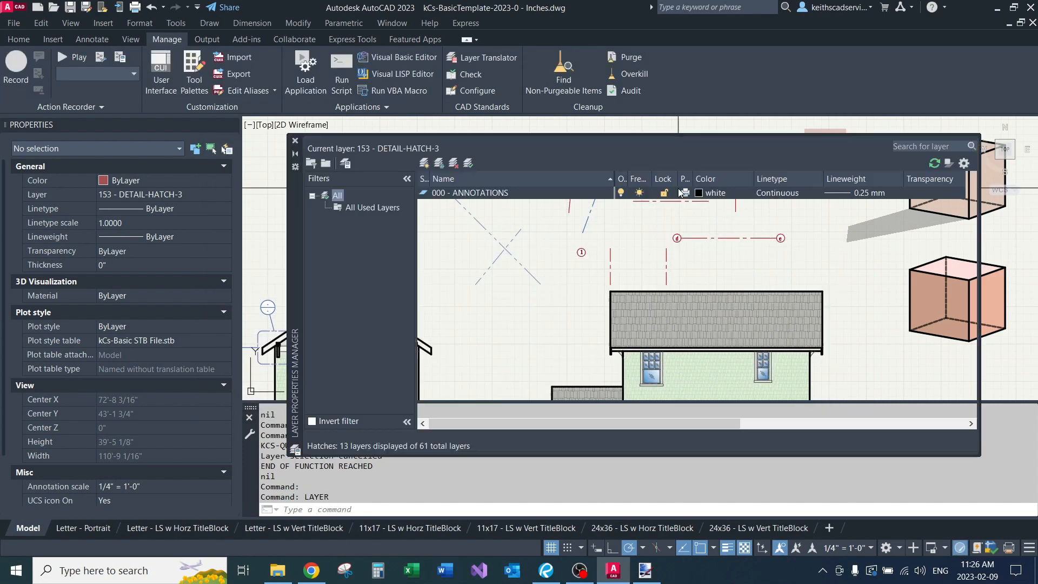
{"action": "scroll", "coordinate": [761, 270], "scroll_direction": "down", "scroll_amount": 10}
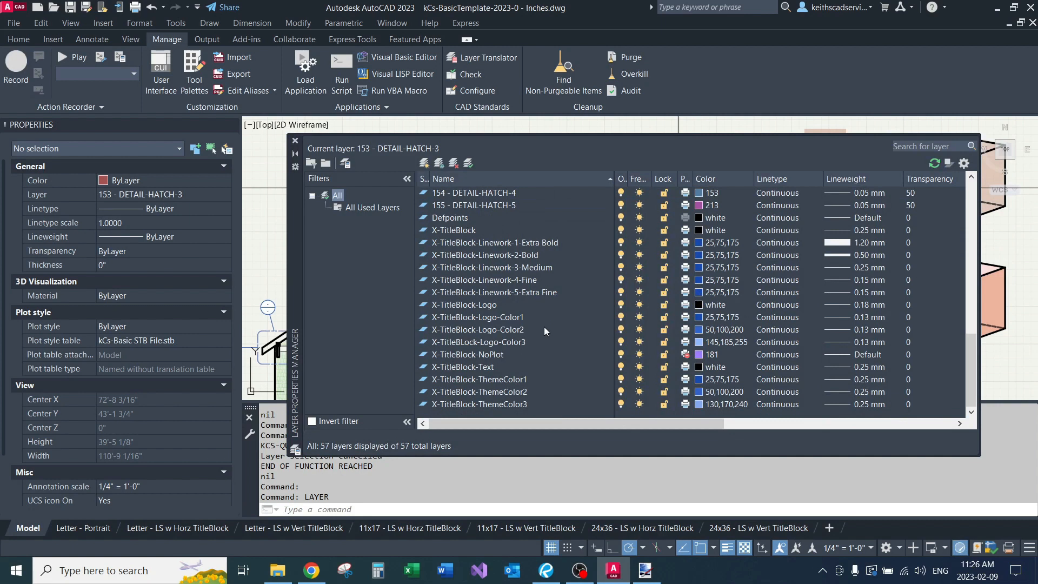
{"action": "scroll", "coordinate": [490, 264], "scroll_direction": "up", "scroll_amount": 1}
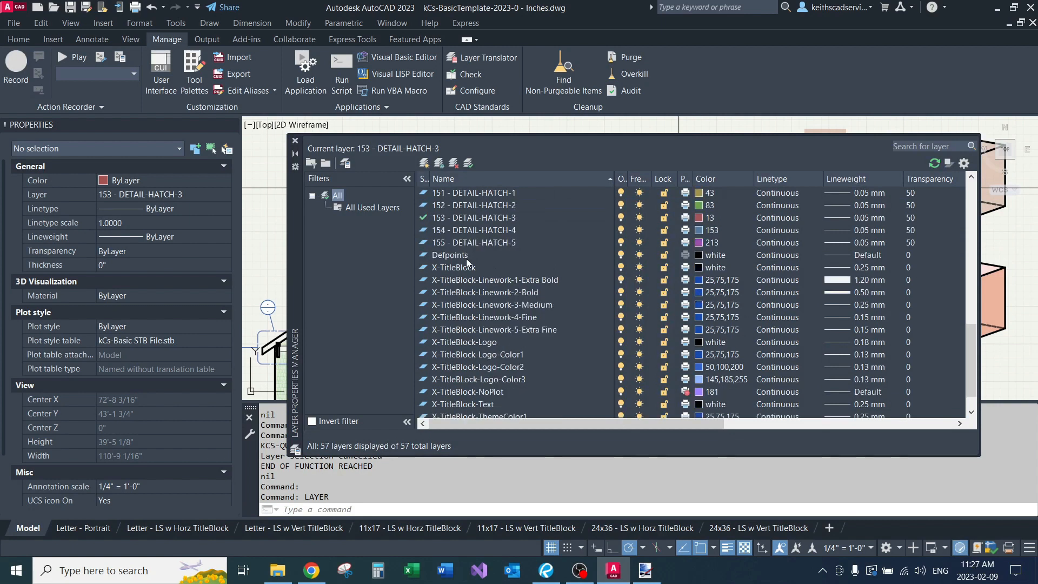
{"action": "scroll", "coordinate": [468, 264], "scroll_direction": "up", "scroll_amount": 10}
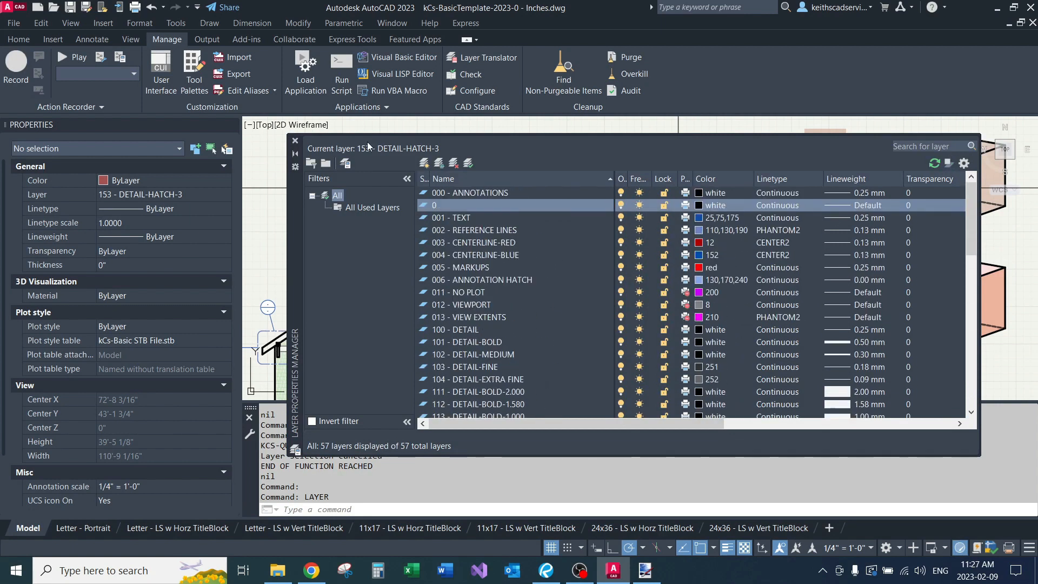
{"action": "left_click", "coordinate": [285, 141]}
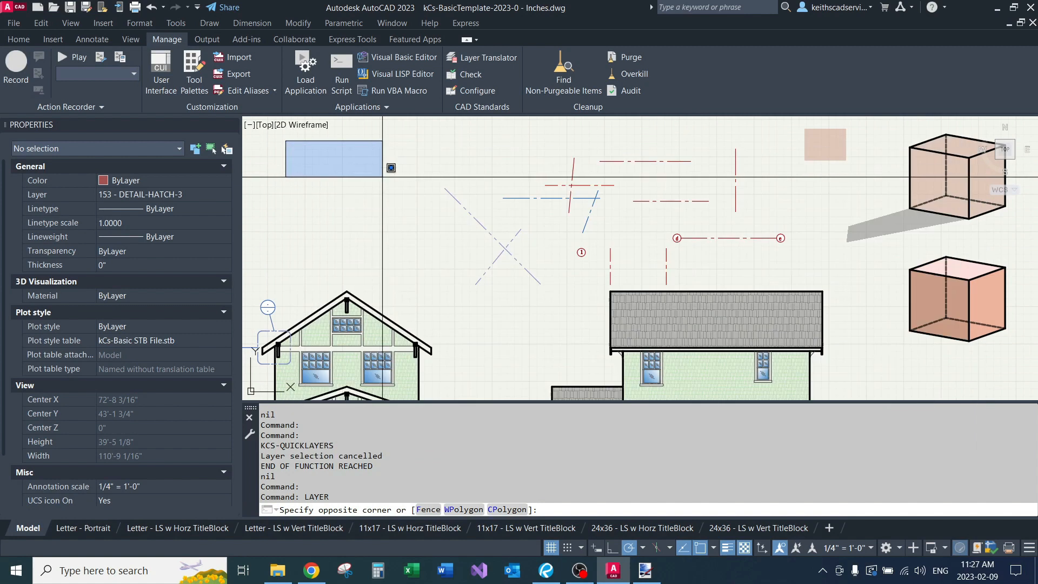
{"action": "key", "text": "Escape"}
{"action": "key", "text": "Escape"}
Make 102 - DETAIL-MEDIUM the current layer with the KCS-QUICKLAYERS command.
{"action": "type", "text": "KCS-"}
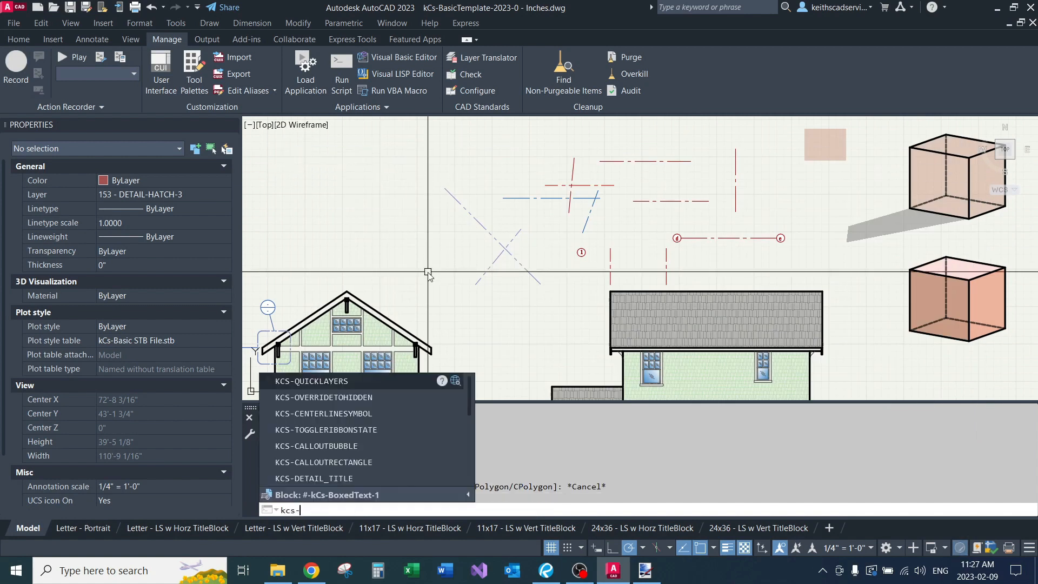
{"action": "key", "text": "Return"}
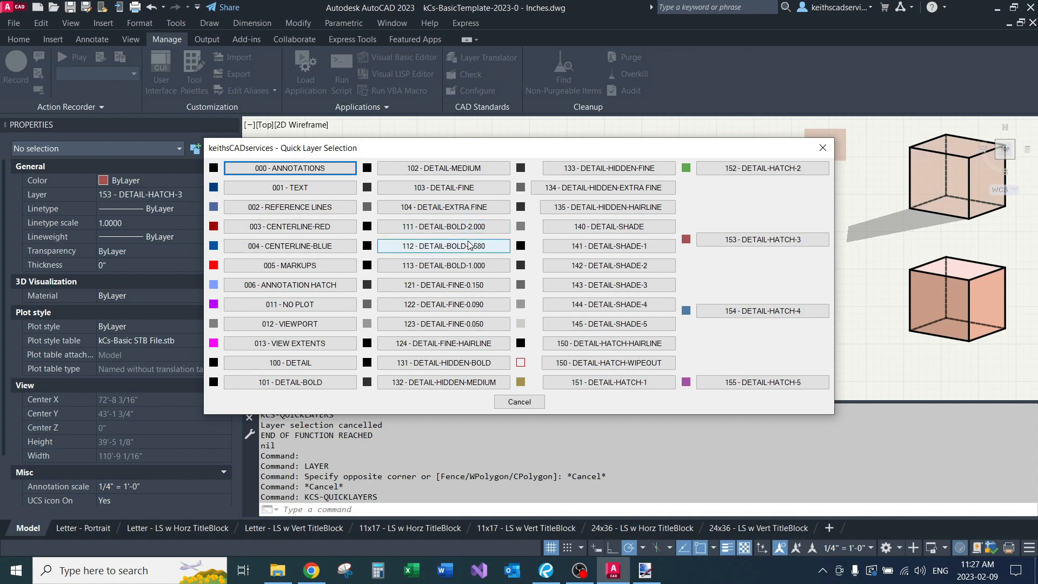
{"action": "left_click", "coordinate": [460, 169]}
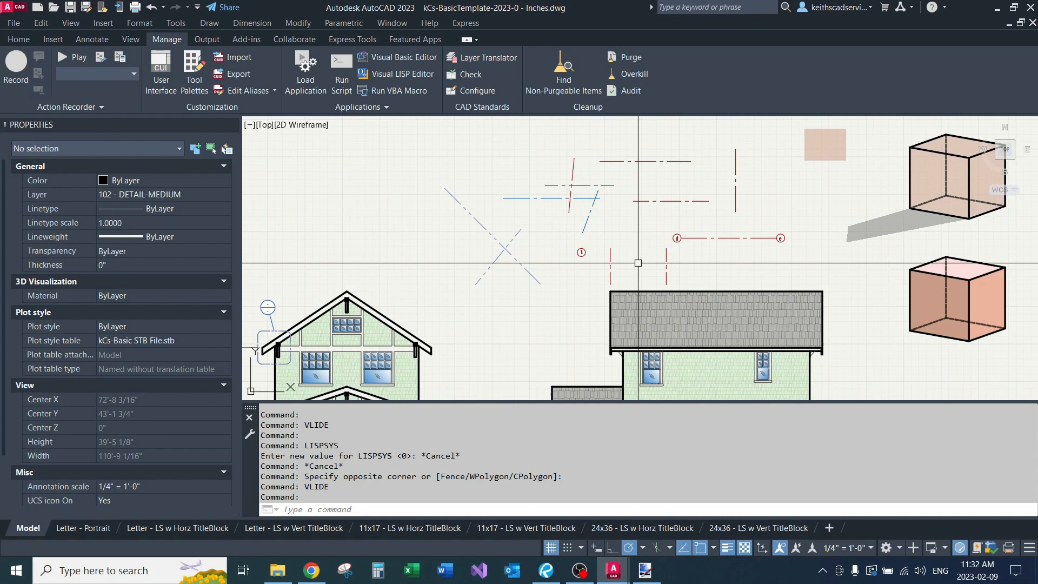
{"action": "middle_click_drag", "start_coordinate": [636, 261], "coordinate": [538, 247]}
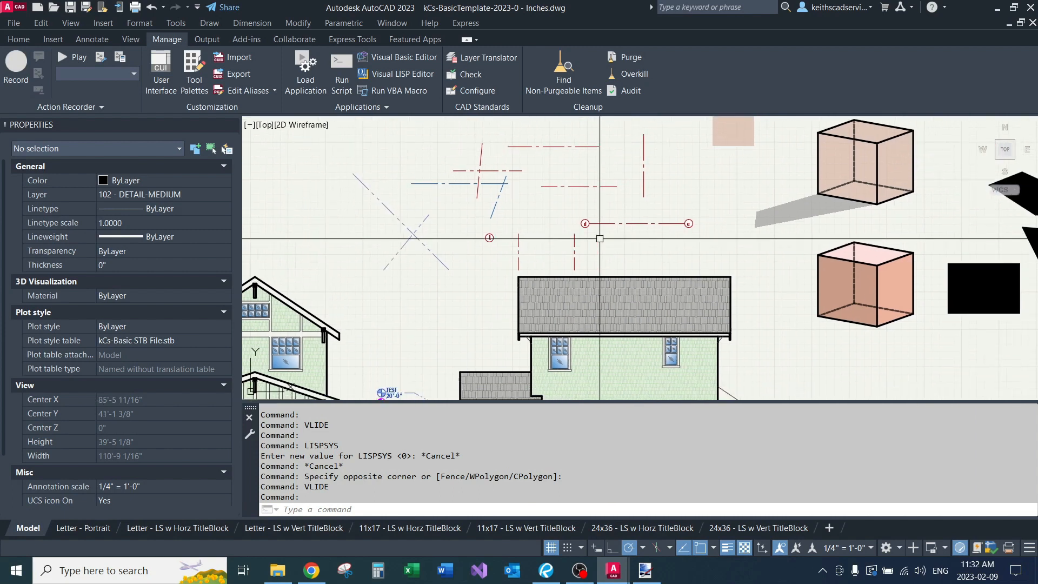
{"action": "middle_click_drag", "start_coordinate": [643, 239], "coordinate": [546, 243]}
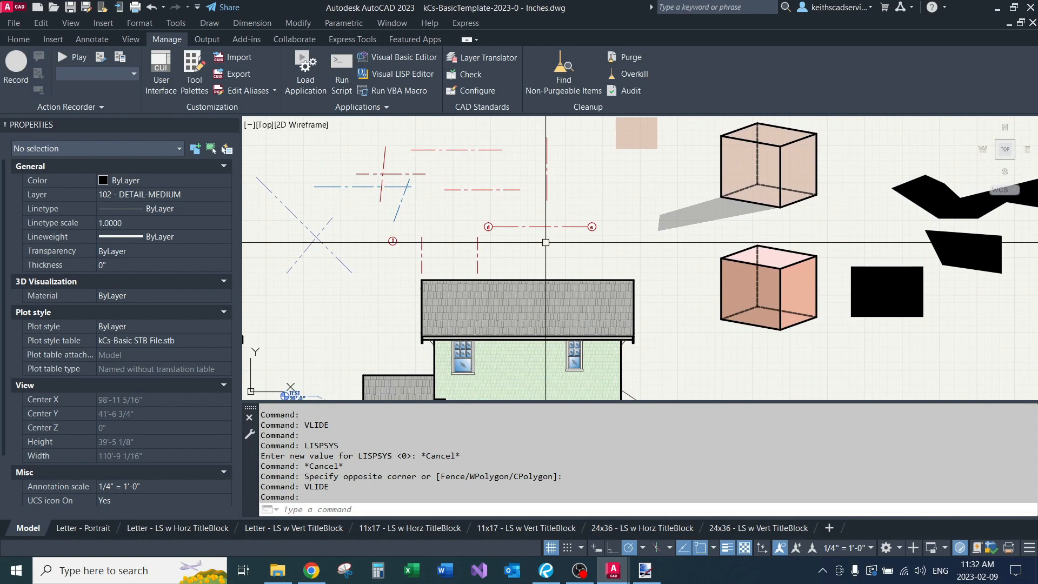
{"action": "scroll", "coordinate": [747, 305], "scroll_direction": "up", "scroll_amount": 4}
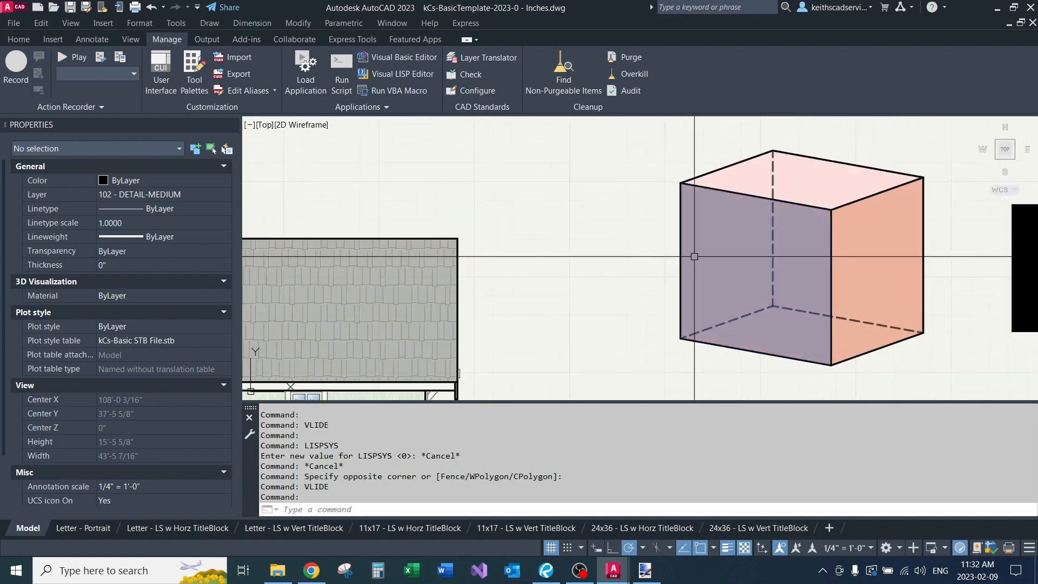
{"action": "left_click", "coordinate": [694, 256]}
{"action": "scroll", "coordinate": [682, 260], "scroll_direction": "down", "scroll_amount": 4}
{"action": "middle_click_drag", "start_coordinate": [682, 260], "coordinate": [569, 285]}
{"action": "key", "text": "Escape"}
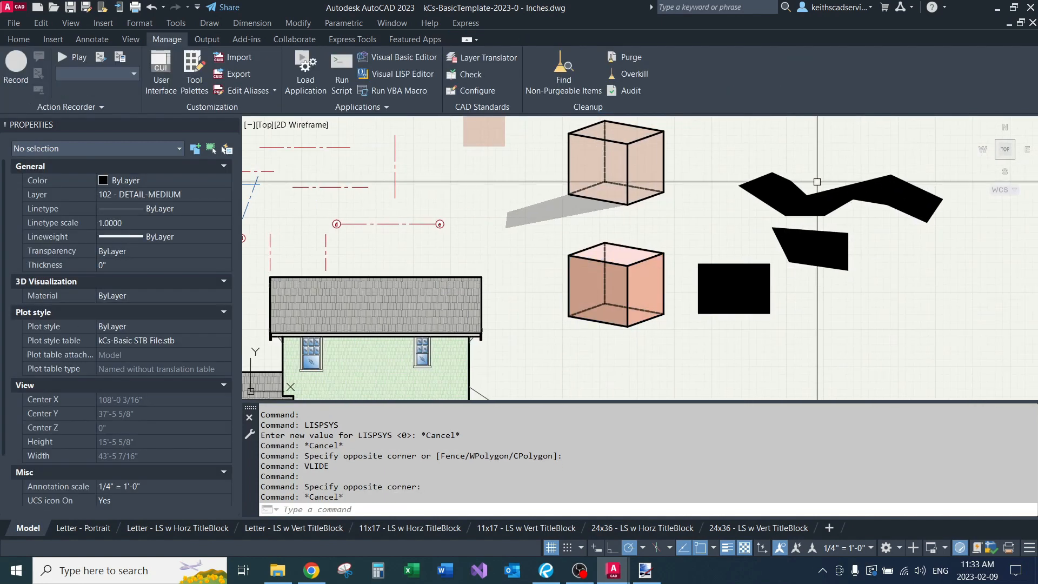
{"action": "middle_click_drag", "start_coordinate": [397, 250], "coordinate": [665, 250]}
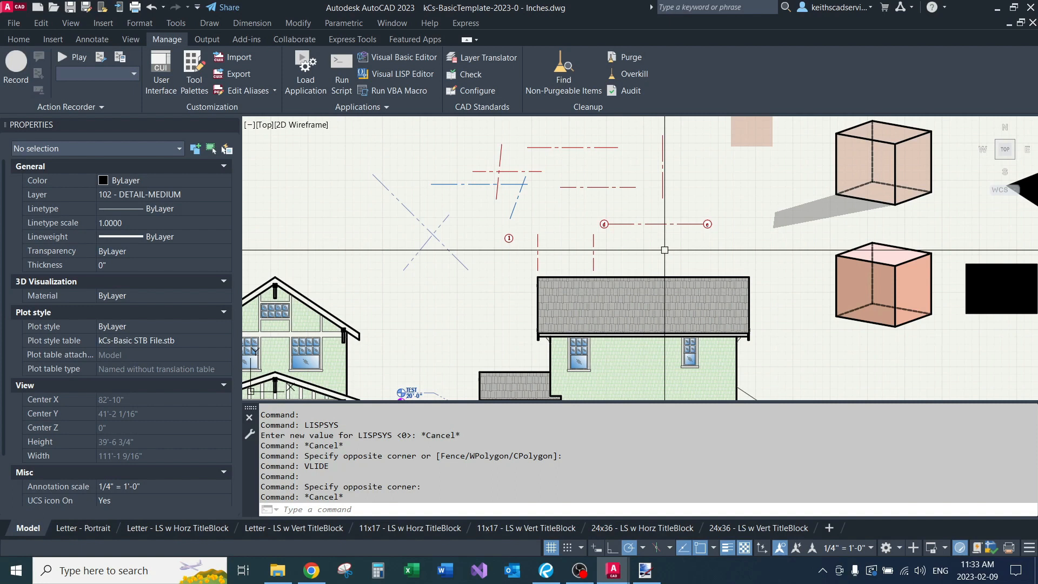
Check the value of the LISPSYS system variable, reusing its name from the command history, and leave without entering a value.
{"action": "left_click_drag", "start_coordinate": [407, 435], "coordinate": [306, 422]}
{"action": "key", "text": "ctrl+c"}
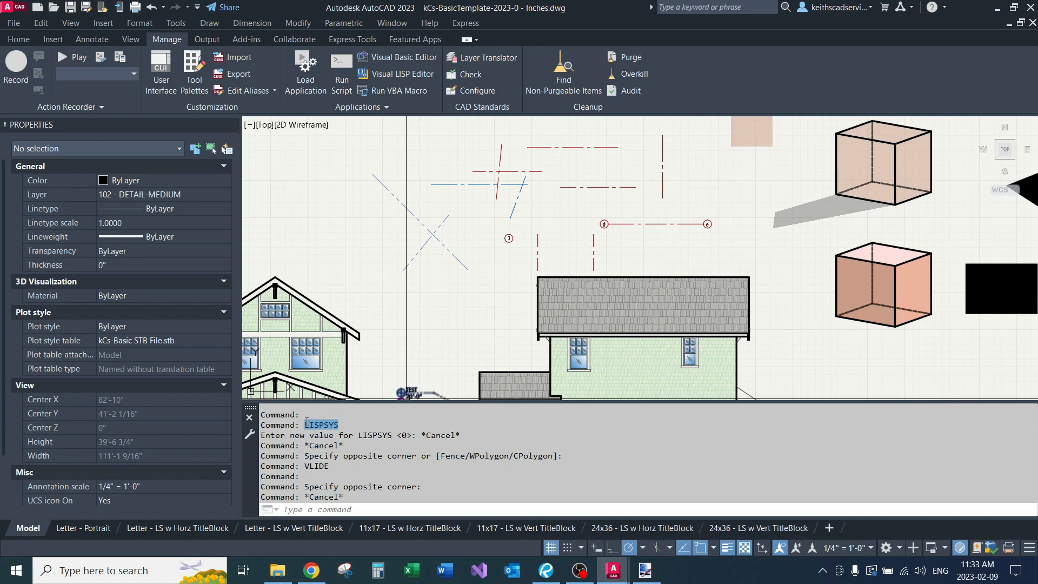
{"action": "left_click", "coordinate": [345, 511]}
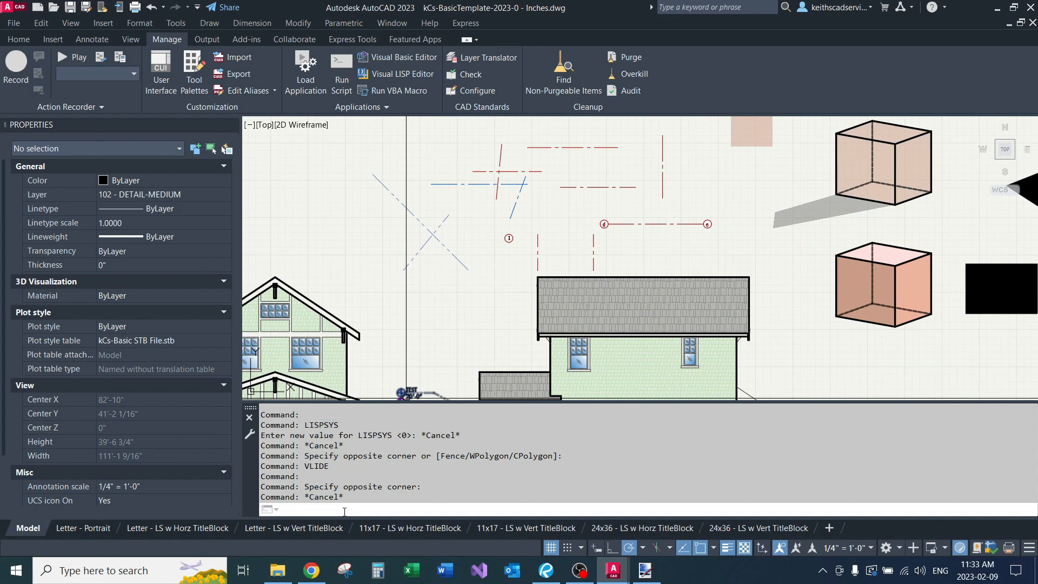
{"action": "key", "text": "ctrl+v"}
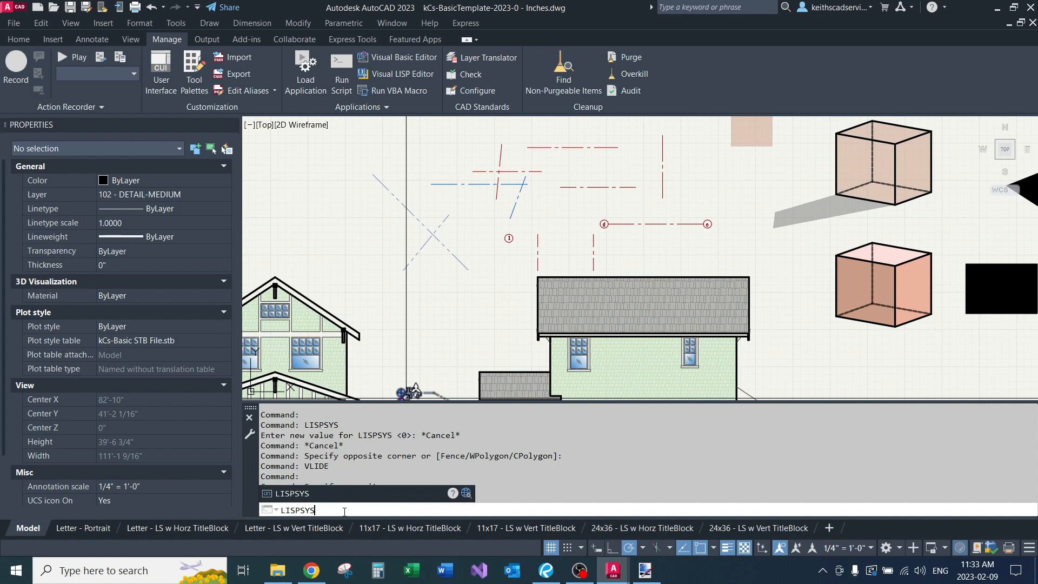
{"action": "key", "text": "Return"}
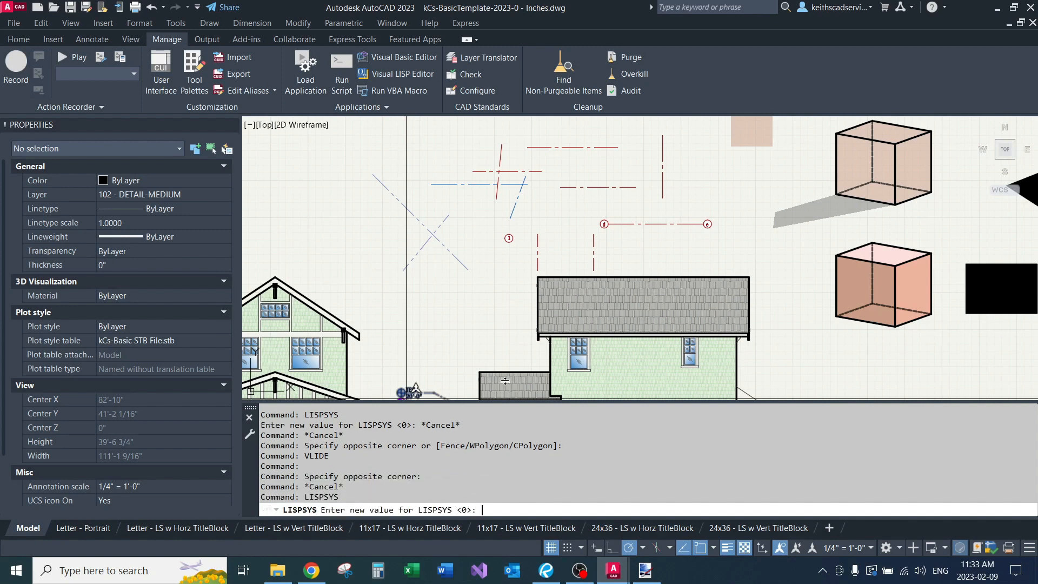
{"action": "key", "text": "Escape"}
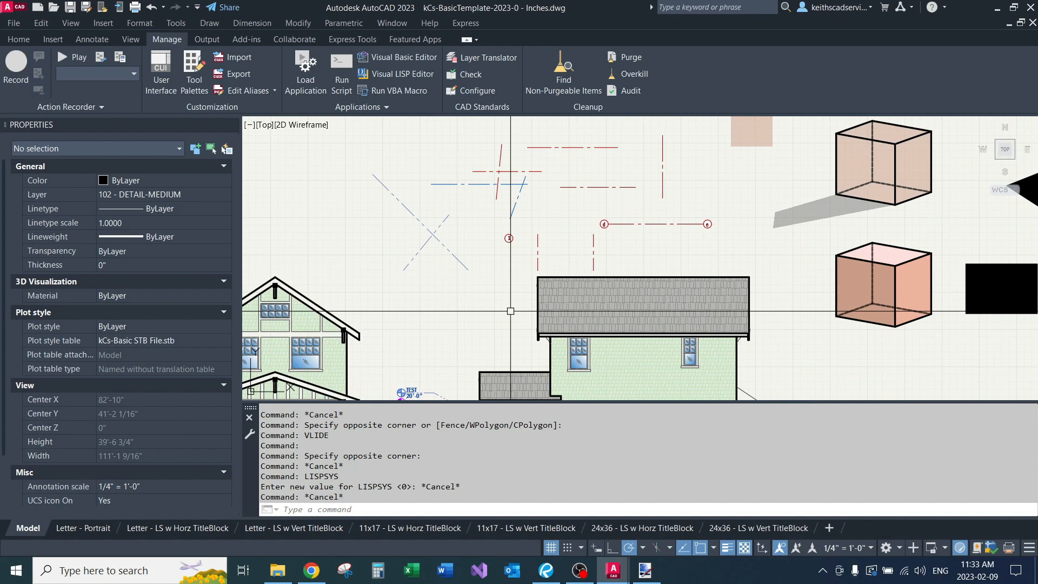
Launch the Visual LISP editor with VLIDE and reposition the #-kCs-ANNO-QUICK LEADERS.lsp code window.
{"action": "type", "text": "VLIDE"}
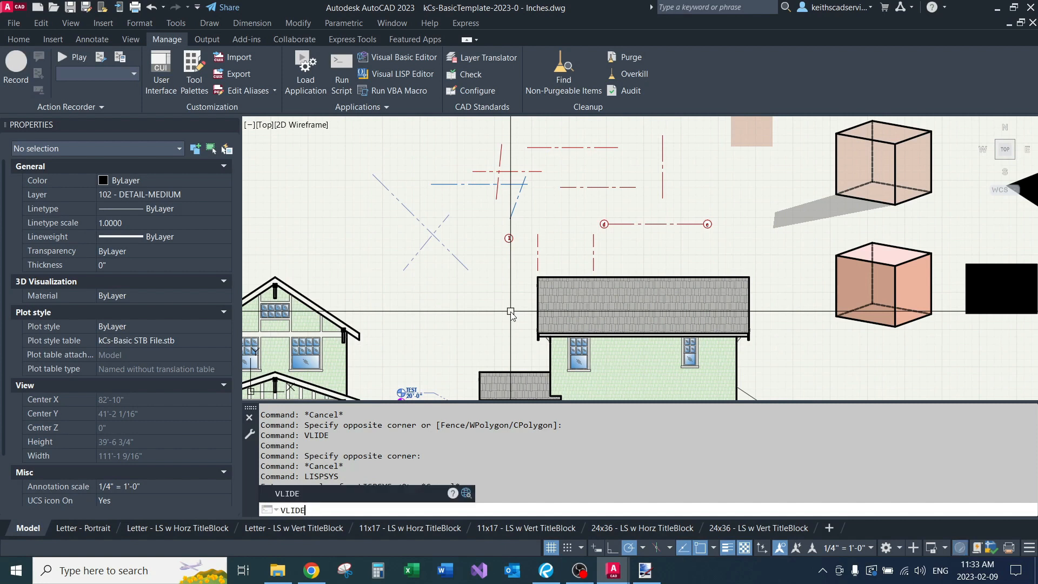
{"action": "key", "text": "Return"}
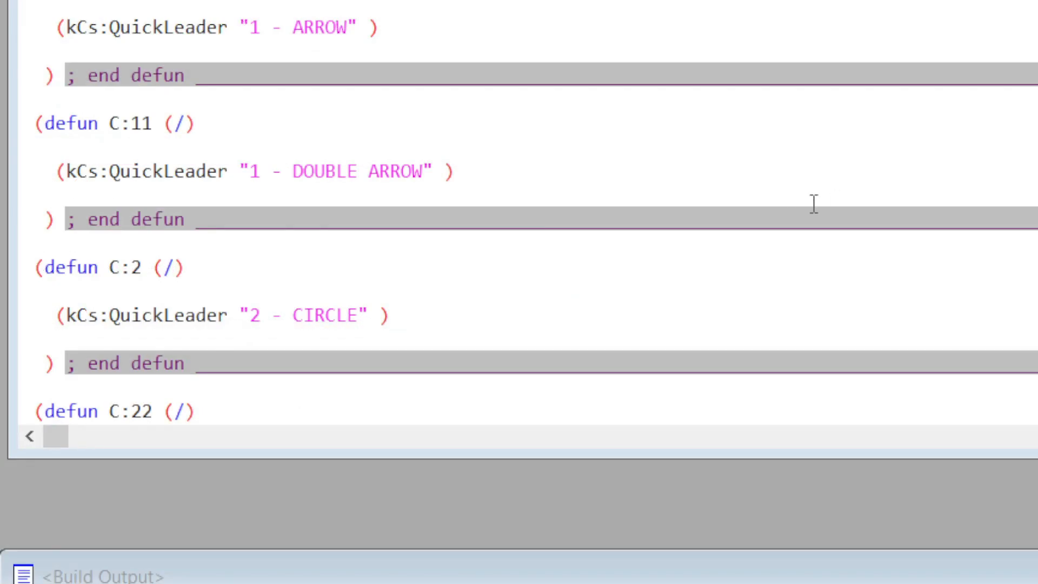
{"action": "scroll", "coordinate": [828, 203], "scroll_direction": "down", "scroll_amount": 1}
{"action": "scroll", "coordinate": [647, 52], "scroll_direction": "up", "scroll_amount": 1}
{"action": "left_click_drag", "start_coordinate": [608, 0], "coordinate": [642, 74]}
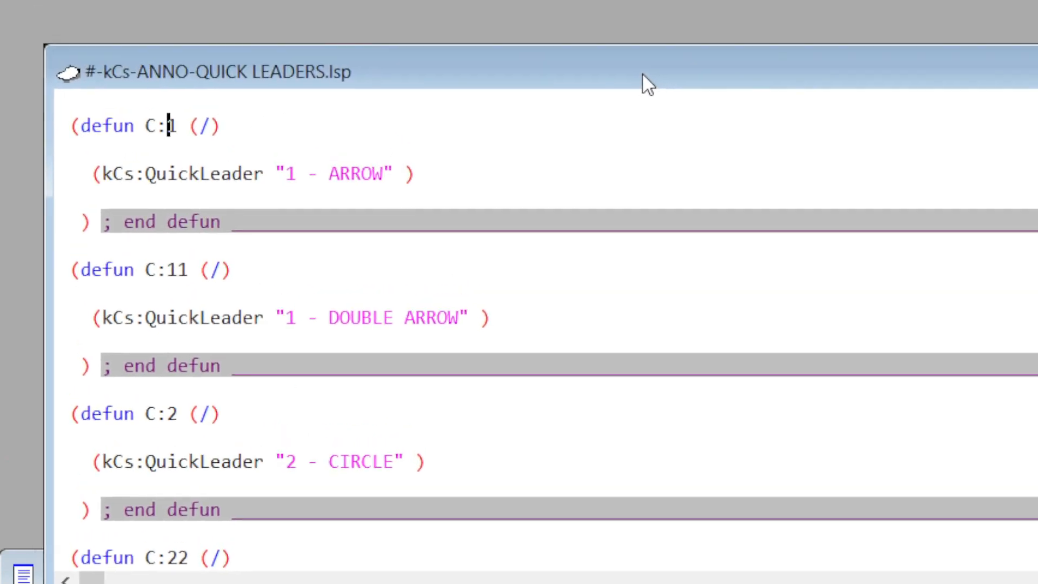
{"action": "left_click_drag", "start_coordinate": [296, 72], "coordinate": [516, 10]}
Highlight defun and the C: prefix in the arrow leader function, and try changing its command name to `1.
{"action": "left_click_drag", "start_coordinate": [354, 62], "coordinate": [304, 63]}
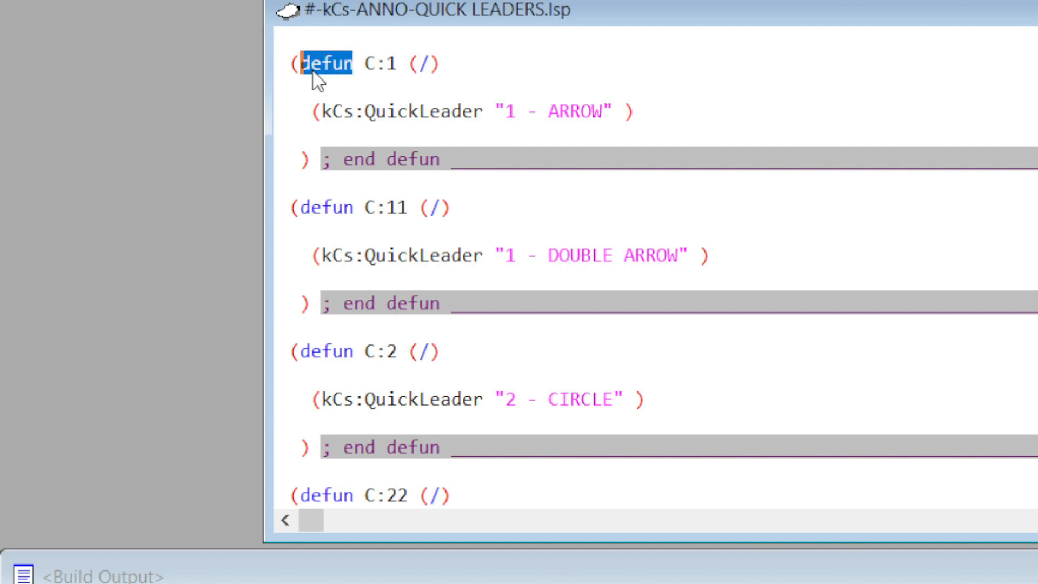
{"action": "left_click", "coordinate": [312, 64]}
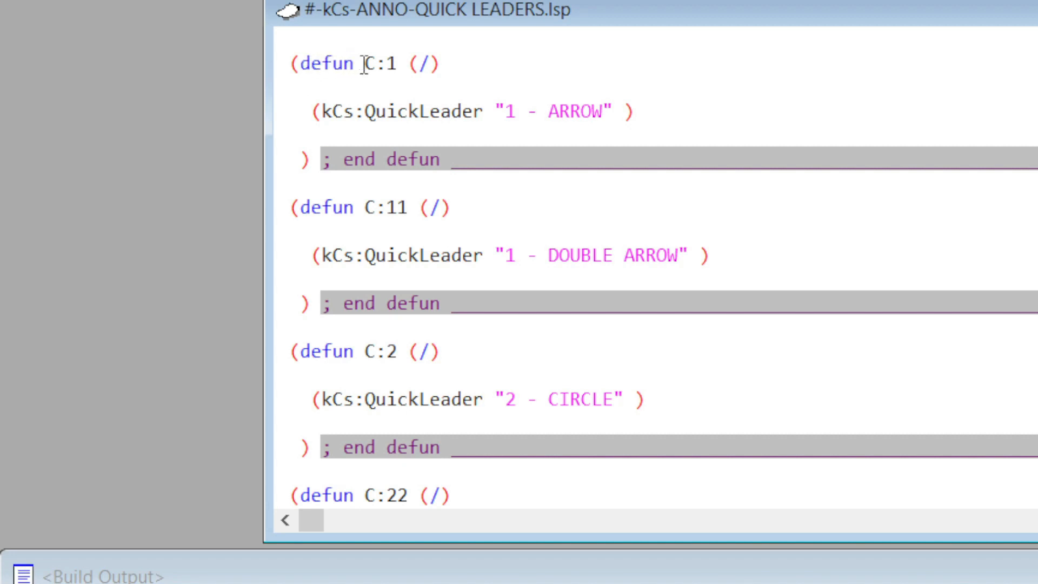
{"action": "left_click_drag", "start_coordinate": [365, 63], "coordinate": [385, 65]}
{"action": "left_click_drag", "start_coordinate": [387, 64], "coordinate": [395, 70]}
{"action": "key", "text": "Left"}
{"action": "type", "text": "`"}
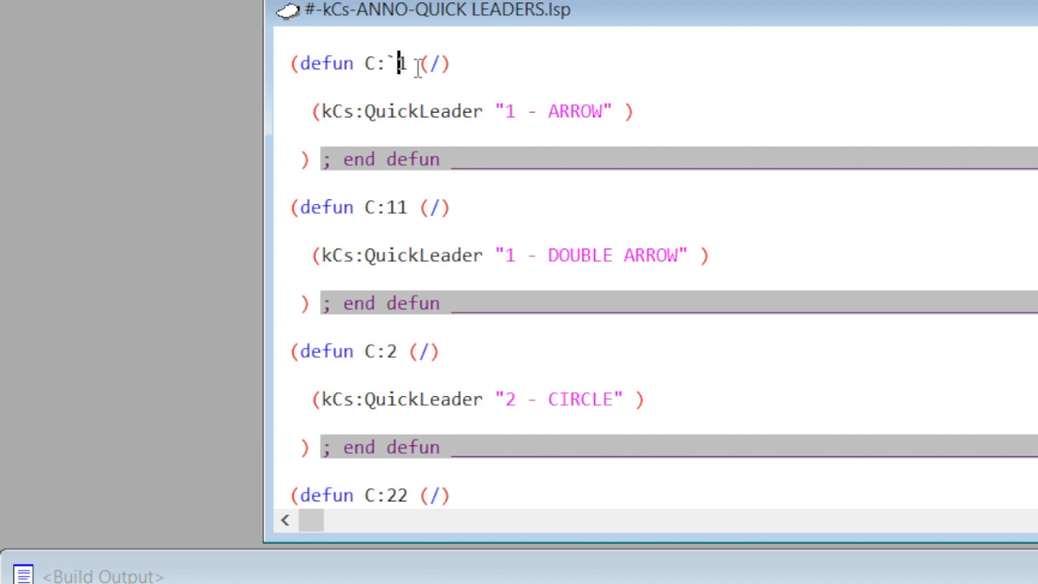
Try changing the double arrow leader's command name to ``1.
{"action": "mouse_move", "coordinate": [398, 207]}
{"action": "left_mouse_down"}
{"action": "mouse_move", "coordinate": [388, 214]}
{"action": "mouse_move", "coordinate": [409, 209]}
{"action": "left_mouse_up"}
{"action": "type", "text": "``"}
{"action": "left_click", "coordinate": [388, 206]}
{"action": "left_click", "coordinate": [421, 208]}
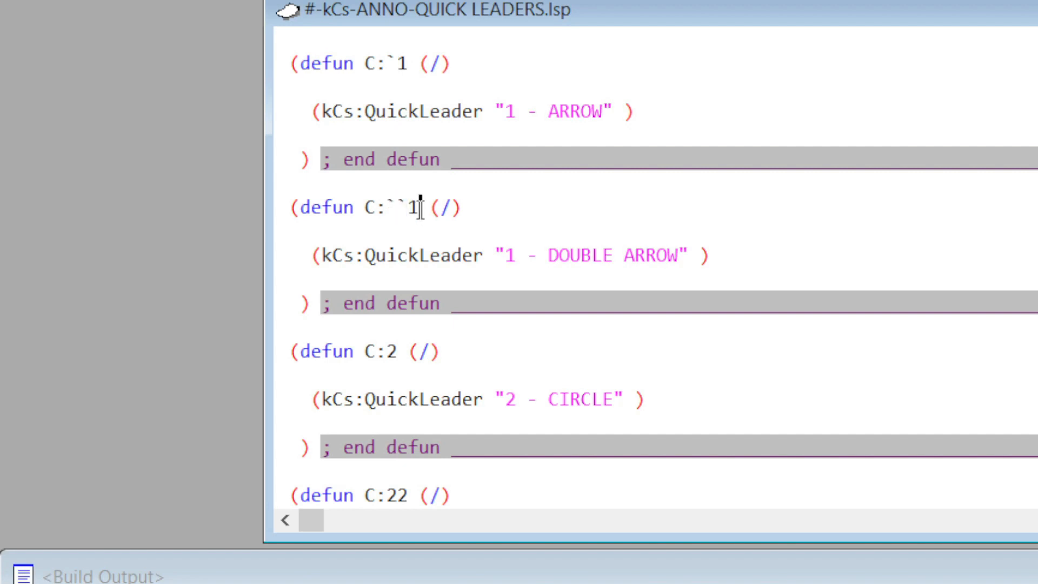
Restore the double arrow leader's command name to 11 and the arrow leader's to 1.
{"action": "left_click", "coordinate": [406, 209]}
{"action": "key", "text": "BackSpace"}
{"action": "key", "text": "BackSpace"}
{"action": "type", "text": "1"}
{"action": "left_click", "coordinate": [400, 63]}
{"action": "key", "text": "BackSpace"}
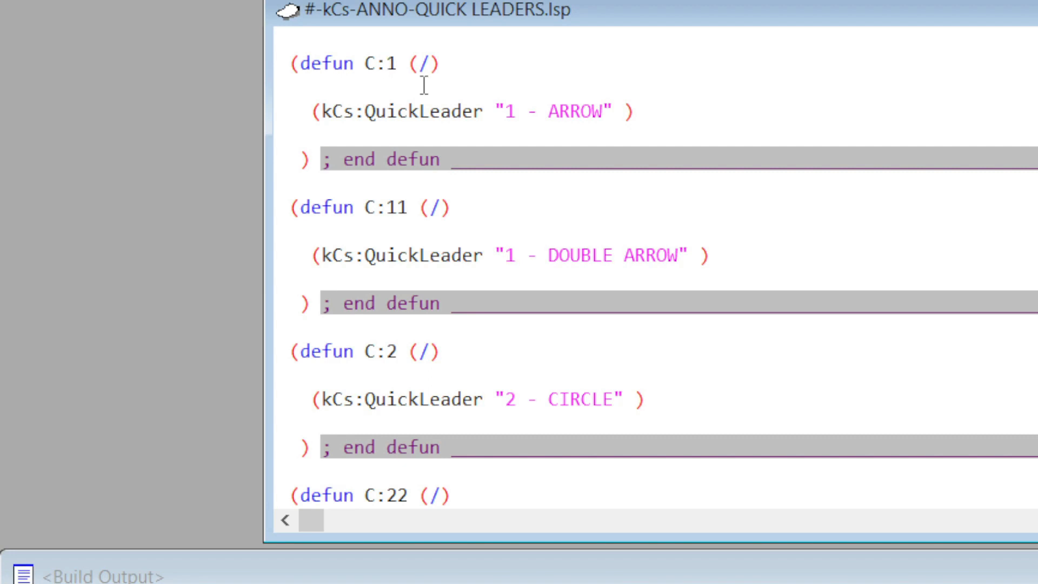
Try L1 as the arrow leader's command name, and remove the added L.
{"action": "type", "text": "L"}
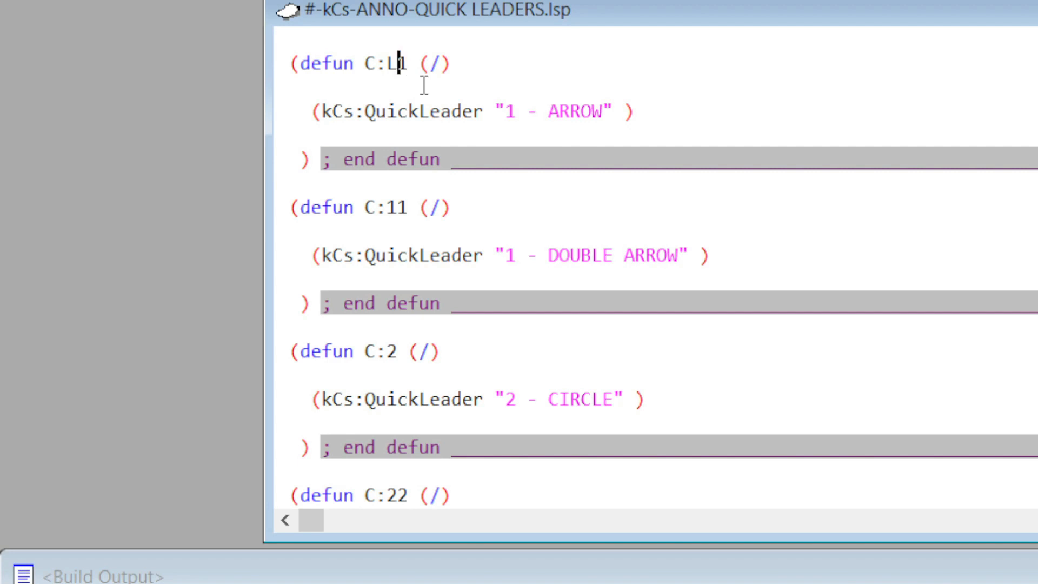
{"action": "key", "text": "BackSpace"}
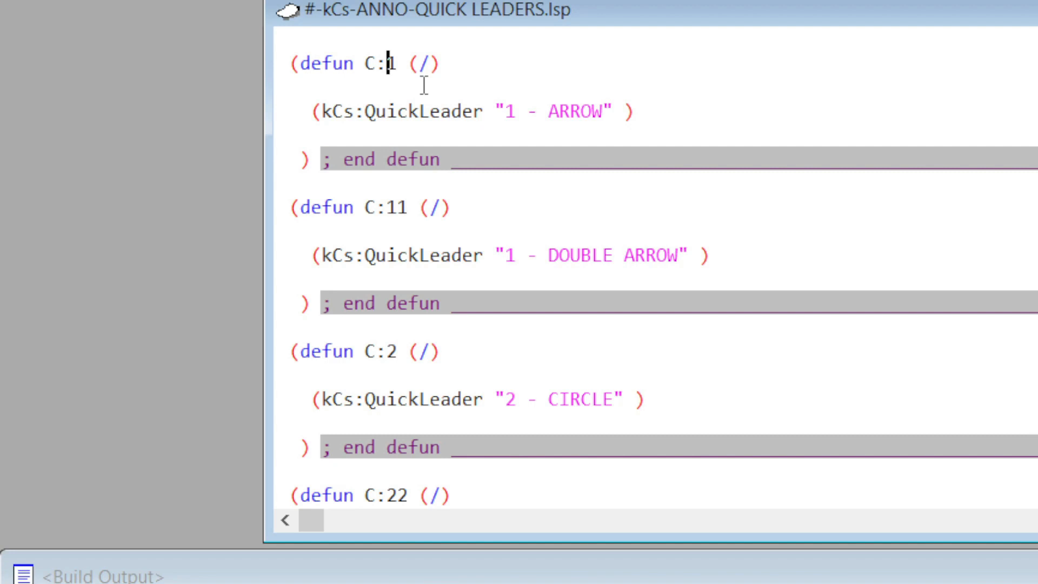
Look through the remaining quick leader functions and highlight the STAIRLEADER command name.
{"action": "left_click_drag", "start_coordinate": [693, 4], "coordinate": [493, 0]}
{"action": "scroll", "coordinate": [509, 107], "scroll_direction": "down", "scroll_amount": 2}
{"action": "scroll", "coordinate": [477, 126], "scroll_direction": "down", "scroll_amount": 4}
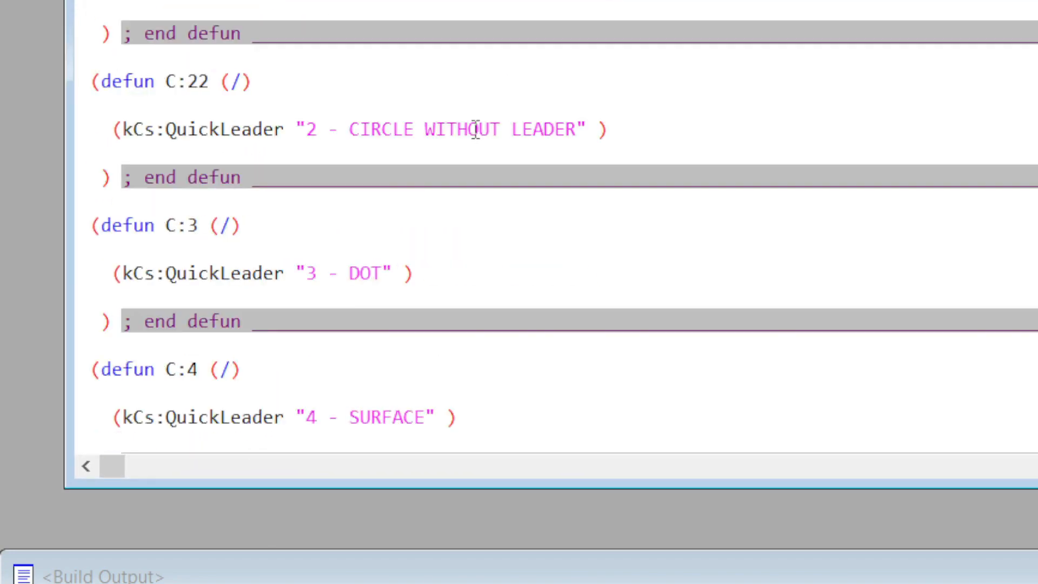
{"action": "scroll", "coordinate": [461, 130], "scroll_direction": "down", "scroll_amount": 3}
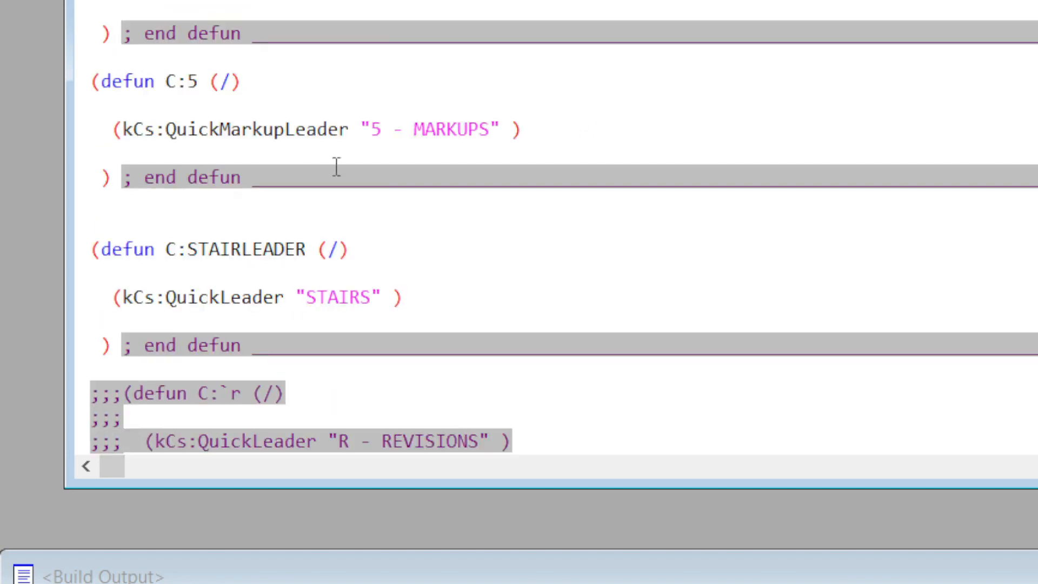
{"action": "left_click", "coordinate": [309, 248]}
{"action": "left_click_drag", "start_coordinate": [308, 249], "coordinate": [190, 253]}
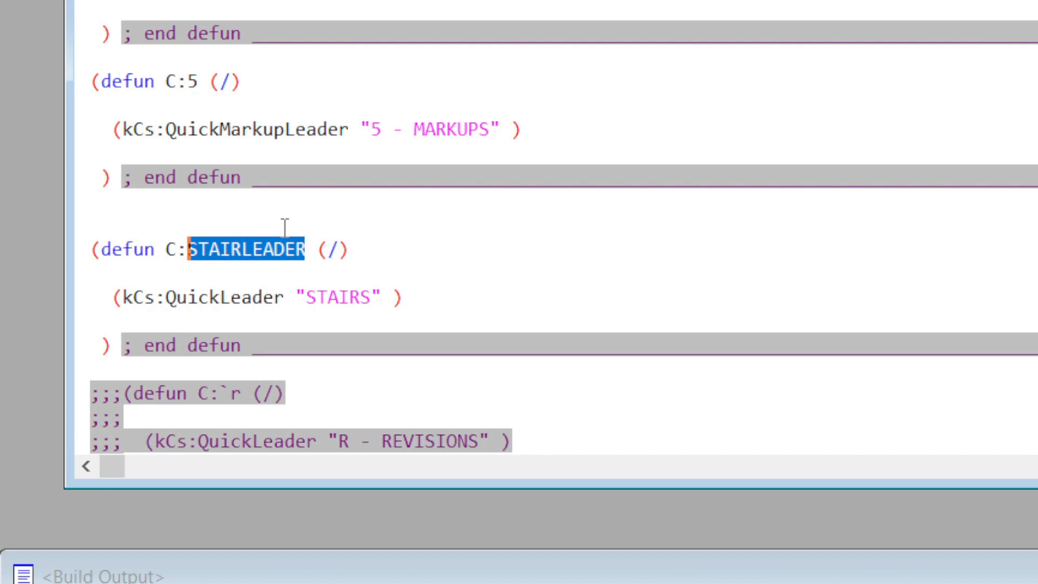
Find the kCs:QuickLeader function definition and highlight the colon in its name.
{"action": "scroll", "coordinate": [296, 217], "scroll_direction": "down", "scroll_amount": 10}
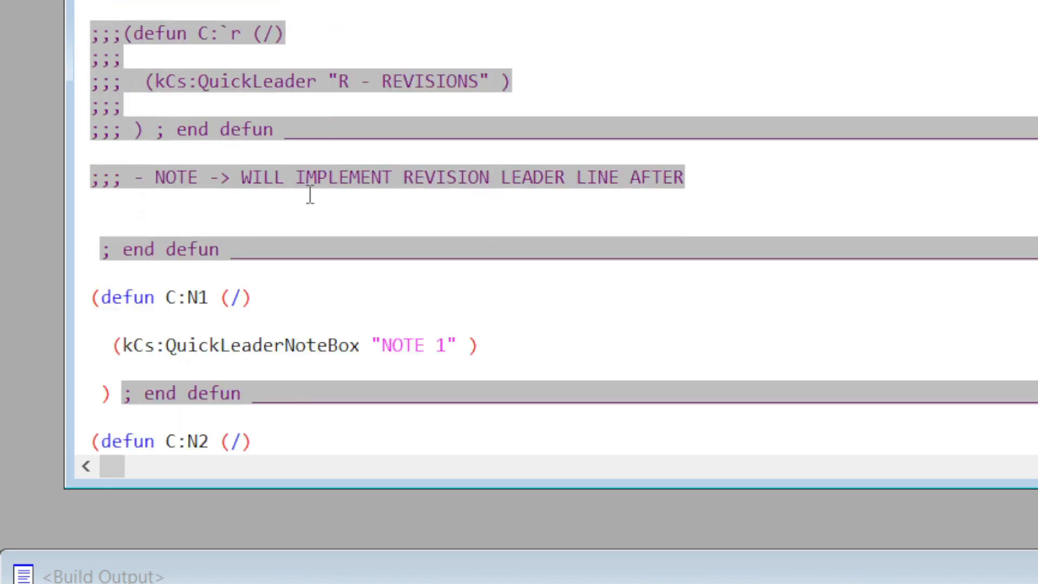
{"action": "scroll", "coordinate": [314, 191], "scroll_direction": "down", "scroll_amount": 5}
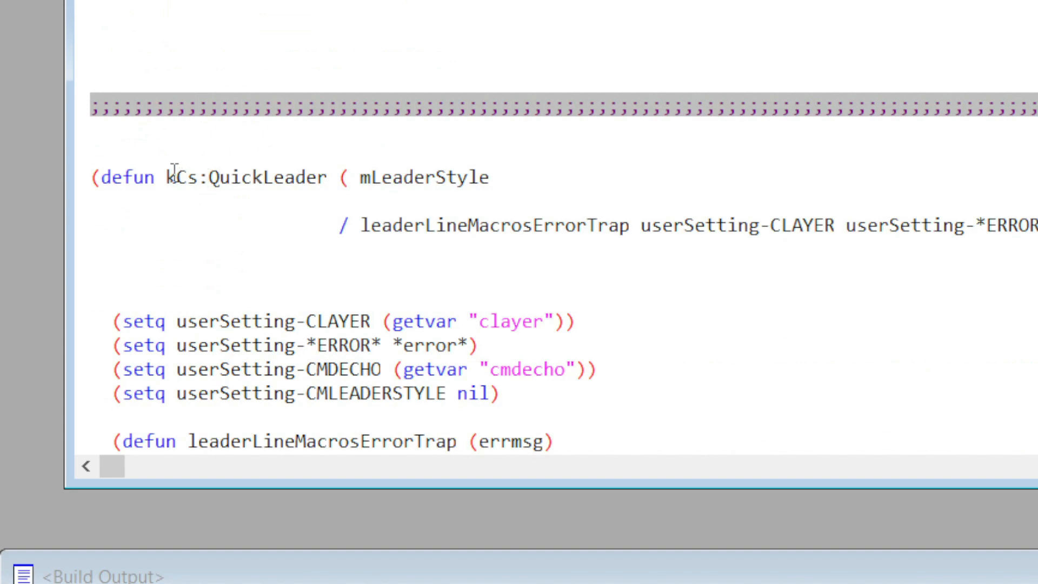
{"action": "left_click", "coordinate": [199, 174]}
{"action": "left_click", "coordinate": [232, 175]}
{"action": "left_click", "coordinate": [211, 172]}
{"action": "left_click_drag", "start_coordinate": [210, 175], "coordinate": [201, 176]}
{"action": "left_click", "coordinate": [217, 173]}
Highlight the kCs:QuickLeaderNoteBox function name called inside the N2 and N3 note commands.
{"action": "scroll", "coordinate": [238, 190], "scroll_direction": "down", "scroll_amount": 10}
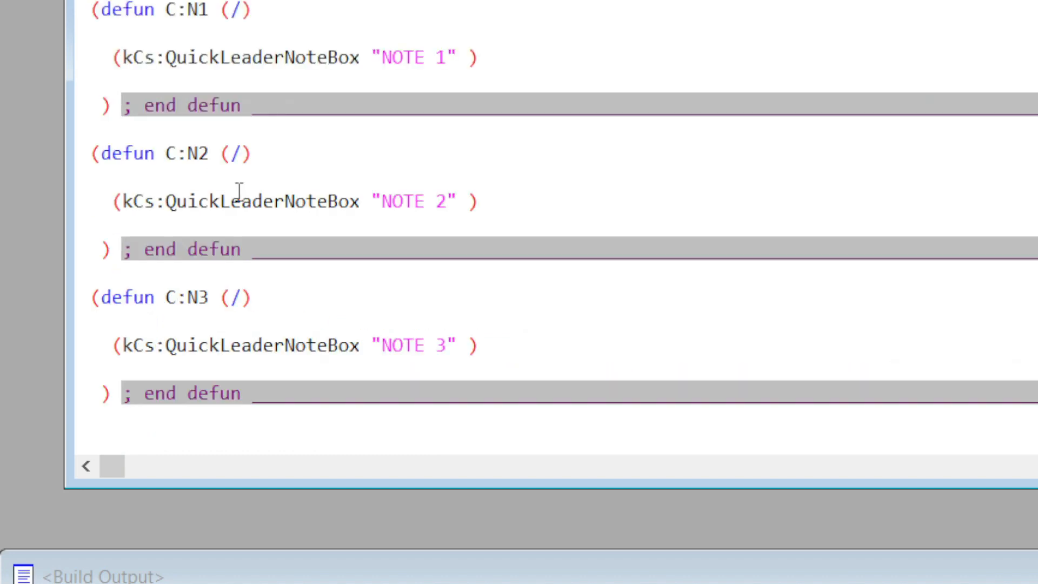
{"action": "left_click_drag", "start_coordinate": [166, 226], "coordinate": [361, 201]}
{"action": "left_click", "coordinate": [187, 226]}
{"action": "scroll", "coordinate": [197, 223], "scroll_direction": "down", "scroll_amount": 1}
{"action": "left_click", "coordinate": [167, 202]}
{"action": "double_click", "coordinate": [161, 214]}
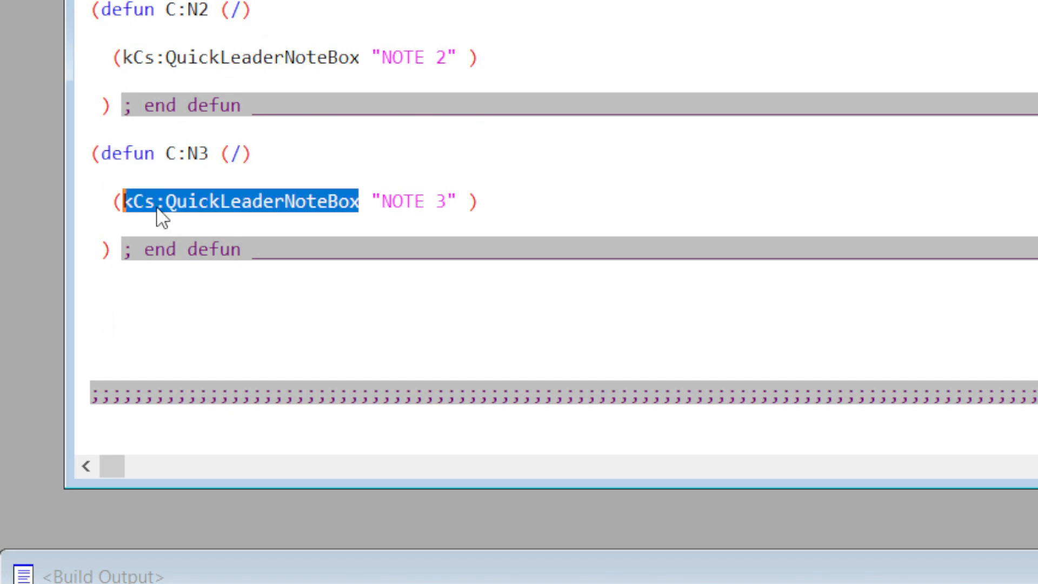
Try replacing the colon in the N3 command's kCs:QuickLeaderNoteBox call with an asterisk, and restore the colon.
{"action": "left_click_drag", "start_coordinate": [157, 208], "coordinate": [161, 207]}
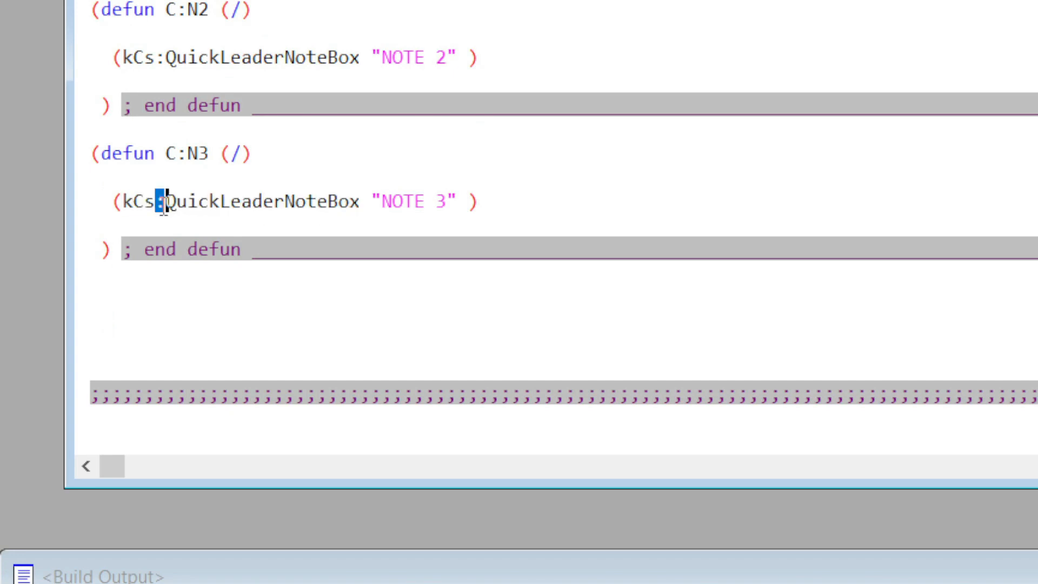
{"action": "type", "text": "*"}
{"action": "key", "text": "BackSpace"}
{"action": "type", "text": ":"}
{"action": "scroll", "coordinate": [316, 193], "scroll_direction": "down", "scroll_amount": 1}
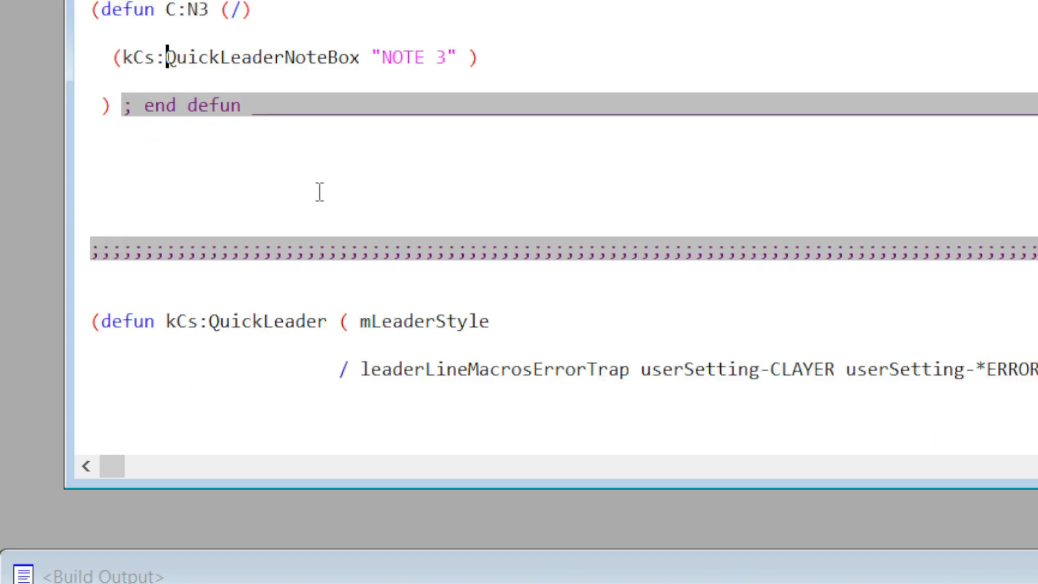
{"action": "scroll", "coordinate": [319, 193], "scroll_direction": "up", "scroll_amount": 1}
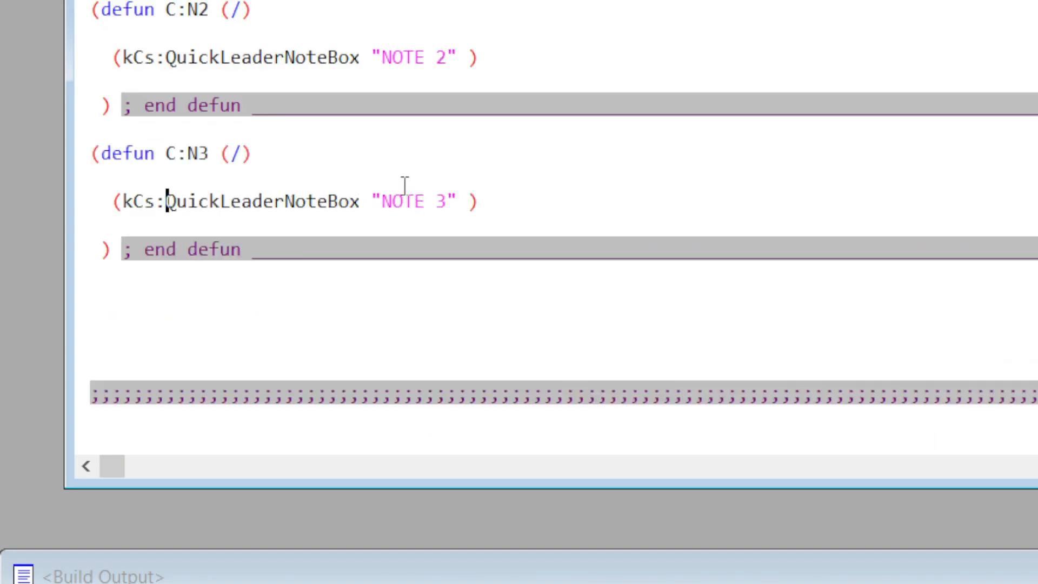
Try inserting ASDADS into mLeaderLayerName in the layer check routine's tblsearch line, and remove it.
{"action": "scroll", "coordinate": [405, 186], "scroll_direction": "down", "scroll_amount": 6}
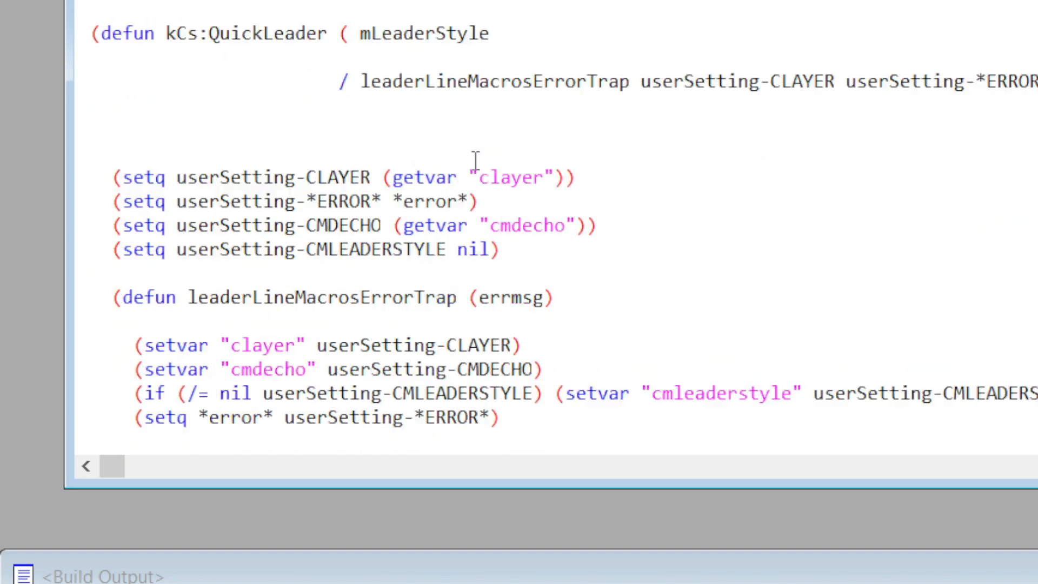
{"action": "scroll", "coordinate": [479, 154], "scroll_direction": "down", "scroll_amount": 6}
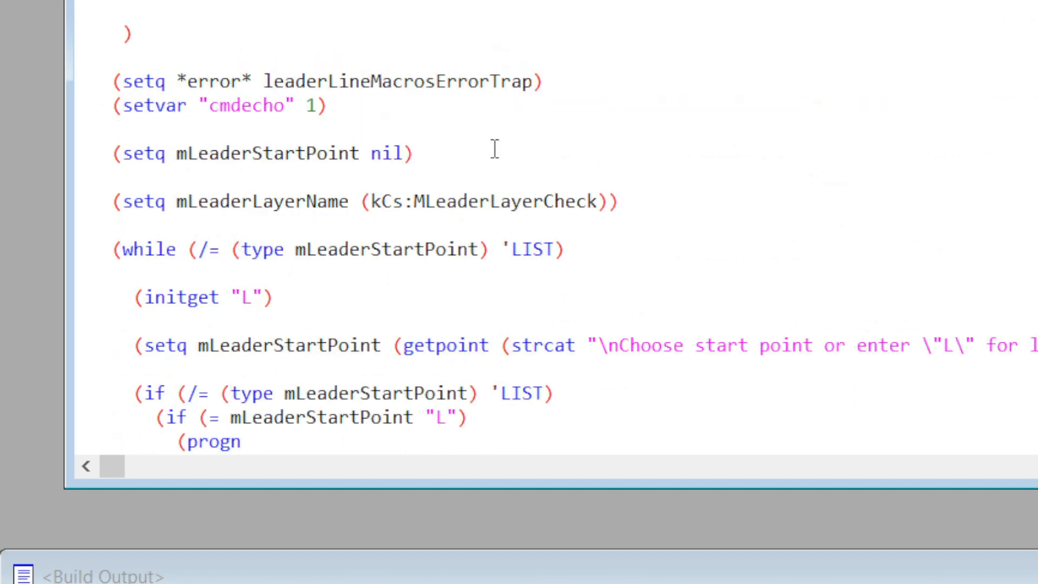
{"action": "scroll", "coordinate": [492, 149], "scroll_direction": "down", "scroll_amount": 3}
{"action": "scroll", "coordinate": [489, 150], "scroll_direction": "down", "scroll_amount": 7}
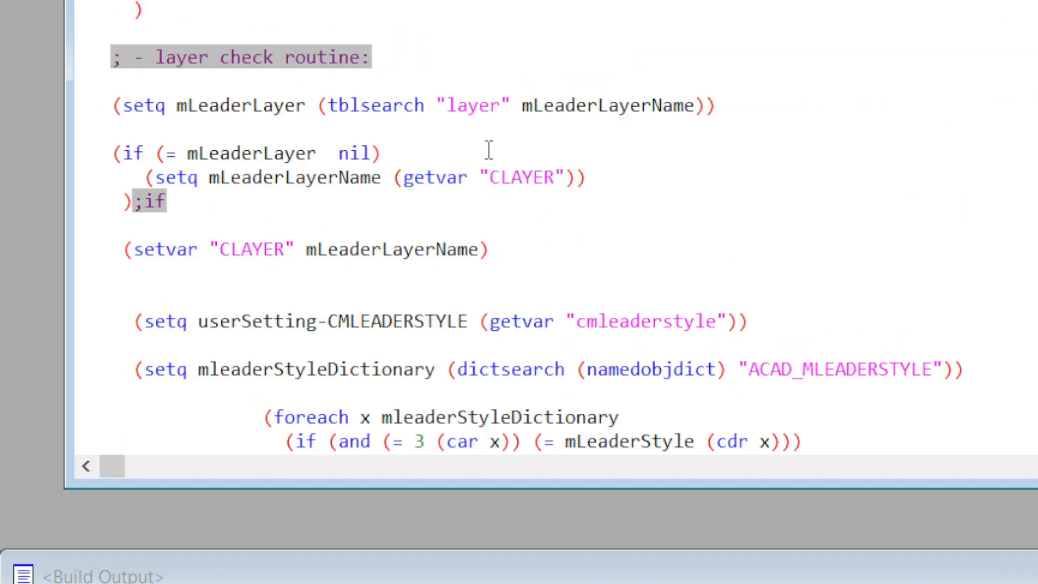
{"action": "left_click", "coordinate": [569, 104]}
{"action": "type", "text": "ASDADS"}
{"action": "left_click_drag", "start_coordinate": [567, 104], "coordinate": [492, 114]}
{"action": "key", "text": "BackSpace"}
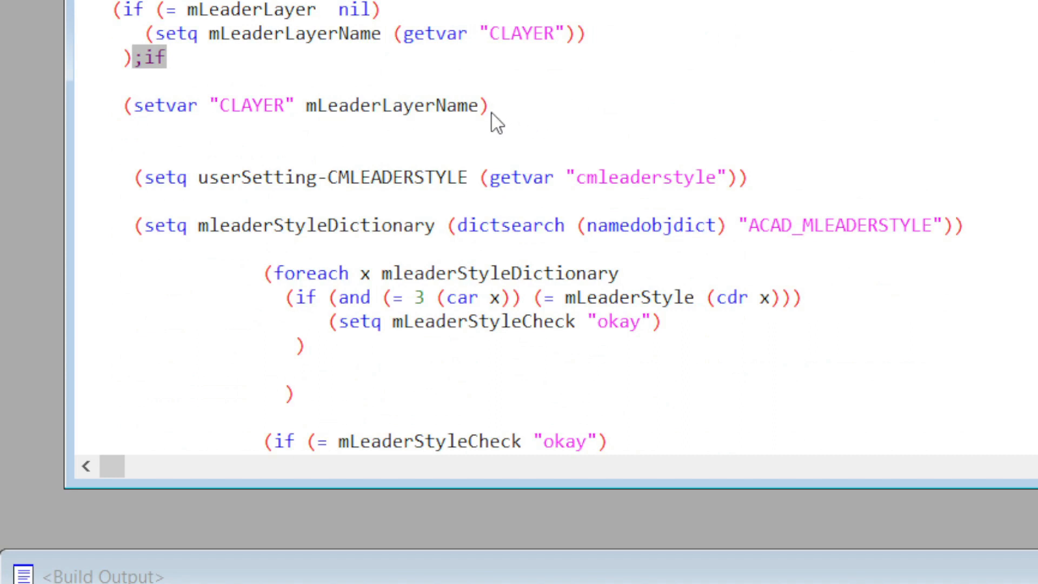
Review the rest of the kCs:QuickLeader function and return to the numbered leader commands.
{"action": "scroll", "coordinate": [577, 124], "scroll_direction": "down", "scroll_amount": 5}
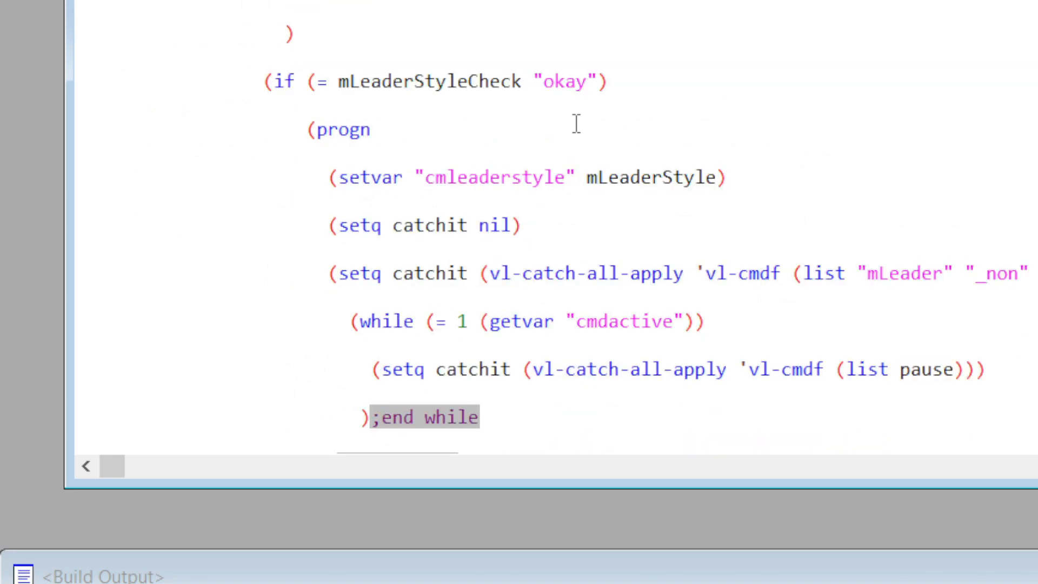
{"action": "scroll", "coordinate": [577, 126], "scroll_direction": "down", "scroll_amount": 2}
{"action": "scroll", "coordinate": [579, 154], "scroll_direction": "down", "scroll_amount": 4}
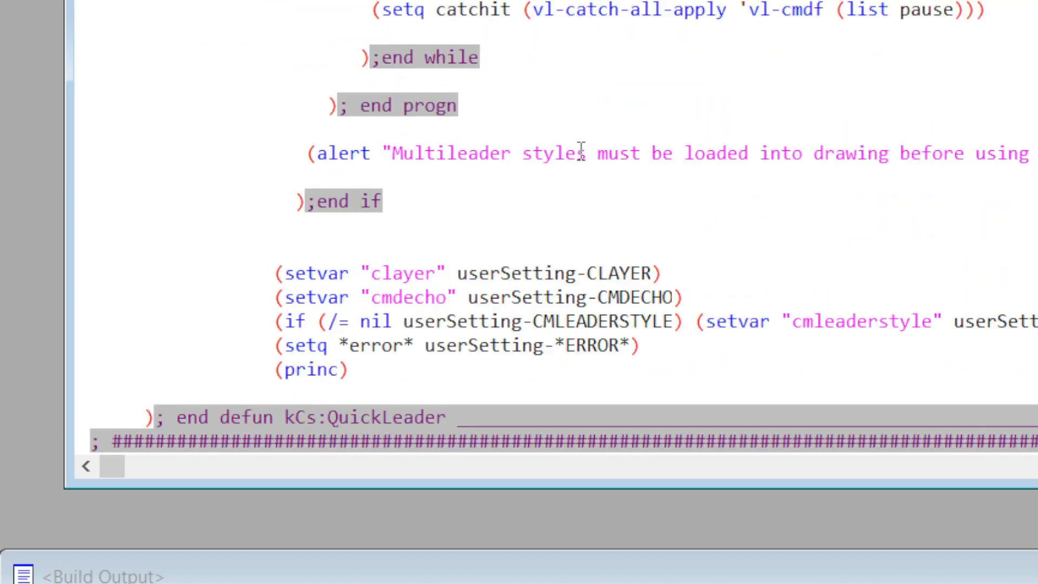
{"action": "scroll", "coordinate": [547, 222], "scroll_direction": "up", "scroll_amount": 5}
{"action": "scroll", "coordinate": [548, 222], "scroll_direction": "up", "scroll_amount": 8}
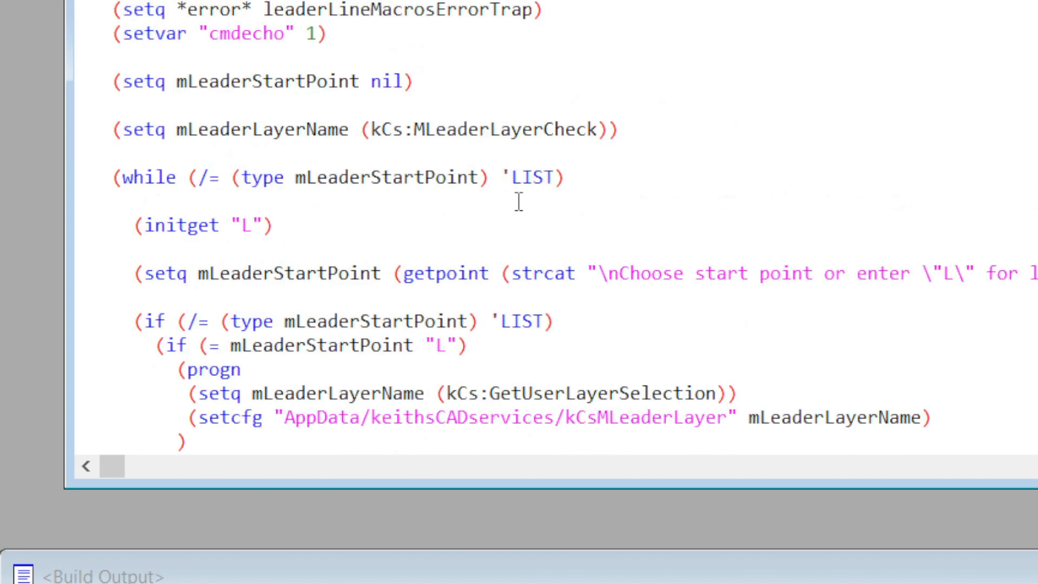
{"action": "scroll", "coordinate": [555, 234], "scroll_direction": "up", "scroll_amount": 2}
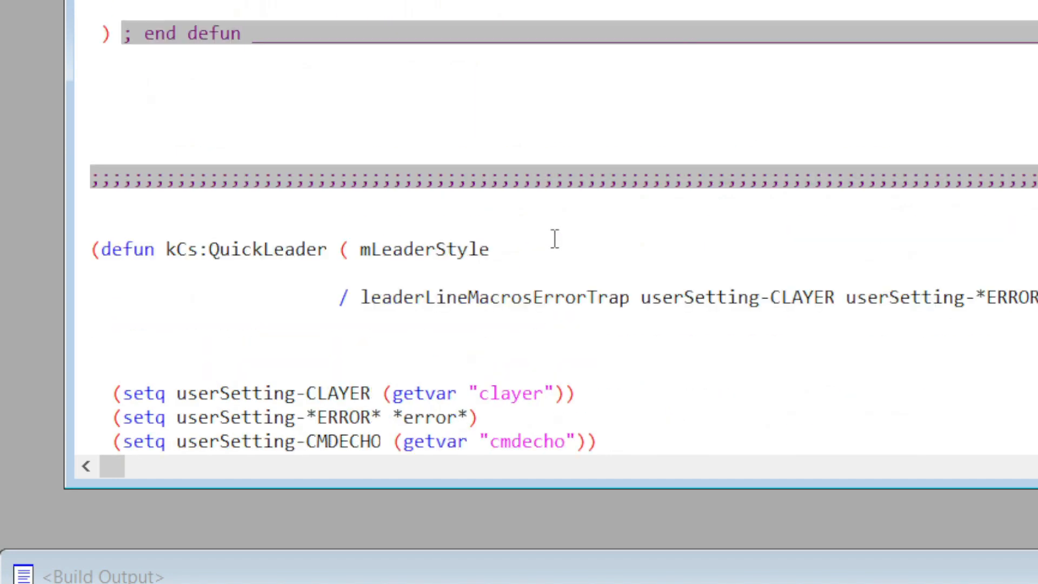
{"action": "scroll", "coordinate": [445, 260], "scroll_direction": "up", "scroll_amount": 5}
{"action": "scroll", "coordinate": [238, 140], "scroll_direction": "up", "scroll_amount": 6}
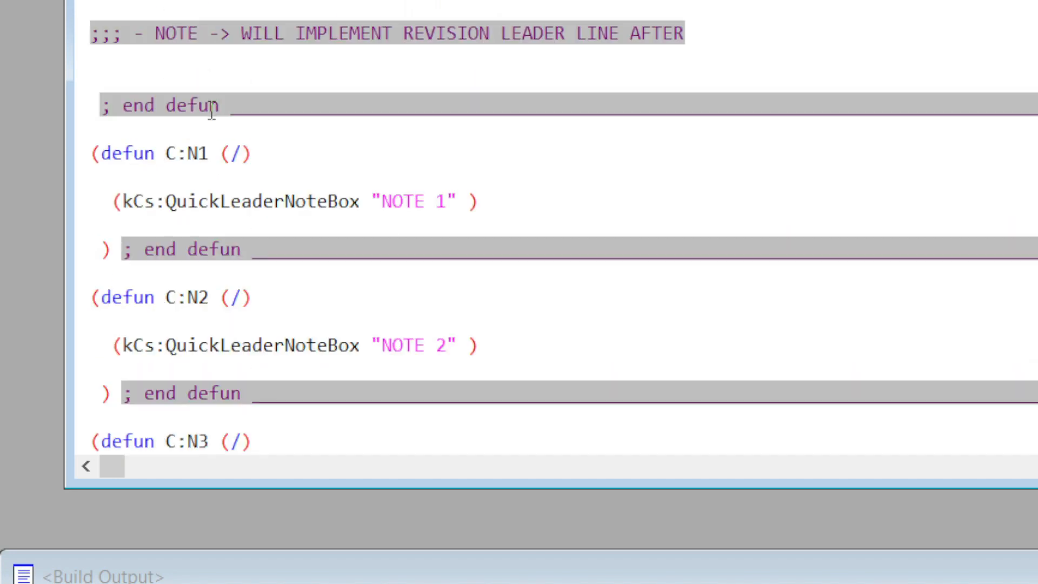
{"action": "scroll", "coordinate": [232, 107], "scroll_direction": "up", "scroll_amount": 5}
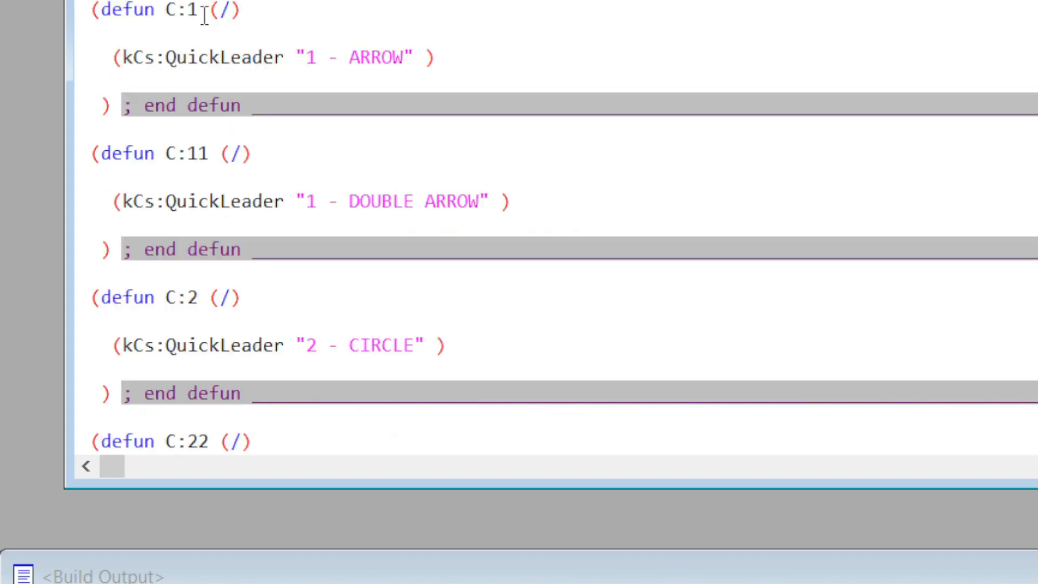
Highlight defun and the closing parenthesis in the arrow leader's definition line, and place the cursor at its command name.
{"action": "double_click", "coordinate": [146, 11]}
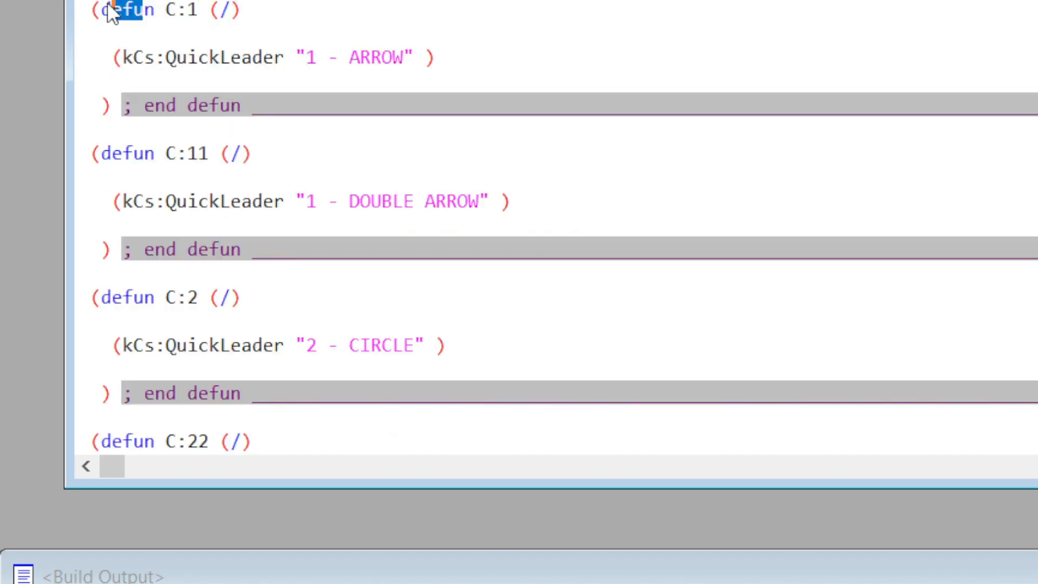
{"action": "left_click", "coordinate": [155, 9]}
{"action": "left_click_drag", "start_coordinate": [231, 13], "coordinate": [241, 12]}
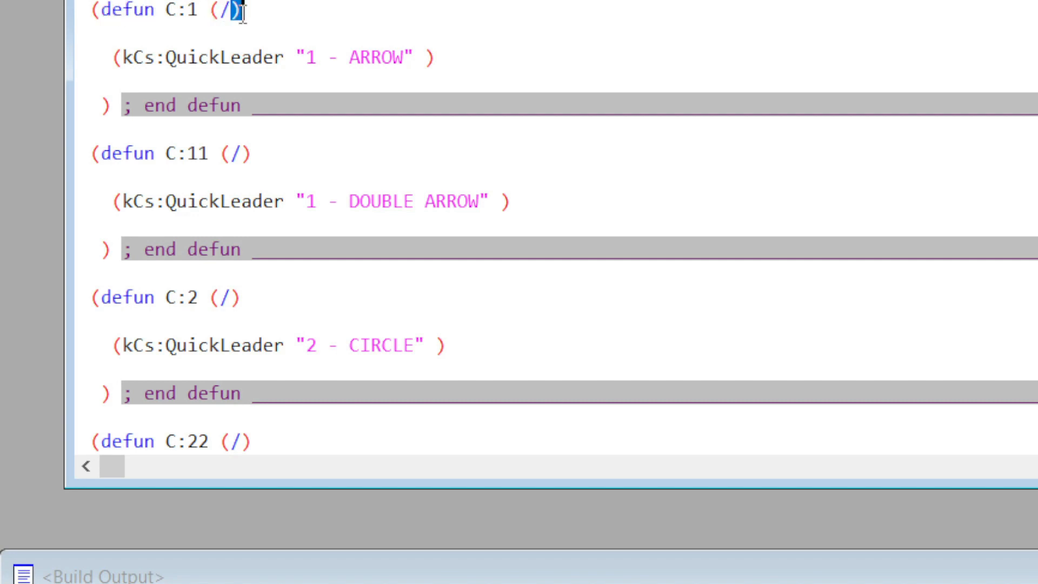
{"action": "left_click", "coordinate": [197, 9]}
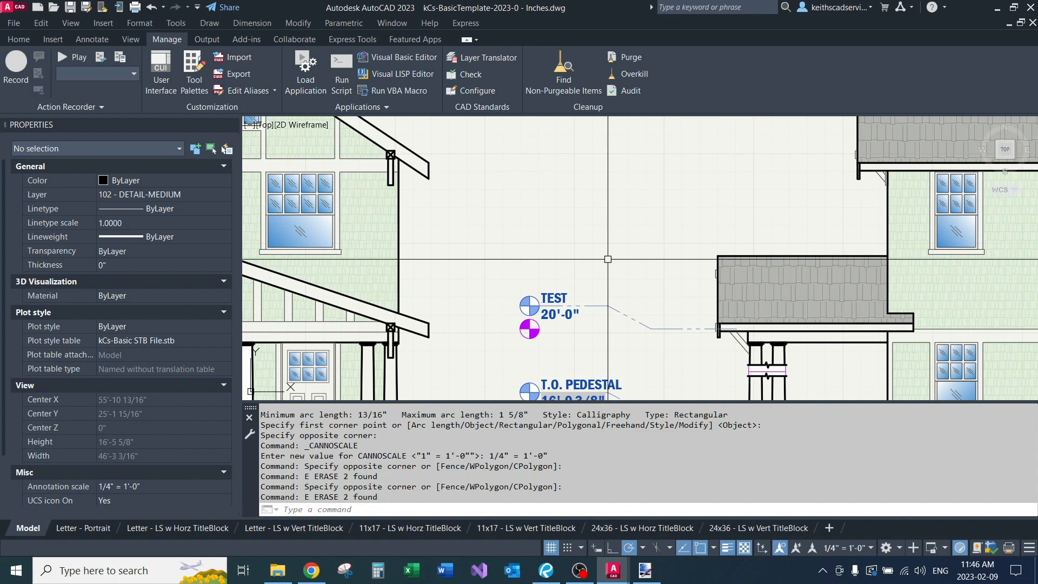
Draw a rectangular revision cloud with the RC command around the TEST 20'-0" elevation marker in the AutoCAD drawing.
{"action": "scroll", "coordinate": [608, 259], "scroll_direction": "up", "scroll_amount": 2}
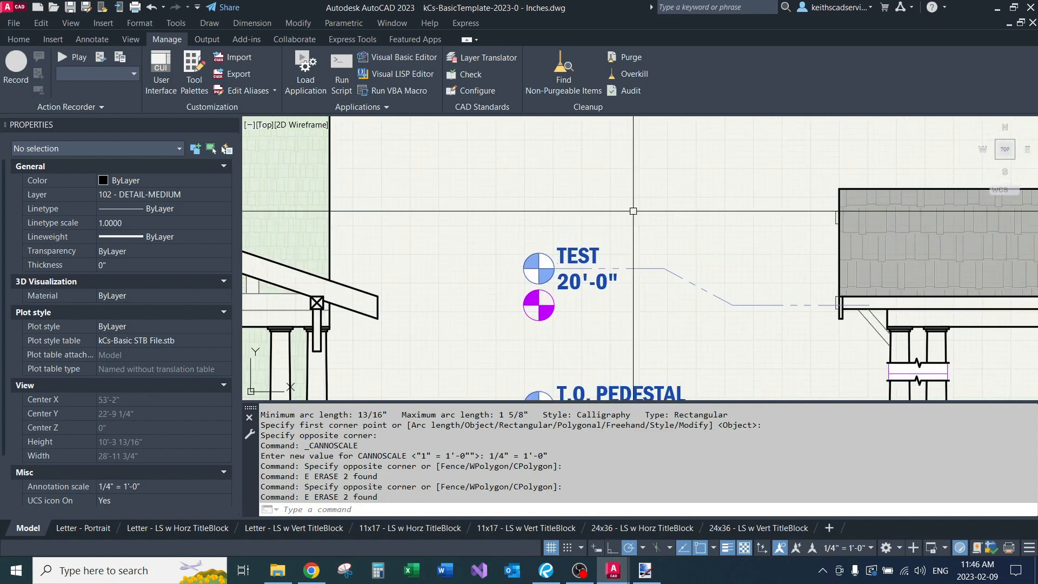
{"action": "type", "text": "rc"}
{"action": "key", "text": "Return"}
{"action": "left_click", "coordinate": [455, 199]}
{"action": "left_click", "coordinate": [754, 342]}
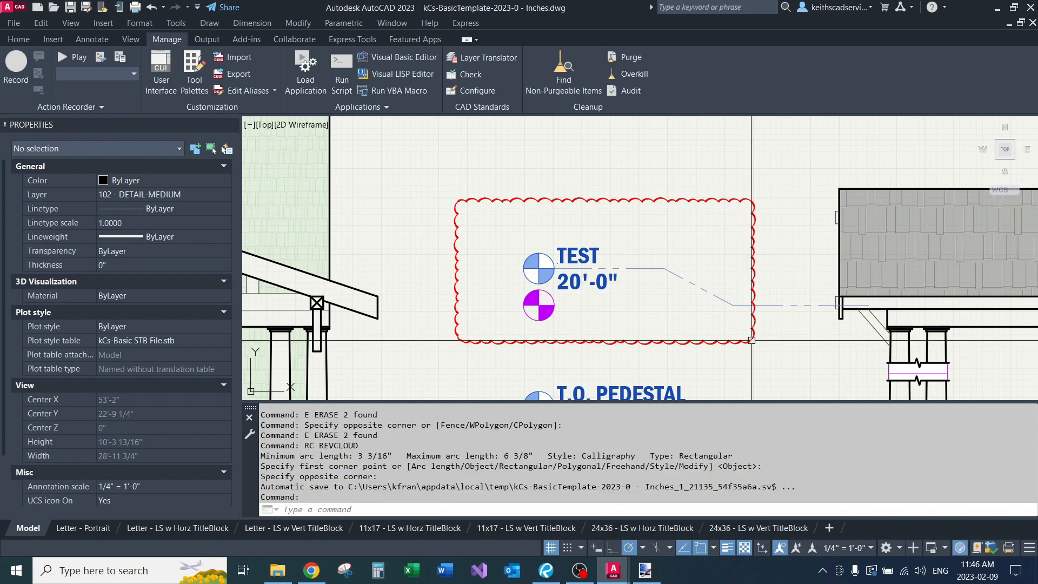
Set the annotation scale to 1/8" = 1'-0" and draw a larger rectangular revision cloud around the first one with RC.
{"action": "left_click", "coordinate": [854, 554]}
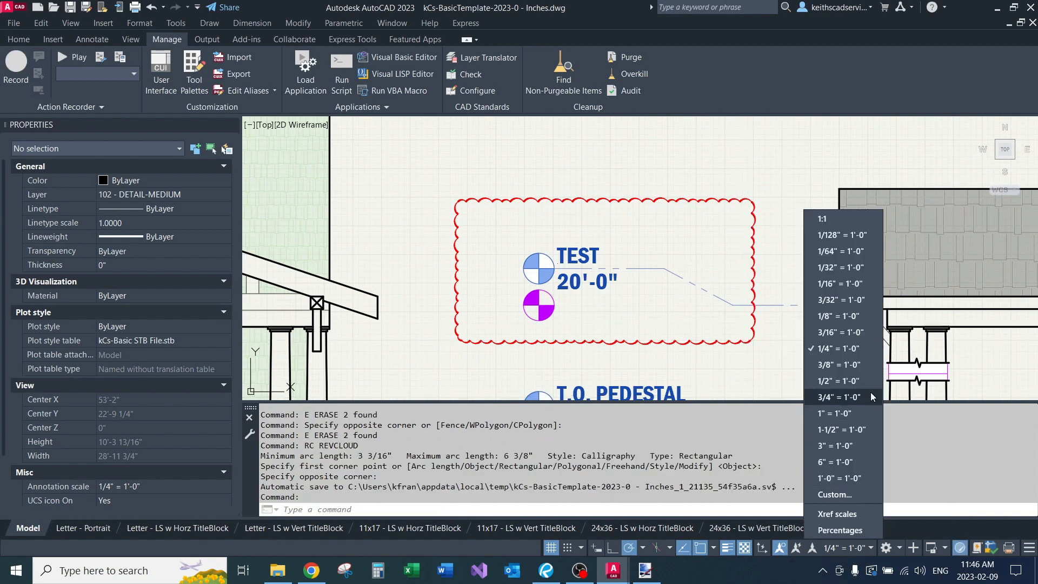
{"action": "left_click", "coordinate": [838, 315]}
{"action": "type", "text": "rc"}
{"action": "key", "text": "Return"}
{"action": "left_click", "coordinate": [421, 164]}
{"action": "left_click", "coordinate": [795, 351]}
{"action": "middle_click_drag", "start_coordinate": [798, 335], "coordinate": [757, 351]}
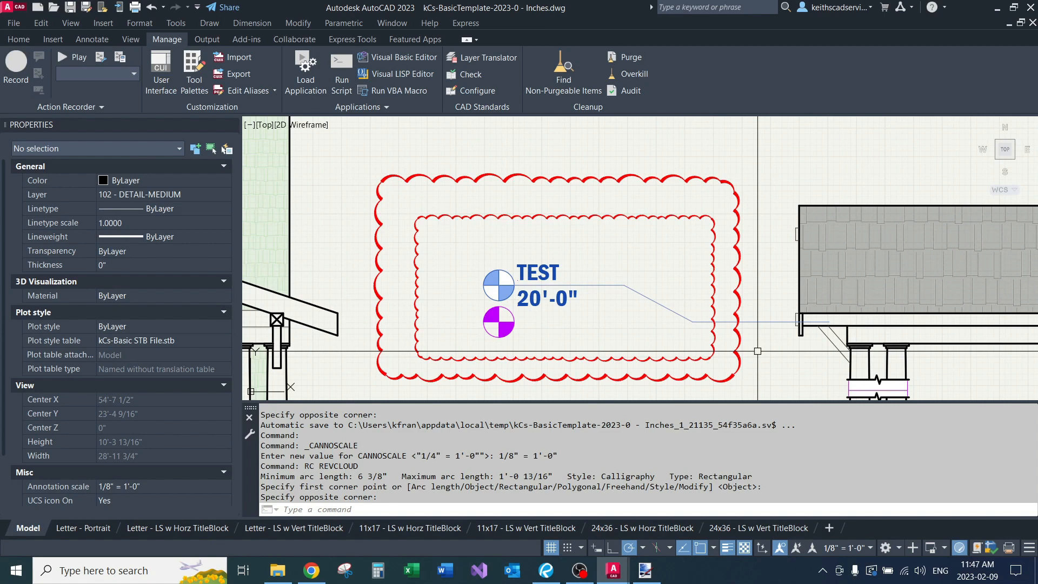
{"action": "scroll", "coordinate": [795, 373], "scroll_direction": "up", "scroll_amount": 3}
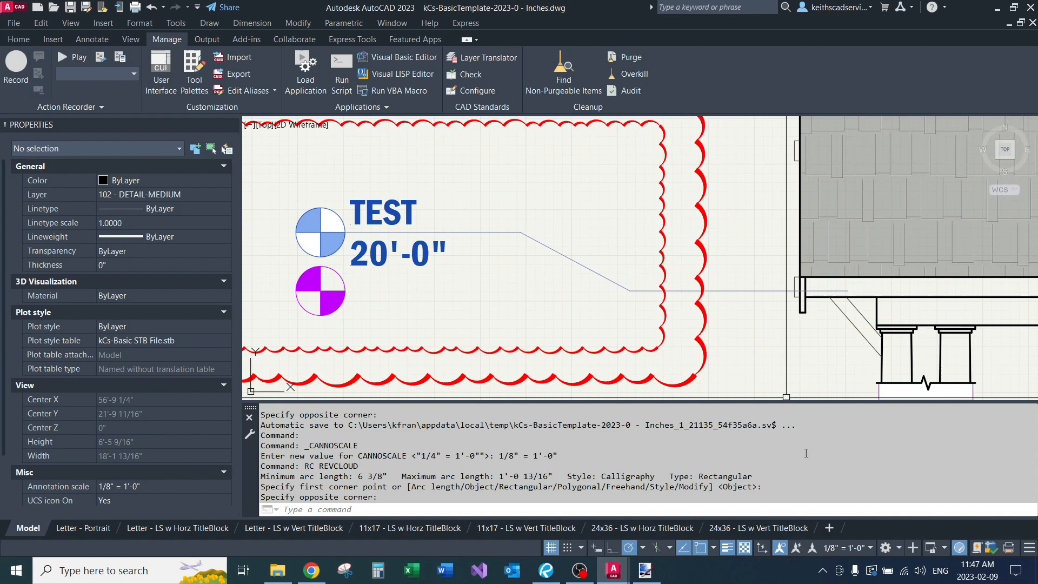
Set the annotation scale to 1/2" = 1'-0" and draw a small rectangular revision cloud with RC beside the TEST label.
{"action": "left_click", "coordinate": [858, 549]}
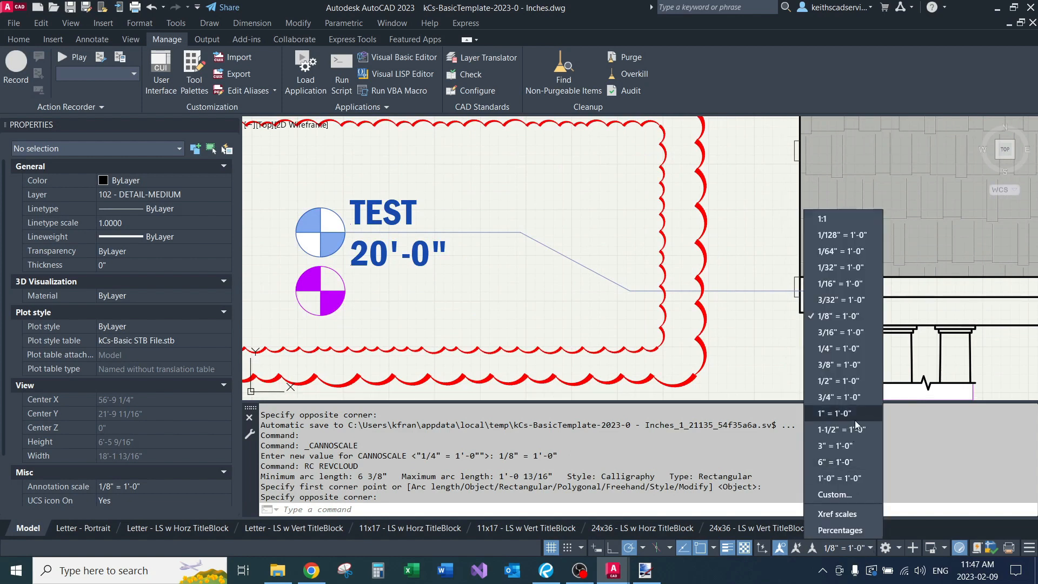
{"action": "left_click", "coordinate": [842, 385]}
{"action": "scroll", "coordinate": [746, 350], "scroll_direction": "down", "scroll_amount": 1}
{"action": "middle_click_drag", "start_coordinate": [612, 286], "coordinate": [605, 309]}
{"action": "type", "text": "rc"}
{"action": "key", "text": "Return"}
{"action": "scroll", "coordinate": [613, 267], "scroll_direction": "up", "scroll_amount": 2}
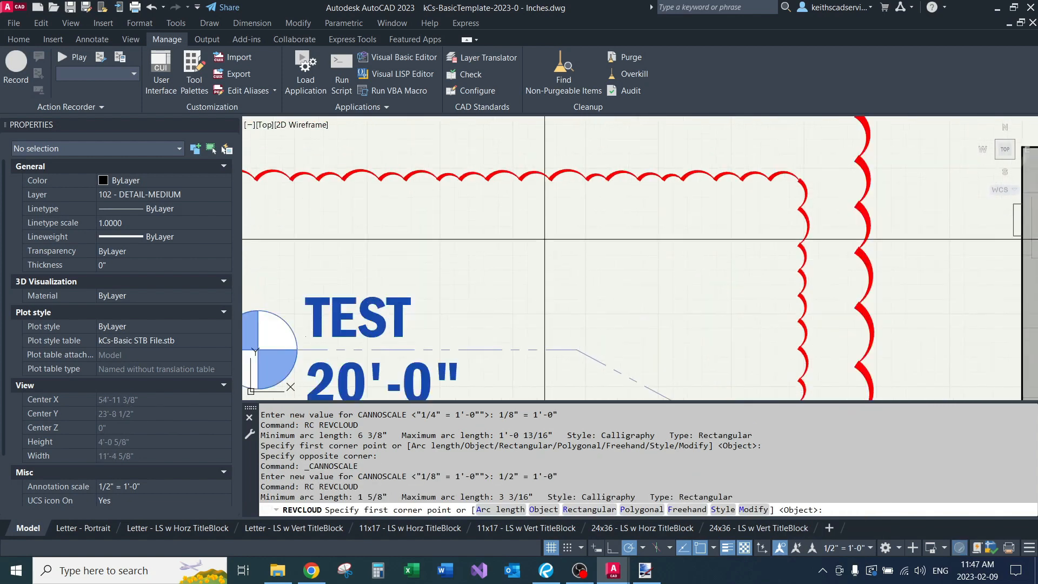
{"action": "left_click", "coordinate": [511, 225]}
{"action": "left_click", "coordinate": [721, 309]}
{"action": "scroll", "coordinate": [731, 320], "scroll_direction": "down", "scroll_amount": 2}
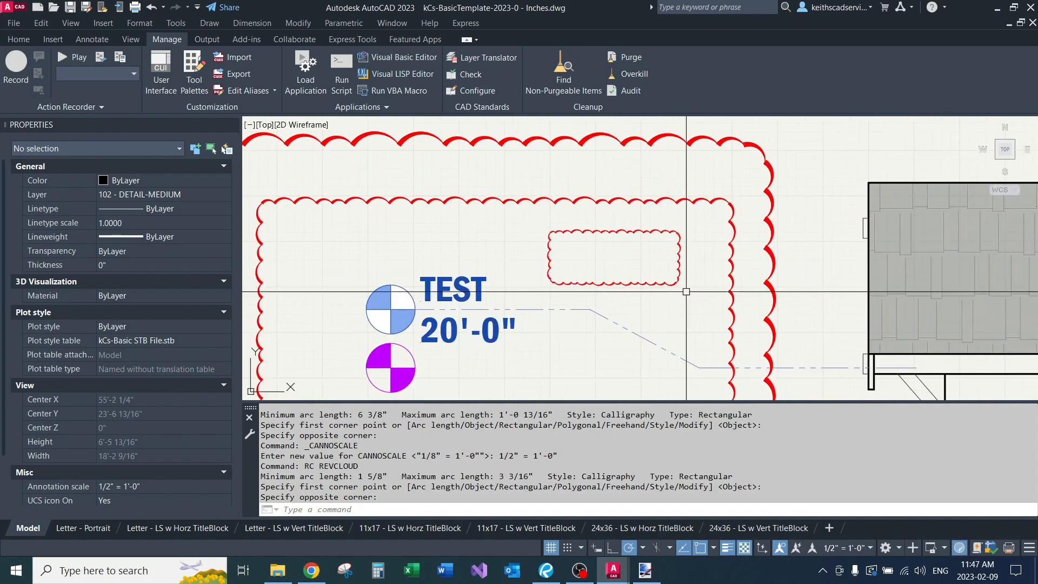
Erase the small revision cloud beside the TEST label.
{"action": "left_click", "coordinate": [687, 291]}
{"action": "left_click", "coordinate": [640, 276]}
{"action": "type", "text": "e"}
{"action": "key", "text": "Return"}
Erase the large outer revision cloud around the TEST elevation marker.
{"action": "scroll", "coordinate": [645, 275], "scroll_direction": "down", "scroll_amount": 4}
{"action": "middle_click_drag", "start_coordinate": [668, 246], "coordinate": [643, 271]}
{"action": "scroll", "coordinate": [647, 254], "scroll_direction": "up", "scroll_amount": 4}
{"action": "left_click", "coordinate": [663, 218]}
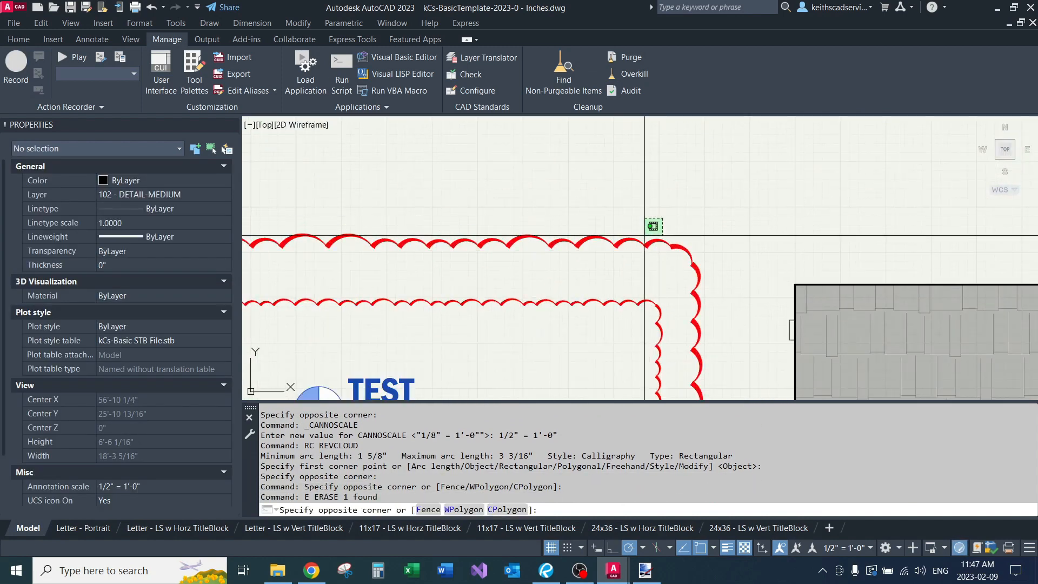
{"action": "left_click", "coordinate": [645, 236]}
{"action": "type", "text": "e"}
{"action": "key", "text": "Return"}
{"action": "scroll", "coordinate": [622, 252], "scroll_direction": "down", "scroll_amount": 3}
{"action": "scroll", "coordinate": [627, 244], "scroll_direction": "up", "scroll_amount": 2}
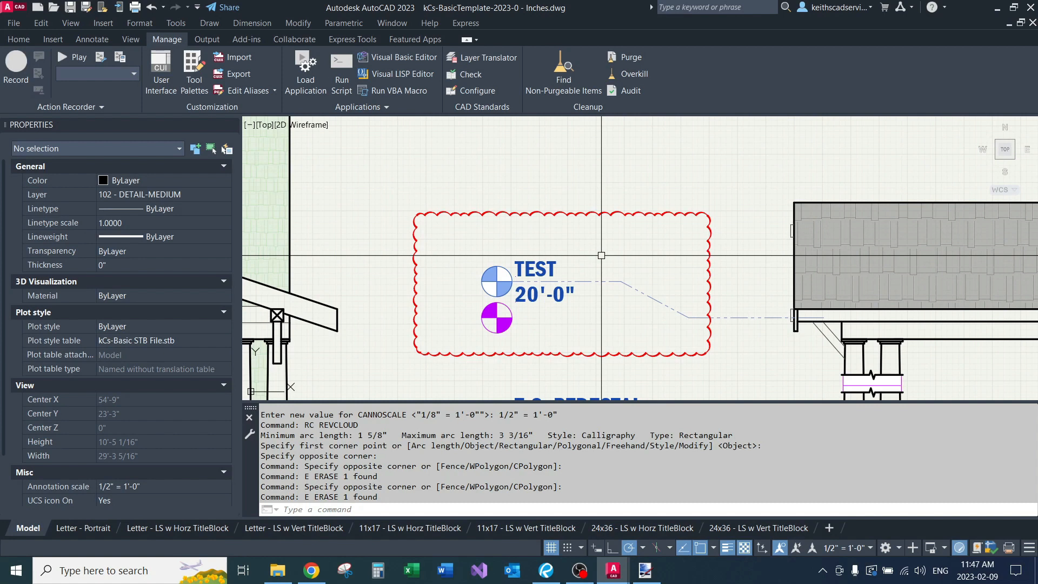
Select the remaining revision cloud around the TEST marker to inspect its layer and properties, and clear the selection.
{"action": "left_click", "coordinate": [550, 204]}
{"action": "left_click", "coordinate": [537, 238]}
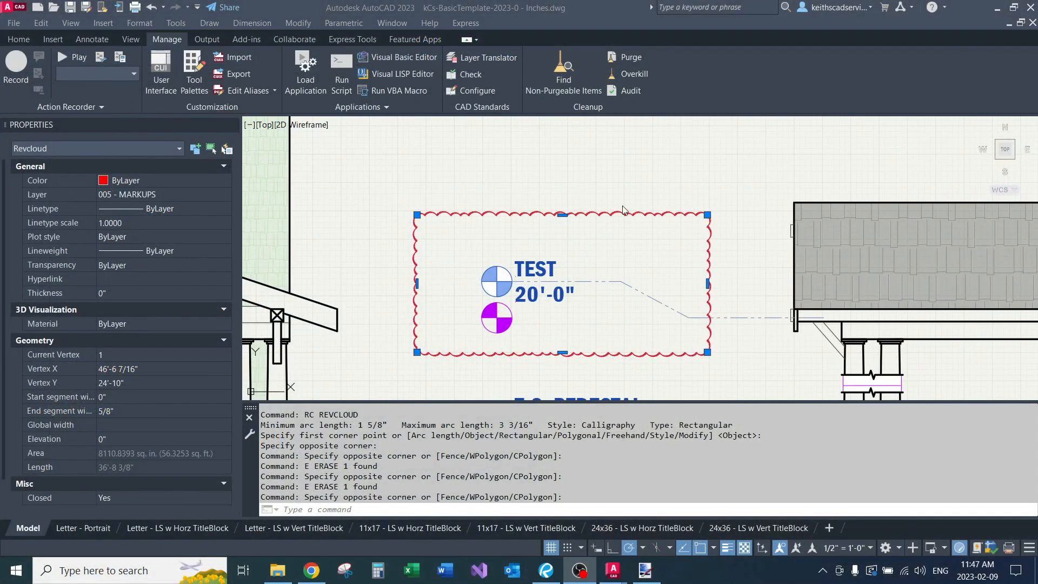
{"action": "key", "text": "Escape"}
{"action": "key", "text": "Escape"}
{"action": "key", "text": "Escape"}
{"action": "middle_click_drag", "start_coordinate": [602, 186], "coordinate": [552, 216]}
{"action": "middle_click_drag", "start_coordinate": [551, 274], "coordinate": [572, 219]}
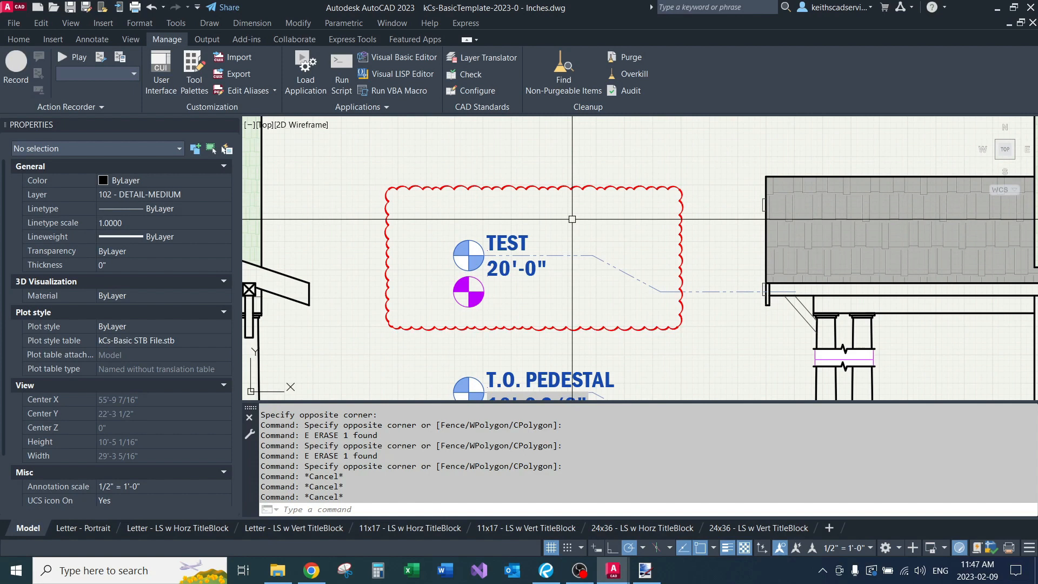
Switch the annotation scale to 1/4" = 1'-0", try 3/16" = 1'-0", and set it back to 1/4" = 1'-0".
{"action": "left_click", "coordinate": [848, 548]}
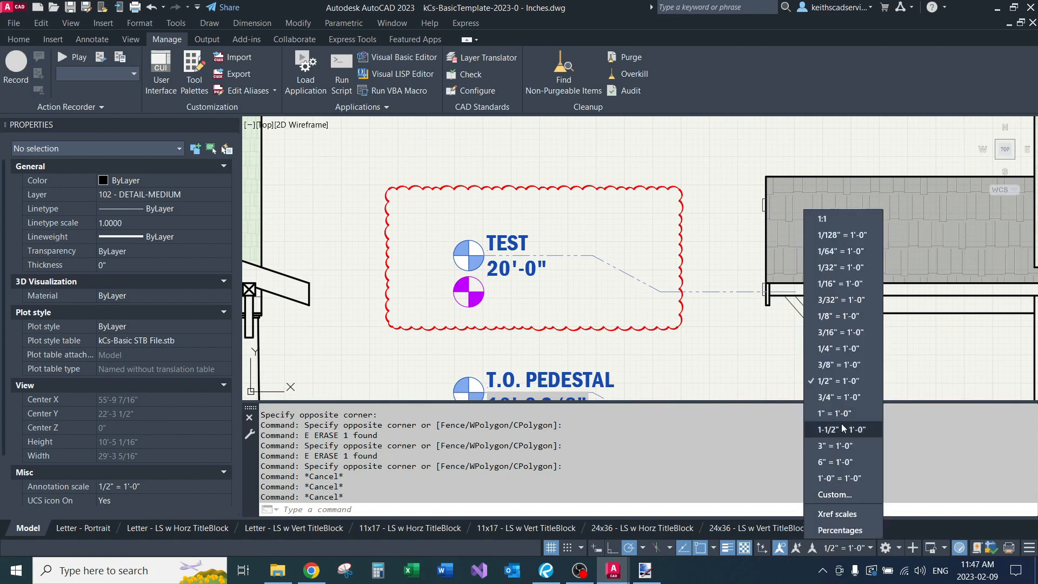
{"action": "left_click", "coordinate": [842, 348]}
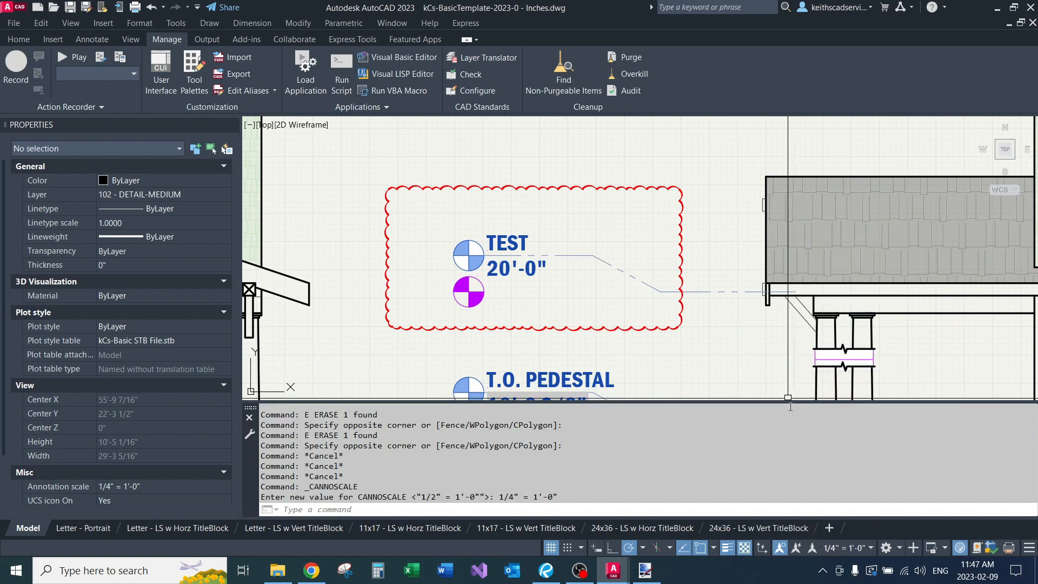
{"action": "left_click", "coordinate": [860, 550]}
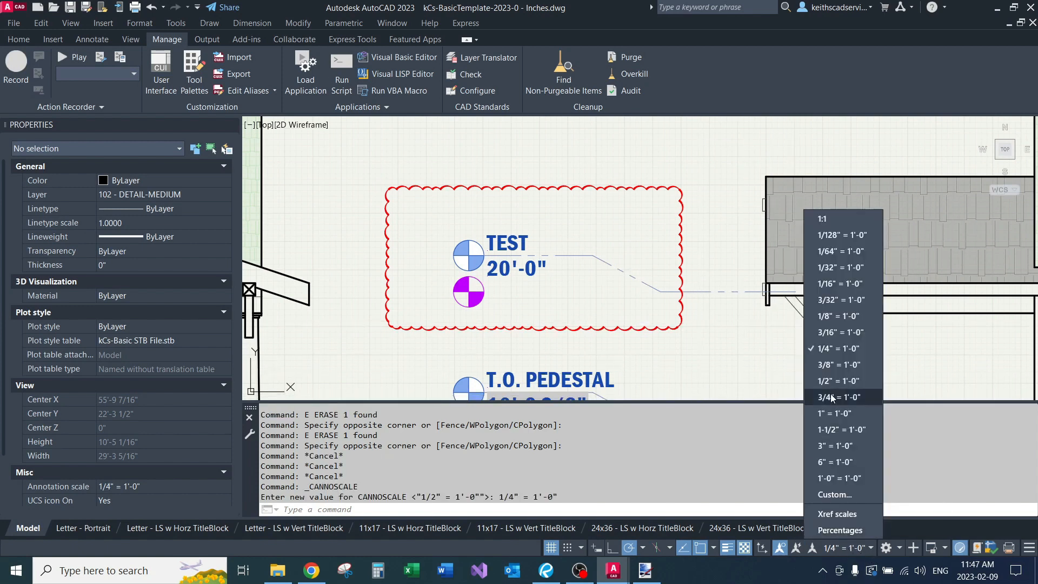
{"action": "left_click", "coordinate": [838, 332]}
{"action": "left_click", "coordinate": [844, 547]}
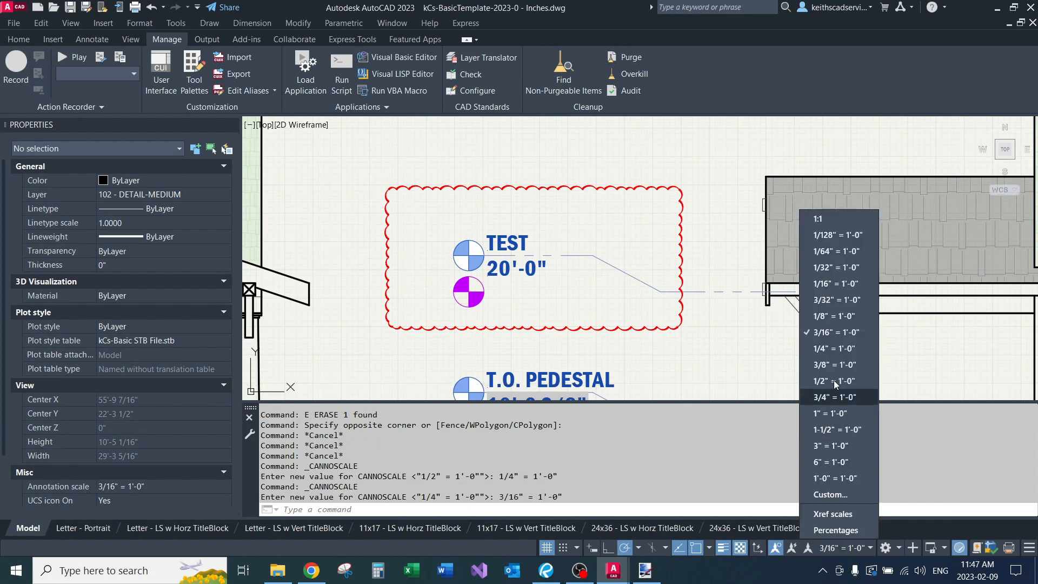
{"action": "left_click", "coordinate": [836, 349]}
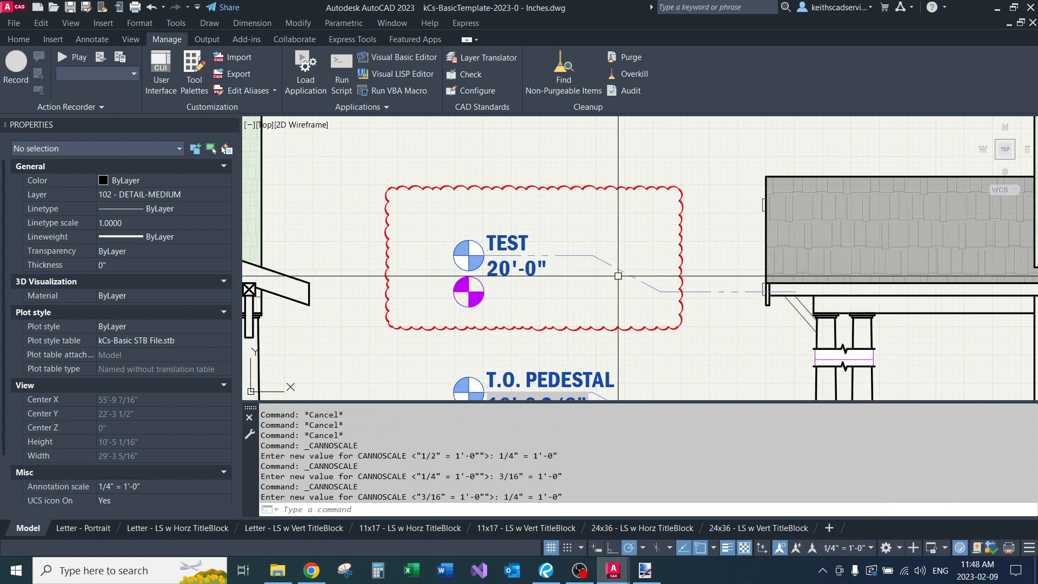
Add the markup text "WARNING: ELEVATION WAS OVERRIDDEN" above the revision cloud using the T5 command.
{"action": "middle_click_drag", "start_coordinate": [584, 222], "coordinate": [576, 292]}
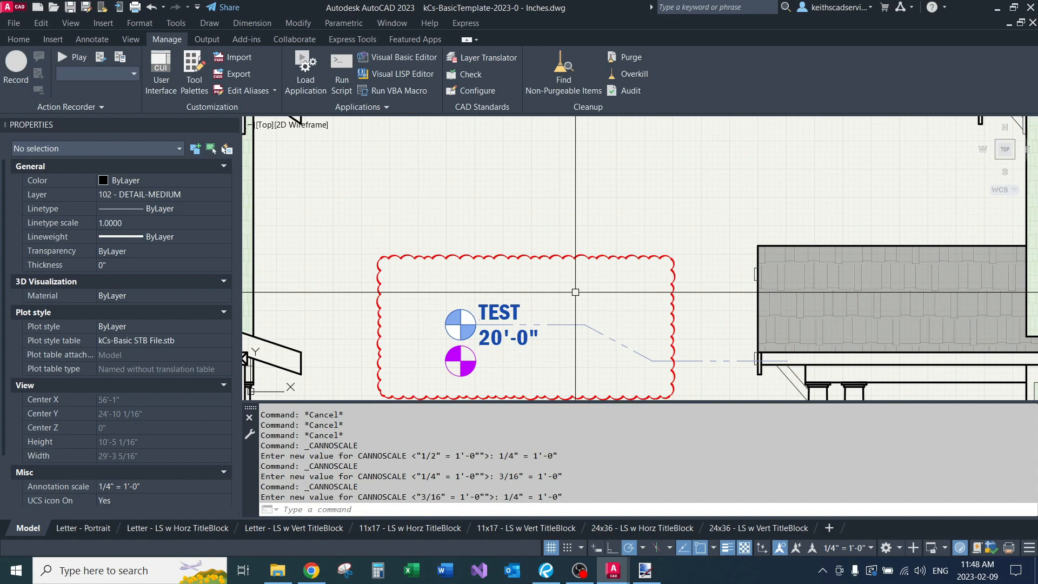
{"action": "middle_click_drag", "start_coordinate": [575, 293], "coordinate": [576, 354]}
{"action": "type", "text": "T5"}
{"action": "key", "text": "Return"}
{"action": "left_click", "coordinate": [461, 165]}
{"action": "left_click", "coordinate": [646, 227]}
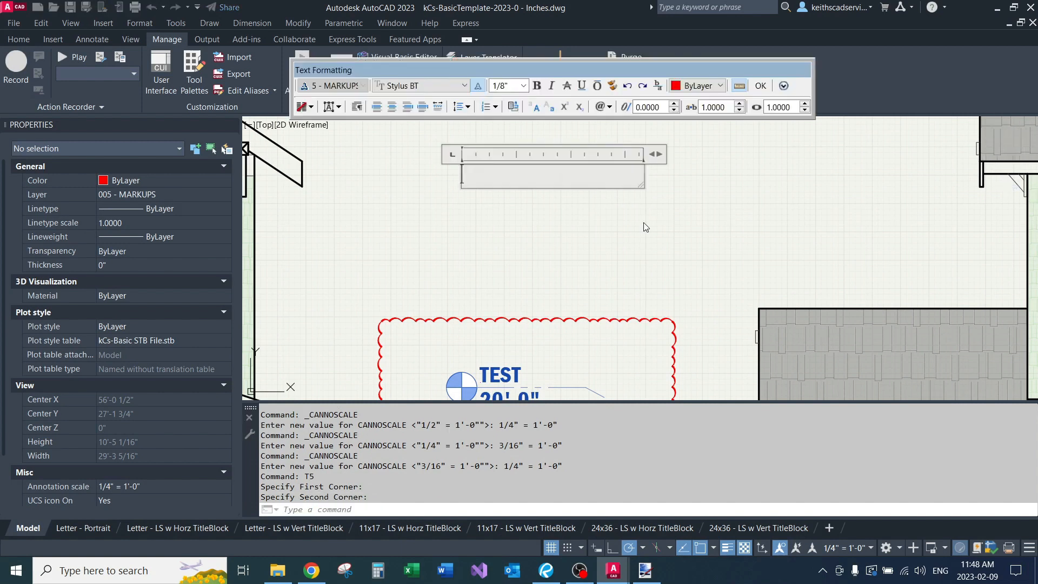
{"action": "type", "text": "WARNING:"}
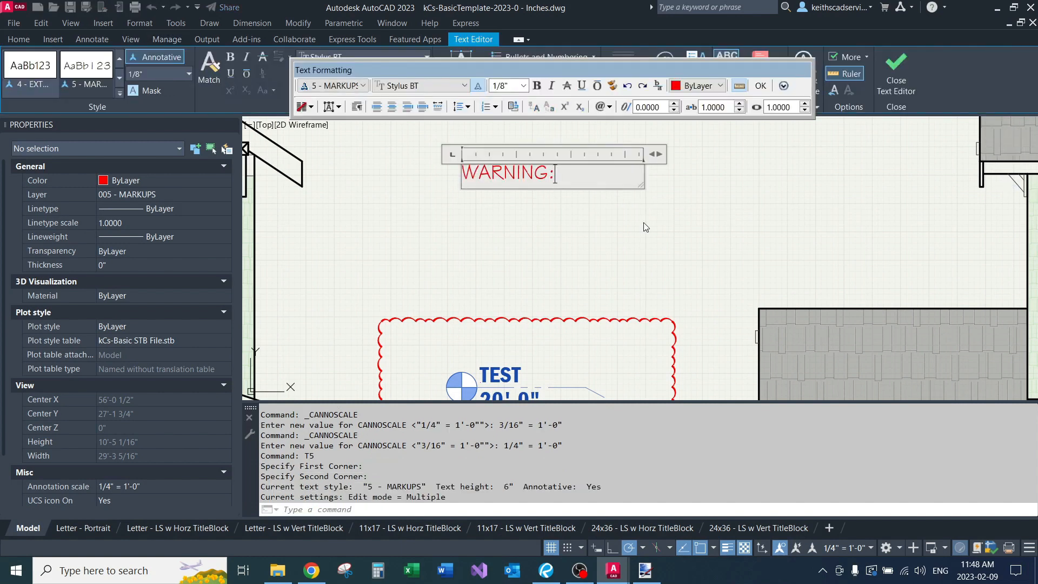
{"action": "type", "text": " ELEVATION WAS "}
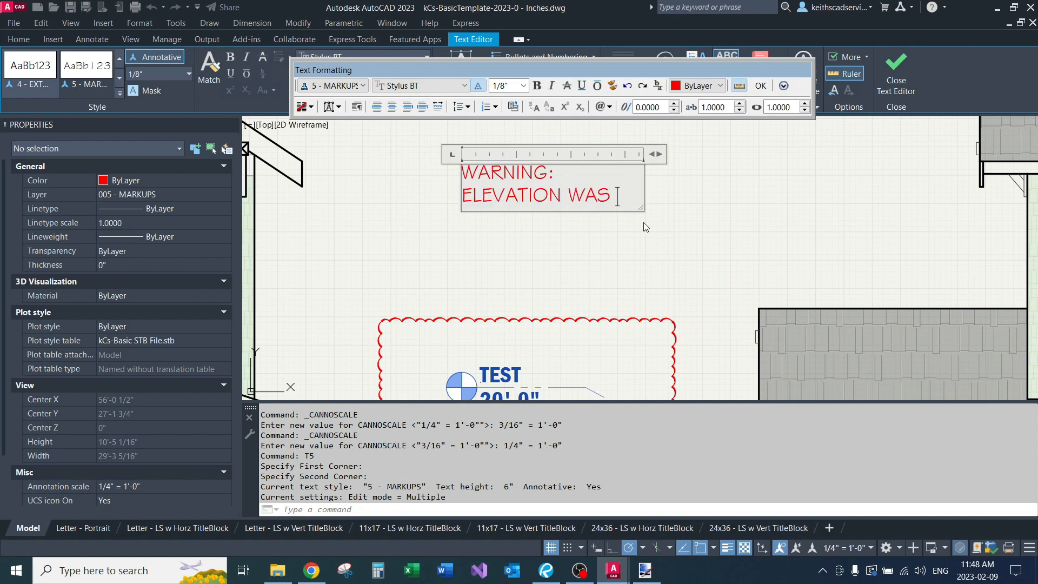
{"action": "type", "text": "OVERRIDDEN"}
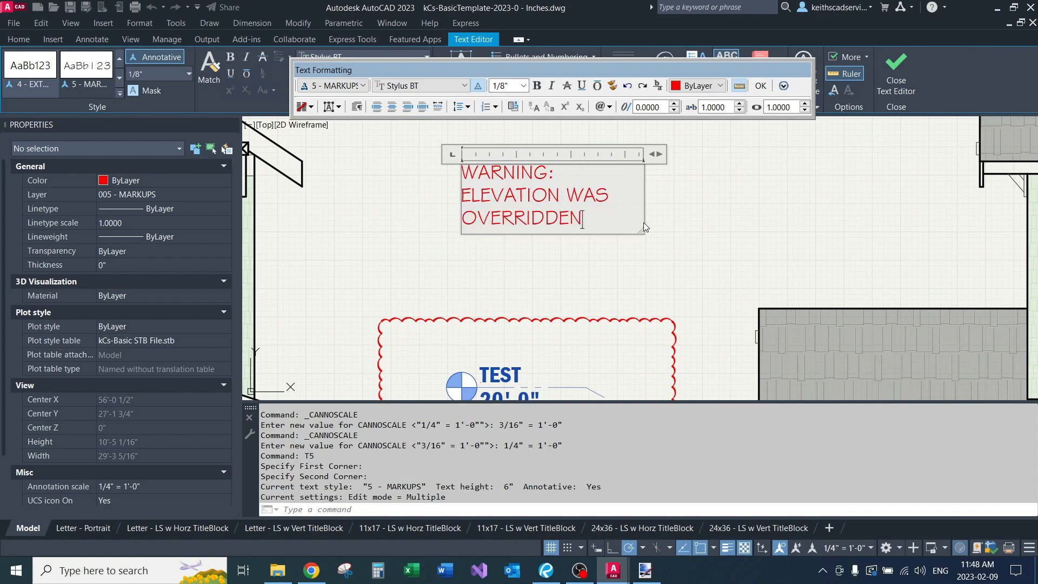
{"action": "left_click", "coordinate": [647, 304]}
Move the WARNING text left and slightly down, above the revision cloud's upper-left corner, and clear the selection.
{"action": "left_click", "coordinate": [598, 209]}
{"action": "left_click", "coordinate": [552, 227]}
{"action": "middle_click_drag", "start_coordinate": [526, 248], "coordinate": [565, 284]}
{"action": "type", "text": "m"}
{"action": "key", "text": "space"}
{"action": "left_click", "coordinate": [661, 179]}
{"action": "left_click", "coordinate": [564, 221]}
{"action": "left_click", "coordinate": [447, 234]}
{"action": "left_click", "coordinate": [398, 219]}
{"action": "key", "text": "Escape"}
{"action": "key", "text": "Escape"}
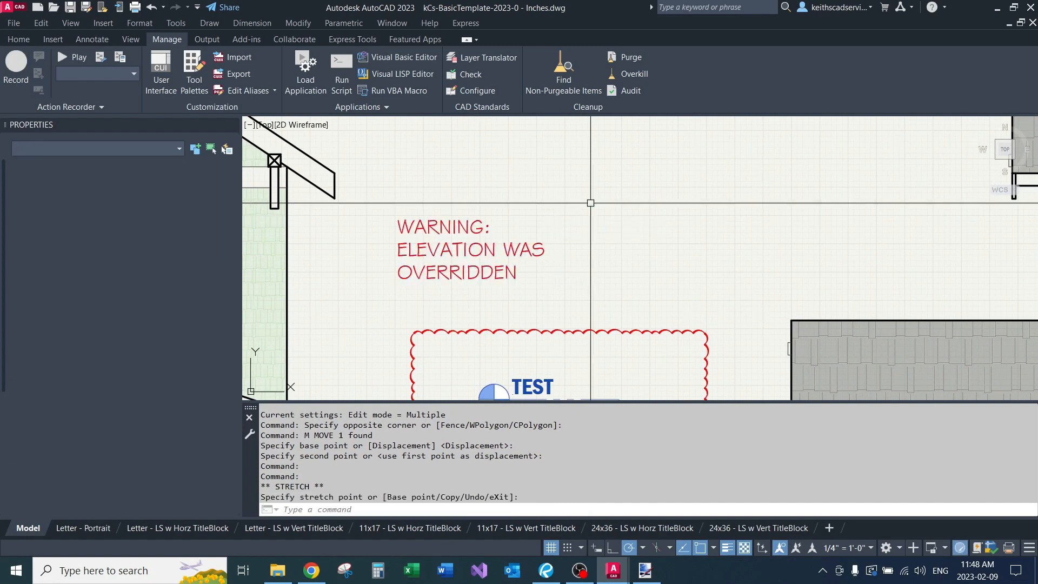
Draw a curved markup leader with the 5 command from the WARNING text to the top edge of the revision cloud.
{"action": "type", "text": "5"}
{"action": "key", "text": "space"}
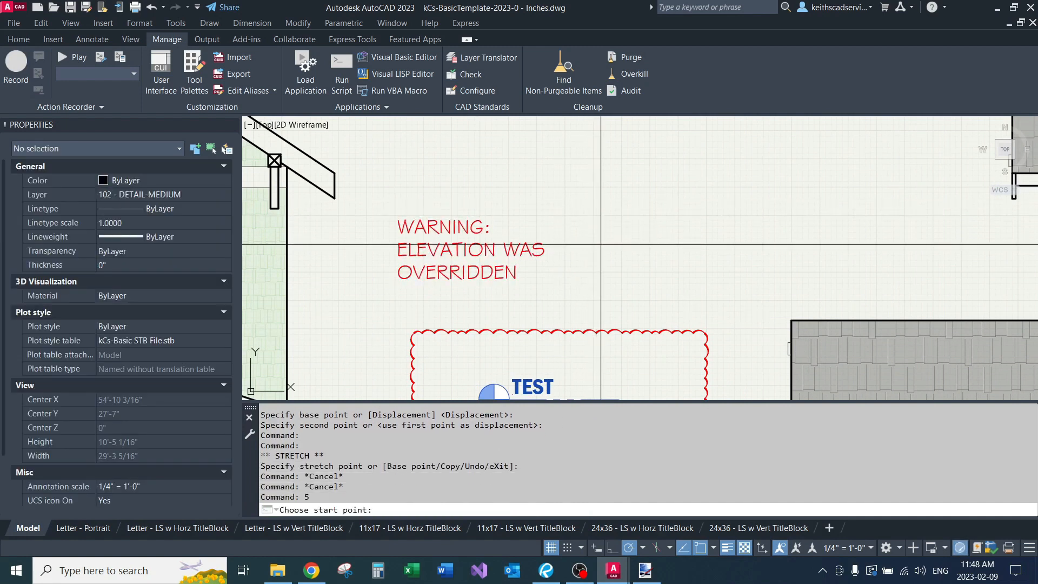
{"action": "scroll", "coordinate": [605, 259], "scroll_direction": "up", "scroll_amount": 4}
{"action": "scroll", "coordinate": [610, 243], "scroll_direction": "down", "scroll_amount": 3}
{"action": "scroll", "coordinate": [610, 239], "scroll_direction": "up", "scroll_amount": 3}
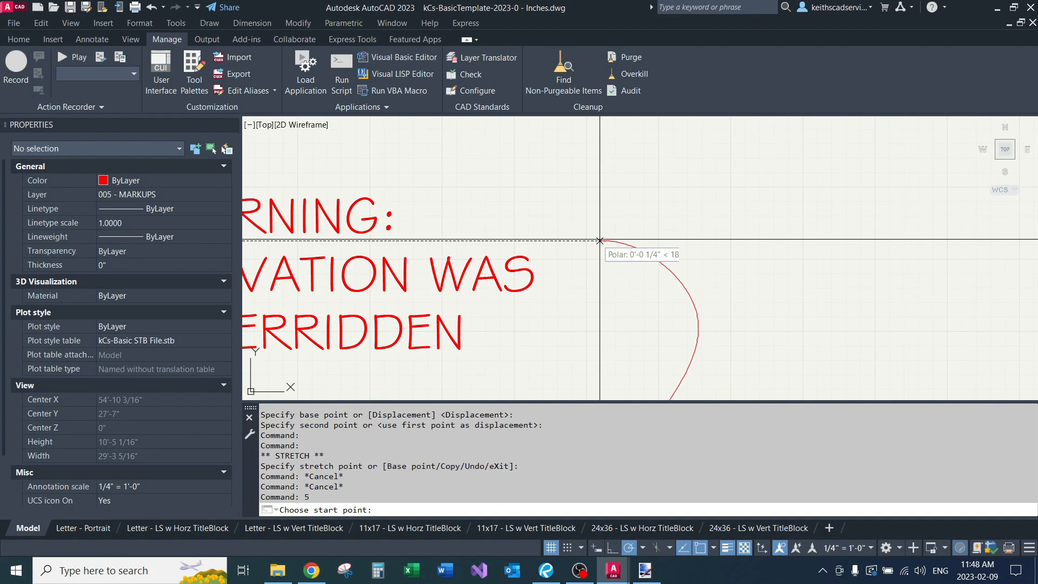
{"action": "left_click", "coordinate": [414, 214]}
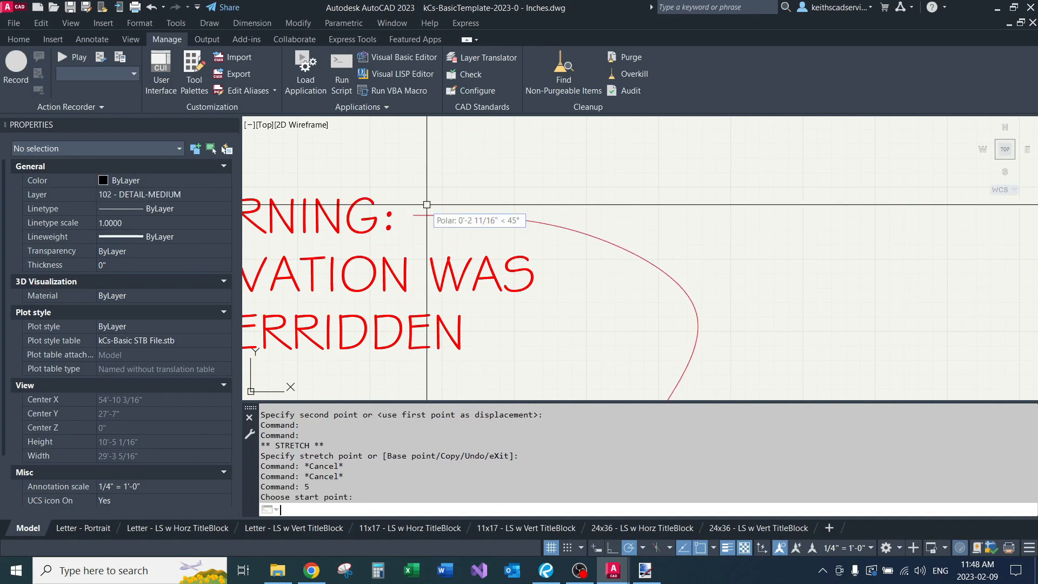
{"action": "scroll", "coordinate": [440, 199], "scroll_direction": "down", "scroll_amount": 3}
{"action": "mouse_move", "coordinate": [494, 177]}
{"action": "middle_mouse_down"}
{"action": "mouse_move", "coordinate": [479, 199]}
{"action": "mouse_move", "coordinate": [496, 179]}
{"action": "middle_mouse_up"}
{"action": "scroll", "coordinate": [497, 198], "scroll_direction": "down", "scroll_amount": 2}
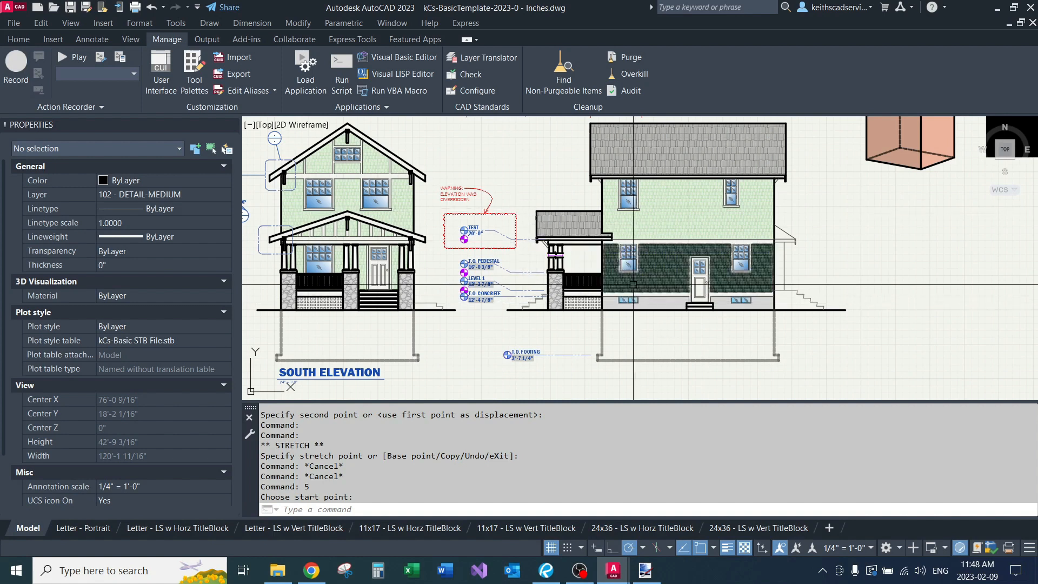
Open the "24x36 - LS w Vert TitleBlock" layout and create a large rectangular viewport filling the sheet area beside the title block.
{"action": "left_click", "coordinate": [759, 528]}
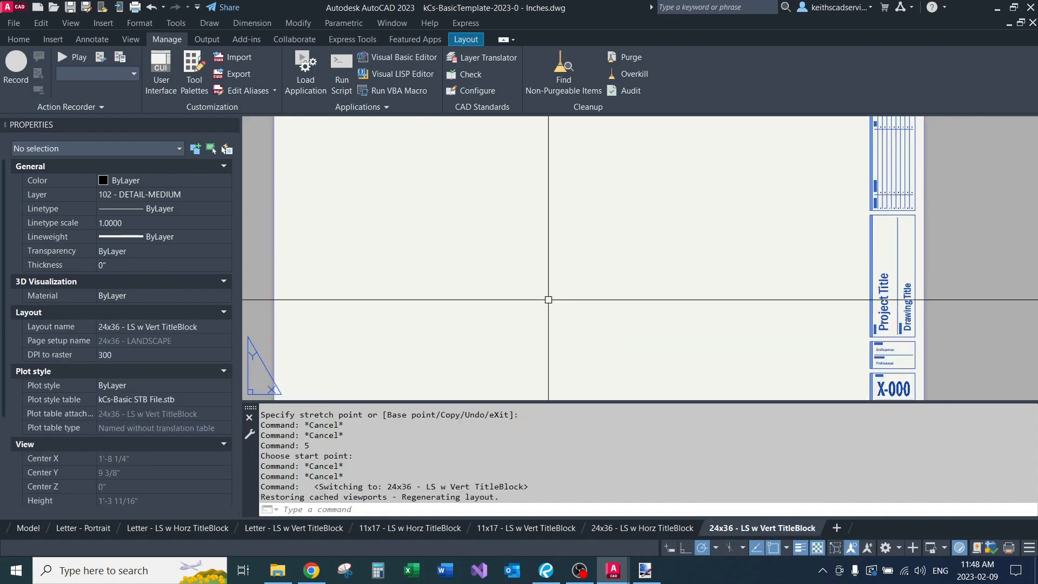
{"action": "scroll", "coordinate": [548, 298], "scroll_direction": "down", "scroll_amount": 2}
{"action": "type", "text": "mv"}
{"action": "key", "text": "Return"}
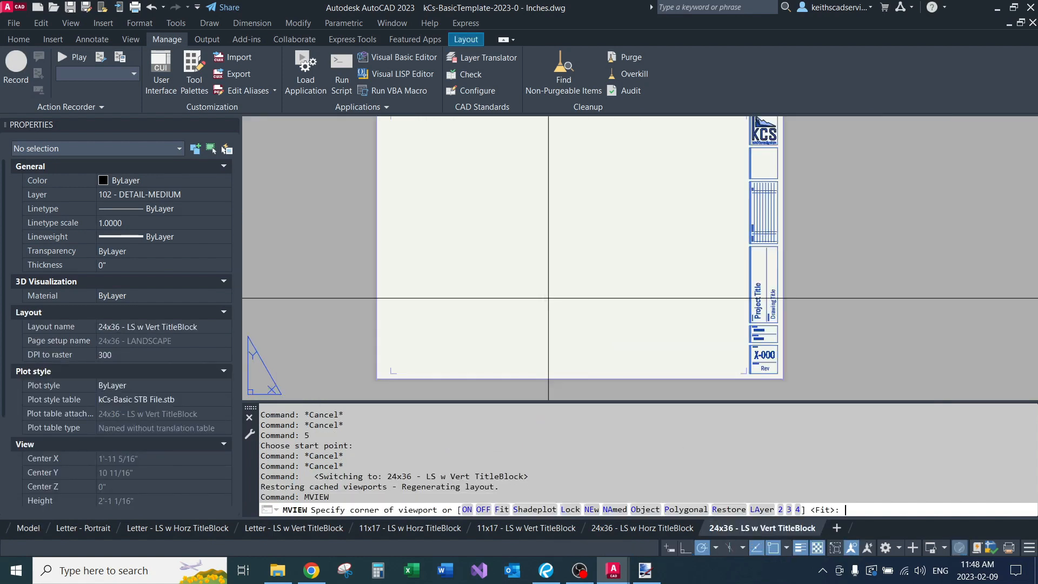
{"action": "left_click", "coordinate": [410, 361]}
{"action": "middle_click_drag", "start_coordinate": [596, 226], "coordinate": [529, 304]}
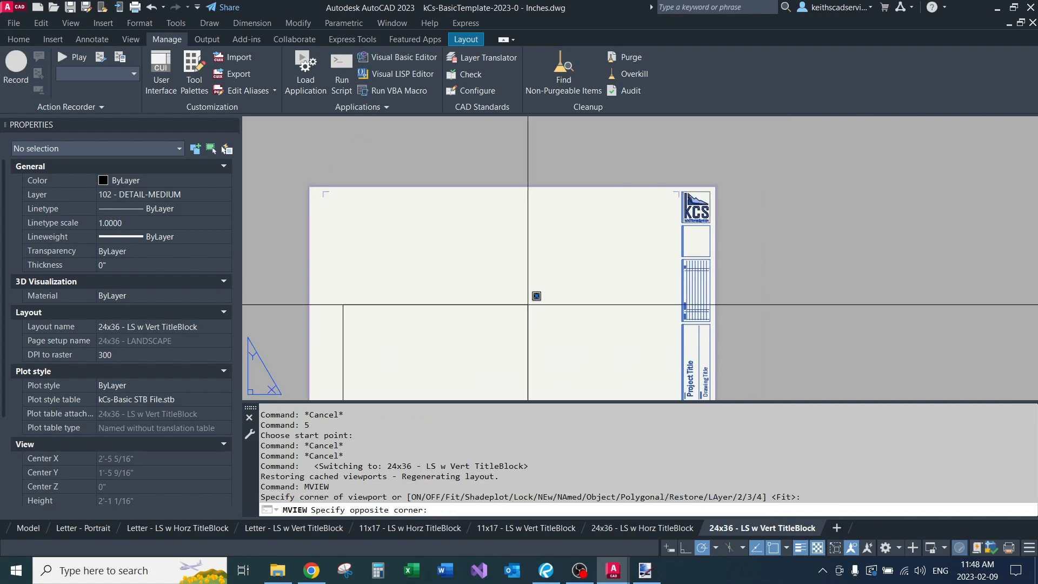
{"action": "left_click", "coordinate": [652, 209]}
{"action": "middle_click_drag", "start_coordinate": [582, 285], "coordinate": [619, 204]}
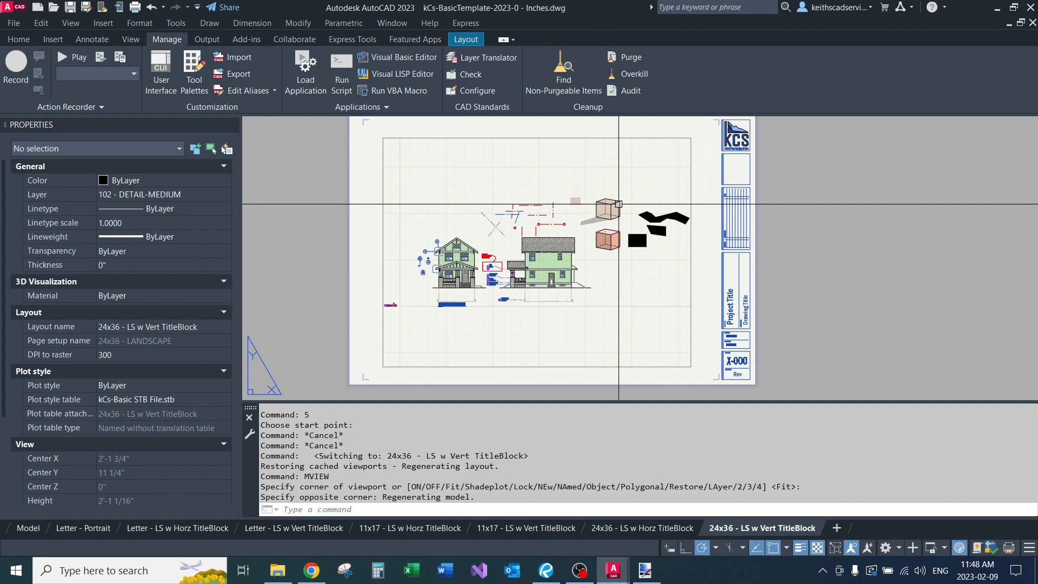
Scale the new viewport to 1/4" = 1'-0", position the elevations inside it, lock the viewport and return to paper space.
{"action": "double_click", "coordinate": [674, 209]}
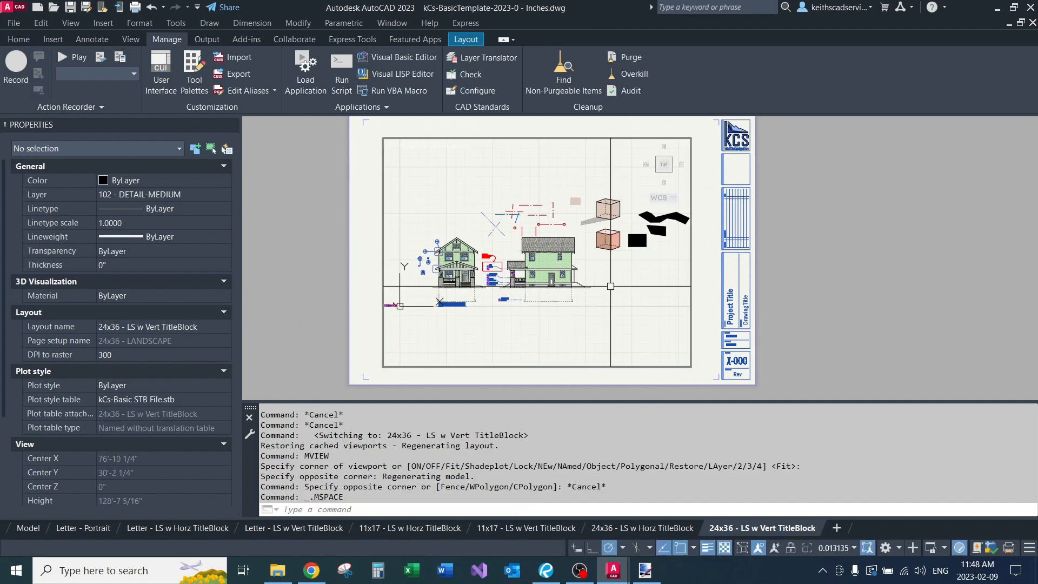
{"action": "left_click", "coordinate": [833, 557]}
{"action": "left_click", "coordinate": [835, 352]}
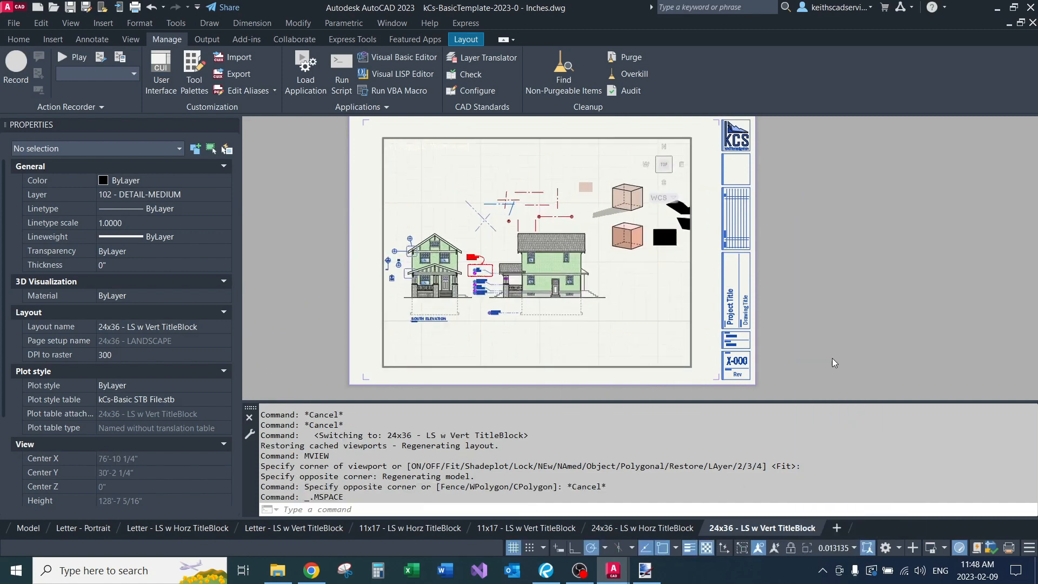
{"action": "middle_click_drag", "start_coordinate": [613, 285], "coordinate": [594, 300]}
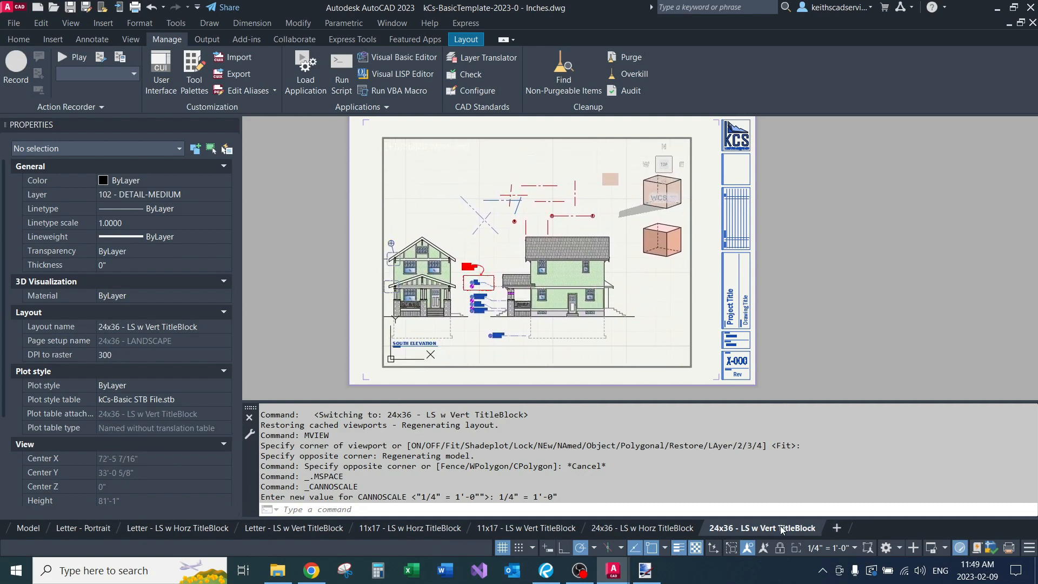
{"action": "left_click", "coordinate": [780, 548]}
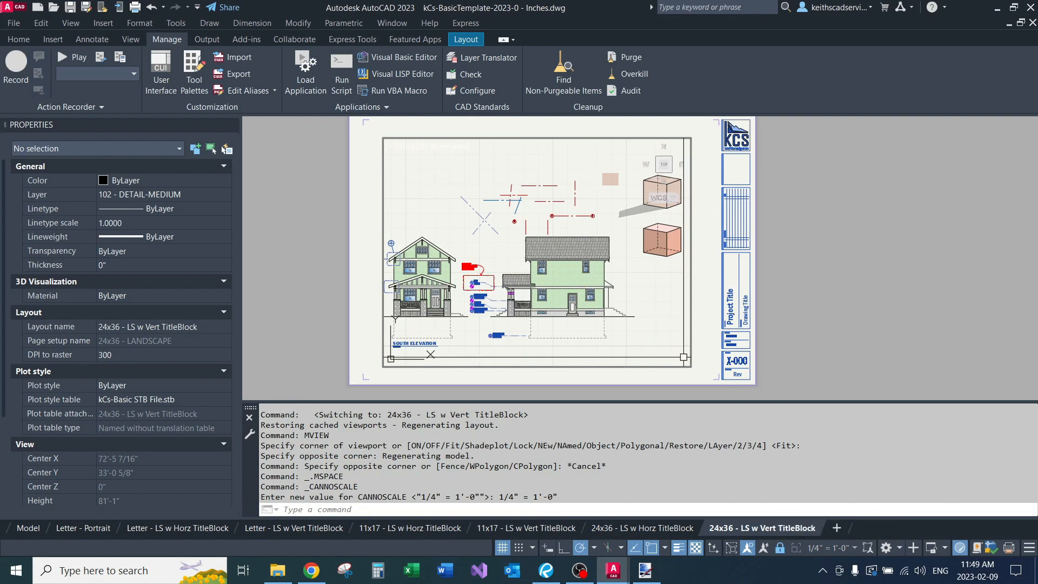
{"action": "double_click", "coordinate": [706, 343]}
Create a small second viewport with MVIEW just below the South Elevation, overlapping the large viewport's bottom edge.
{"action": "middle_click_drag", "start_coordinate": [541, 332], "coordinate": [553, 303]}
{"action": "type", "text": "MVIEW"}
{"action": "key", "text": "Return"}
{"action": "scroll", "coordinate": [467, 336], "scroll_direction": "up", "scroll_amount": 2}
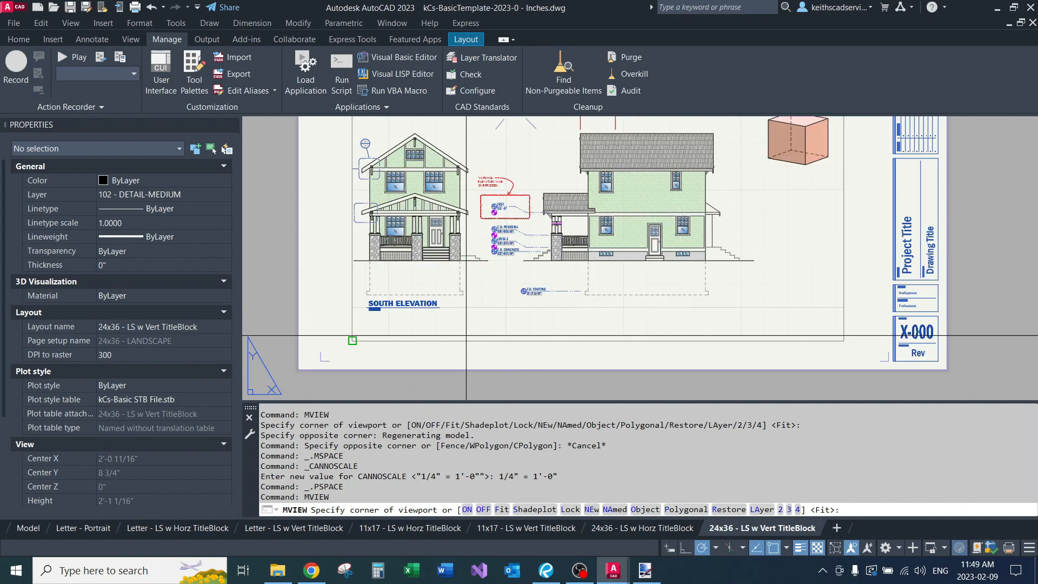
{"action": "scroll", "coordinate": [466, 336], "scroll_direction": "up", "scroll_amount": 2}
{"action": "left_click", "coordinate": [439, 298]}
{"action": "left_click", "coordinate": [506, 368]}
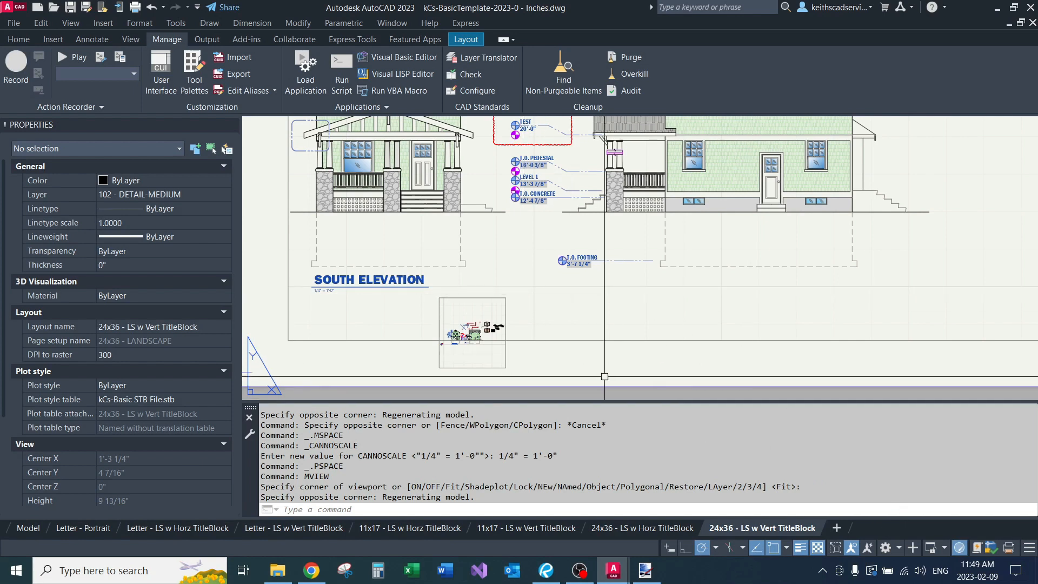
Erase the small viewport below the South Elevation.
{"action": "scroll", "coordinate": [489, 346], "scroll_direction": "up", "scroll_amount": 5}
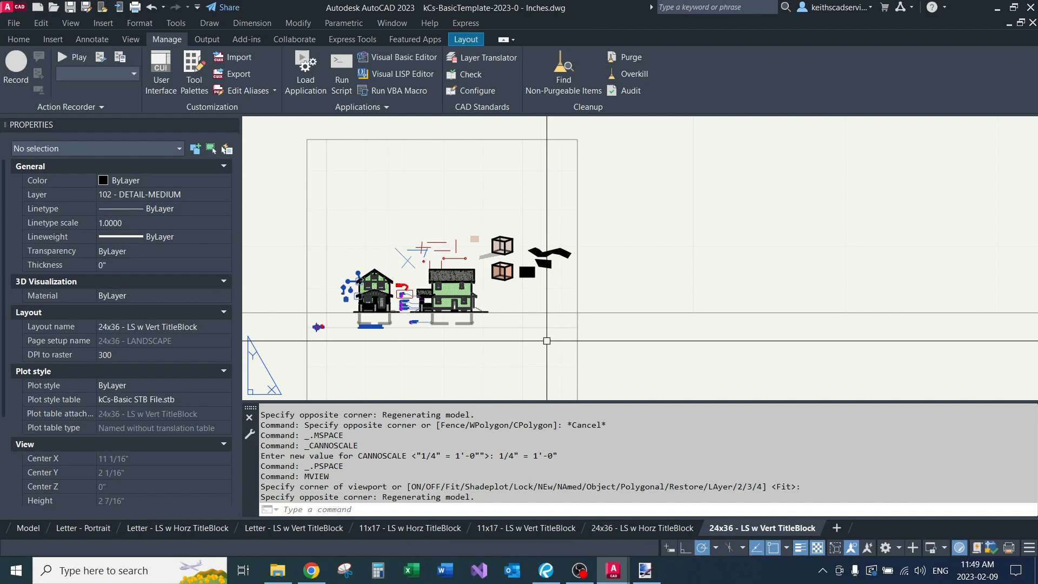
{"action": "scroll", "coordinate": [546, 341], "scroll_direction": "down", "scroll_amount": 5}
{"action": "left_click", "coordinate": [518, 367]}
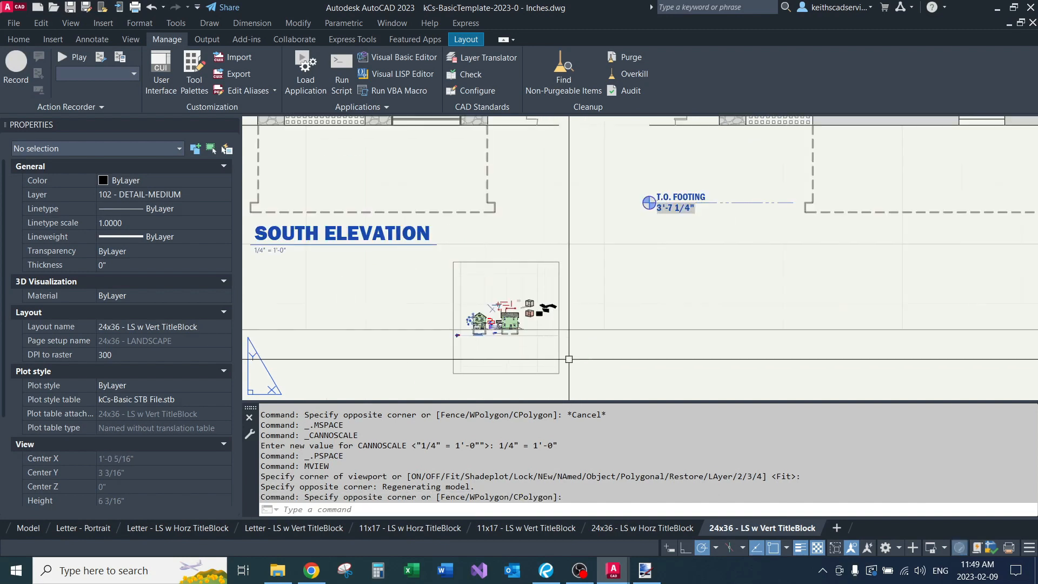
{"action": "left_click", "coordinate": [519, 367]}
{"action": "type", "text": "E"}
{"action": "key", "text": "Return"}
Open the plot preview of the sheet with PRE and examine the revision cloud, warning note, elevation markers and overall layout.
{"action": "scroll", "coordinate": [517, 346], "scroll_direction": "down", "scroll_amount": 3}
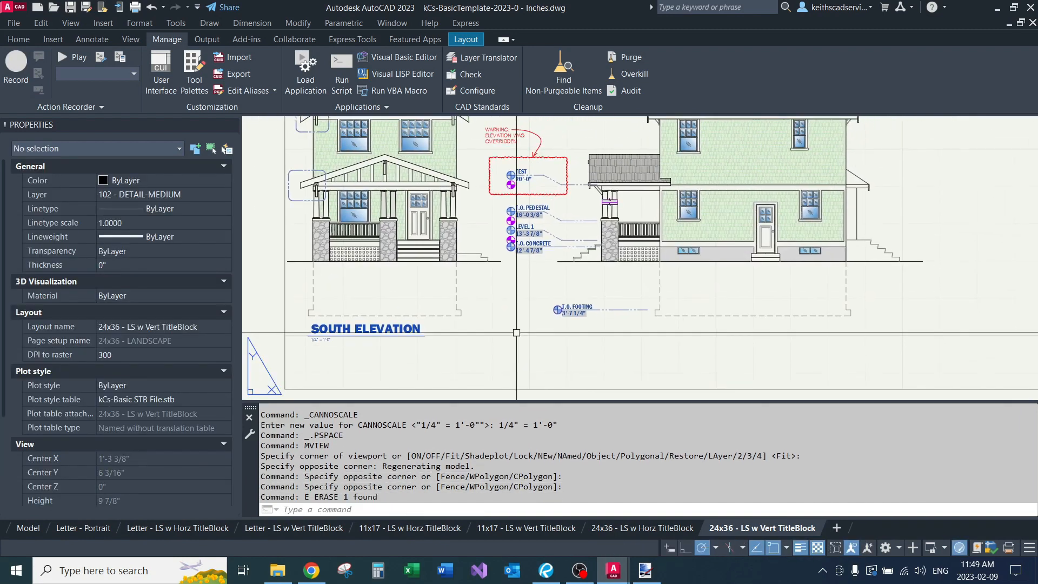
{"action": "scroll", "coordinate": [516, 333], "scroll_direction": "down", "scroll_amount": 2}
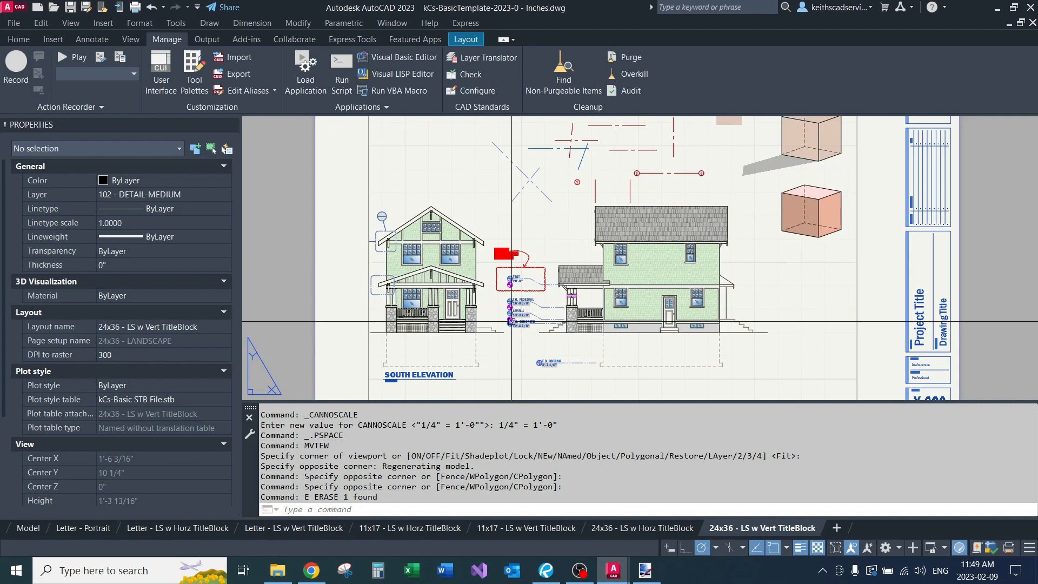
{"action": "scroll", "coordinate": [511, 322], "scroll_direction": "down", "scroll_amount": 2}
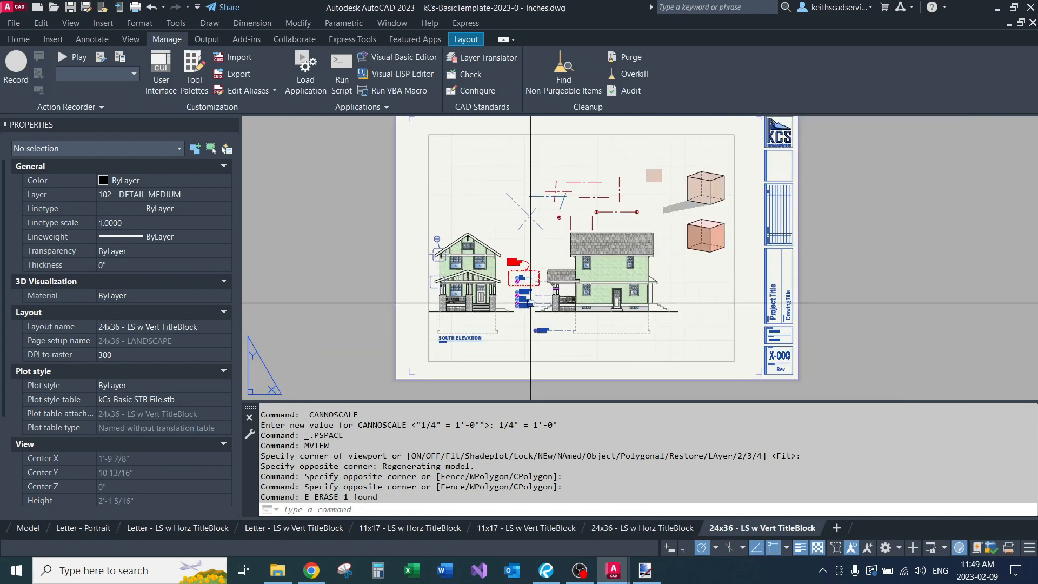
{"action": "type", "text": "pre"}
{"action": "key", "text": "Return"}
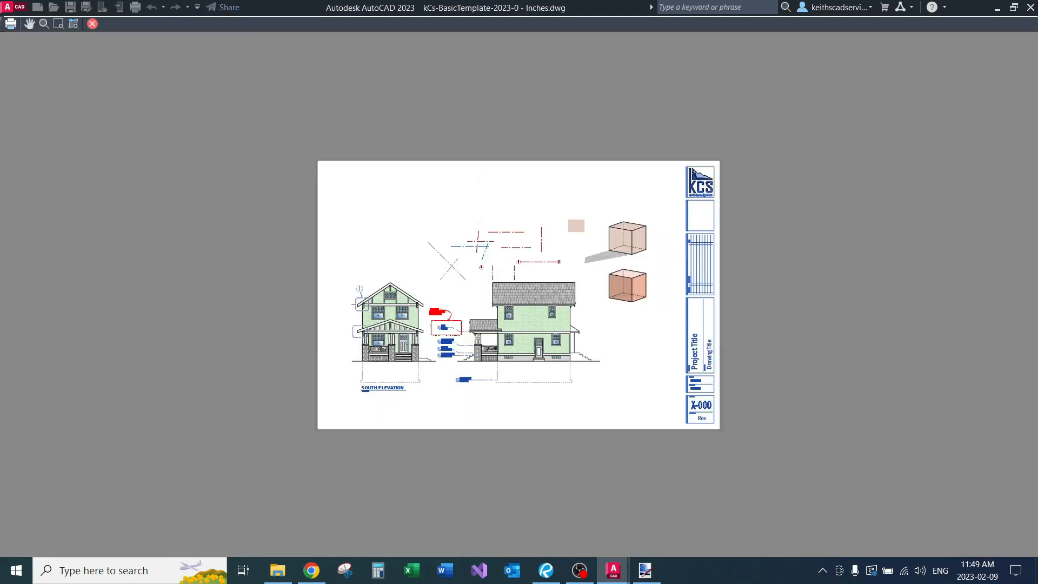
{"action": "middle_click_drag", "start_coordinate": [544, 271], "coordinate": [547, 299]}
{"action": "middle_click_drag", "start_coordinate": [484, 363], "coordinate": [554, 316]}
{"action": "scroll", "coordinate": [538, 313], "scroll_direction": "up", "scroll_amount": 5}
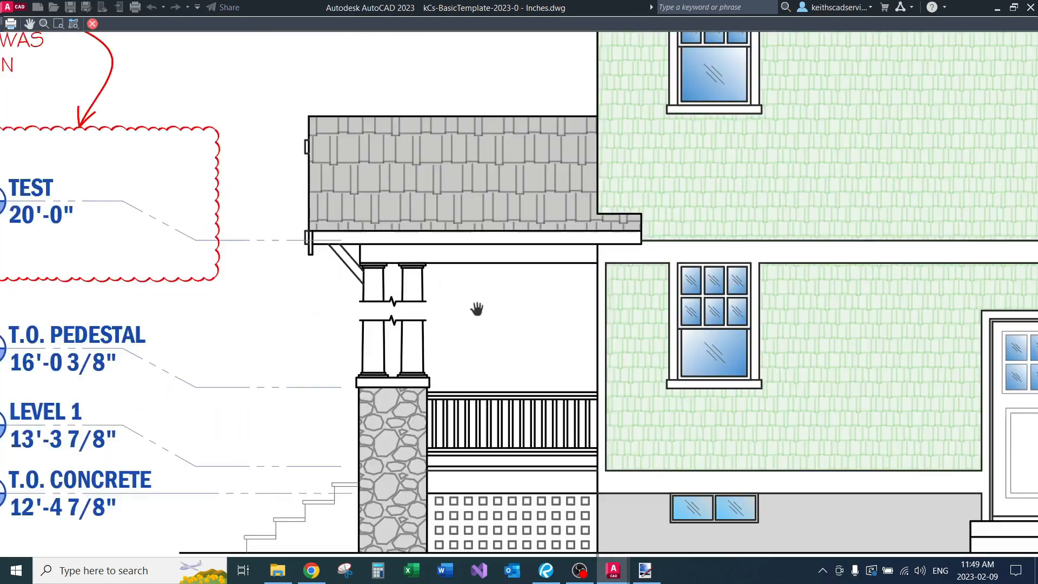
{"action": "mouse_move", "coordinate": [319, 303]}
{"action": "middle_mouse_down"}
{"action": "mouse_move", "coordinate": [517, 313]}
{"action": "mouse_move", "coordinate": [533, 300]}
{"action": "middle_mouse_up"}
{"action": "scroll", "coordinate": [517, 313], "scroll_direction": "down", "scroll_amount": 8}
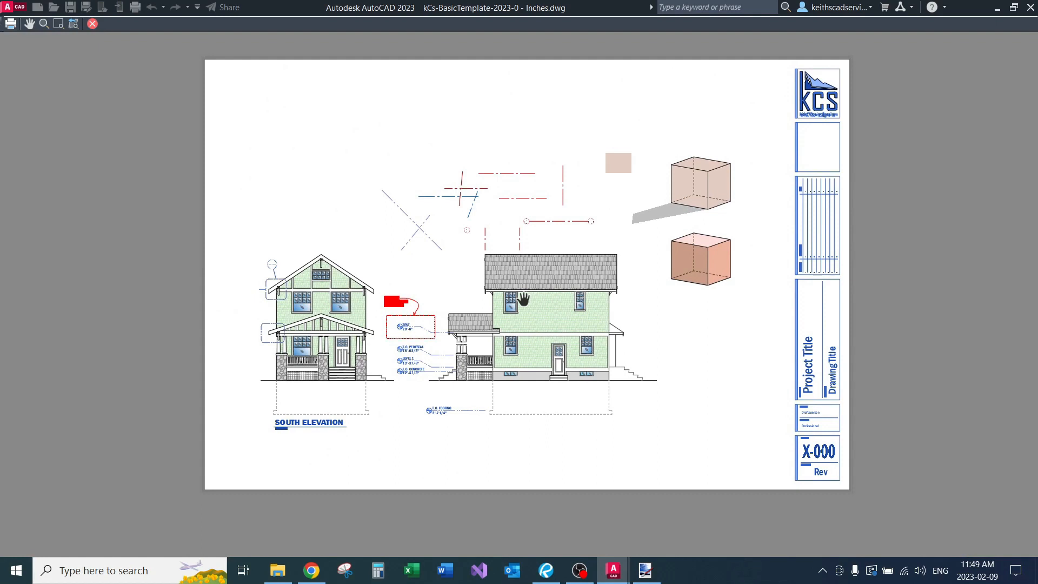
{"action": "scroll", "coordinate": [523, 299], "scroll_direction": "up", "scroll_amount": 2}
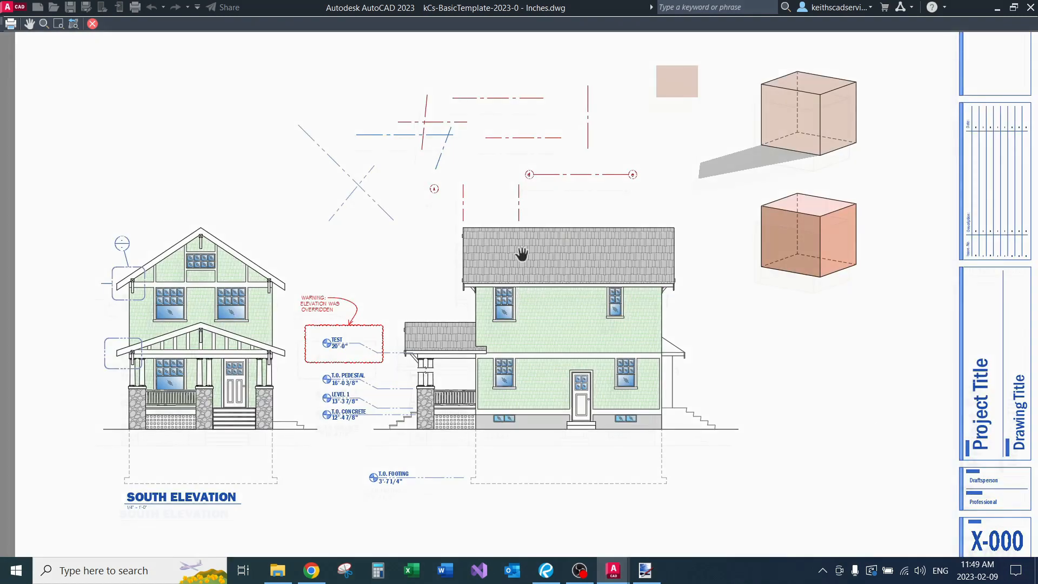